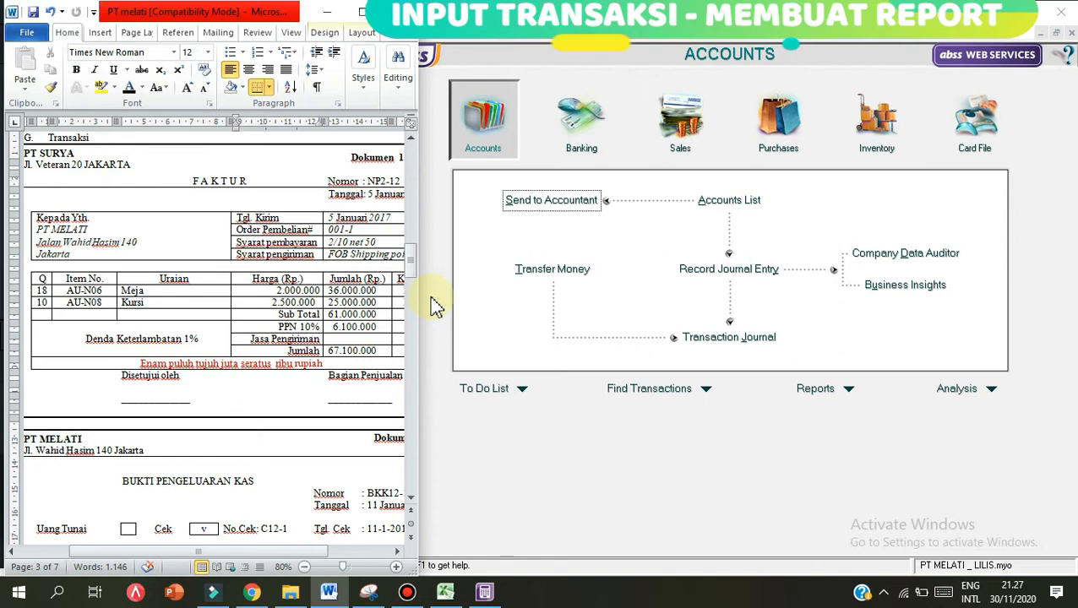
- Examine the PT Surya invoice in the Word document, including its document number, addressee and payment terms
left_click(199, 181)
left_click(352, 159)
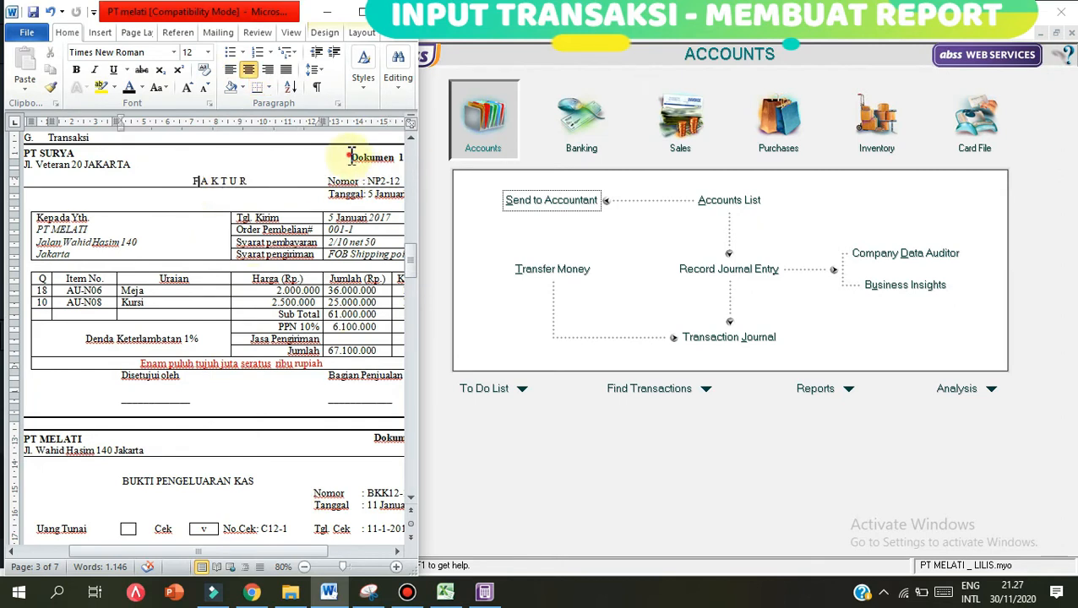
left_click(352, 159)
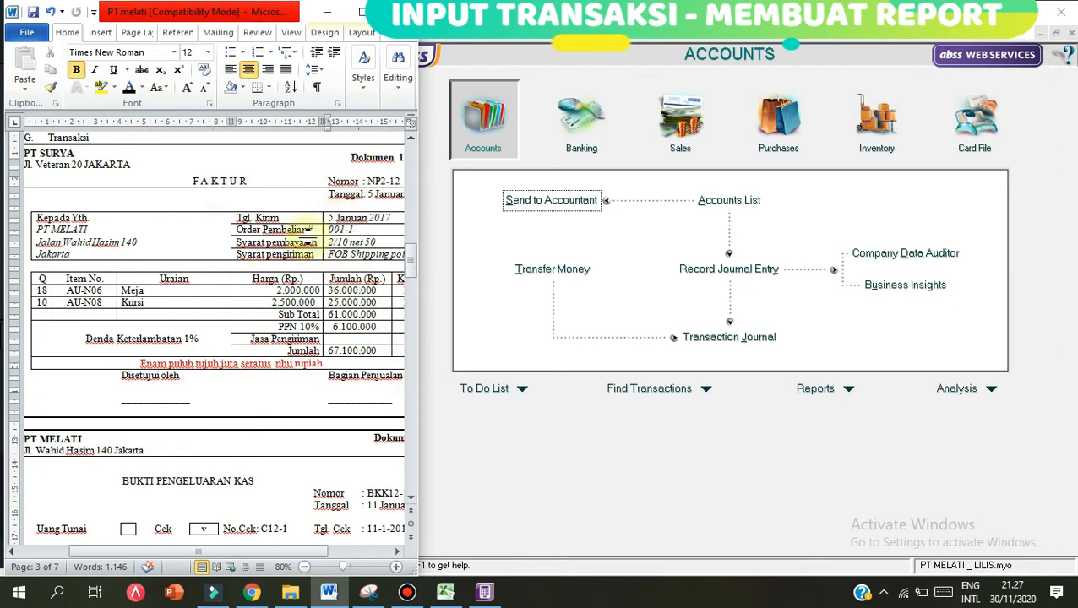
left_click(80, 155)
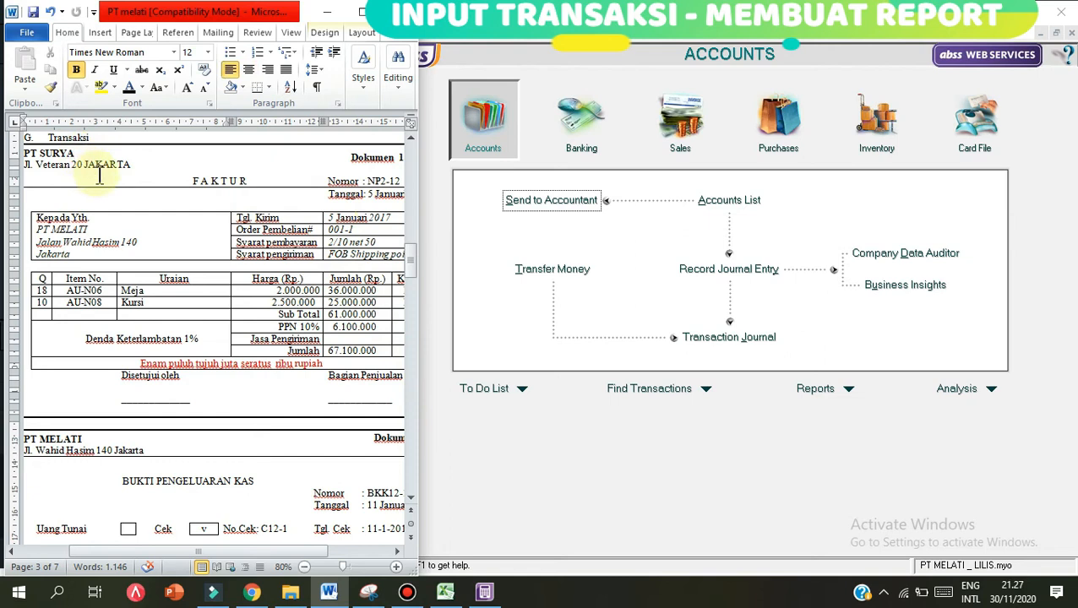
left_click(106, 226)
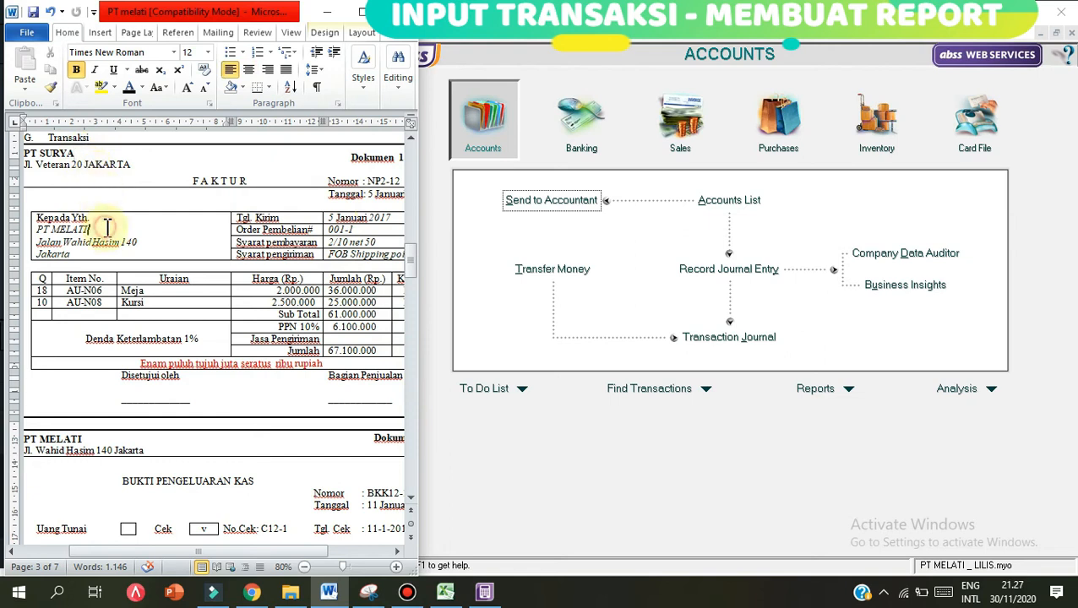
left_click(353, 241)
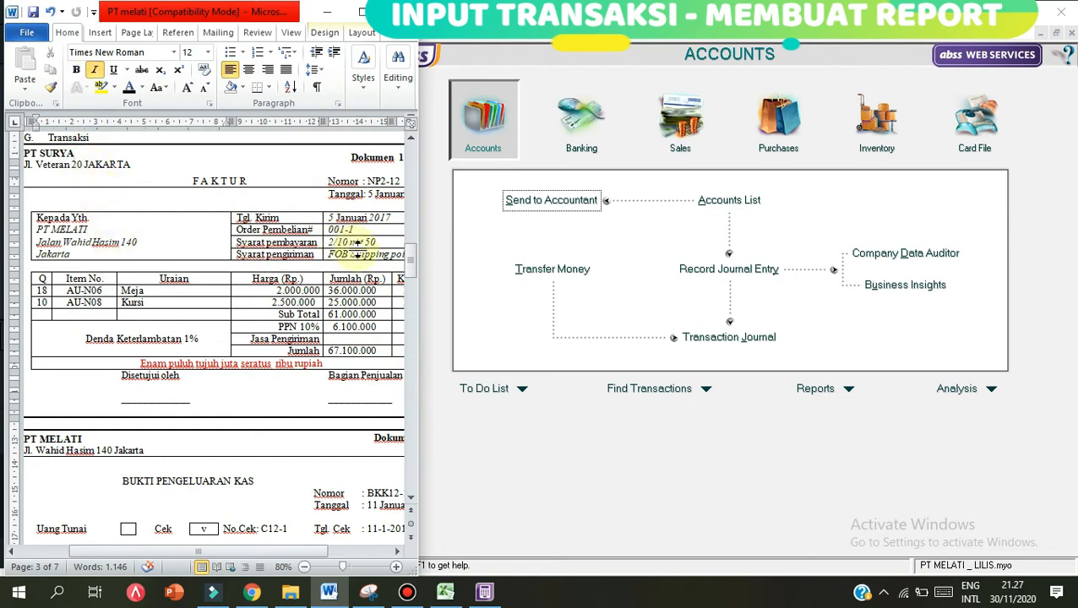
- In ABSS, start a new purchase bill with PT Surya as the supplier
left_click(779, 142)
left_click(734, 243)
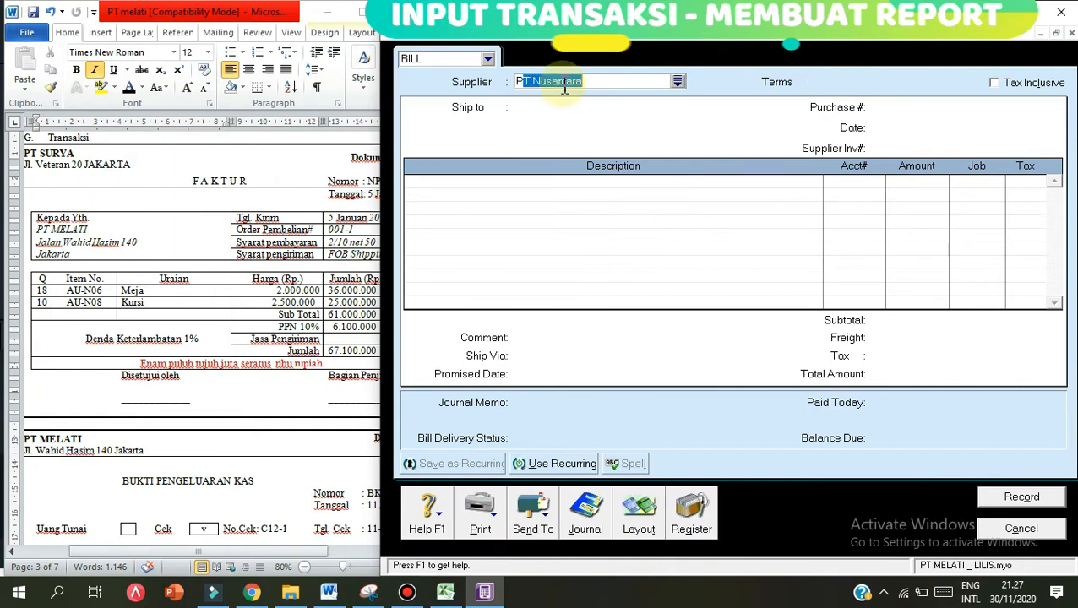
type("T Surya")
key("Tab")
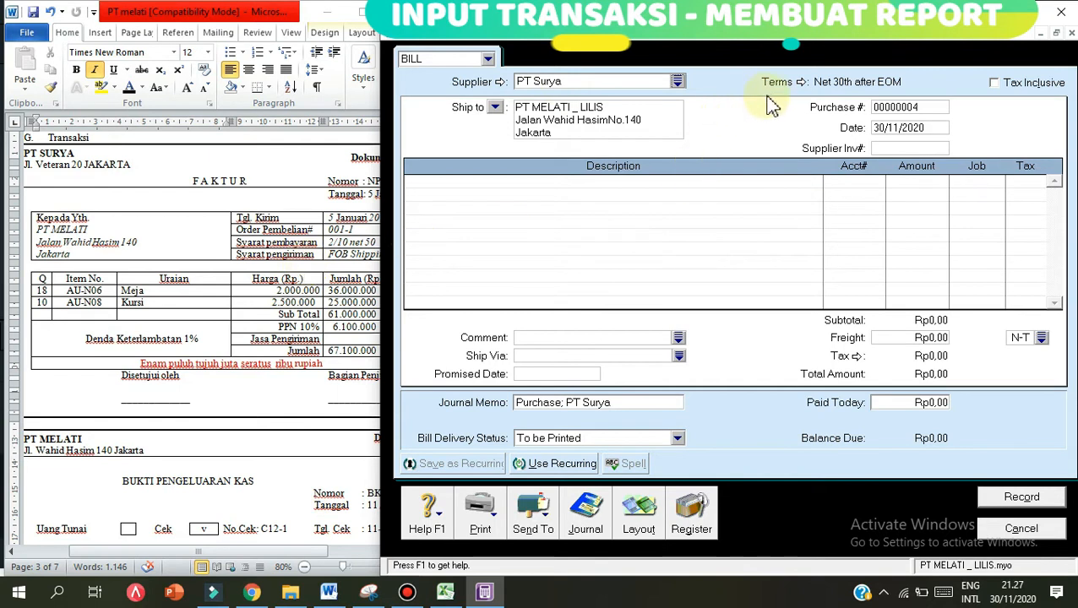
- Set the bill's credit terms to In a Given # of Days, with 10 discount days, 50 balance due days and a 2% early payment discount
left_click(805, 83)
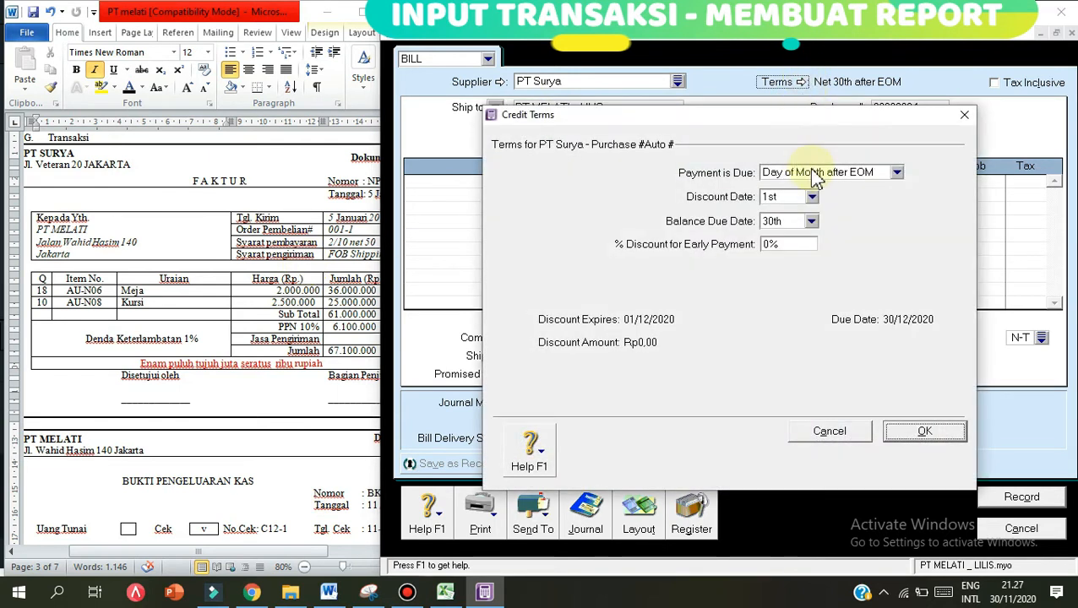
left_click(816, 173)
left_click(815, 209)
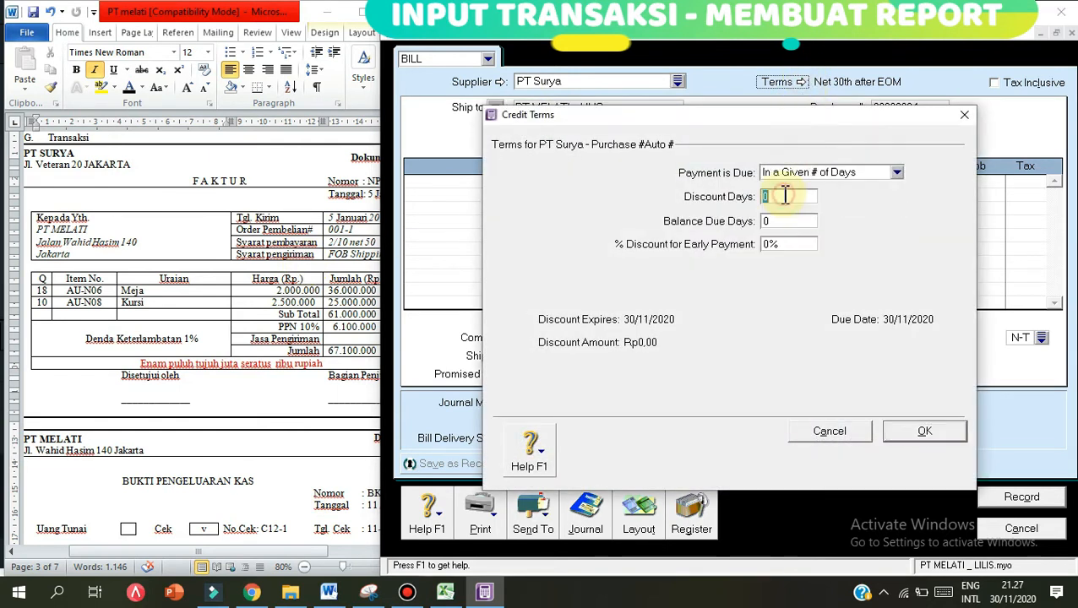
type("10")
key("Tab")
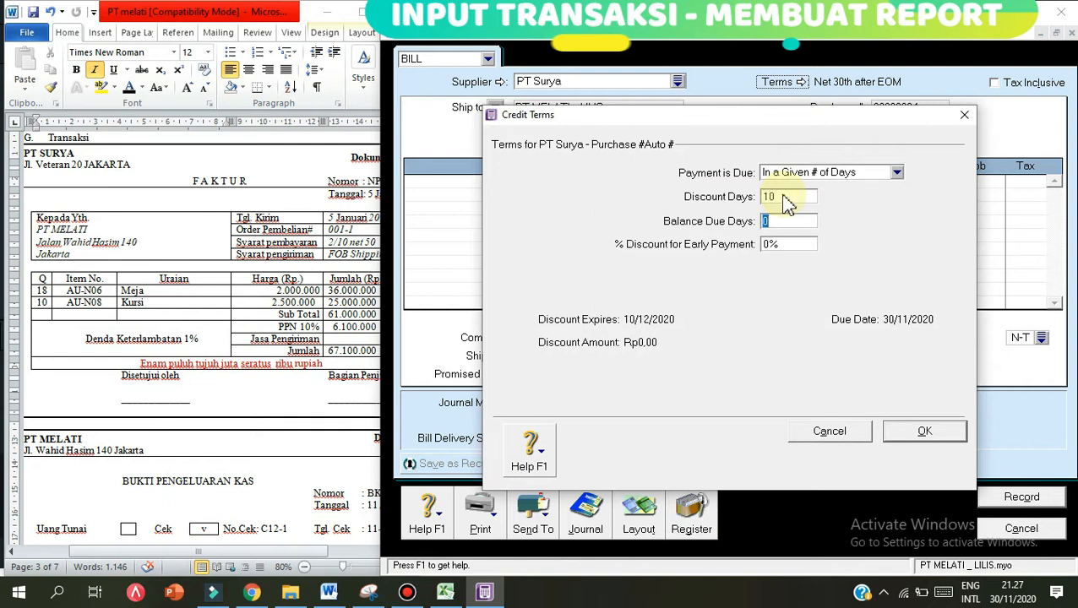
type("2")
key("Tab")
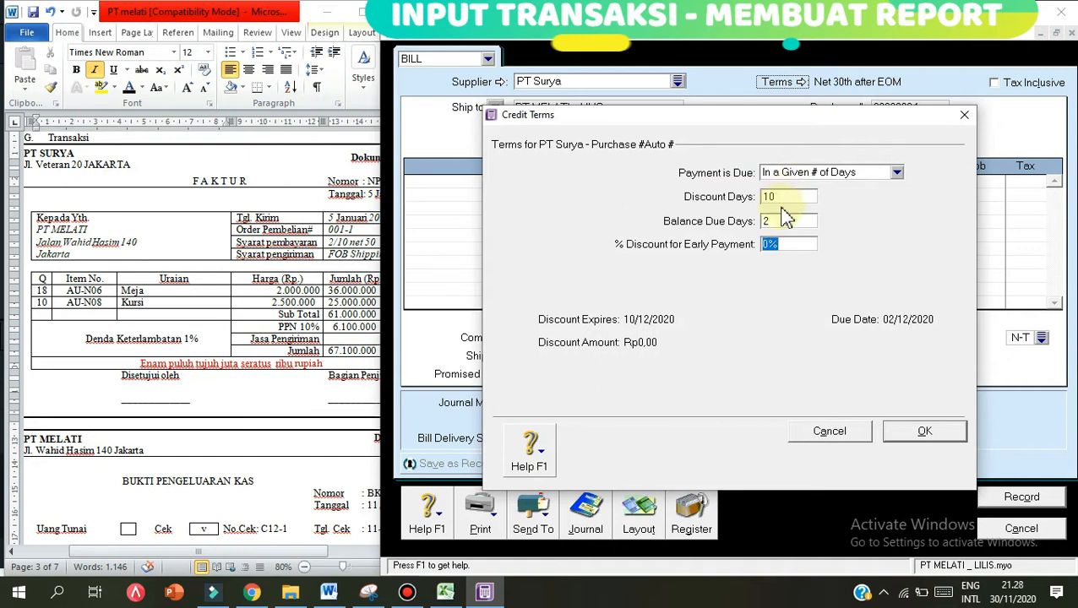
double_click(775, 221)
type("50")
left_click(778, 243)
type("2")
left_click(916, 434)
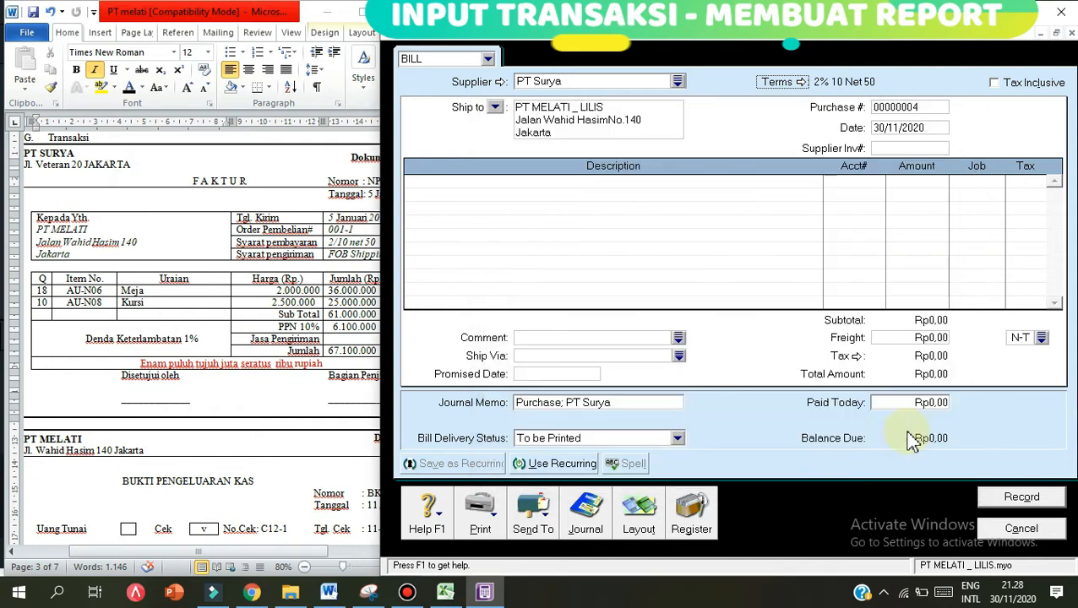
- Check the invoice date in the Word document and set the purchase date to 05/01/2017
left_click(368, 205)
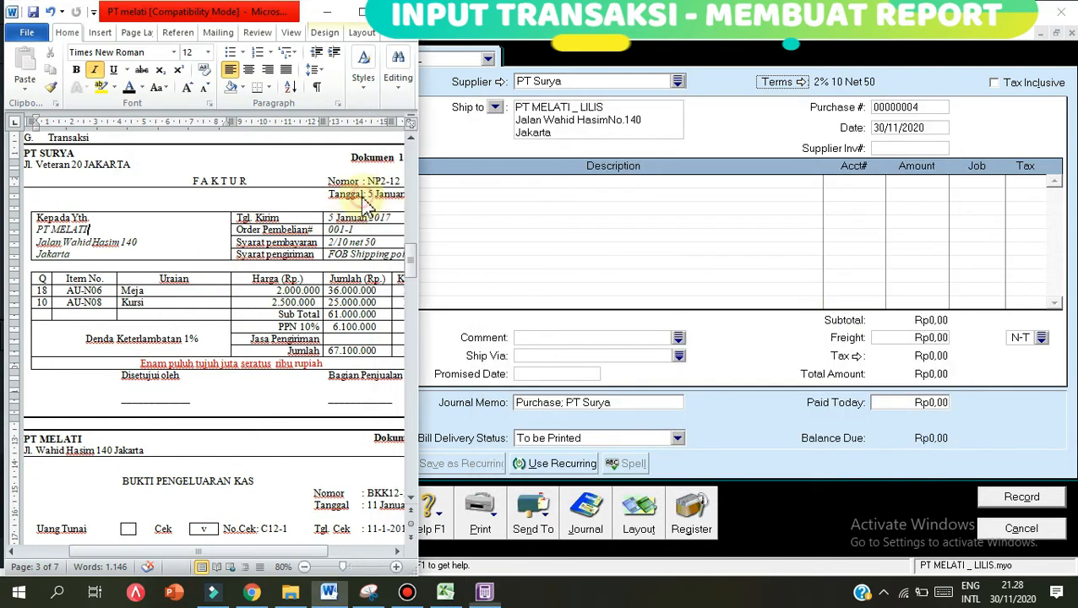
left_click(887, 130)
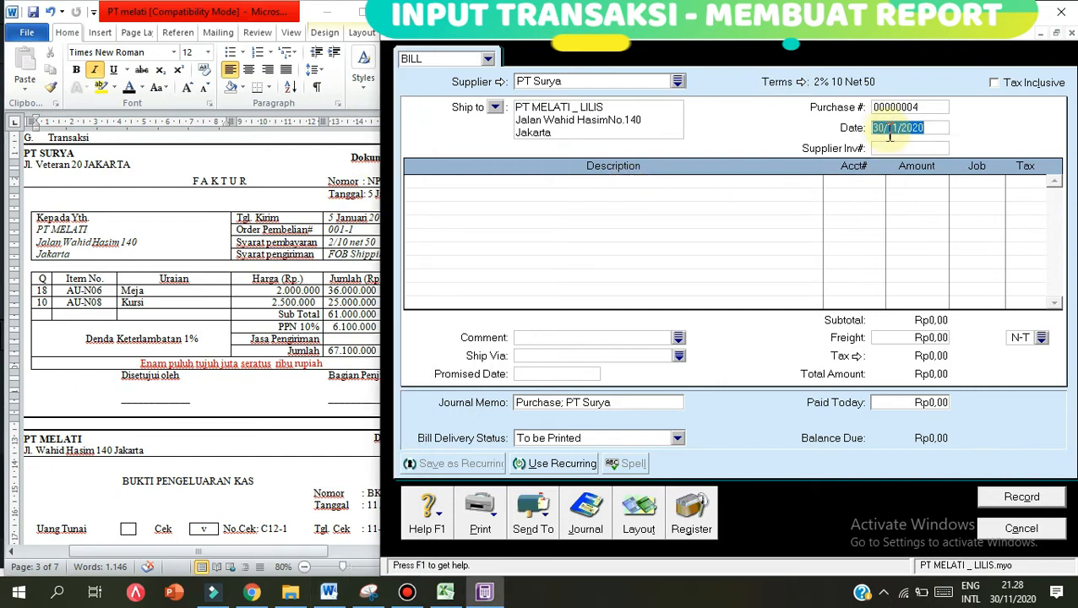
type("5/")
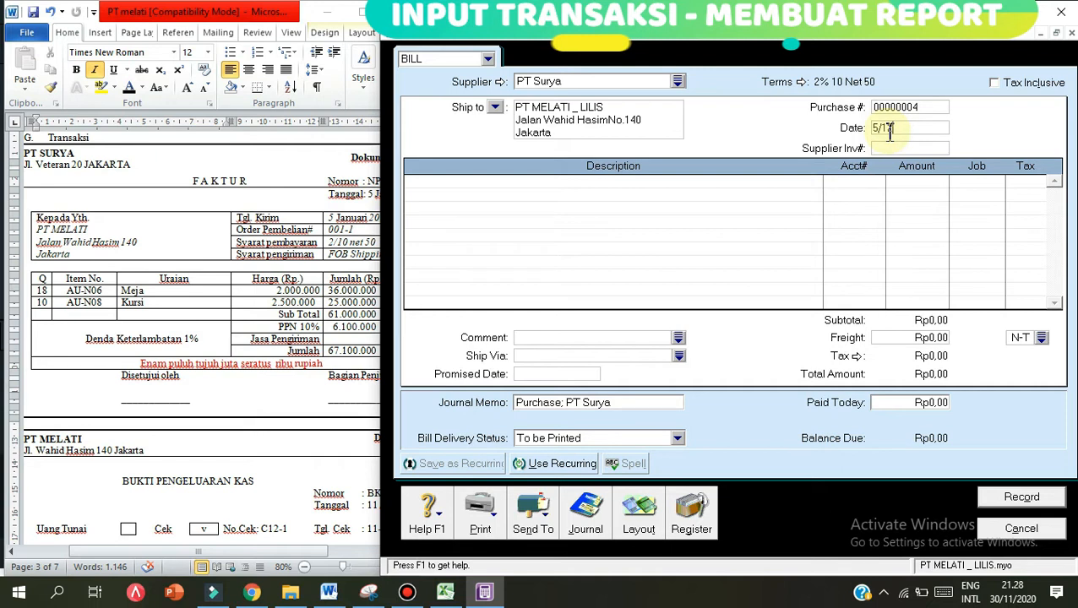
type("1")
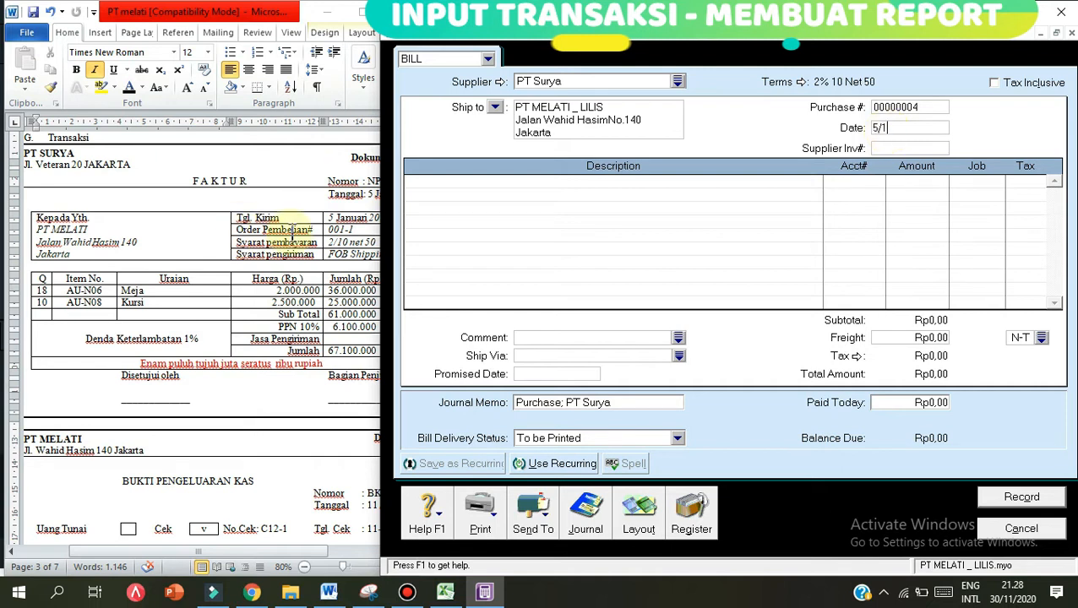
left_click(355, 202)
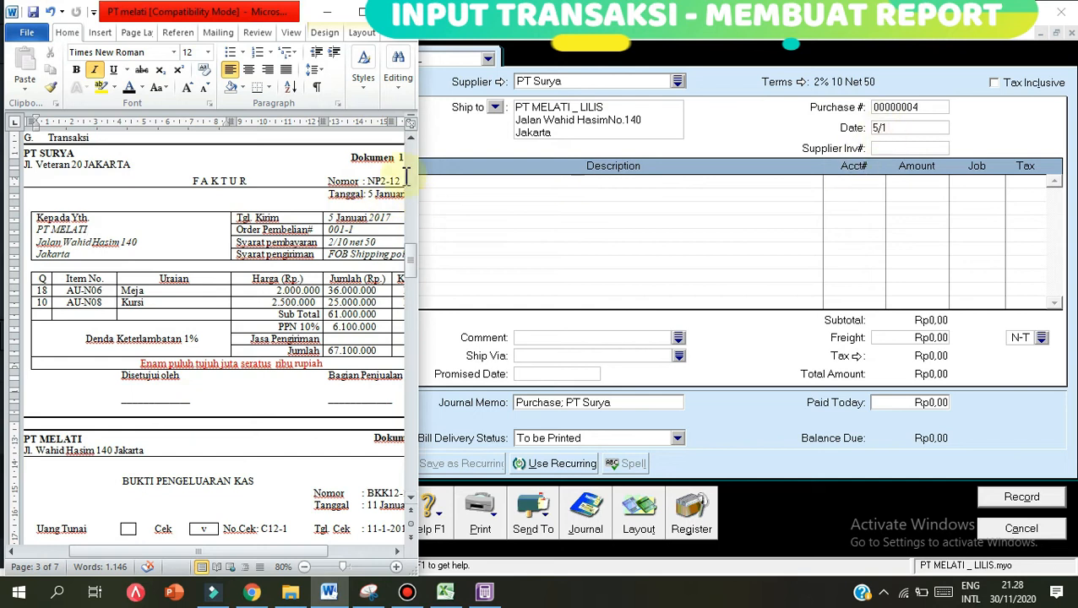
left_click(374, 194)
left_click_drag(375, 194, 392, 241)
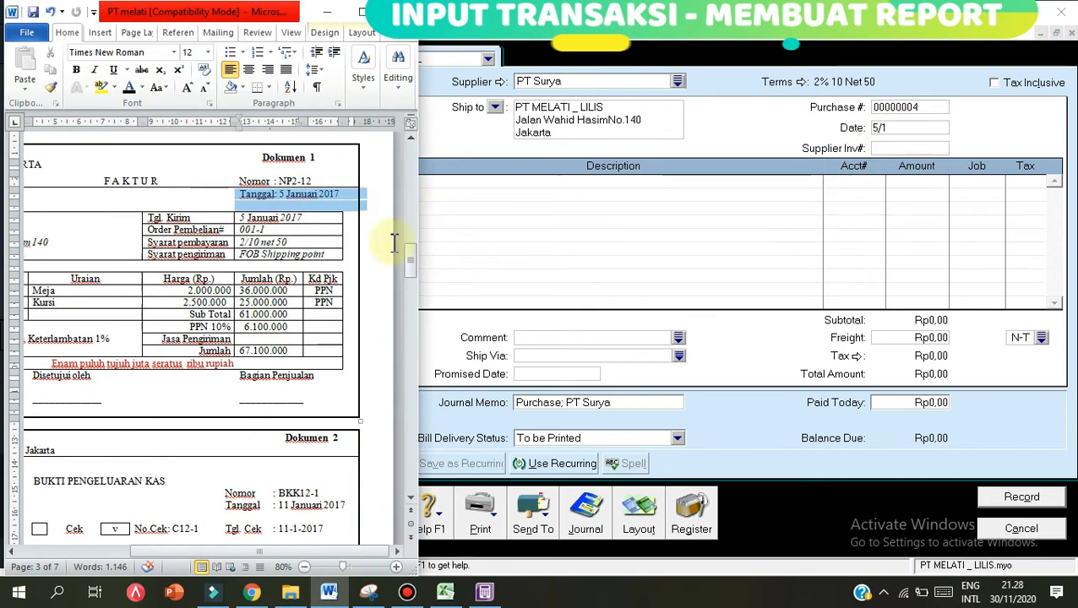
left_click(893, 127)
type("5/01/2017")
key("Tab")
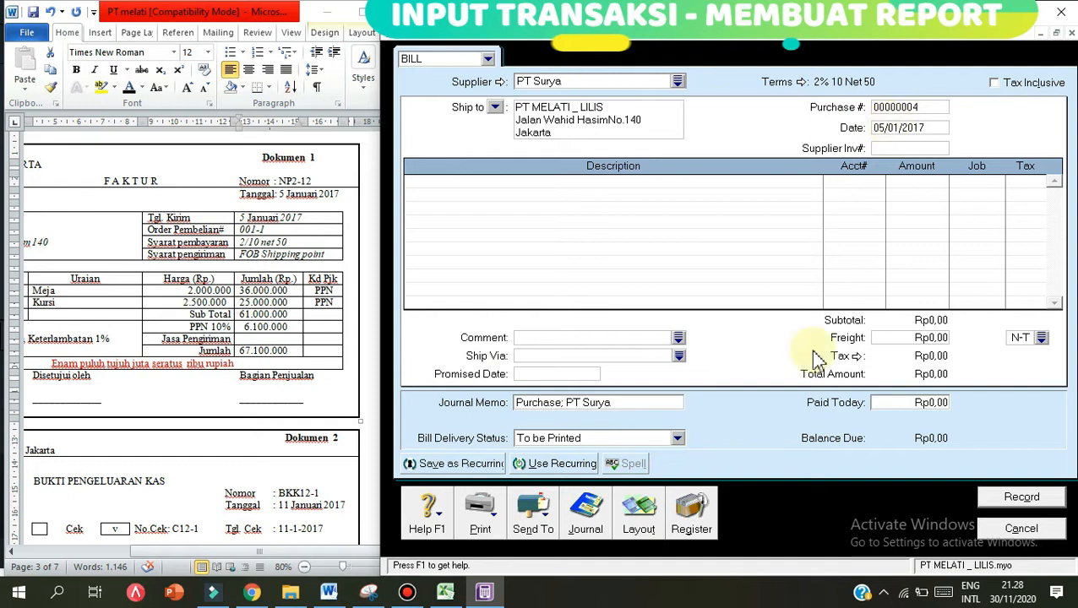
- Change the purchase bill's layout to Item
left_click_drag(233, 557, 193, 559)
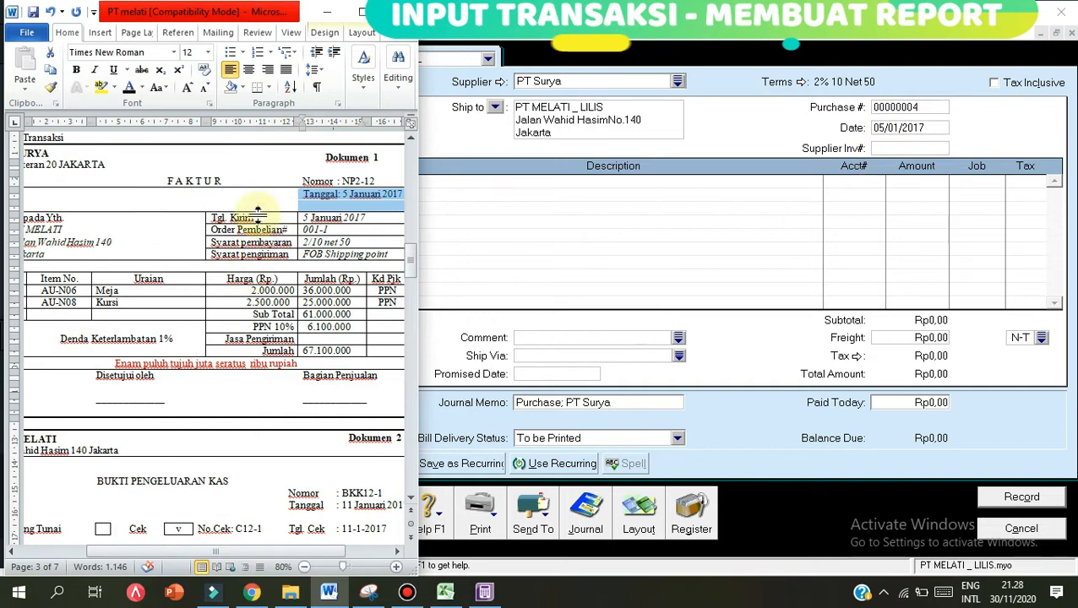
left_click(193, 552)
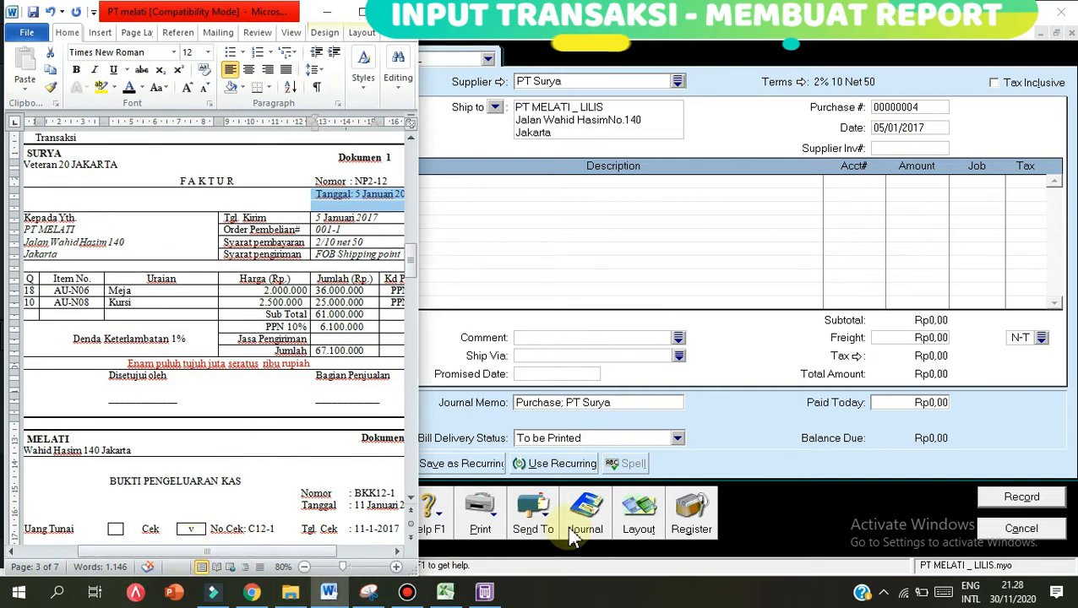
left_click(635, 513)
left_click(573, 279)
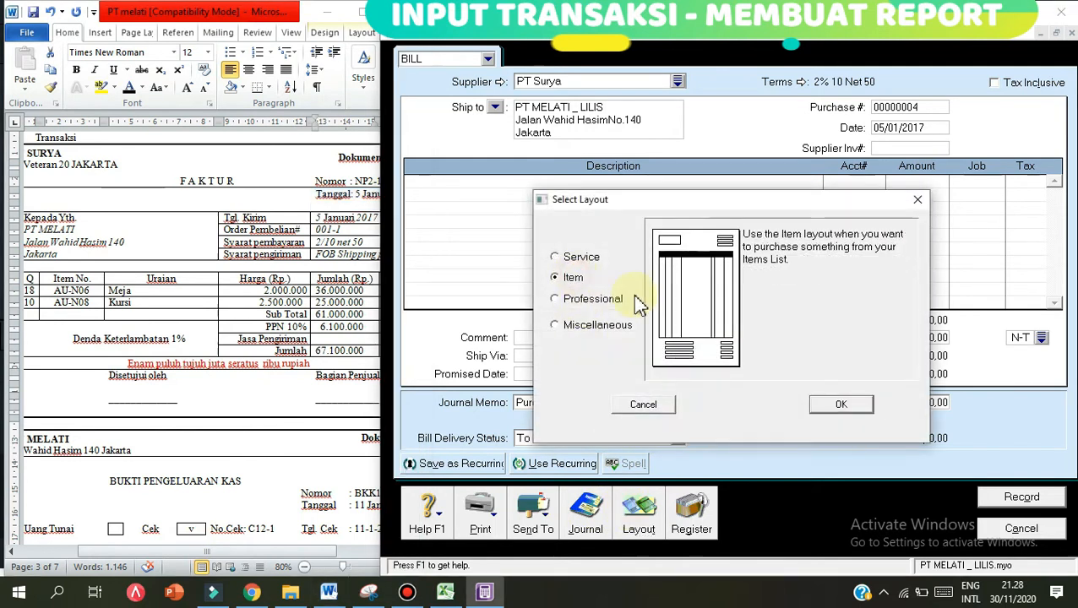
left_click(836, 407)
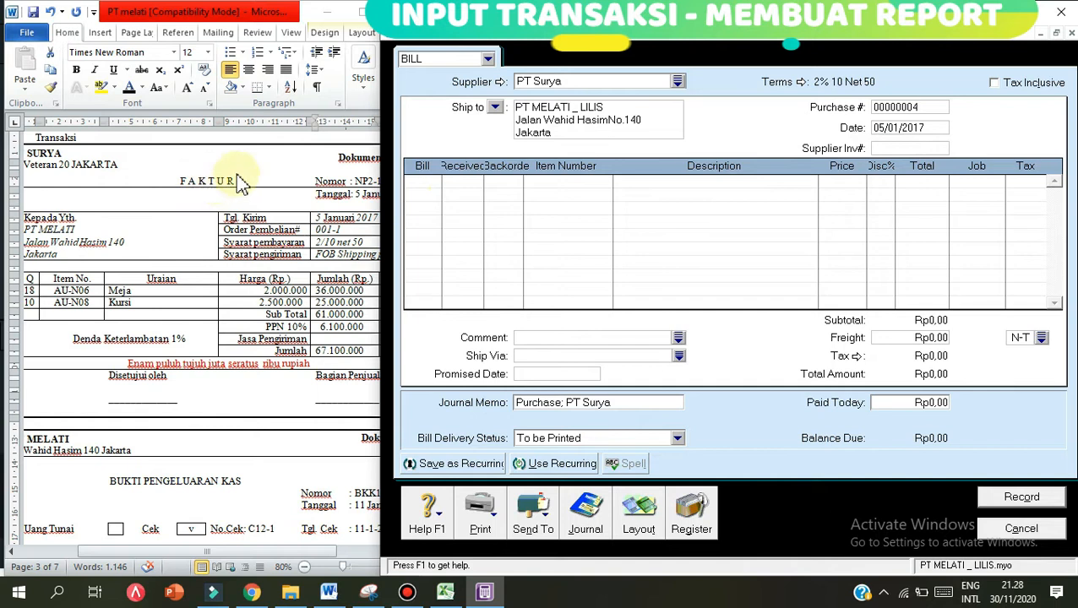
- Copy the invoice number NP2-12 from the Word document into the bill's Supplier Inv# field
left_click(362, 180)
left_click_drag(355, 181, 387, 181)
key("ctrl+c")
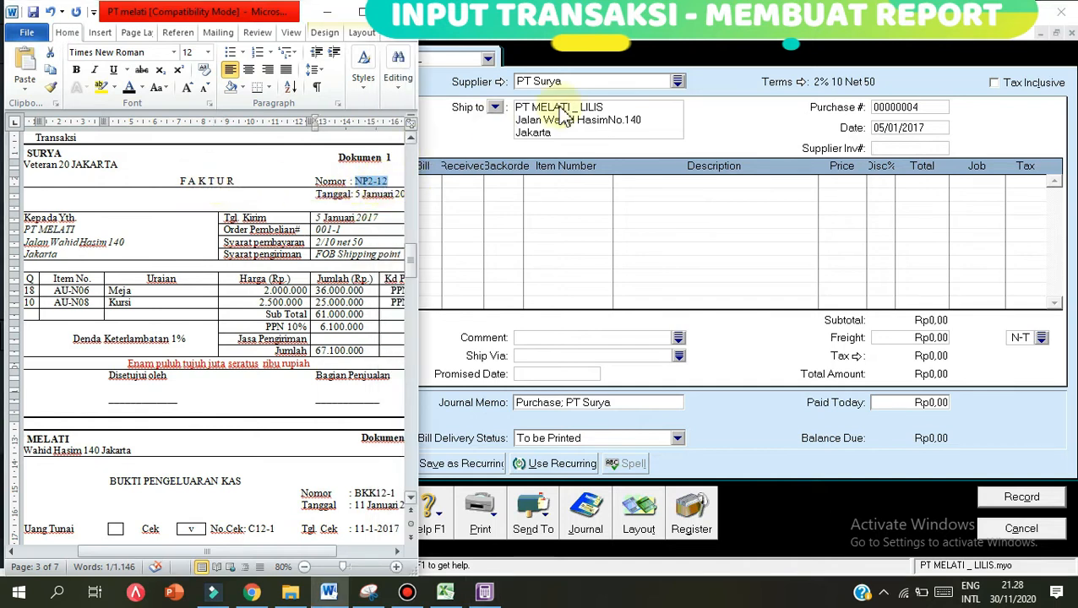
left_click(917, 150)
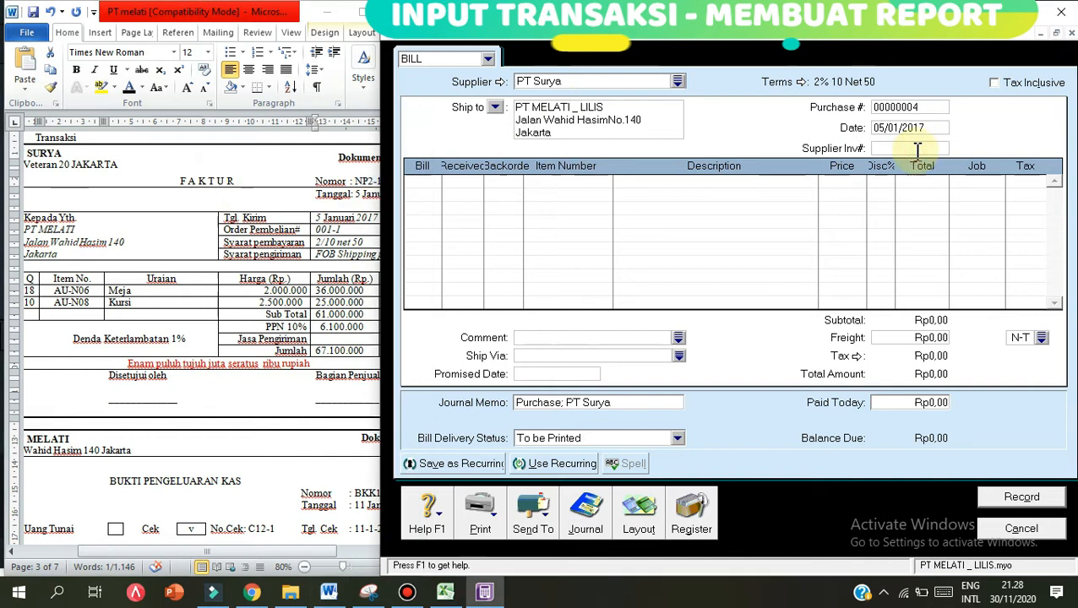
key("ctrl+v")
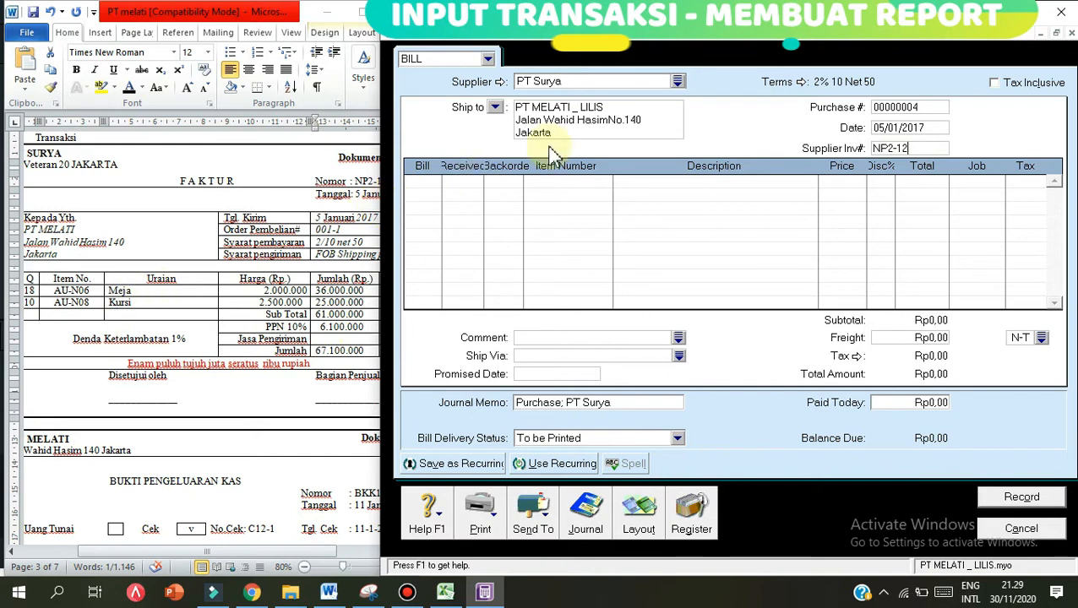
- Enter the first bill line for 18 units of item AU-N06 (Meja) at a price of 2000000 each
left_click(430, 187)
type("18")
key("Tab")
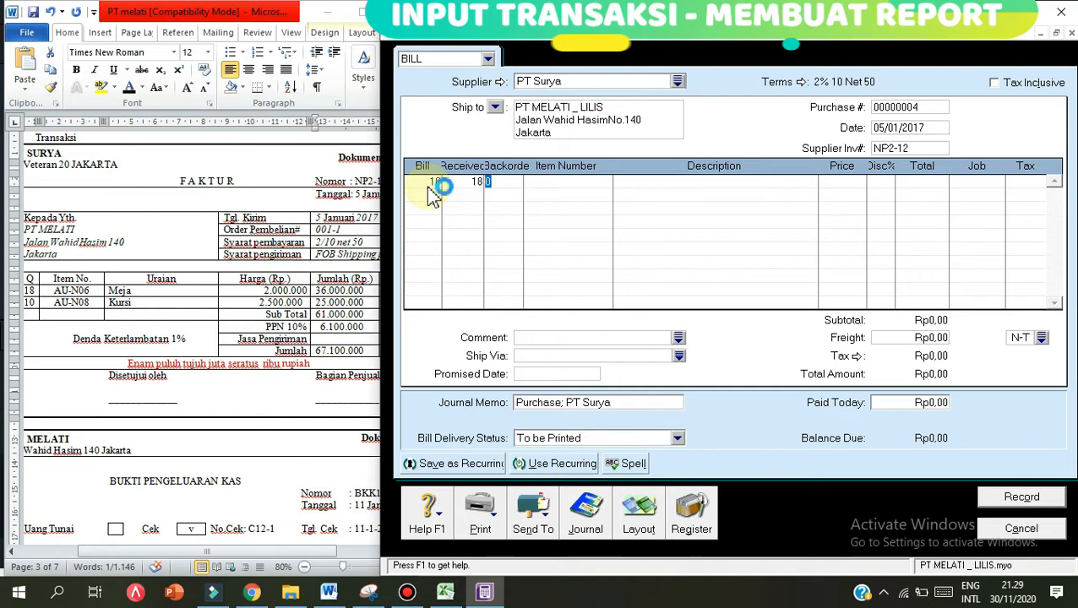
key("Tab")
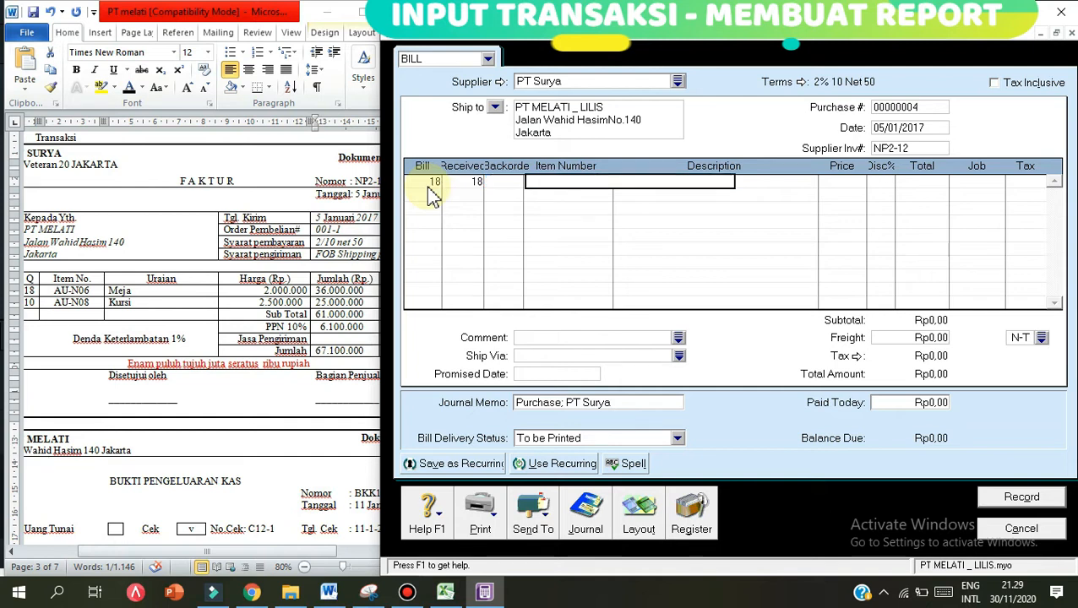
type("AU-N06")
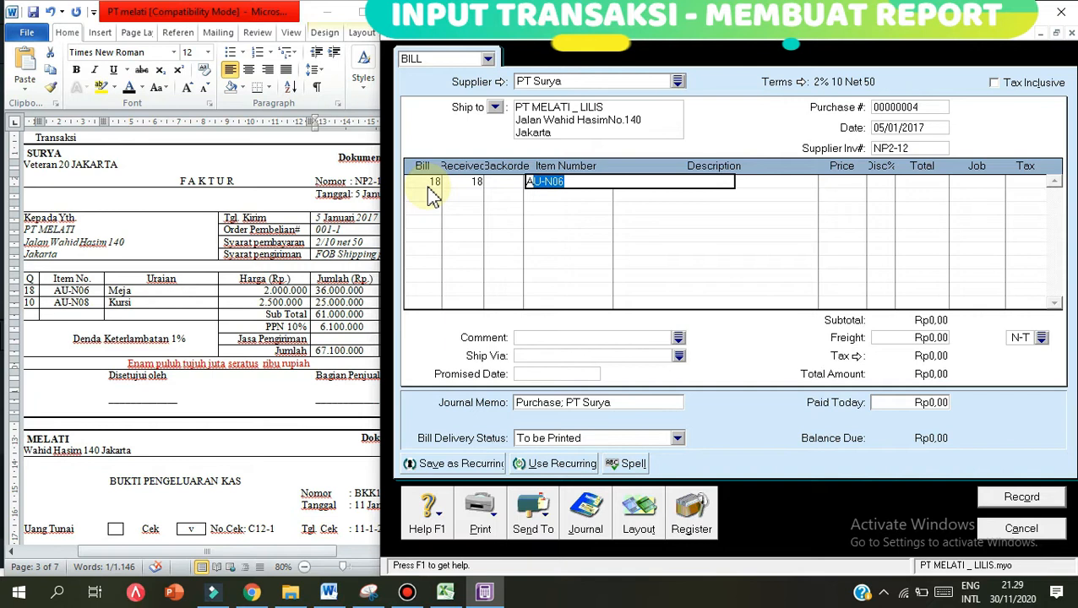
key("Tab")
key("Tab")
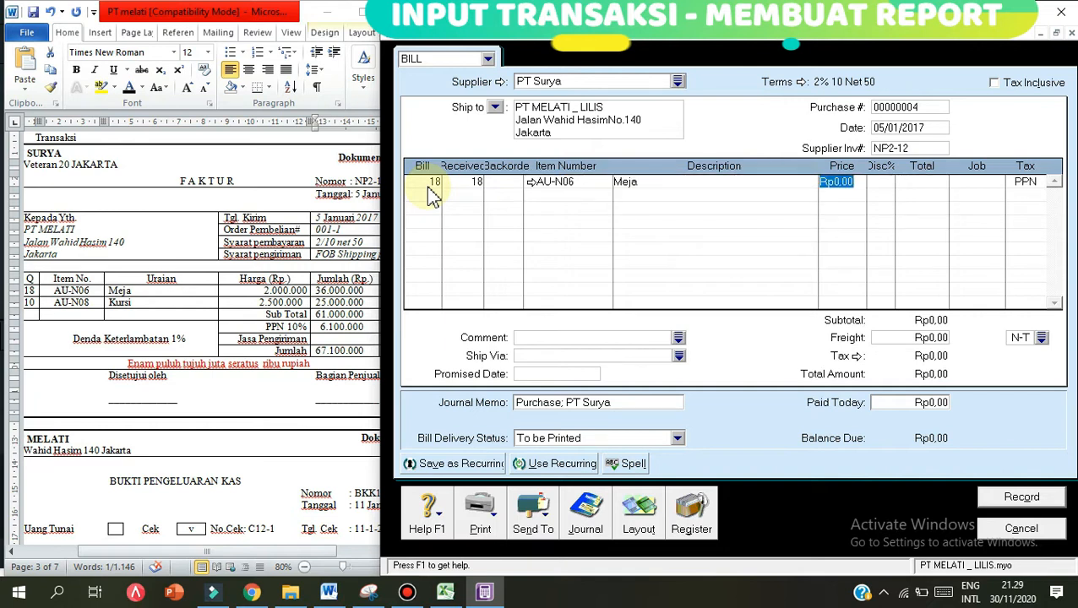
type("2000000")
key("Tab")
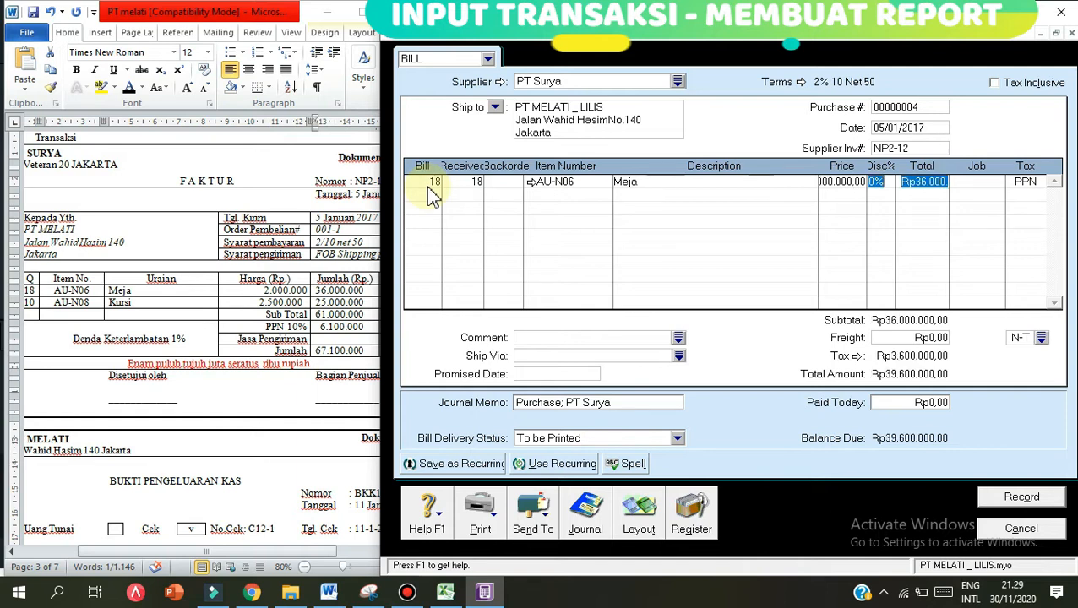
key("Tab")
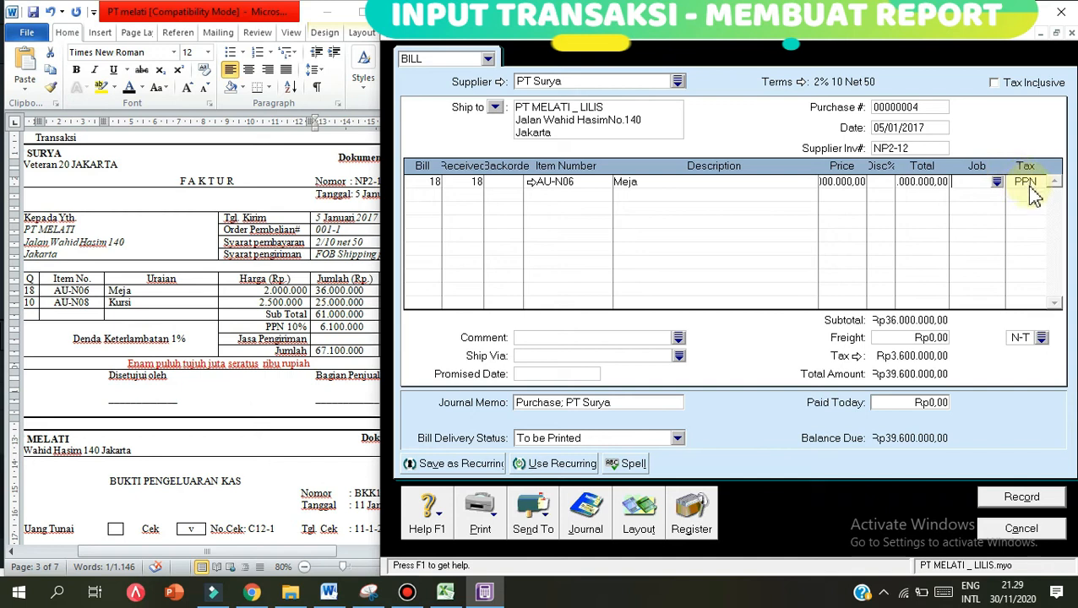
- Enter the second bill line for 10 units of item AU-N08 (Kursi) at a price of 2500000 each
left_click(411, 196)
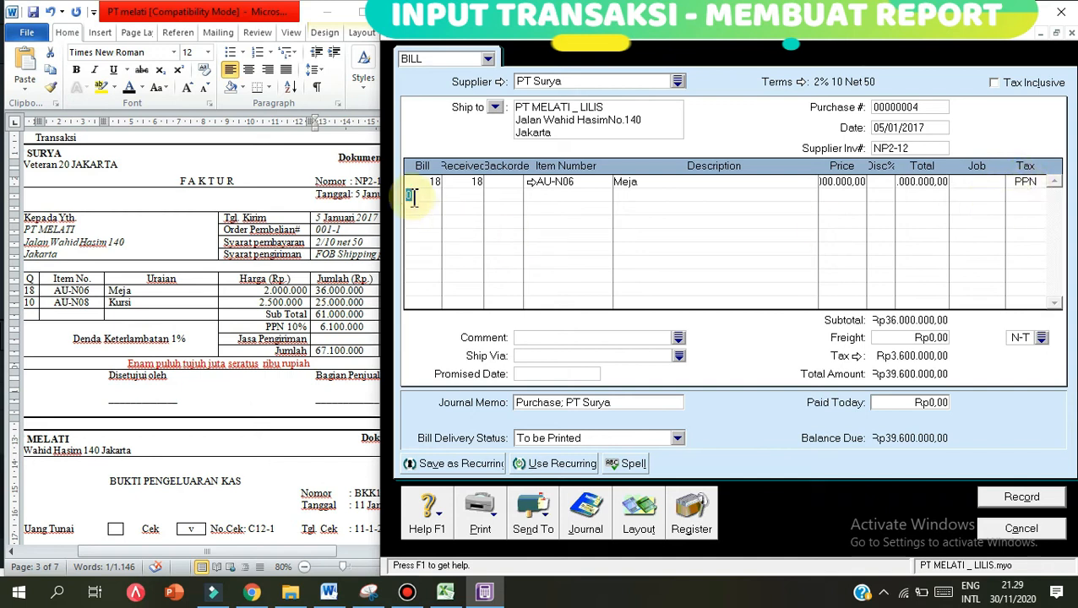
type("10")
key("Tab")
key("Tab")
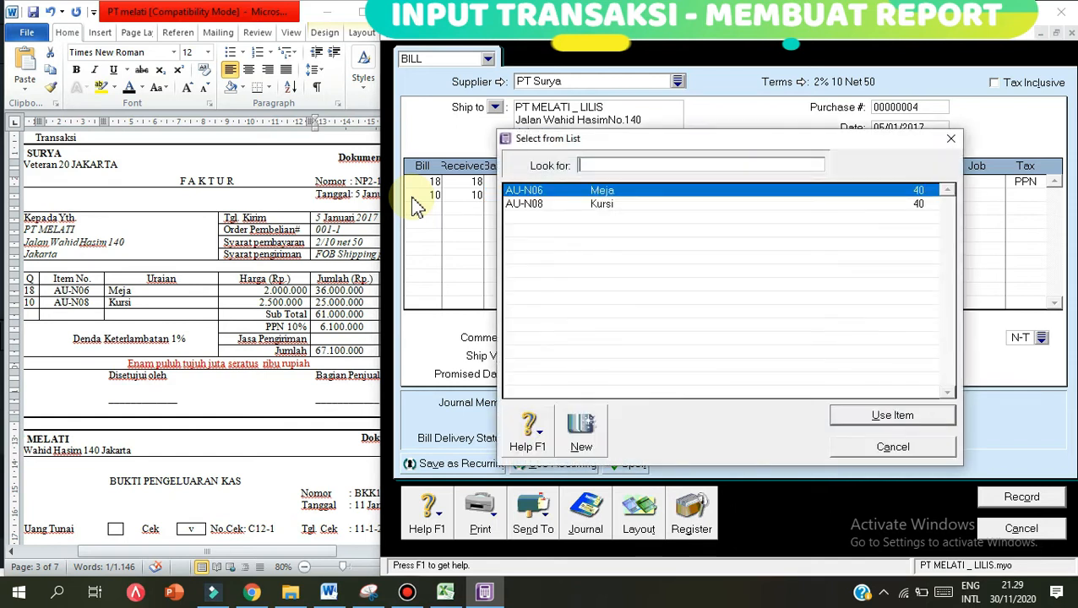
left_click(526, 204)
double_click(525, 204)
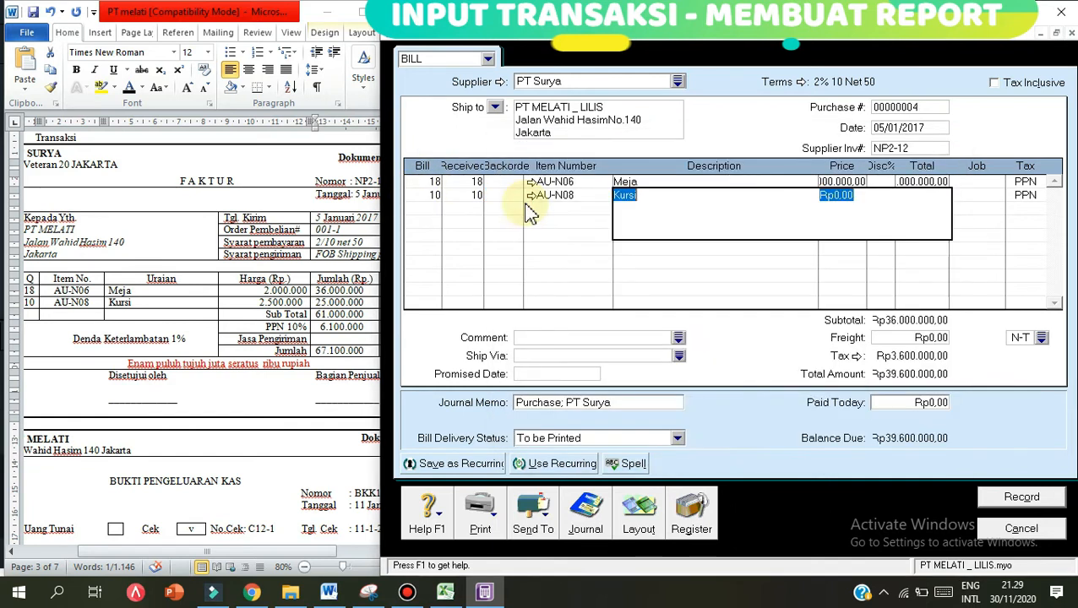
type("2500000")
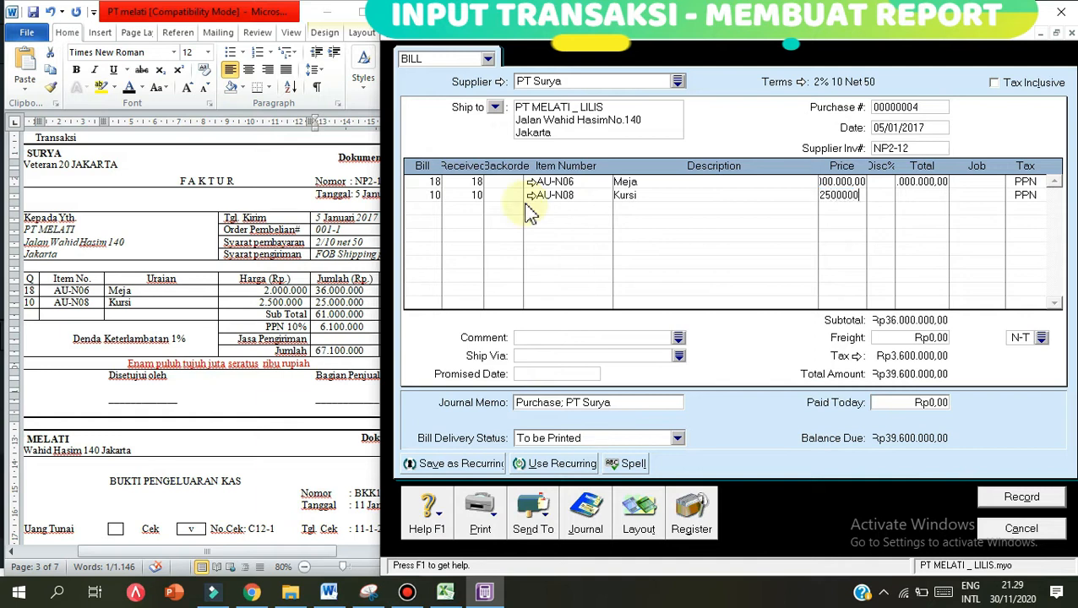
key("Tab")
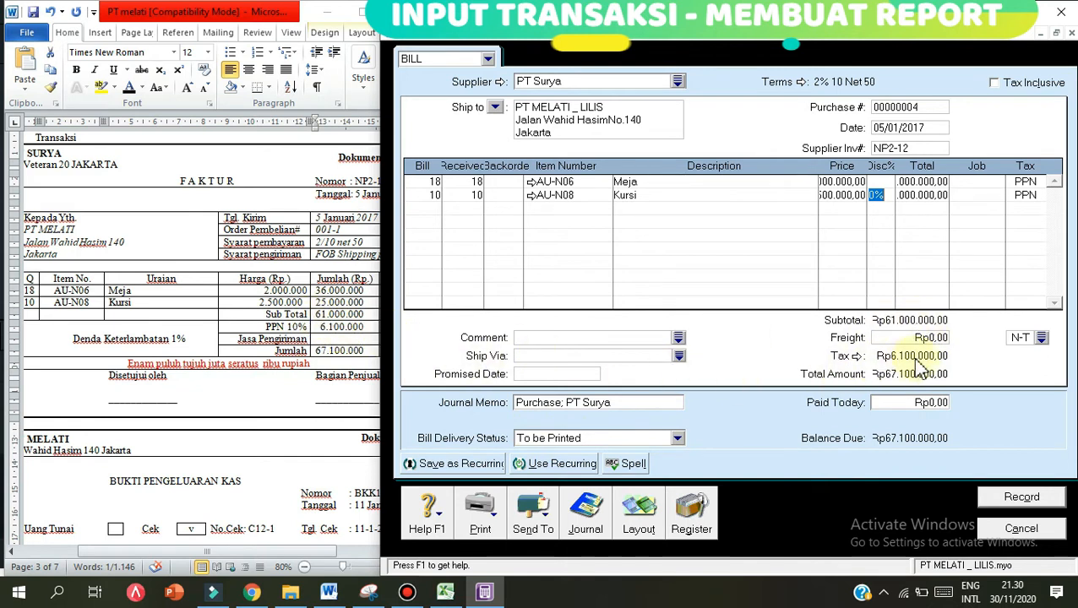
- Widen the Word window to show the full PT Surya invoice and compare its totals with the bill
left_click(299, 353)
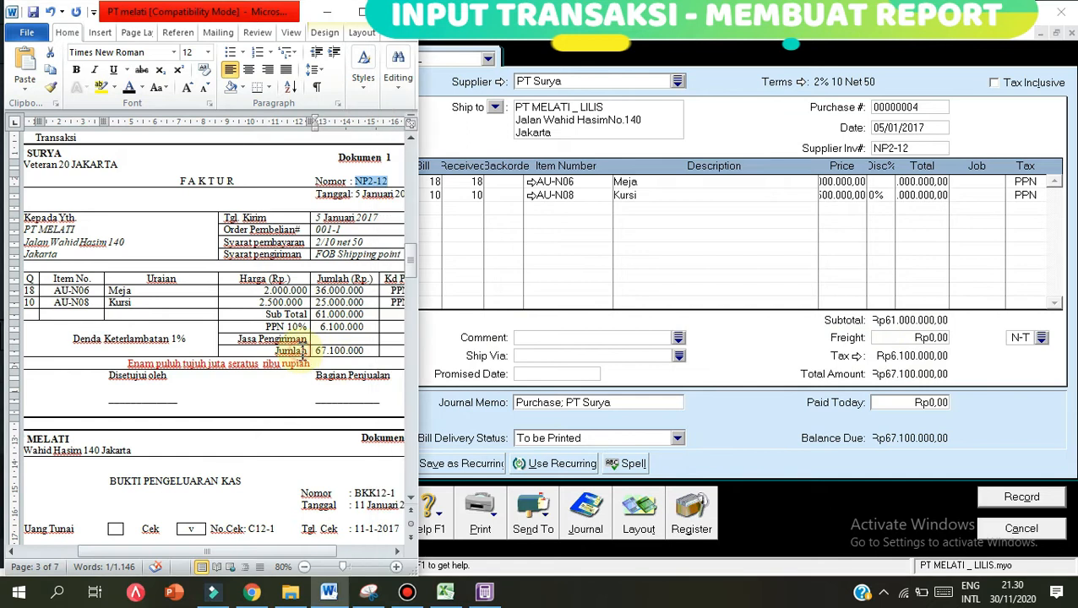
left_click(393, 306)
left_click_drag(419, 431, 448, 431)
left_click_drag(350, 550, 370, 553)
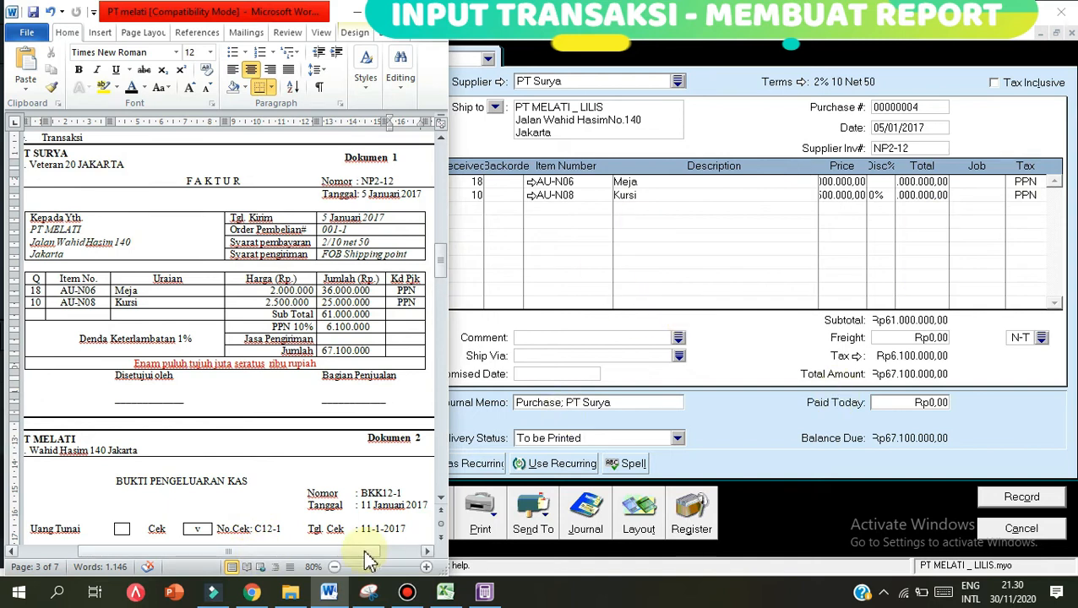
left_click_drag(366, 552, 361, 552)
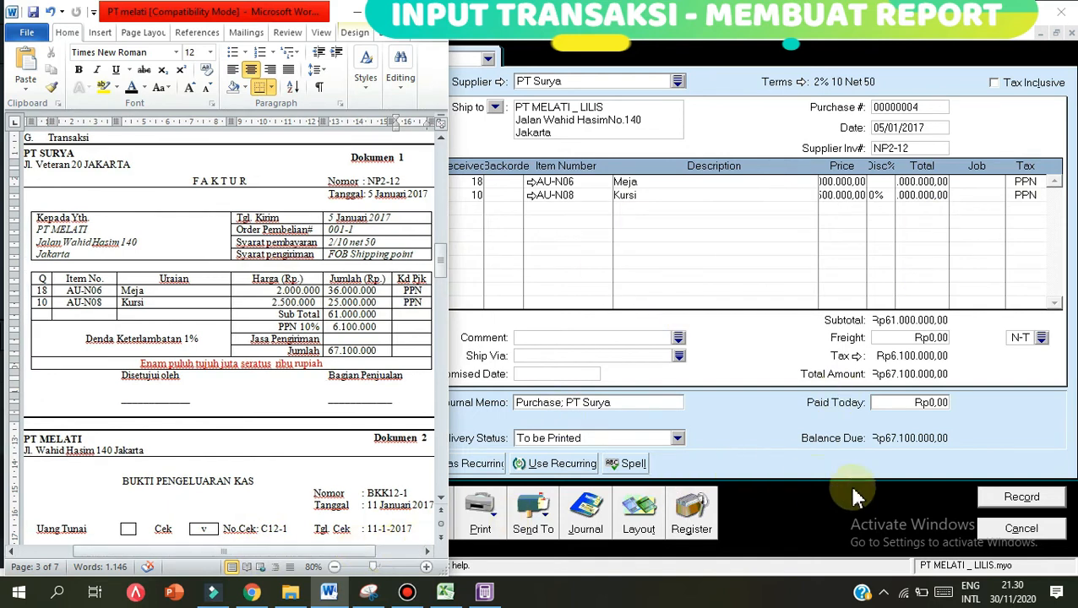
- Record the PT Surya bill, ignoring all spelling suggestions for Meja and Kursi
left_click(967, 478)
key("Return")
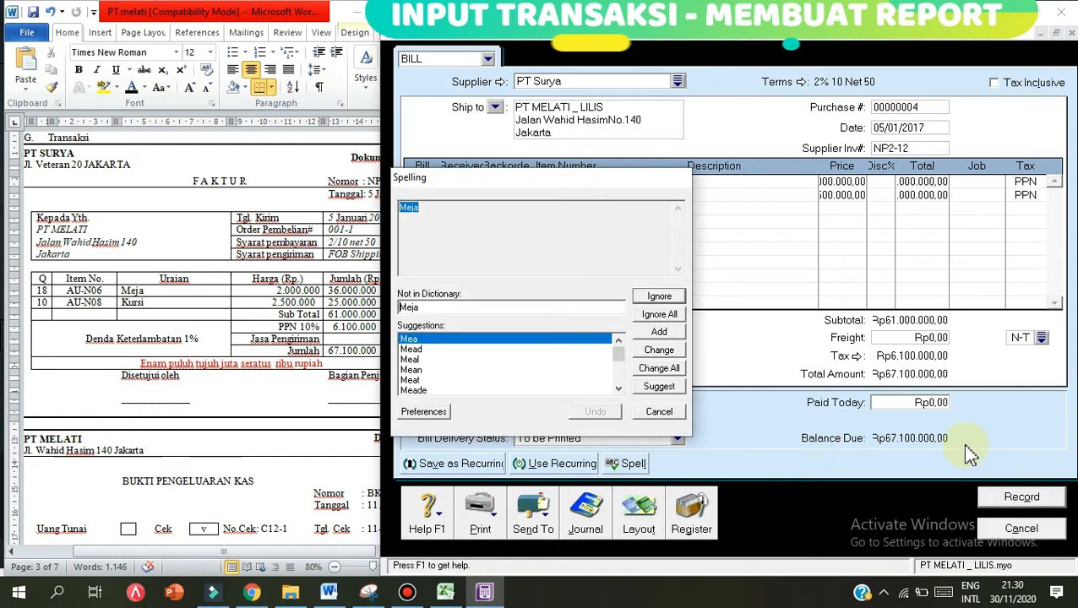
left_click(659, 316)
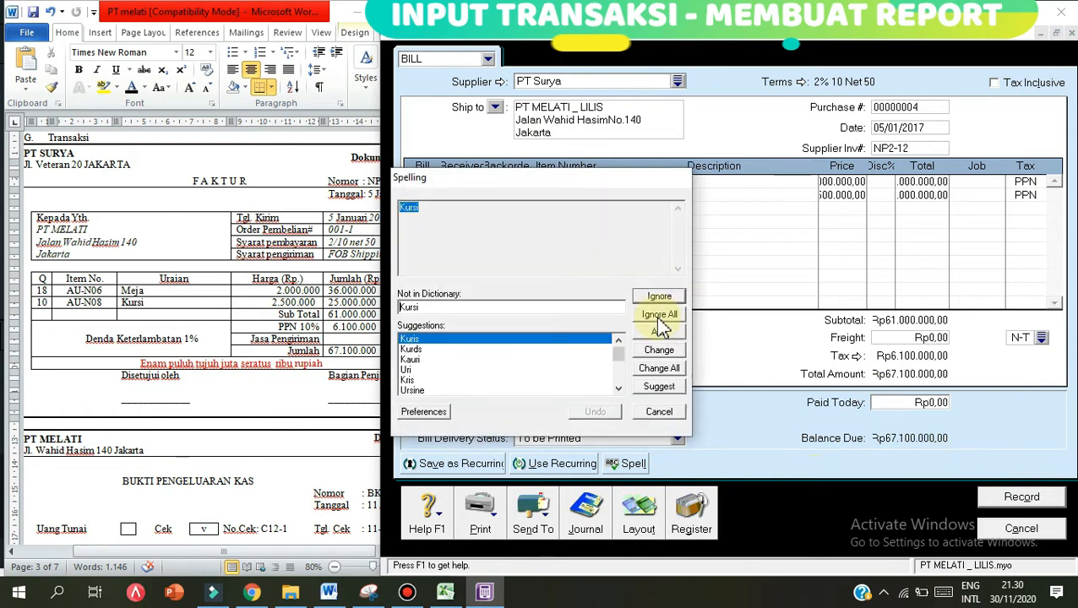
left_click(657, 316)
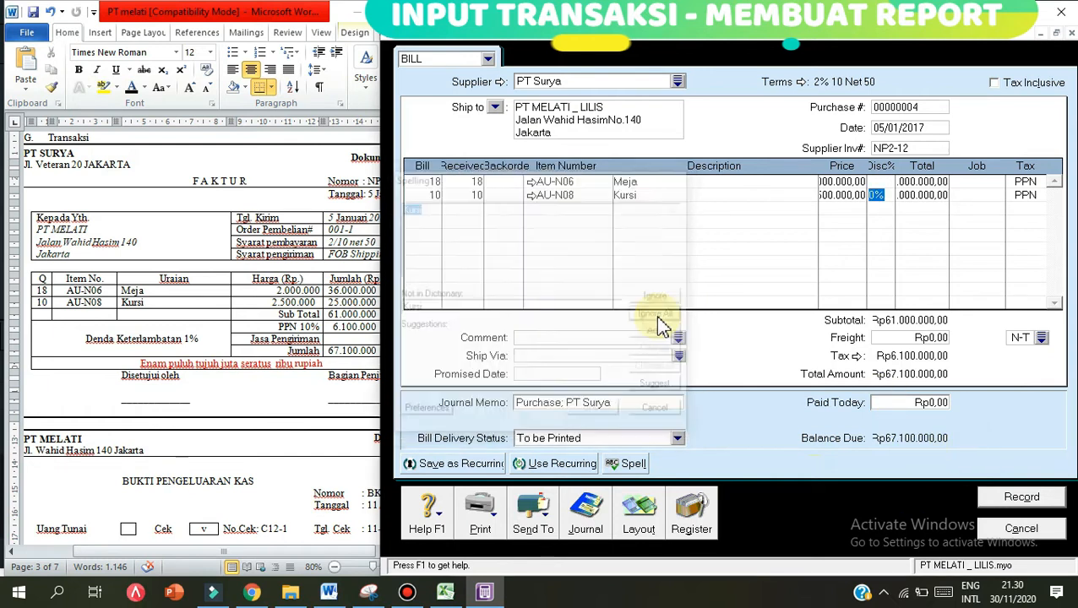
- Bring up the Dokumen 2 cash payment voucher in the Word document and close the blank purchase form
left_click(351, 320)
scroll(347, 320, "down", 6)
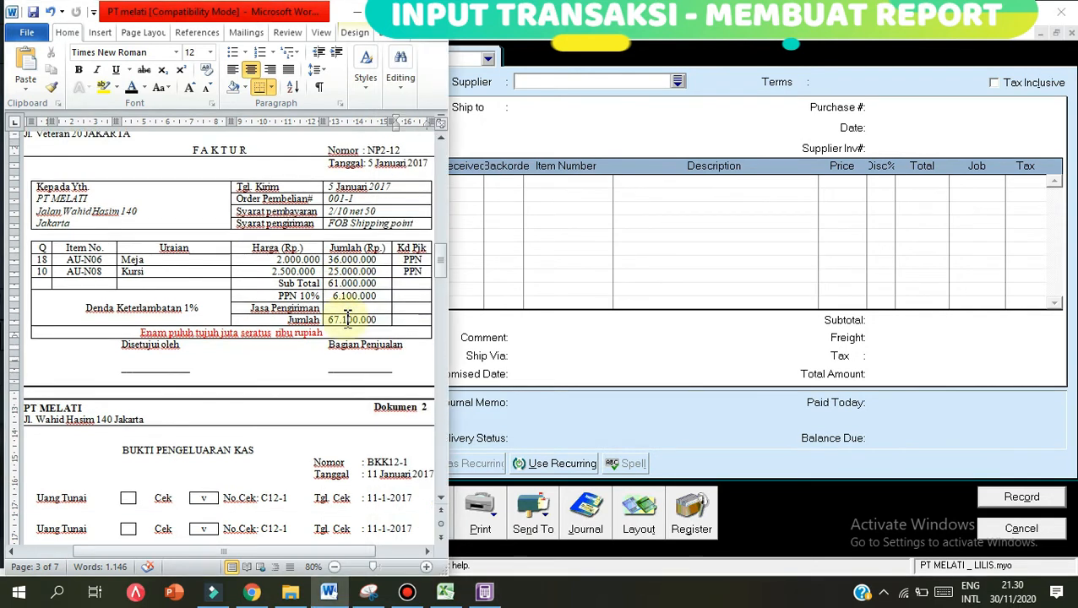
scroll(345, 320, "down", 1)
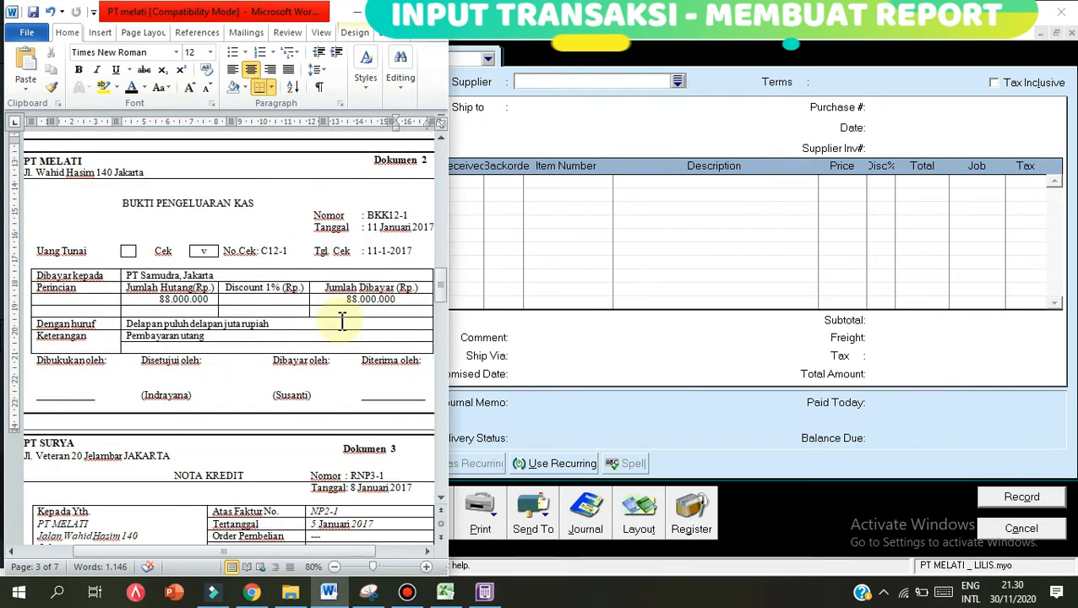
left_click(651, 243)
key("Escape")
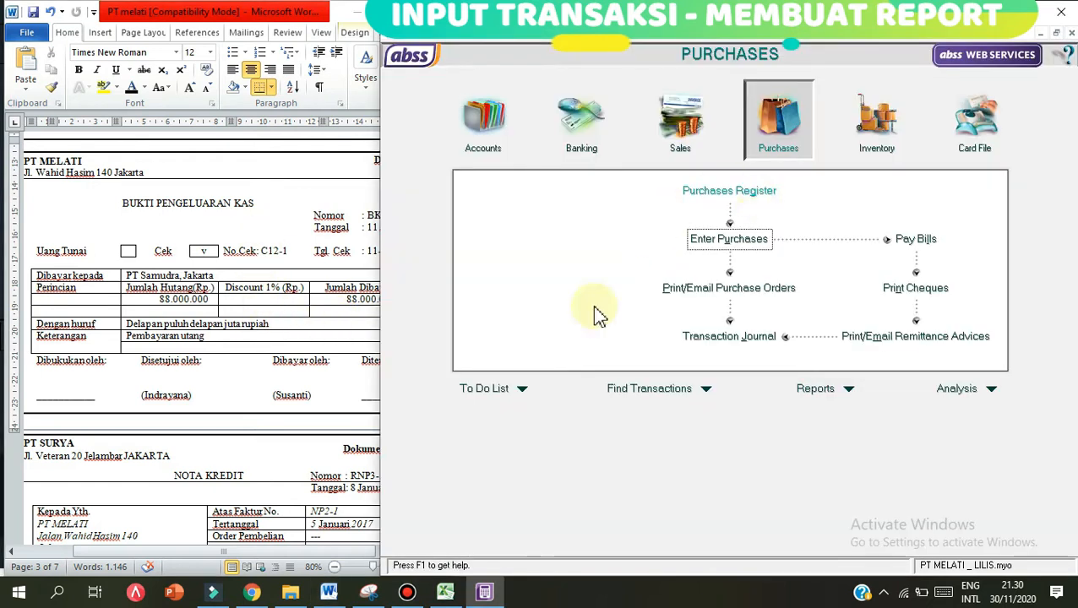
- Open Pay Bills and choose PT Samudra as the supplier being paid
left_click(196, 319)
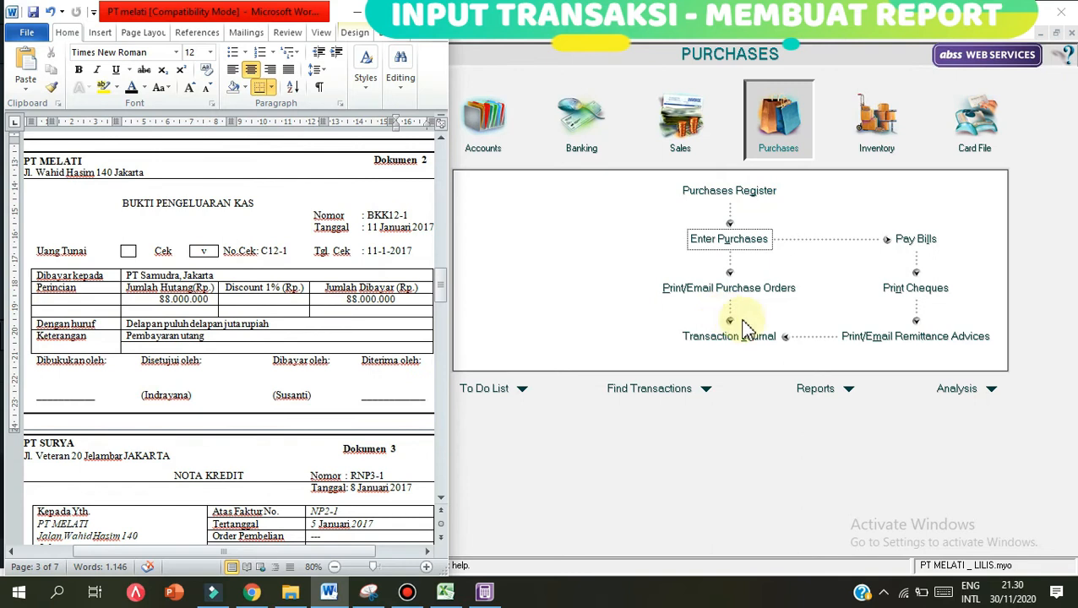
left_click(914, 240)
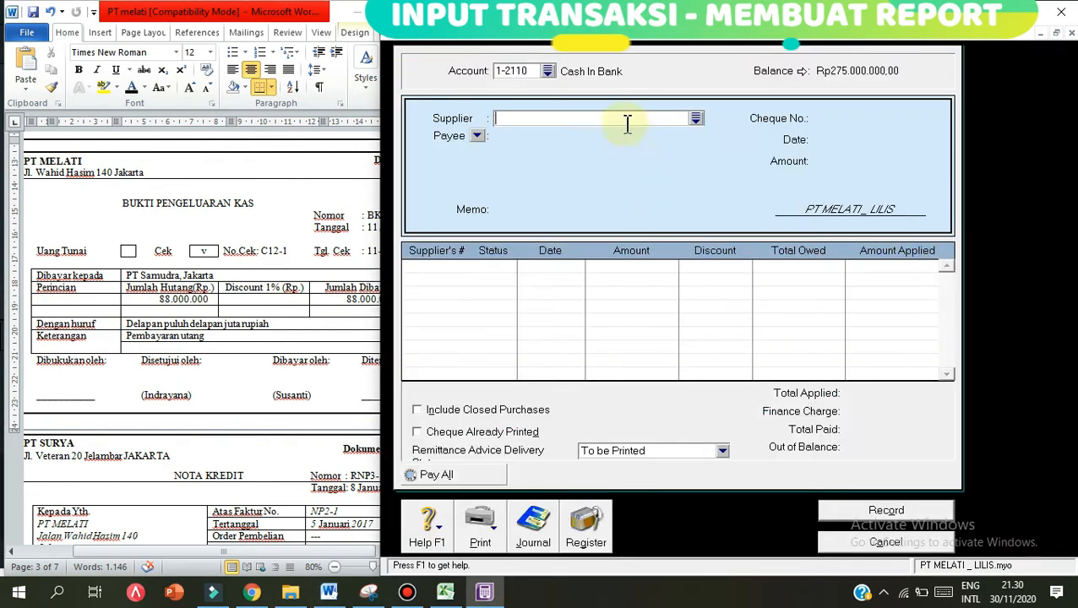
type("PT Nusantara")
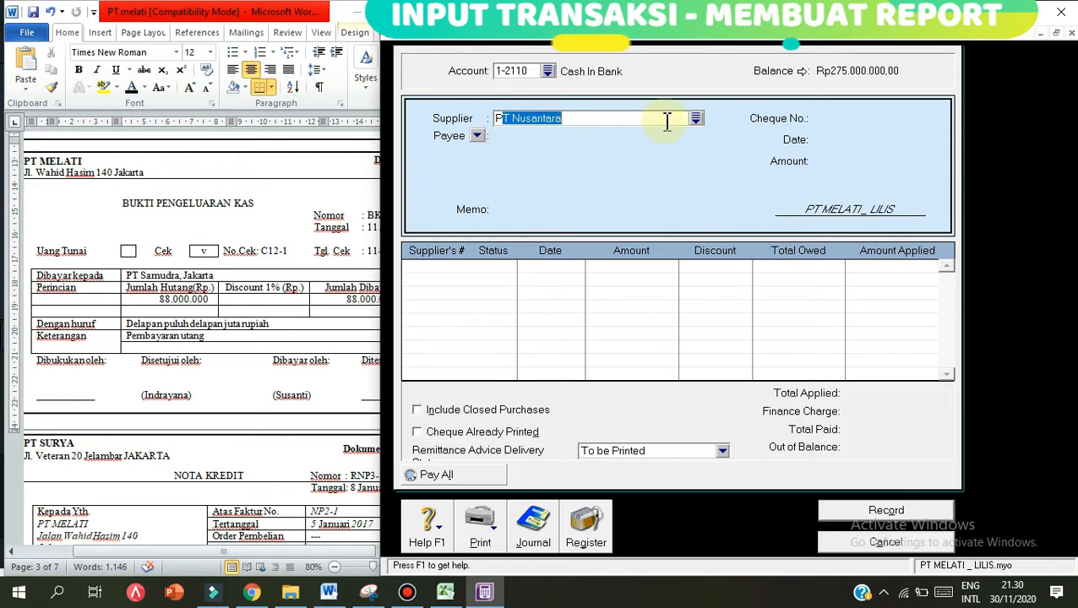
left_click(696, 121)
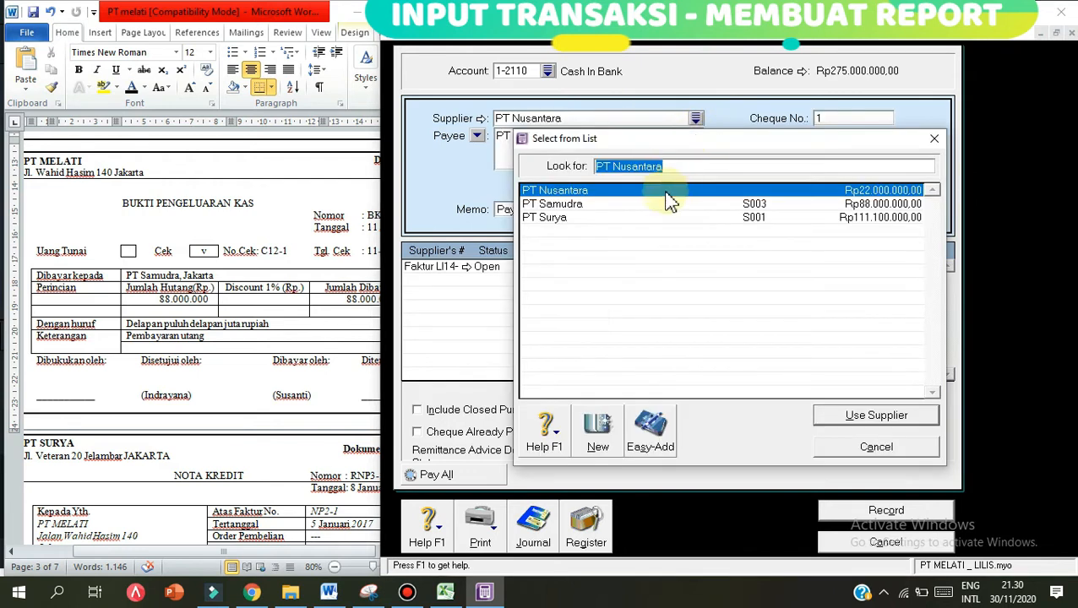
left_click(652, 209)
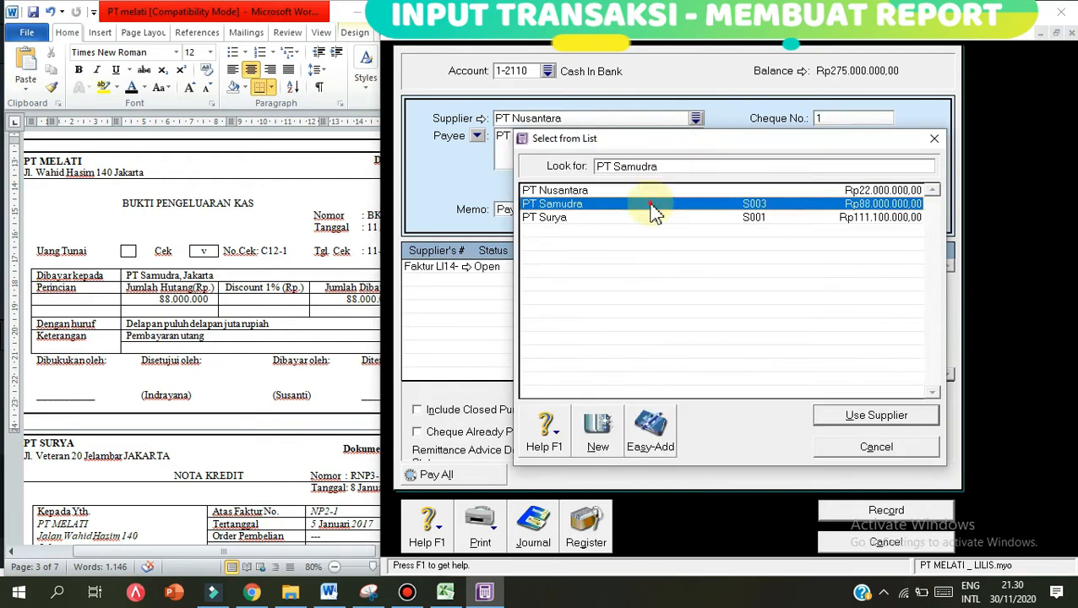
double_click(652, 209)
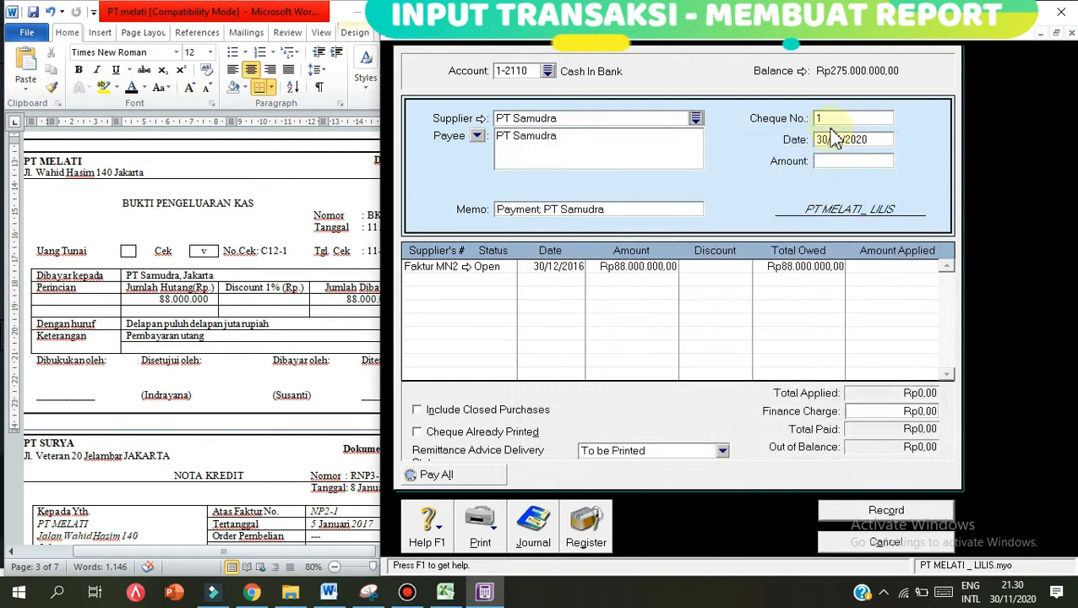
- Set the payment date to 02/01/2017
left_click(275, 254)
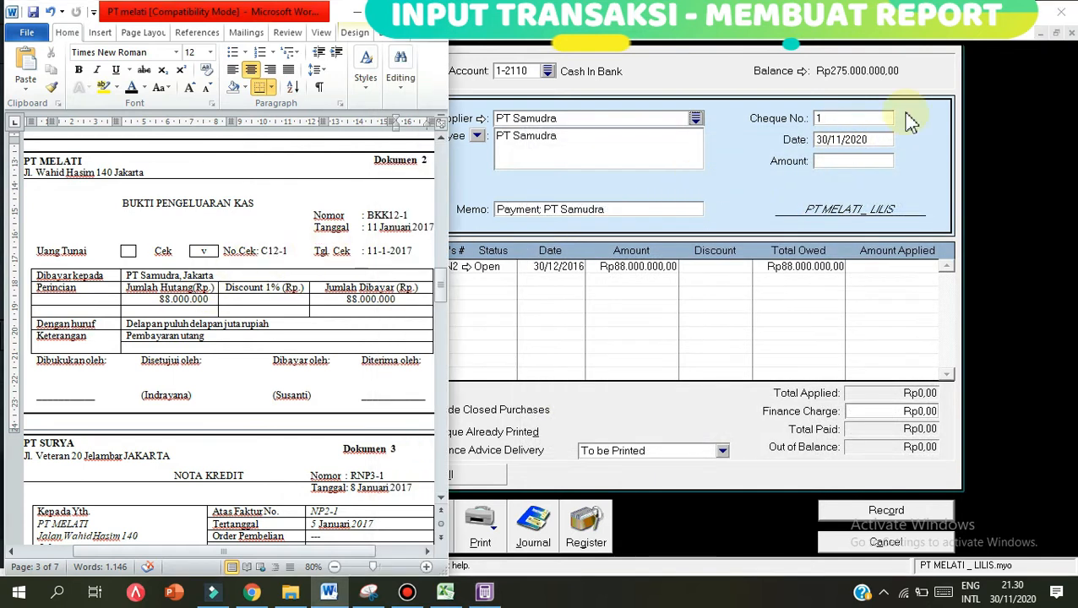
left_click(860, 139)
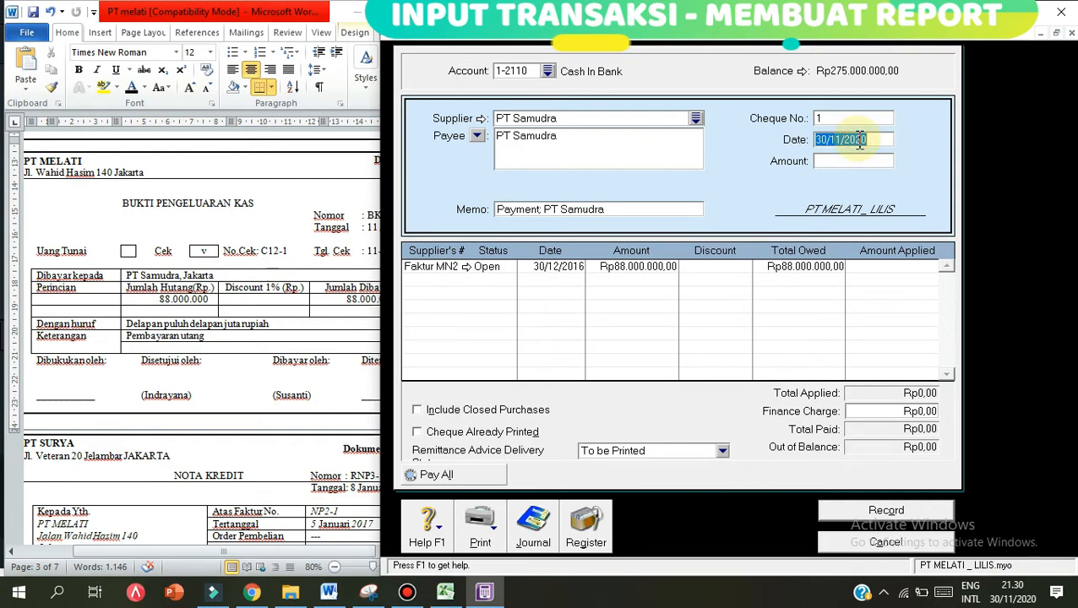
type("2")
type("/01/2017")
key("Tab")
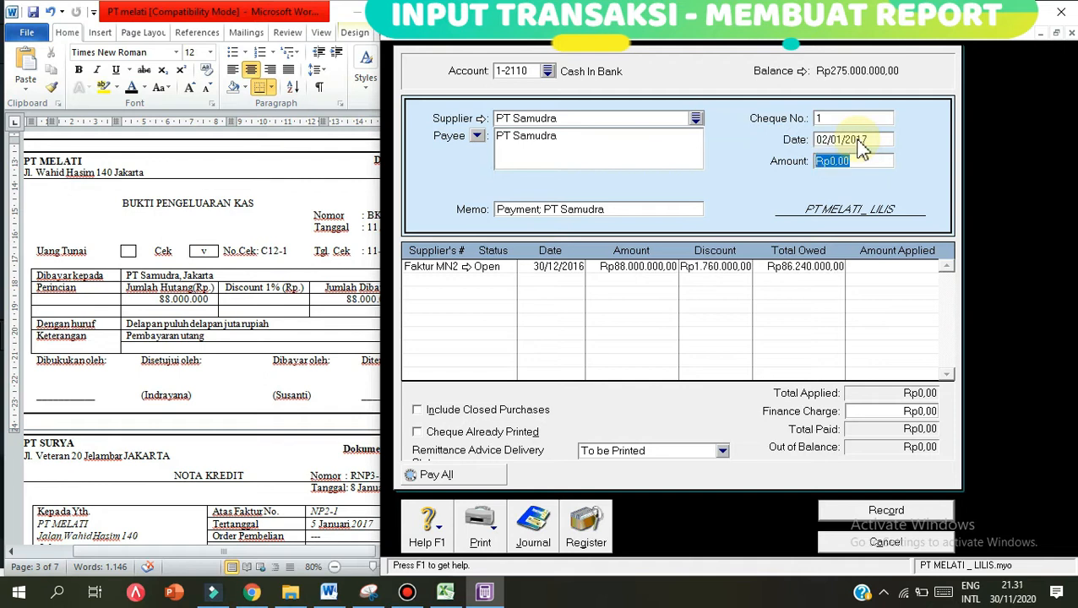
- Check the voucher date in the Word document and set the payment date to 11/01/2017
left_click(306, 215)
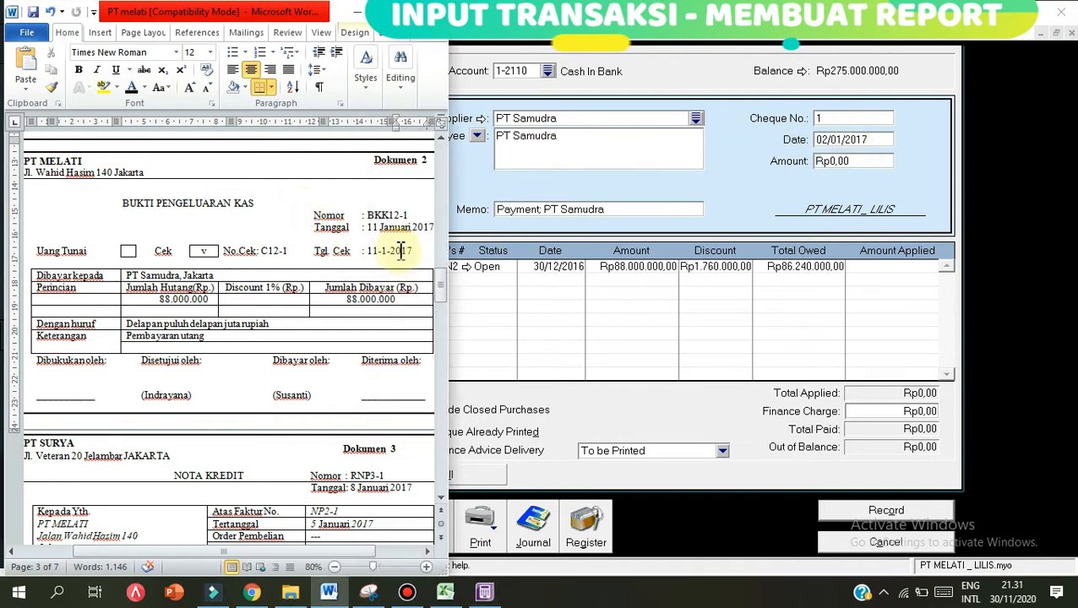
left_click(820, 155)
left_click(821, 140)
left_click(824, 140)
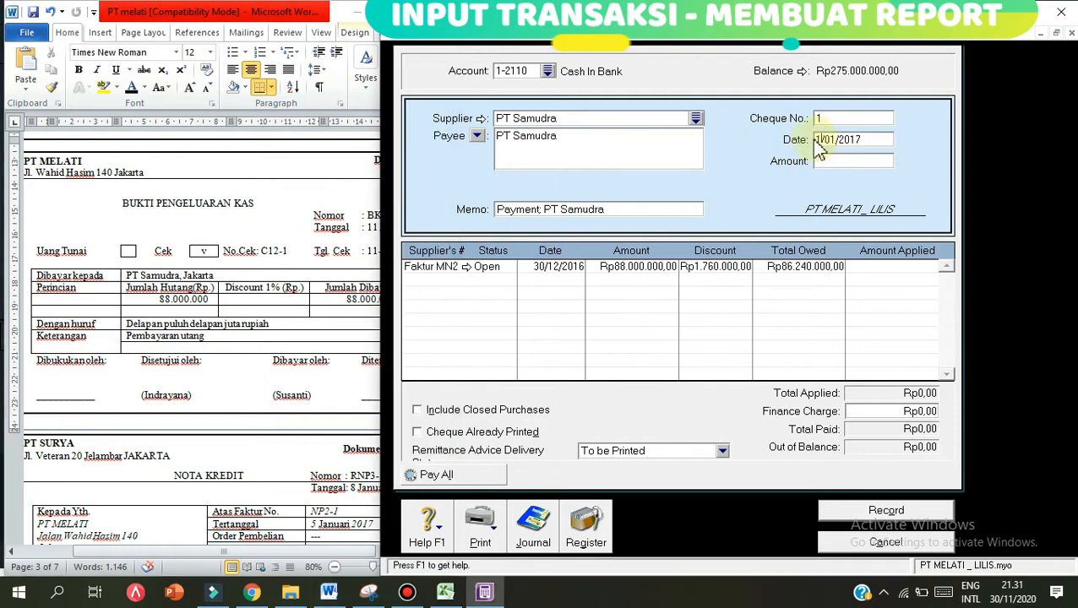
- Copy the voucher number BKK12-1 from the Word document into the payment's Cheque No. field
left_click(289, 211)
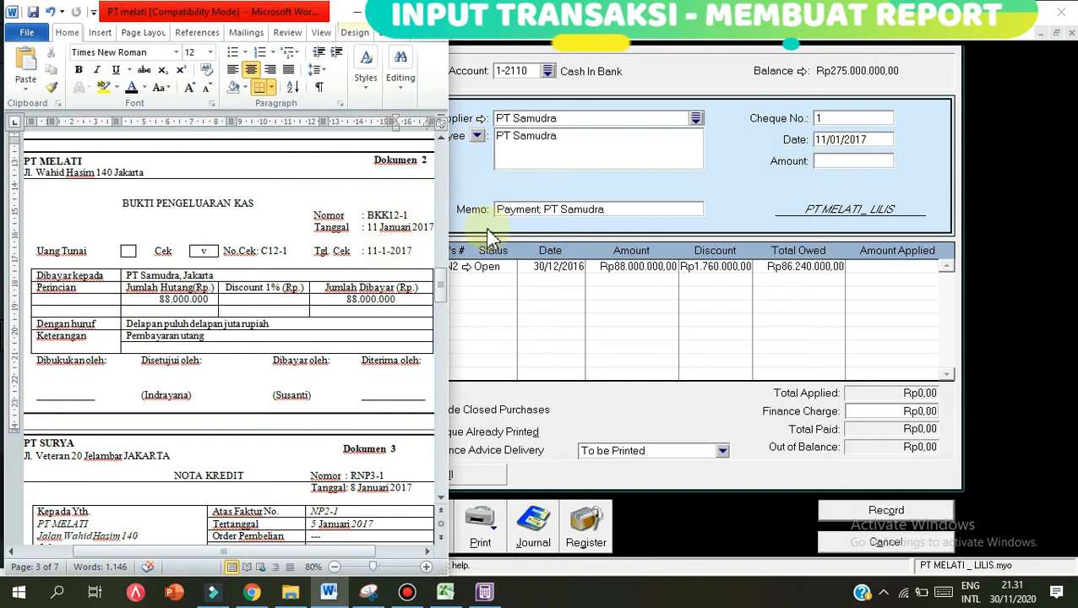
left_click_drag(369, 216, 409, 216)
key("ctrl+c")
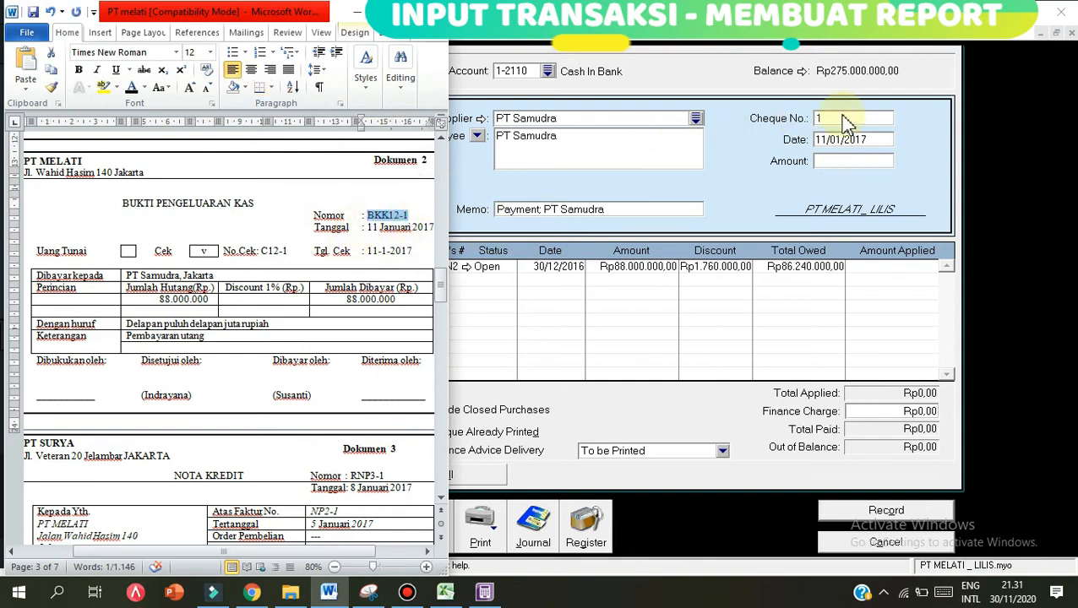
left_click(847, 124)
key("ctrl+v")
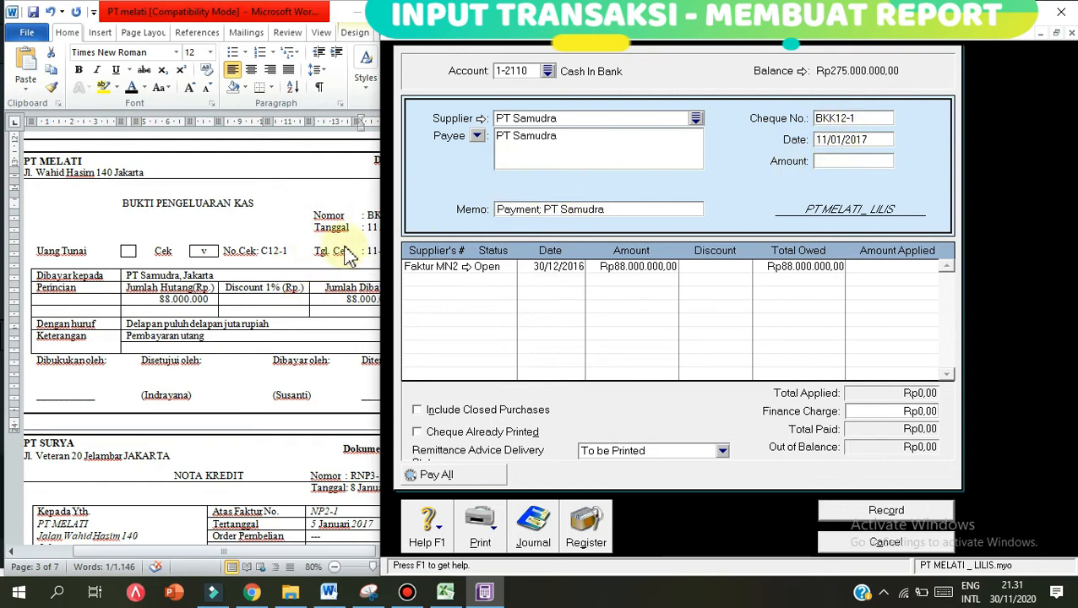
- Copy the cheque number C12-1 from the Word document and replace the payment's Cheque No. with it
left_click(267, 248)
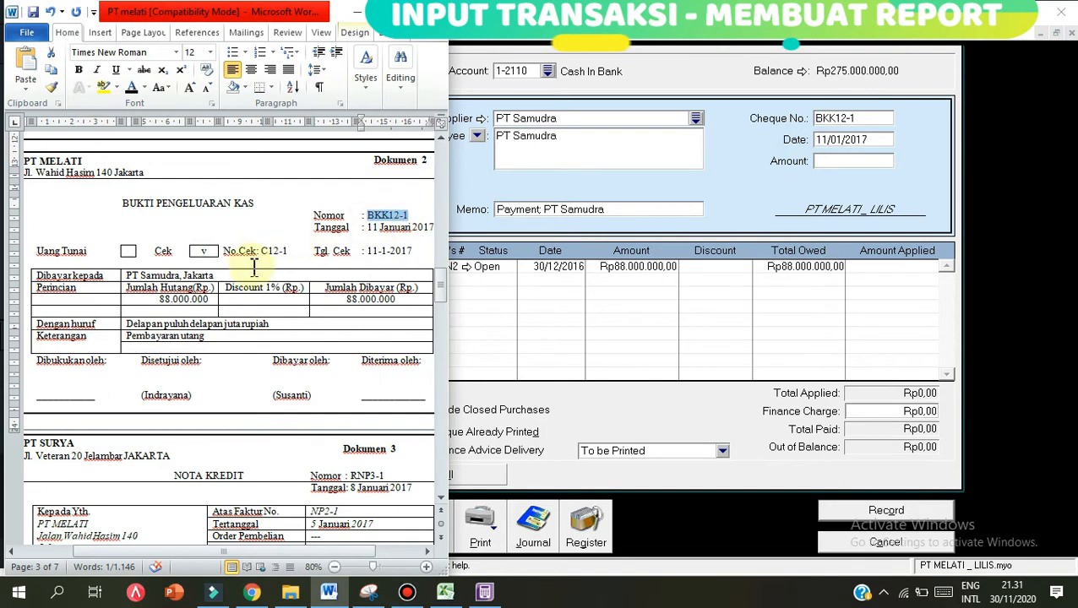
left_click_drag(262, 254, 289, 250)
key("ctrl+c")
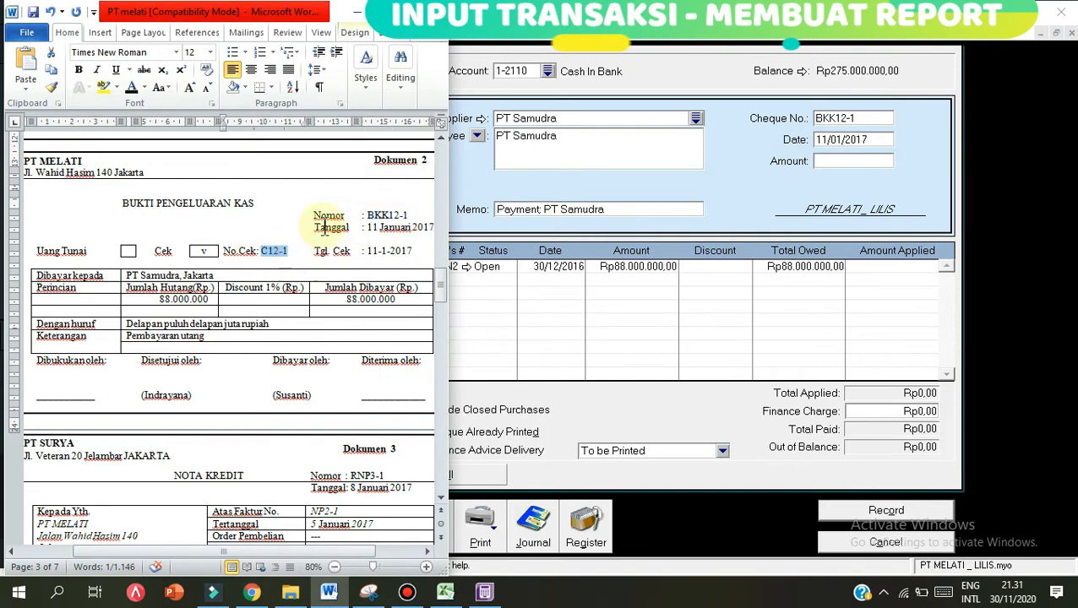
left_click_drag(859, 120, 798, 133)
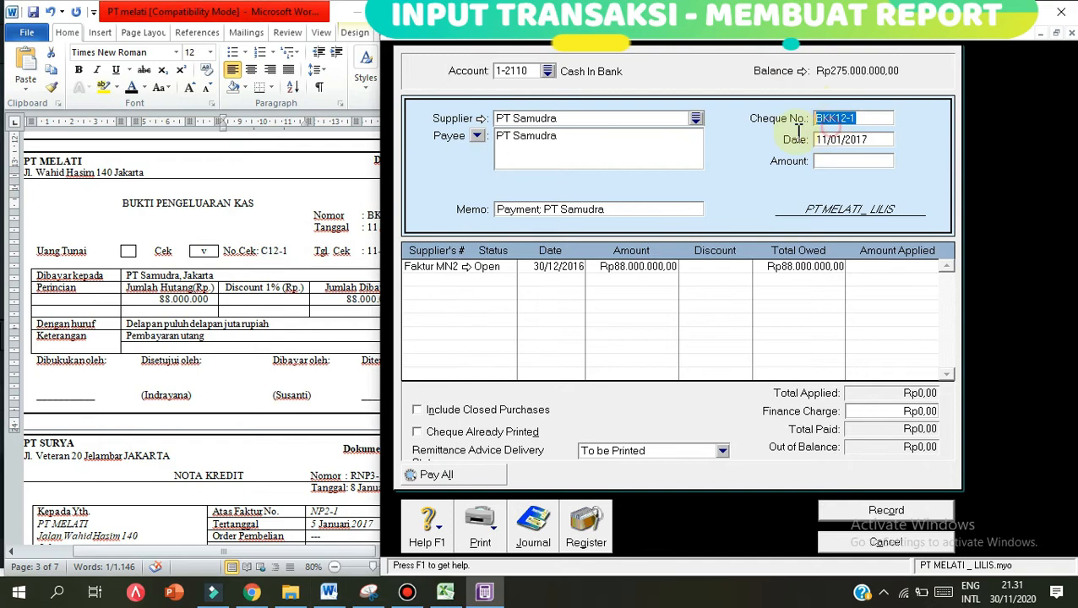
key("ctrl+v")
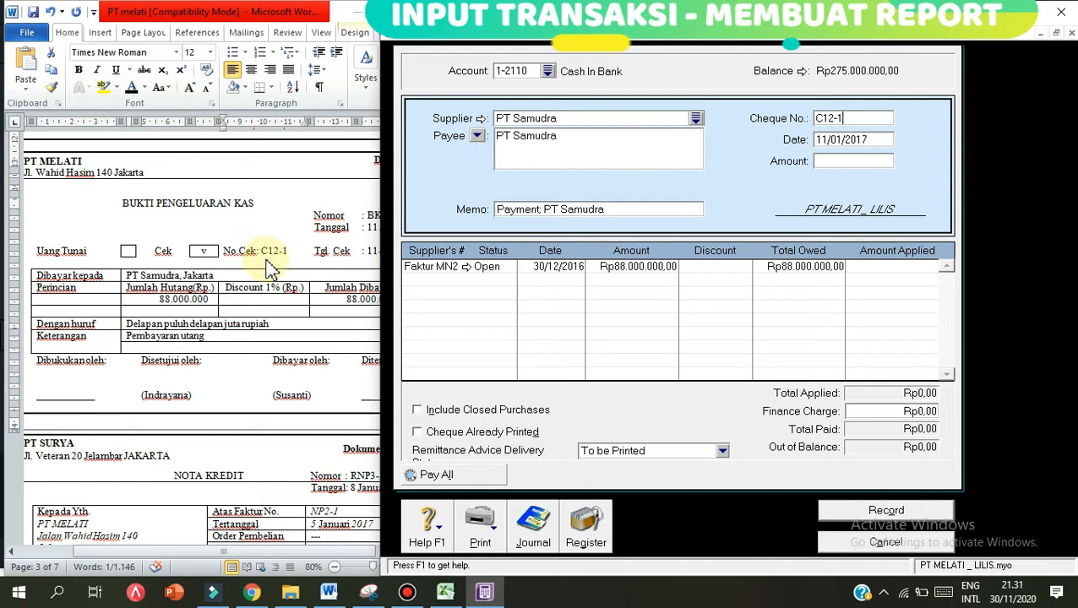
- Set the PT Samudra payment amount to 88.000.000
scroll(270, 267, "up", 1)
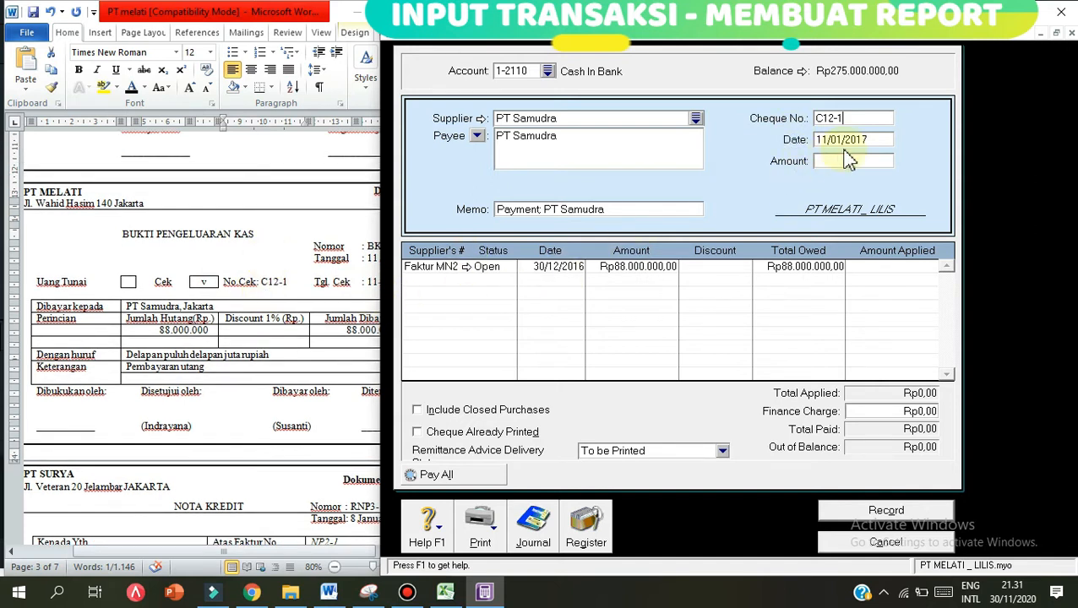
left_click(868, 160)
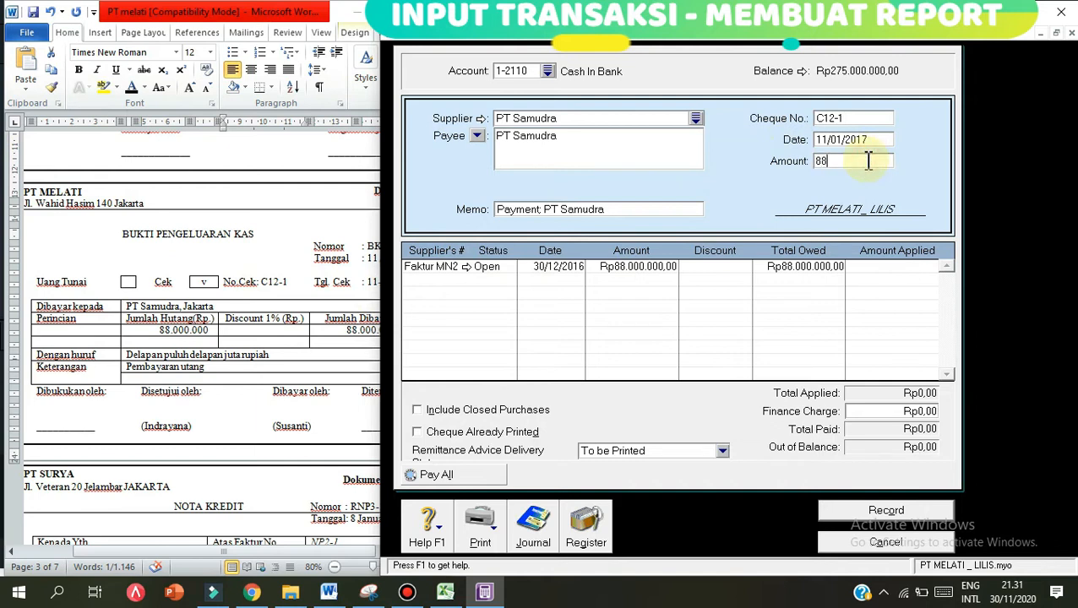
type("88.000.000")
key("Tab")
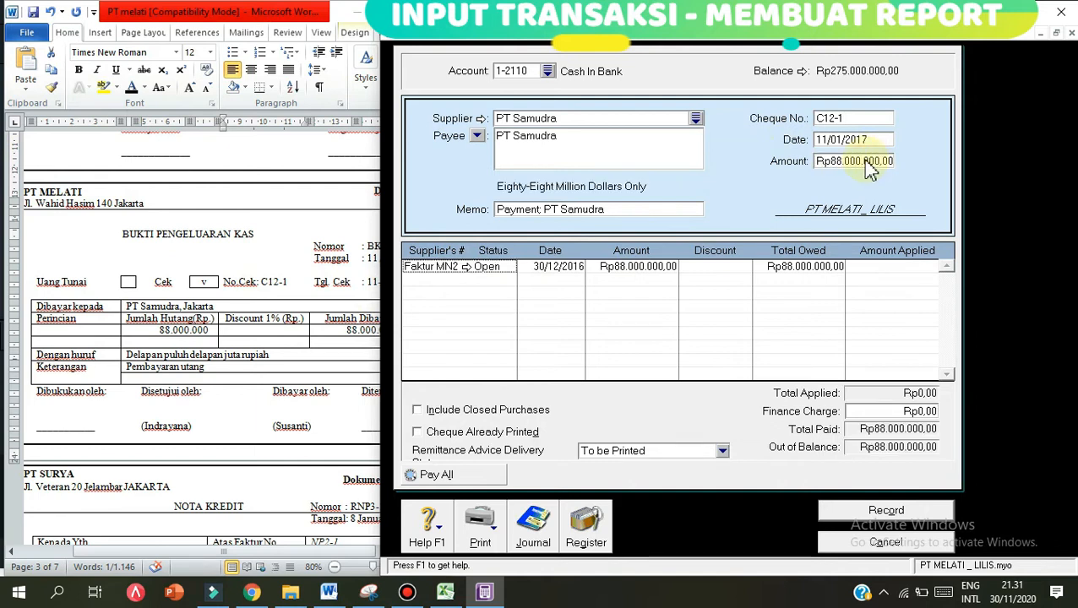
- Apply the full 88.000.000 to PT Samudra's open bill Faktur MN2 and record the payment
left_click(880, 267)
key("Tab")
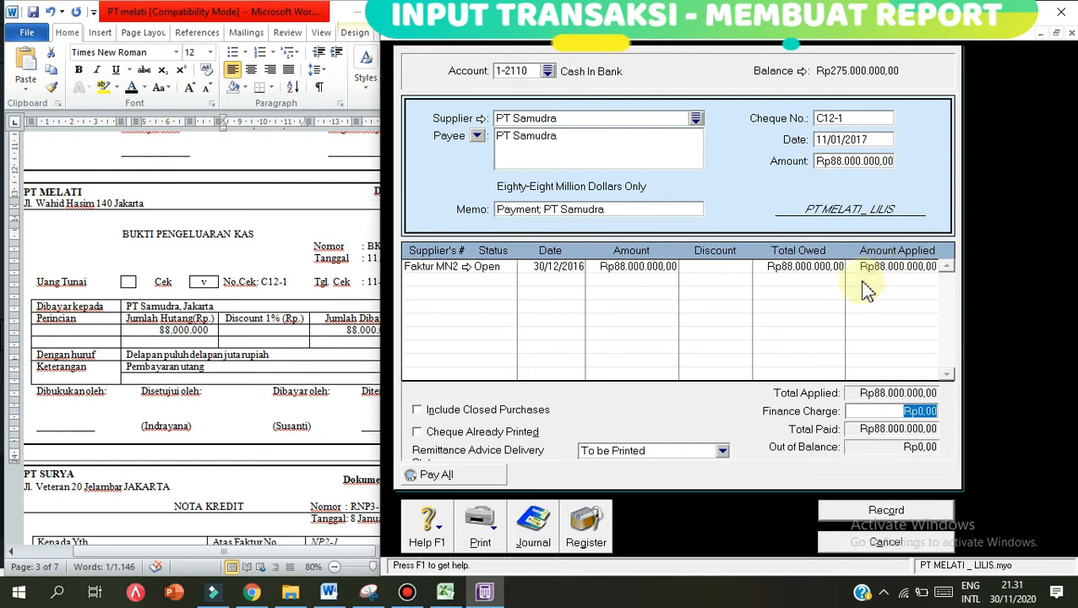
left_click(840, 511)
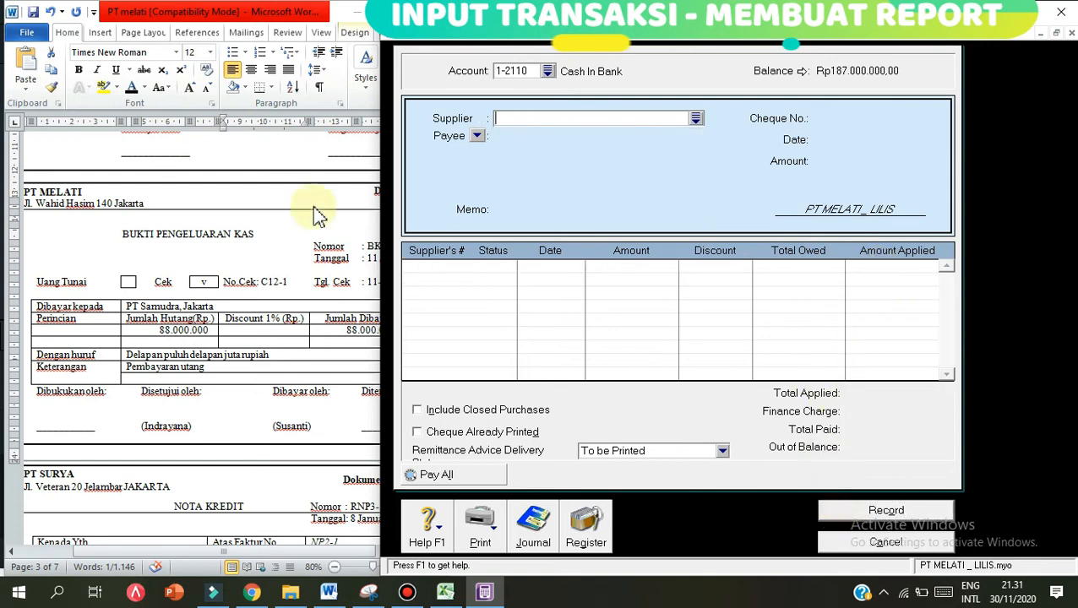
- Check the PT Samudra payment in the disbursements journal and find PT Surya's credit note RNP3-1 in the Word document
left_click(548, 530)
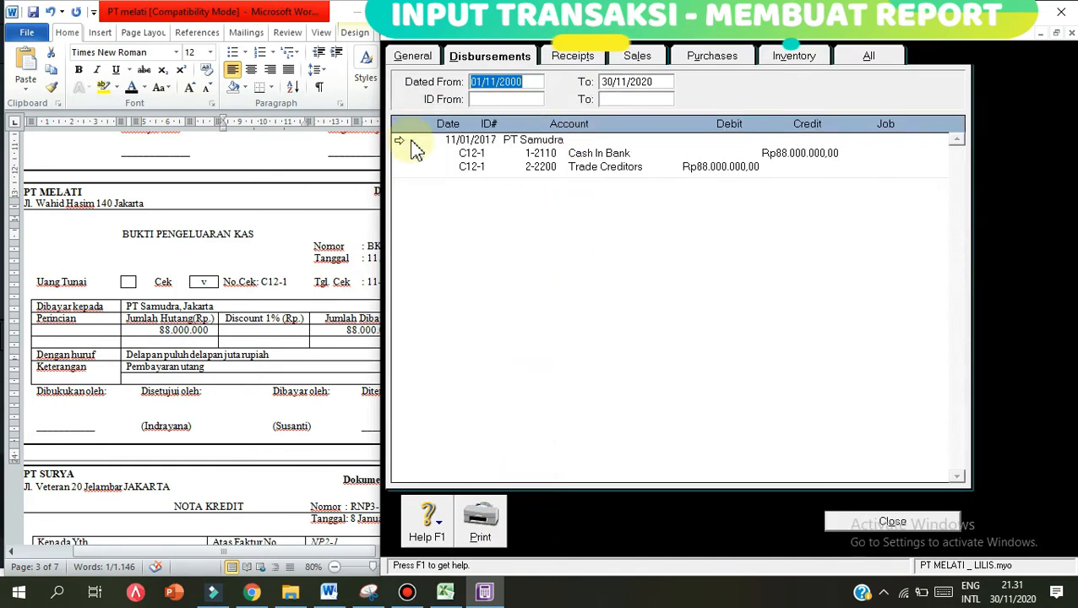
left_click(303, 332)
scroll(304, 332, "down", 6)
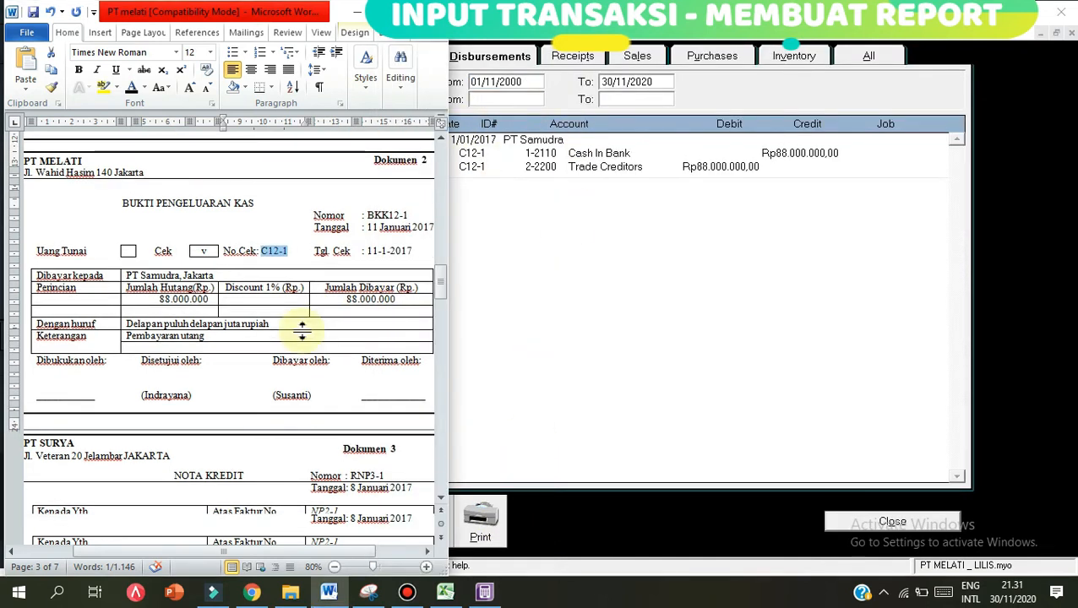
scroll(303, 332, "down", 3)
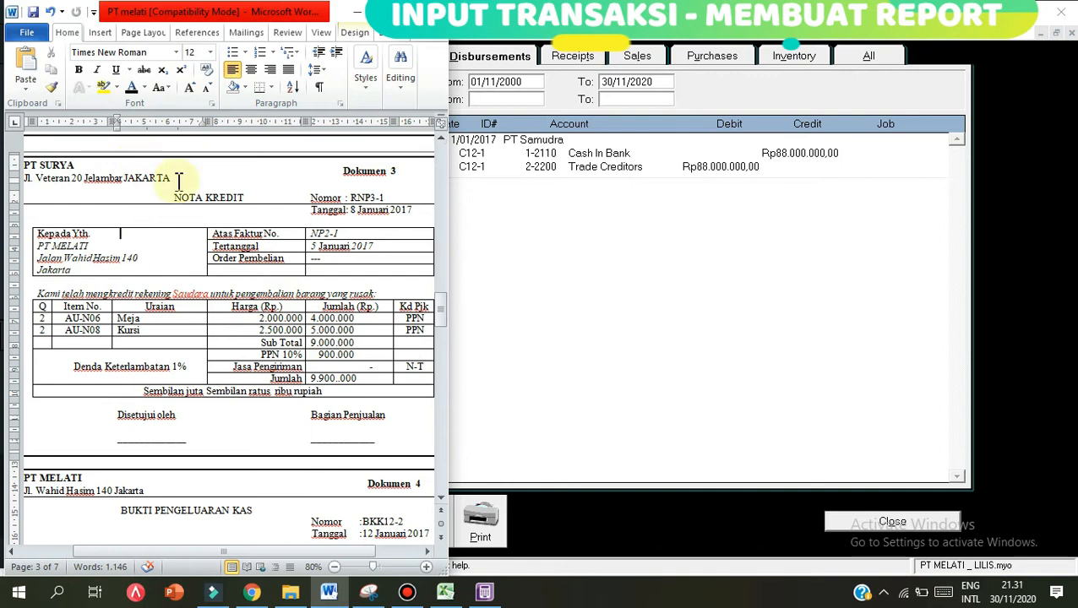
- Leave the journal and the bill payment and start a new purchase entry for supplier PT Surya
left_click(720, 296)
key("Escape")
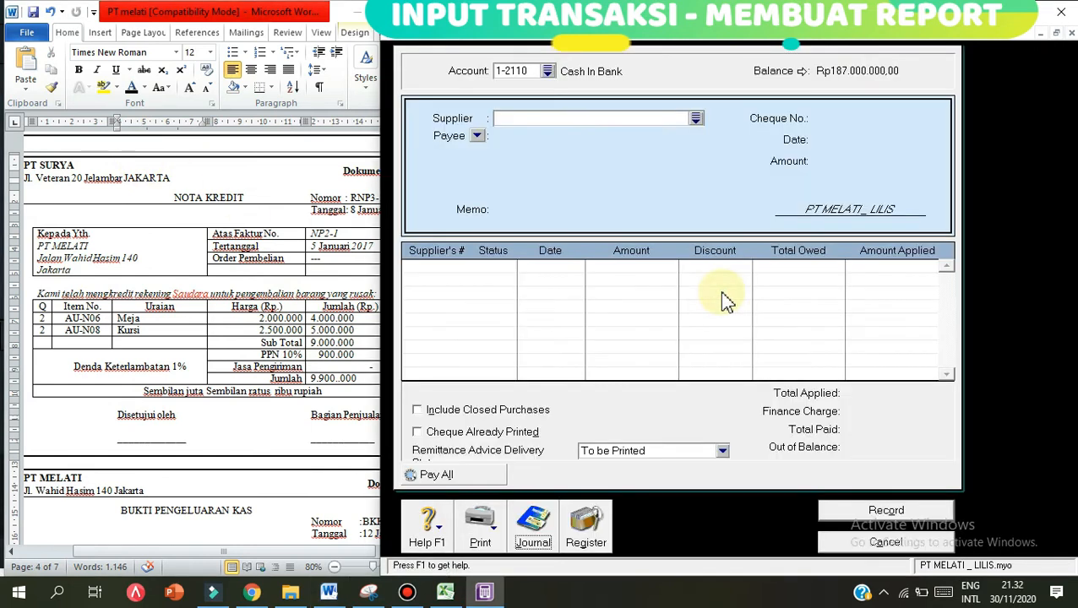
key("Escape")
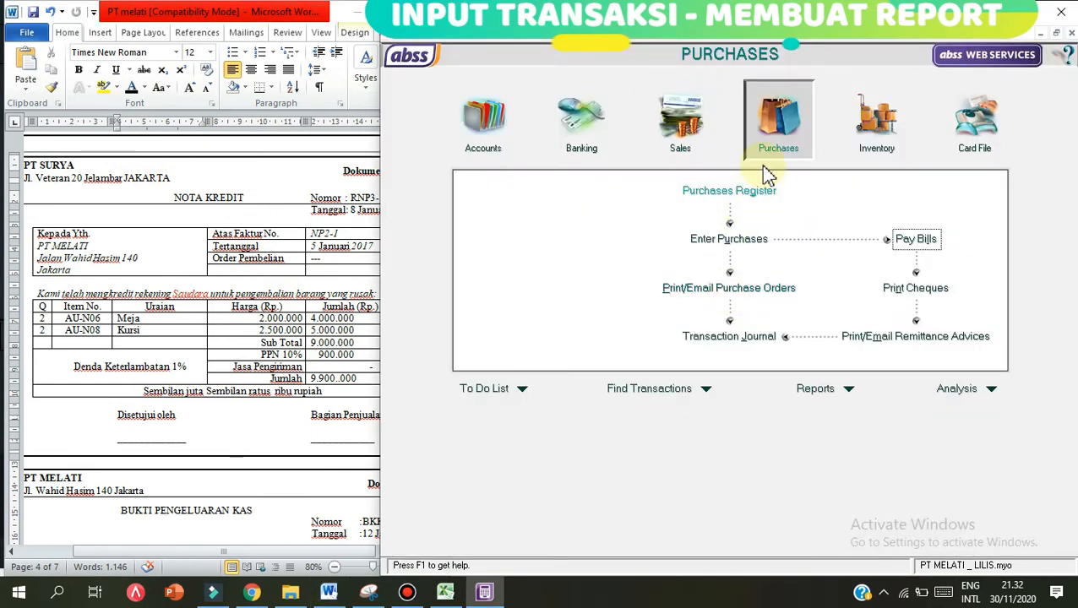
left_click(732, 240)
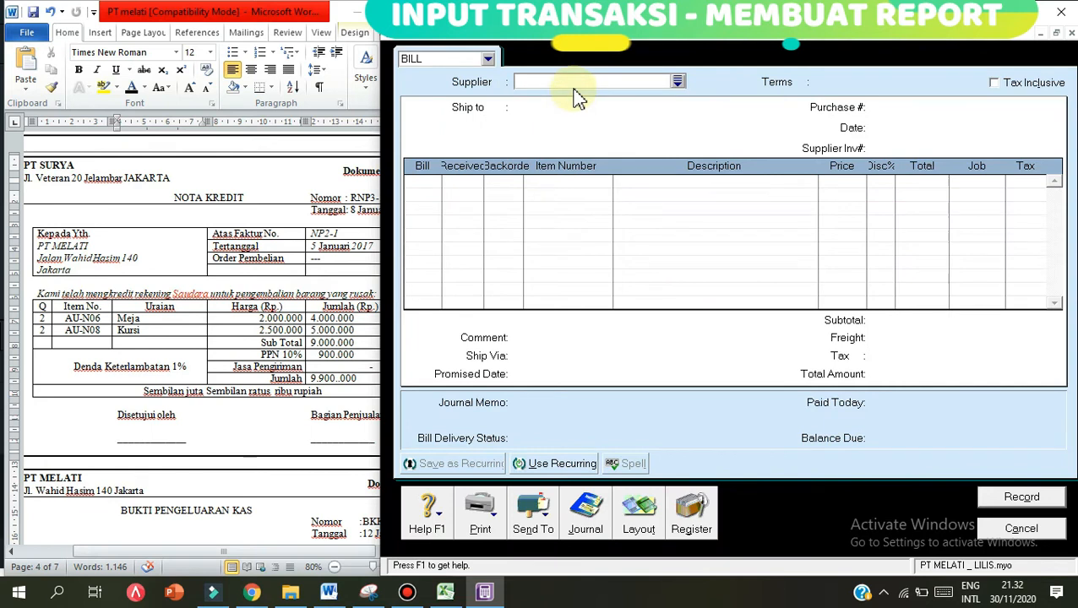
type("PT SU")
key("Tab")
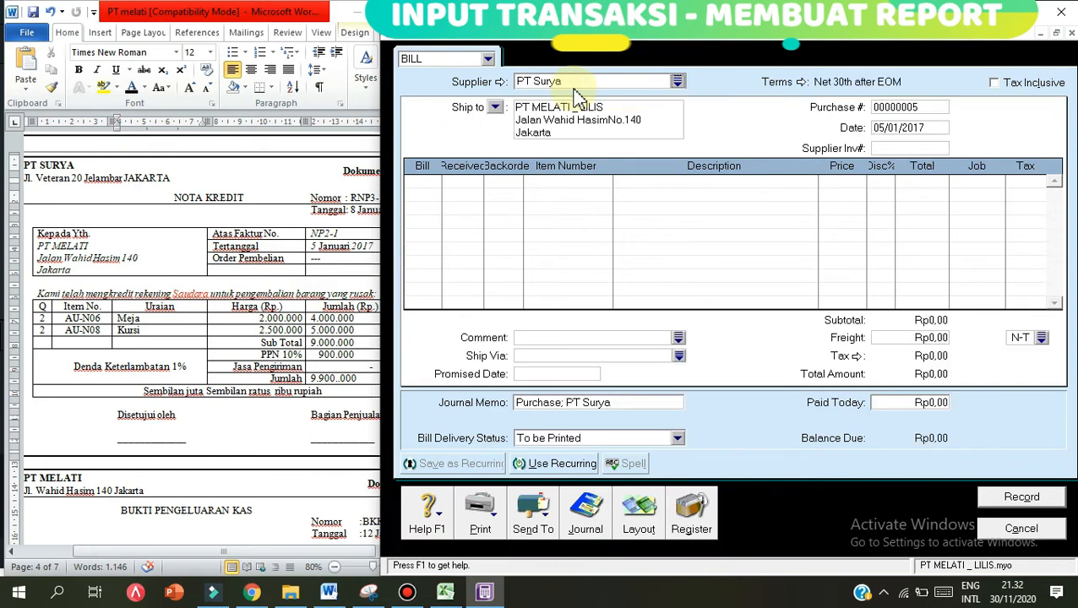
- Set the PT Surya purchase terms to C.O.D. and its date to 08/01/2017
left_click(798, 83)
left_click(793, 173)
left_click(798, 190)
left_click(924, 432)
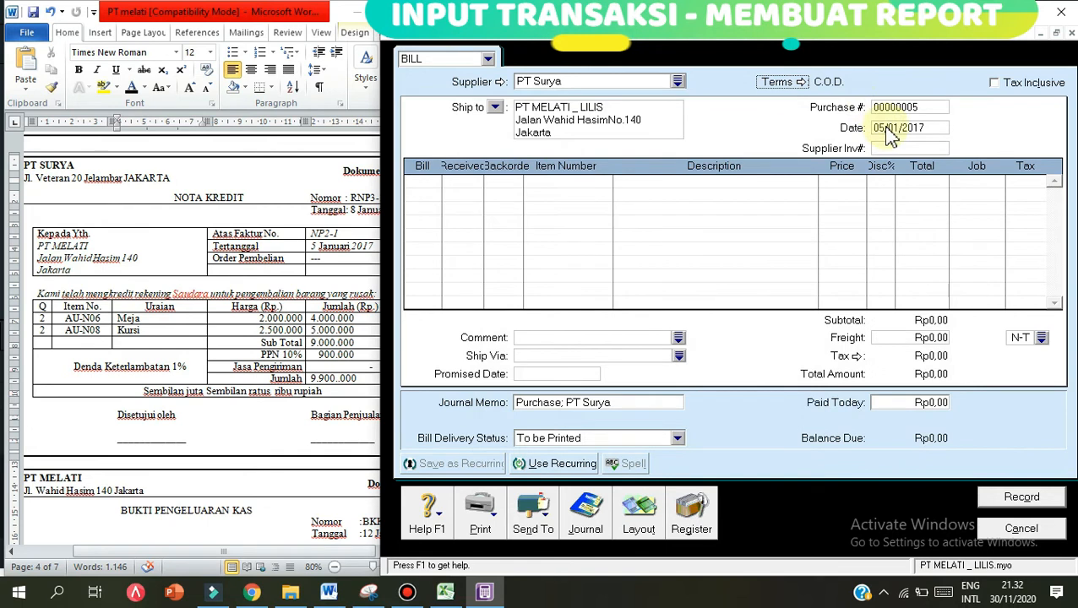
left_click(886, 128)
key("Left")
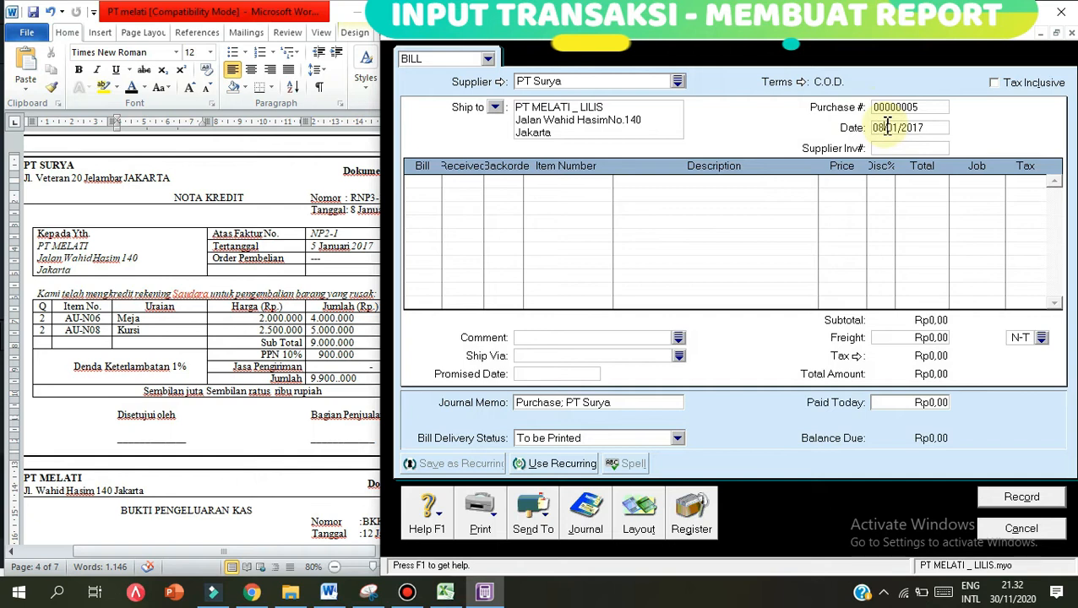
left_click(892, 149)
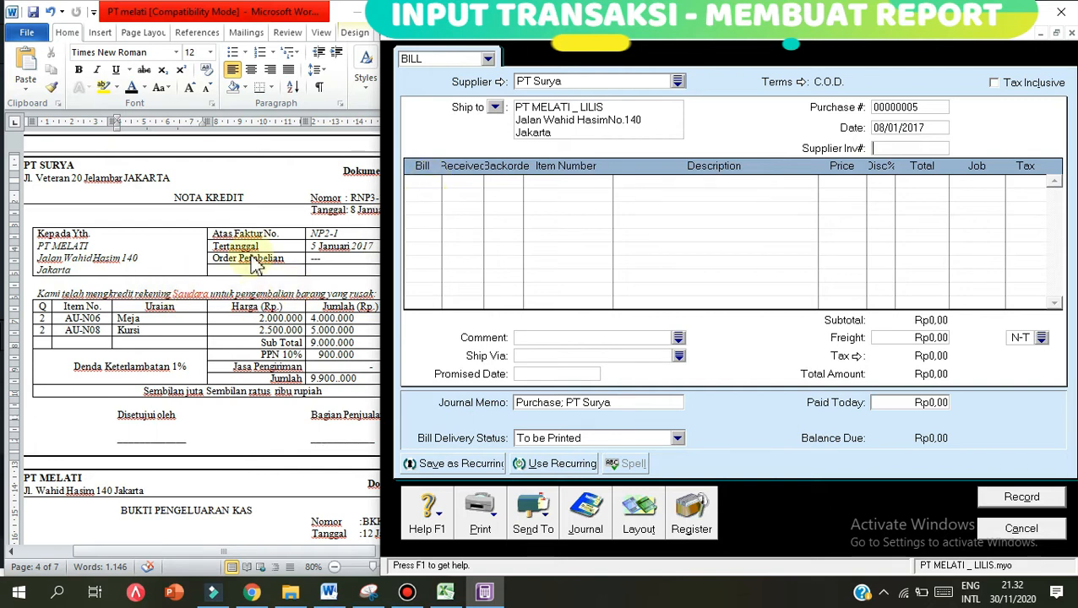
- Add a return line for item AU-N06 Meja with a billed quantity of -2
left_click(416, 181)
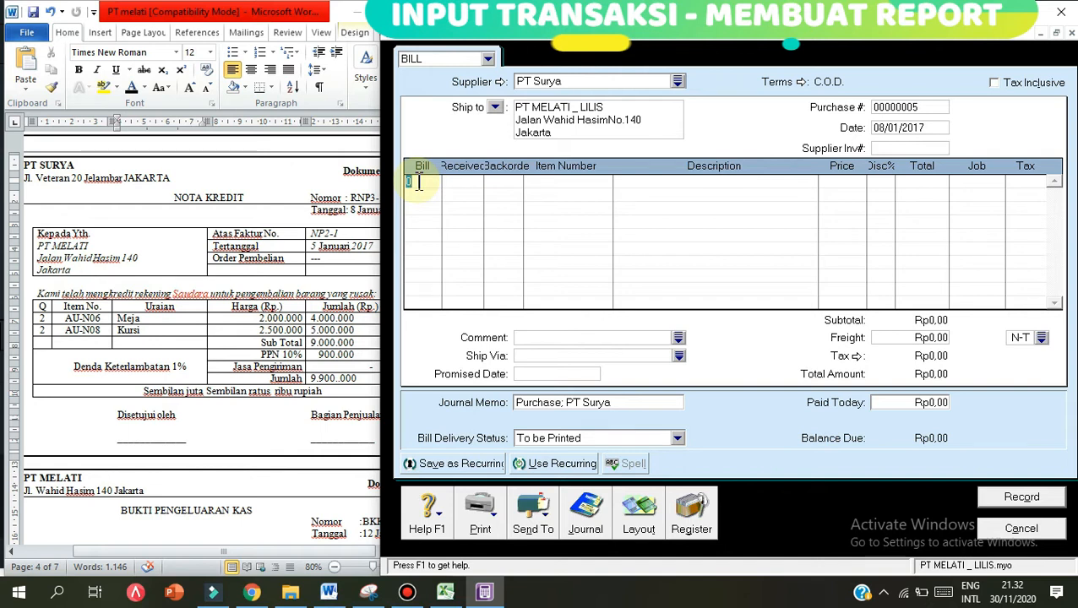
key("Tab")
key("Tab")
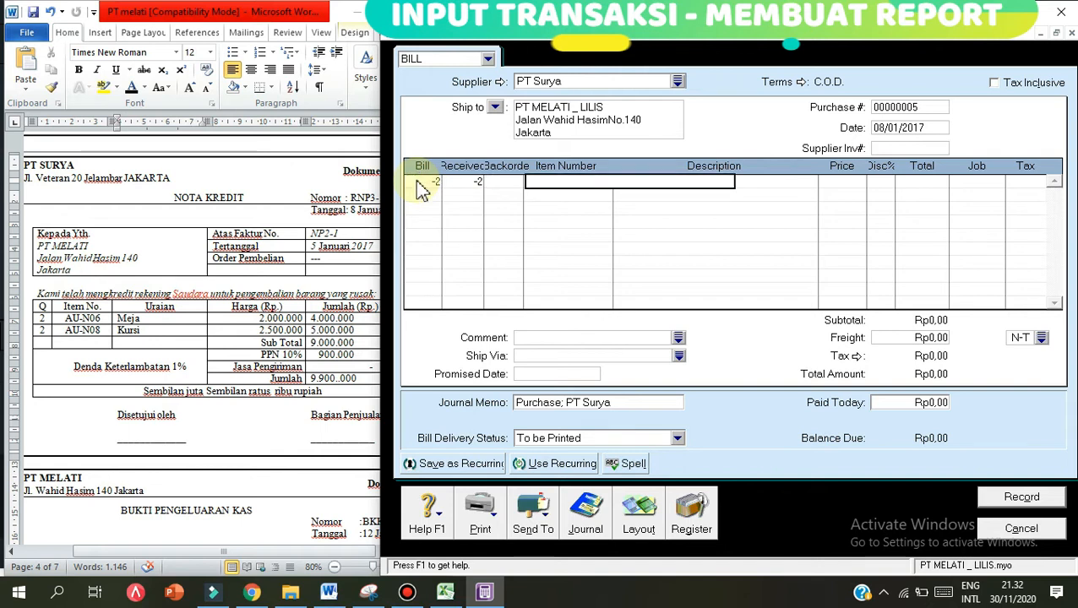
key("Tab")
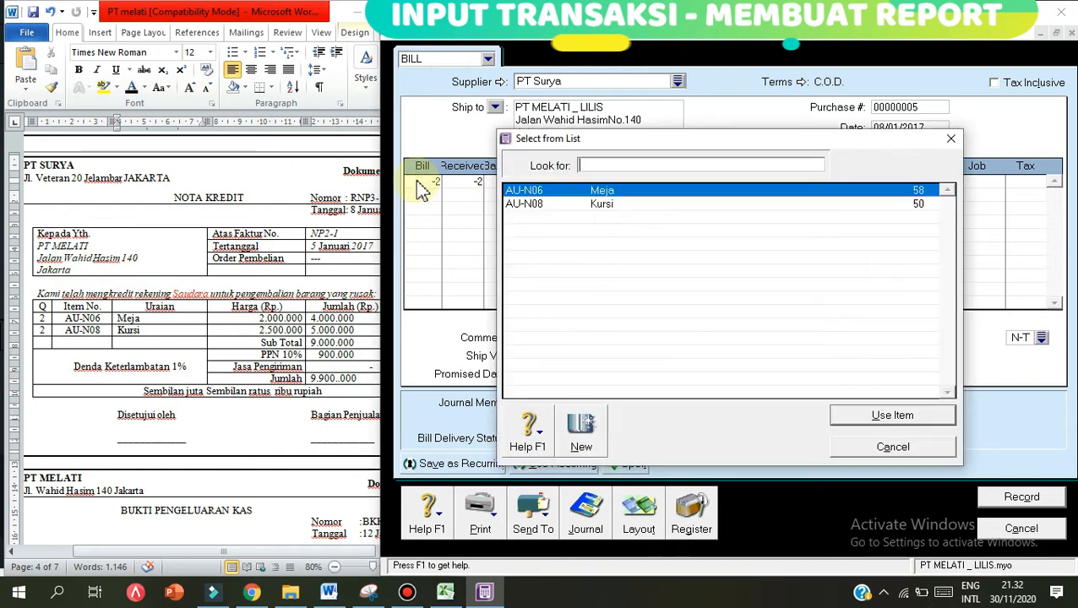
double_click(534, 194)
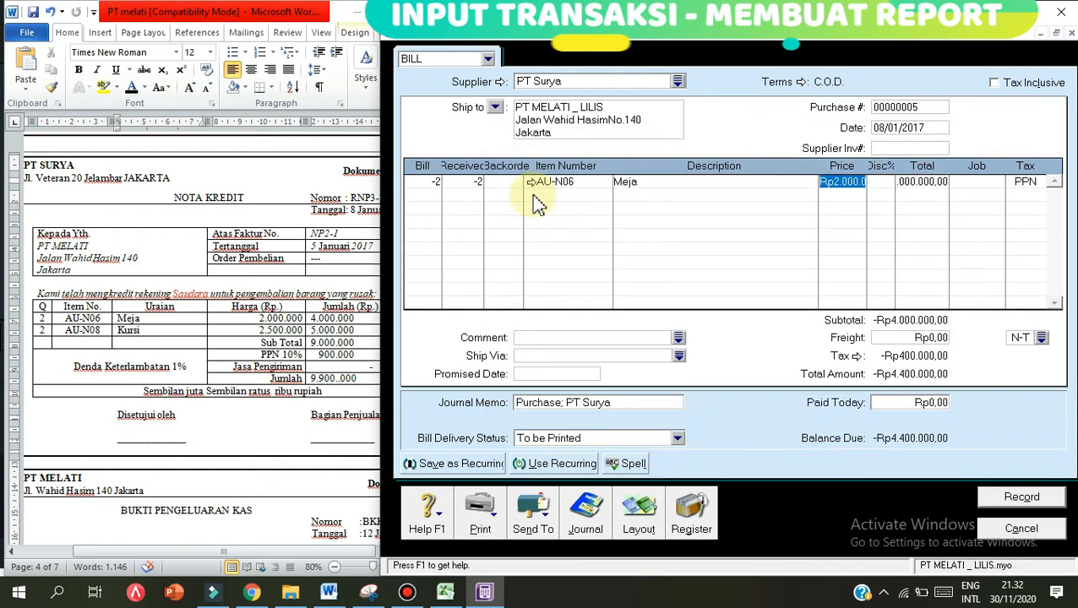
- Add a second return line for item AU-N08 Kursi with quantity -2, then record the return and dismiss the spelling check
left_click(436, 195)
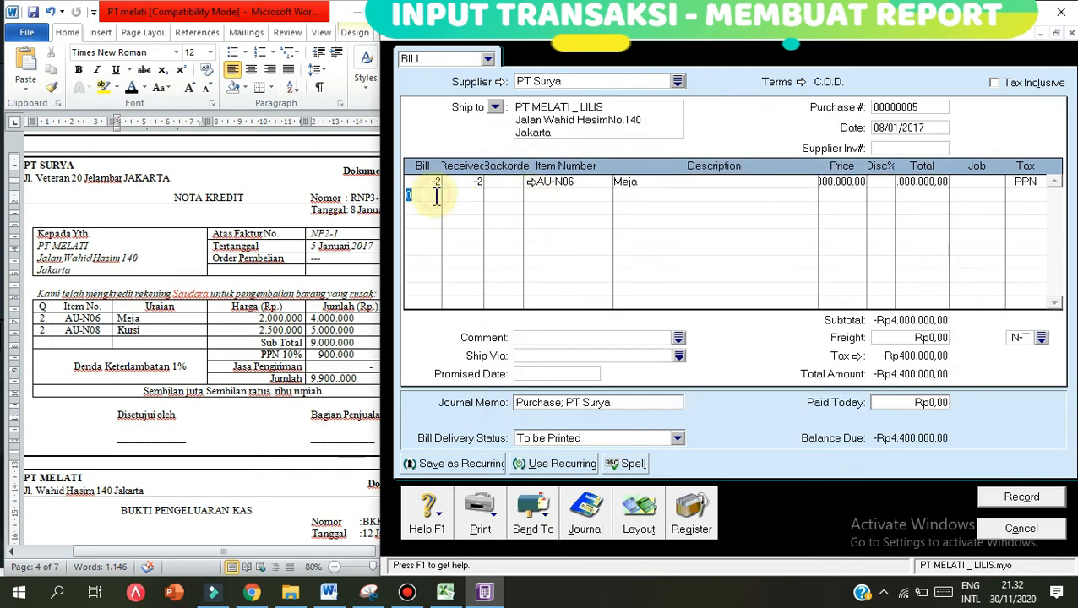
key("Tab")
key("Tab")
key("Tab")
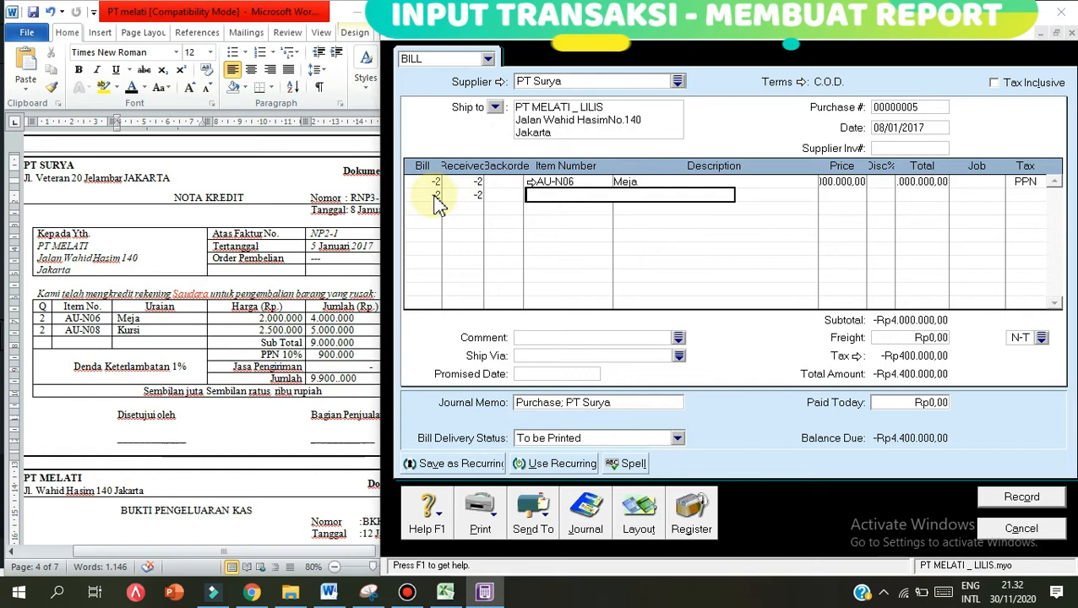
double_click(545, 205)
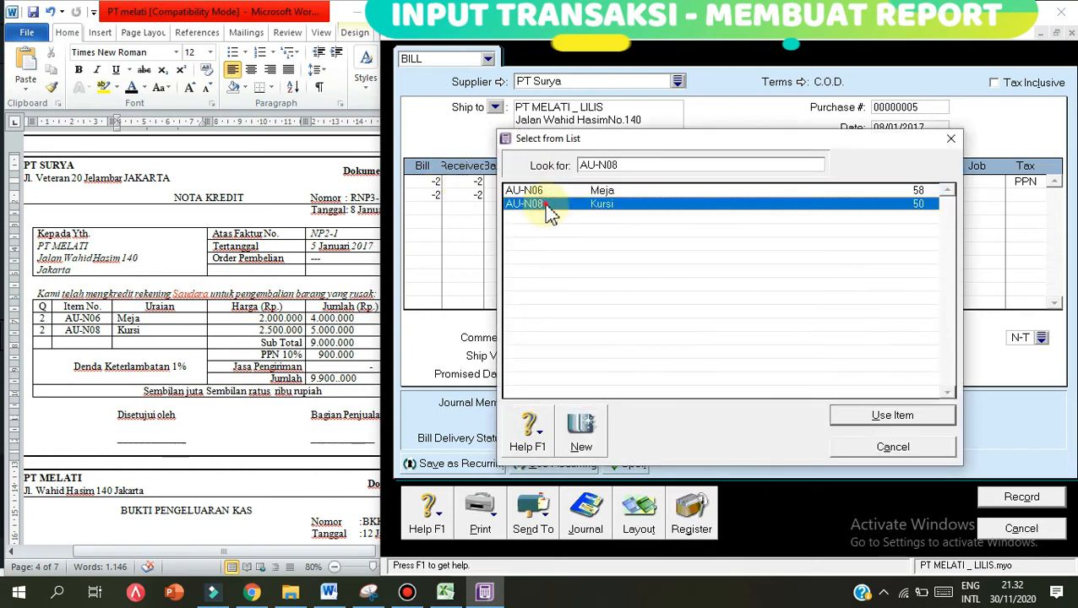
key("Tab")
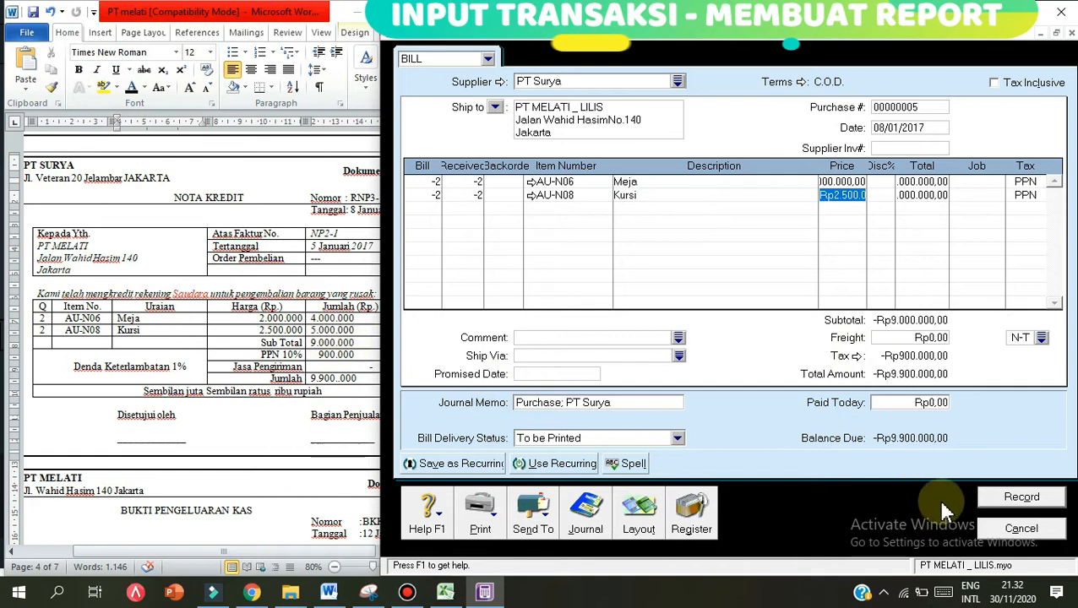
left_click(1001, 500)
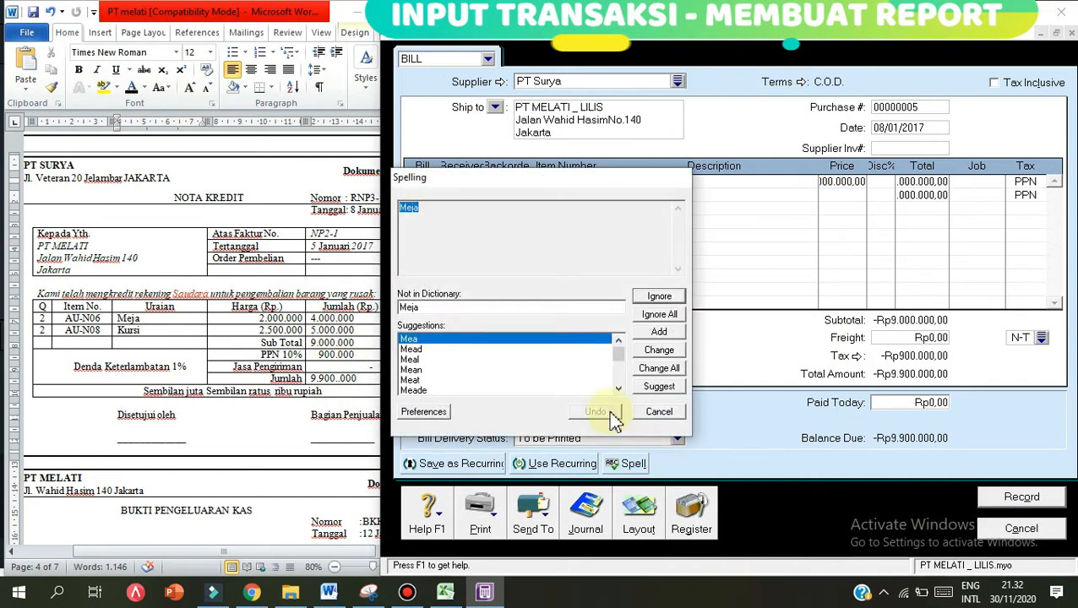
left_click(653, 324)
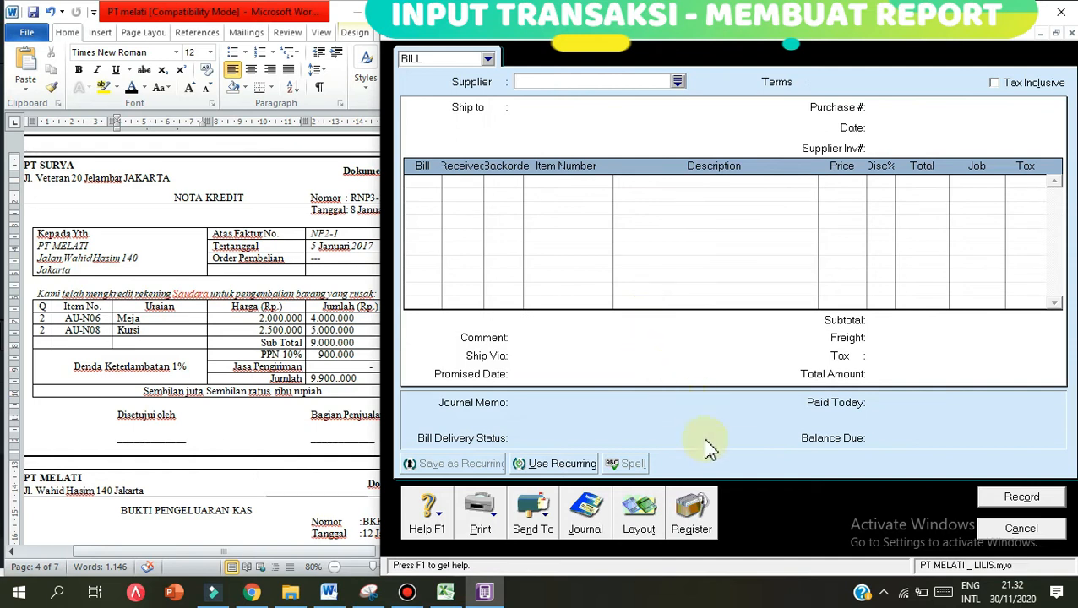
- Apply PT Surya's 9.900.000 return debit from the purchases register to bill NP2-12, dated 08/01/2017, and record it
left_click(691, 517)
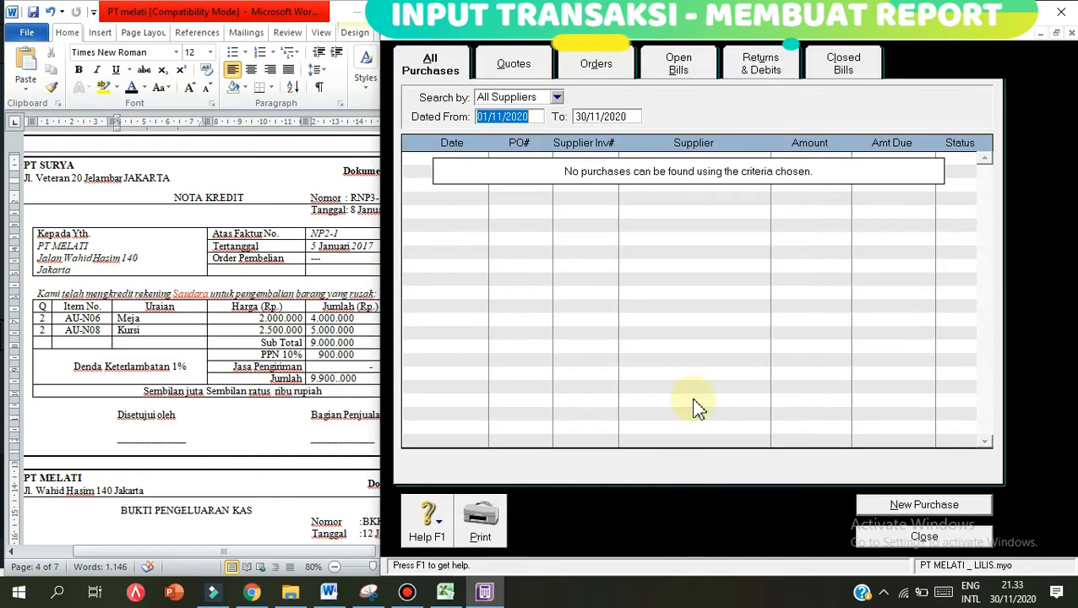
left_click(747, 76)
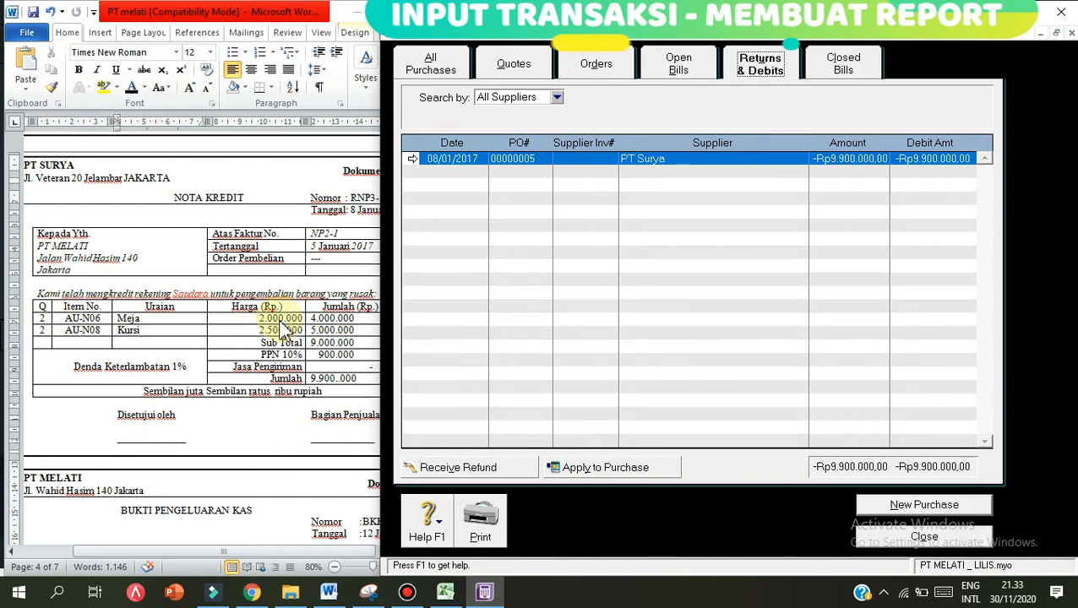
left_click(630, 469)
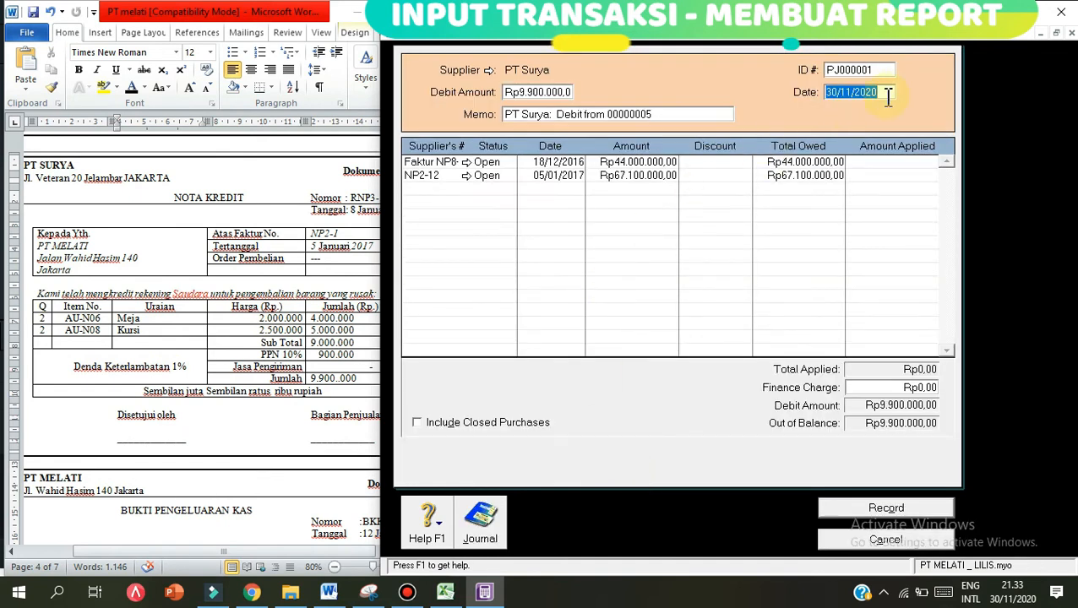
type("8/1/17")
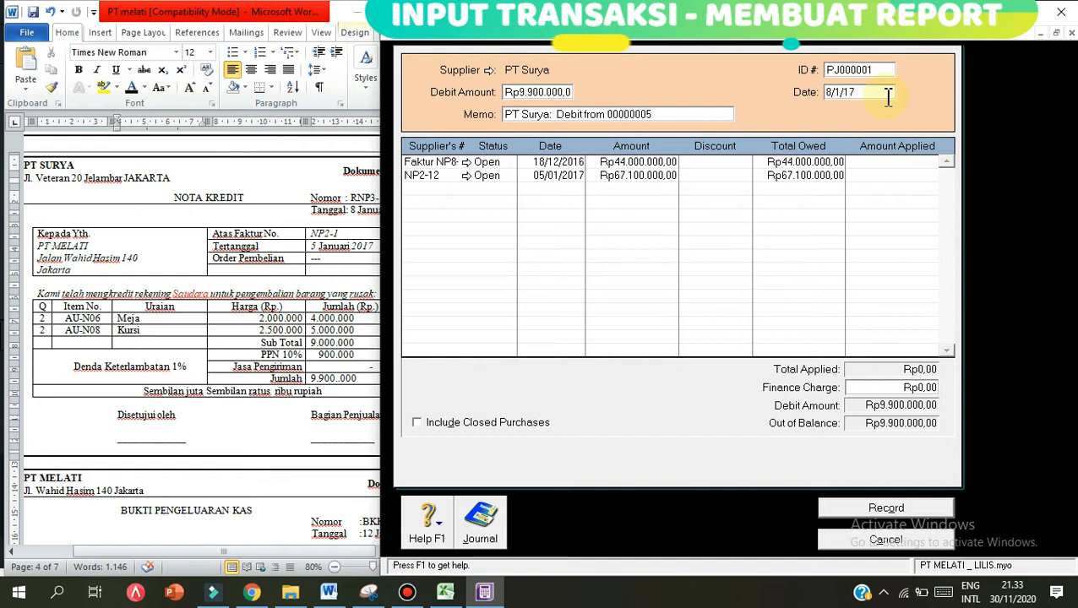
type("/01/2017")
key("Tab")
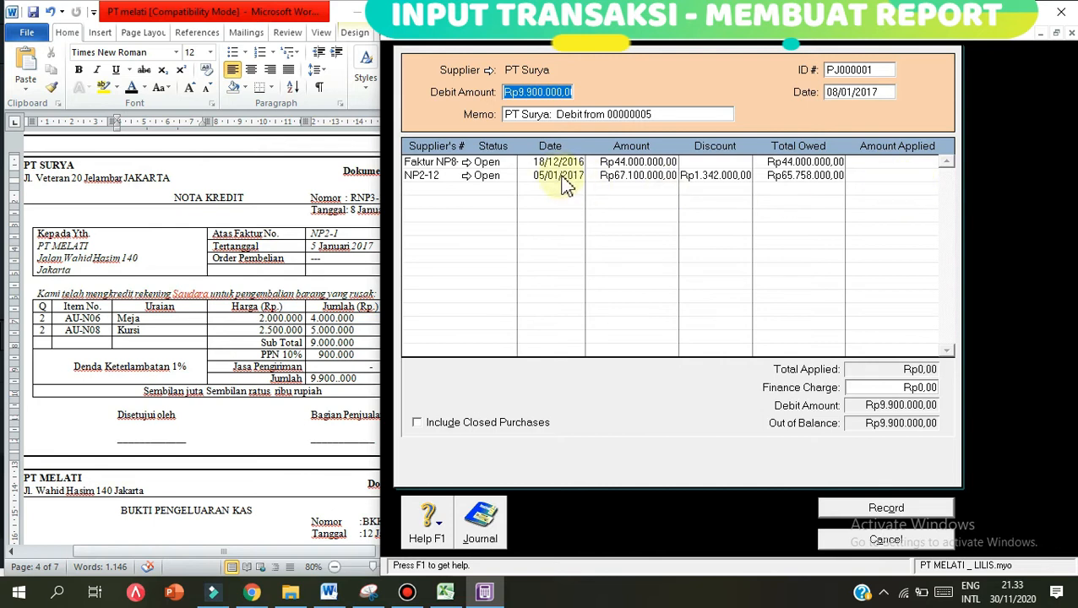
left_click(863, 175)
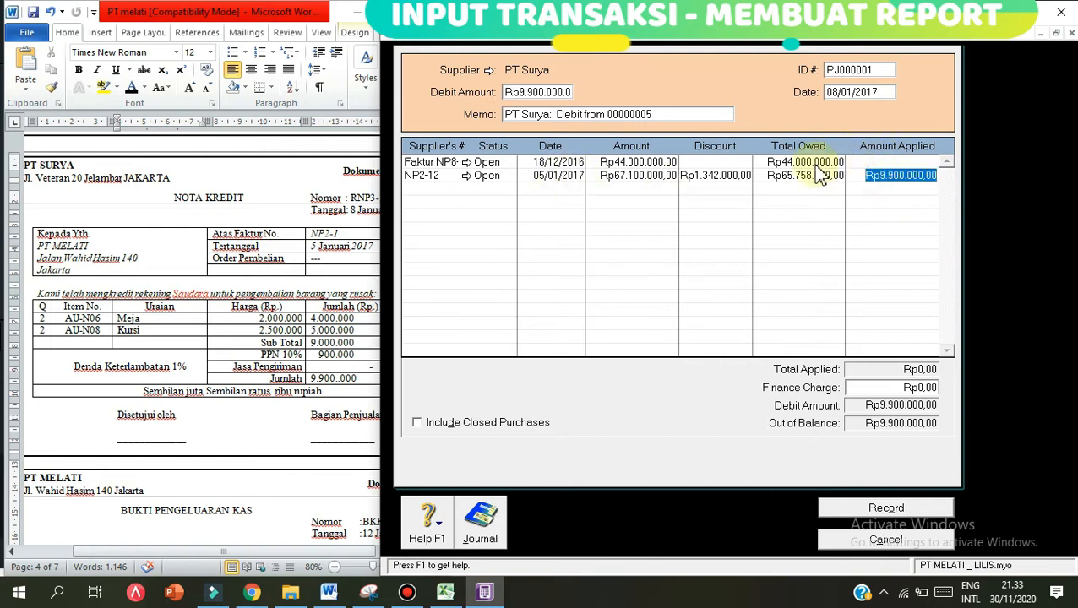
left_click(889, 511)
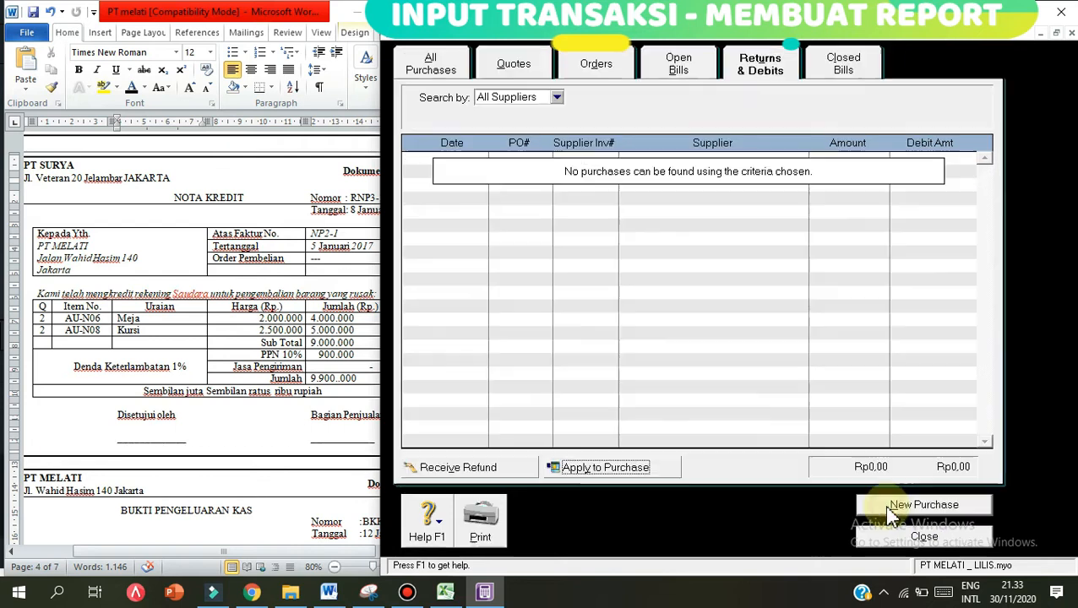
- Find cash payment voucher BKK12-2 in the Word document and close the purchases register and purchase entry in ABSS
left_click(104, 419)
scroll(197, 403, "down", 10)
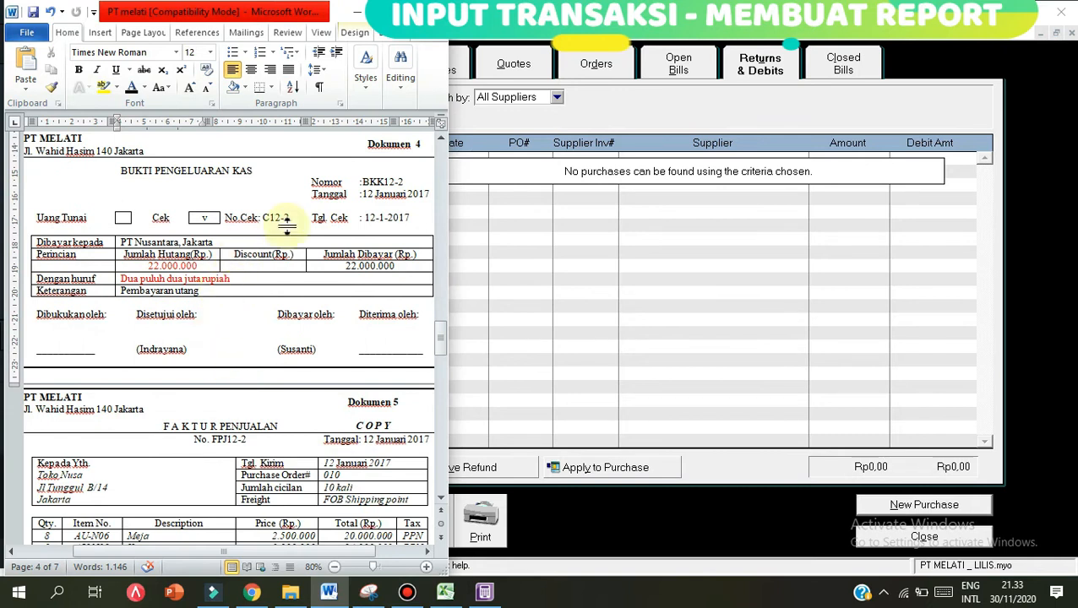
left_click(813, 300)
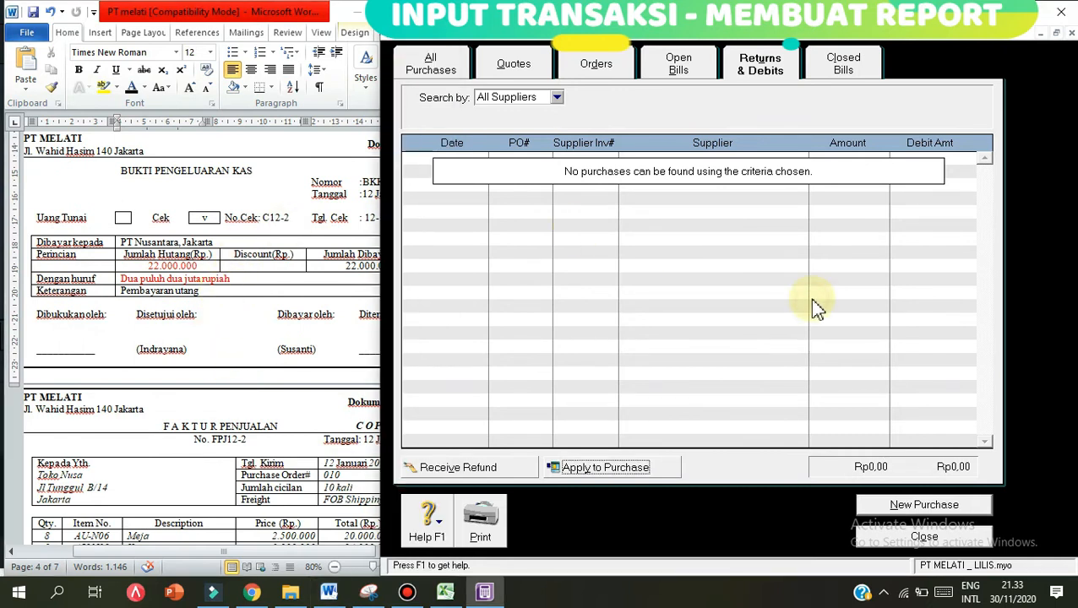
key("Escape")
key("Escape")
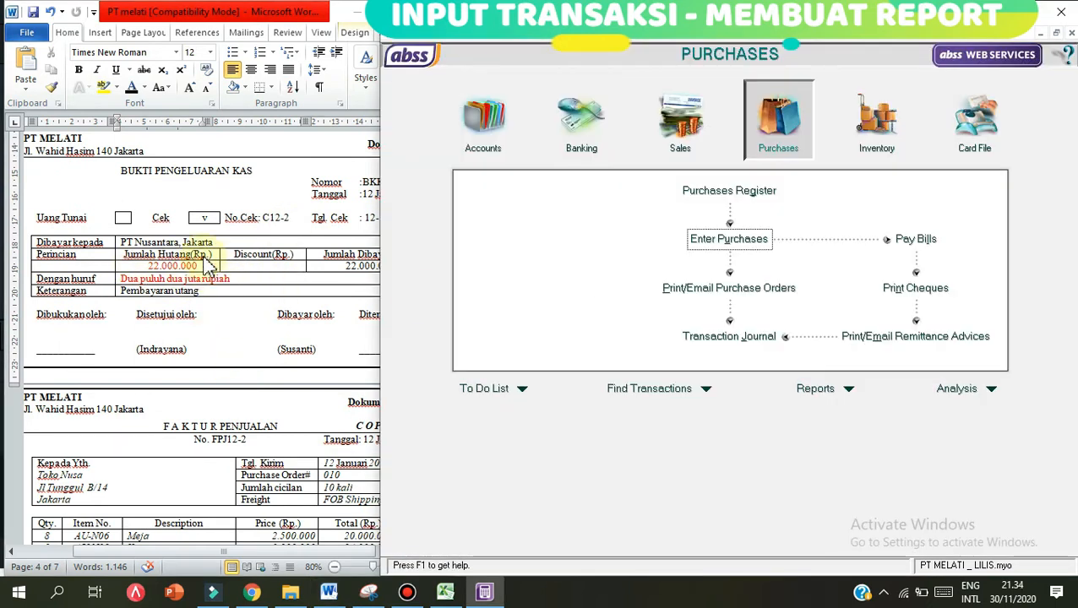
- Check voucher BKK12-2 in the Word document and start a bill payment in ABSS for supplier PT Nusantara
left_click(187, 277)
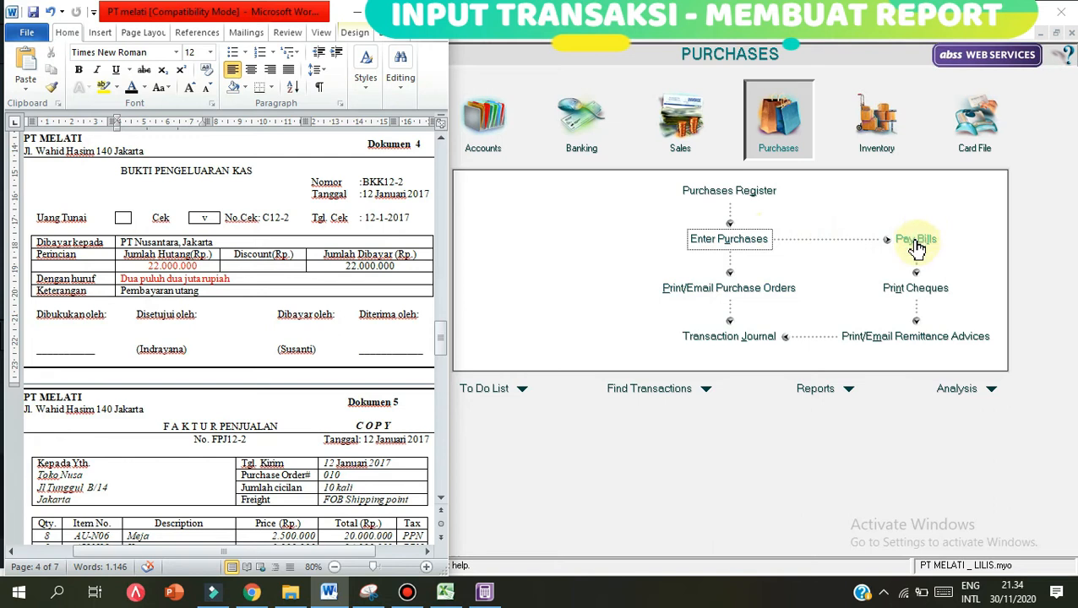
left_click(919, 245)
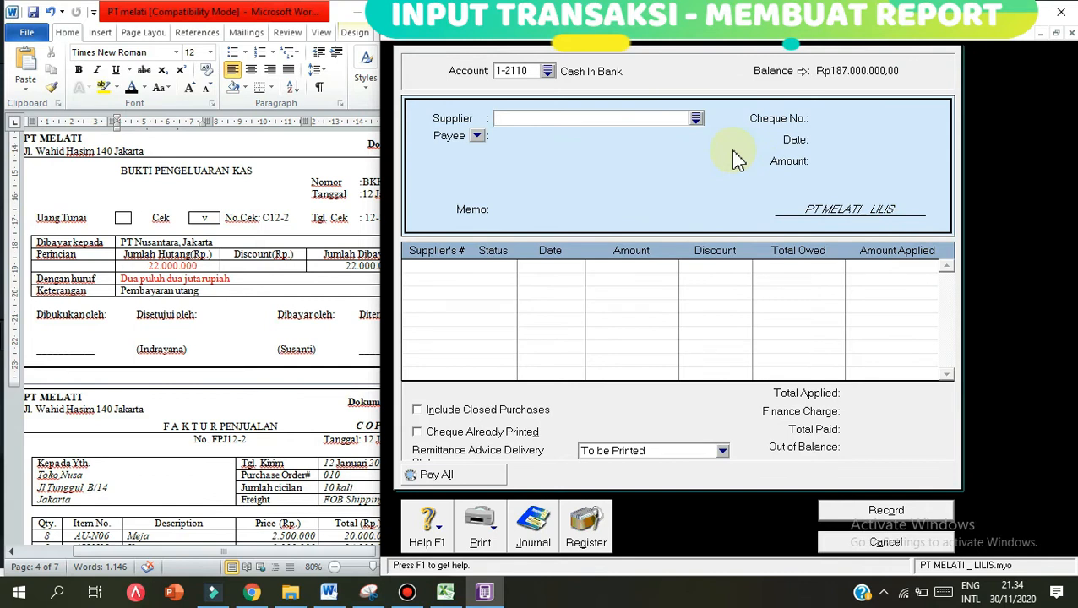
type("PT Nusantara")
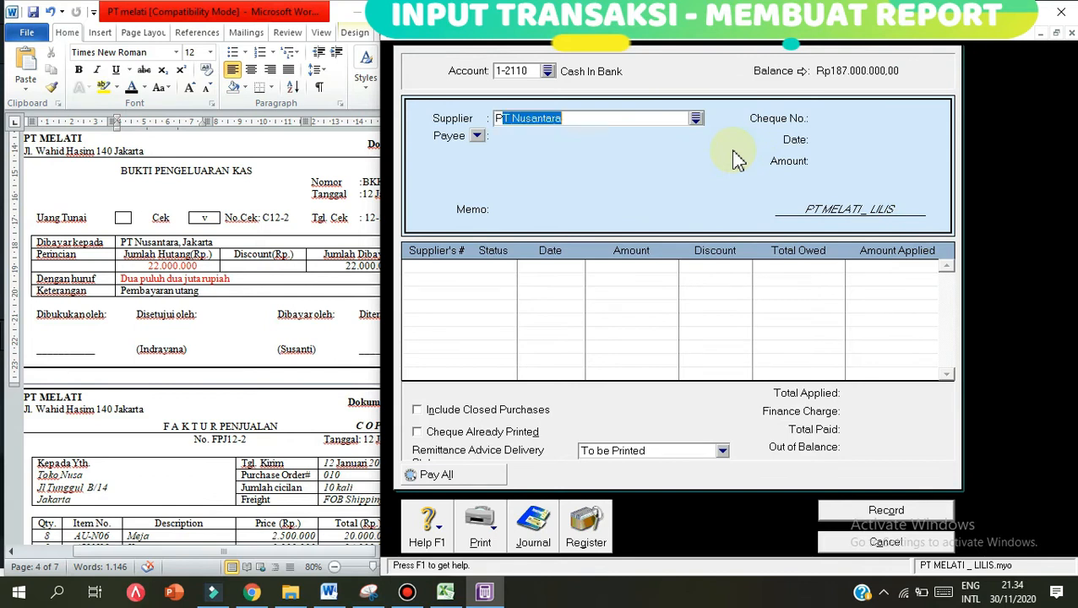
key("Tab")
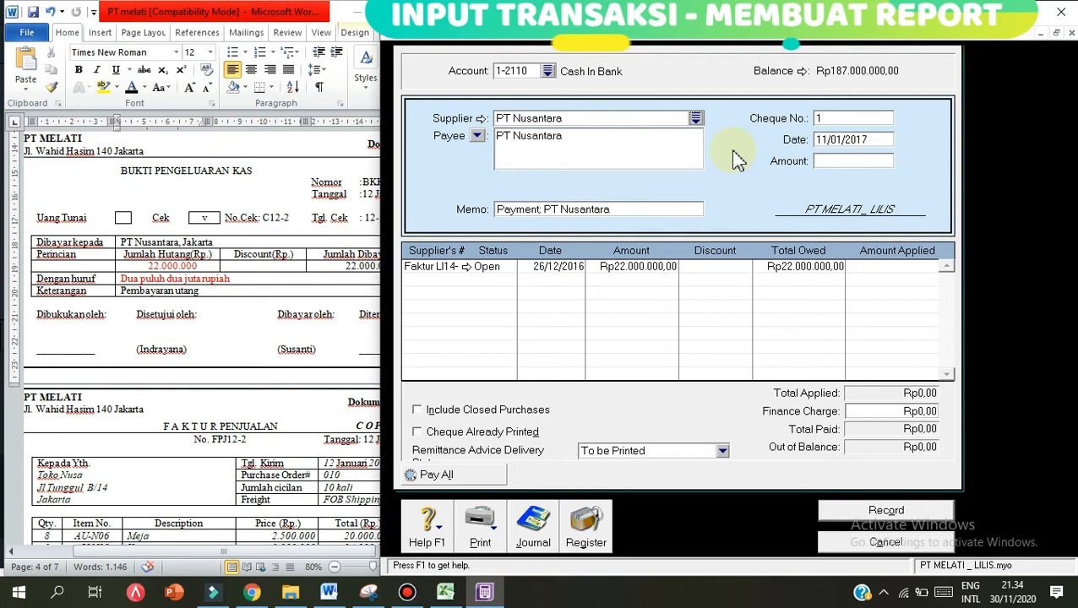
- Set the payment date to 12/01/2017 and the cheque number to C12-2, following the voucher
left_click(241, 252)
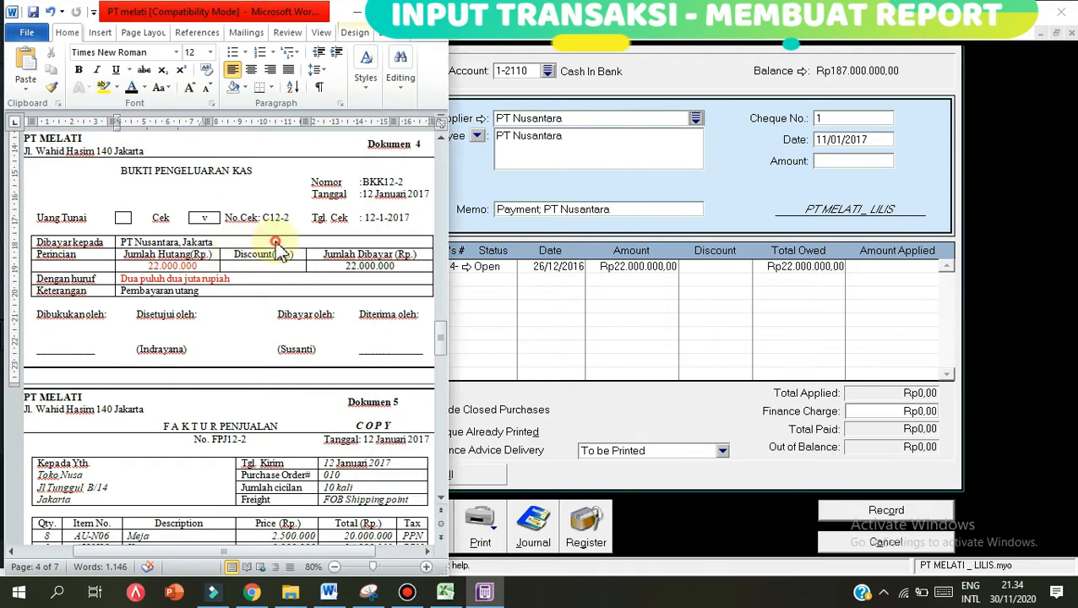
left_click(829, 141)
left_click(828, 140)
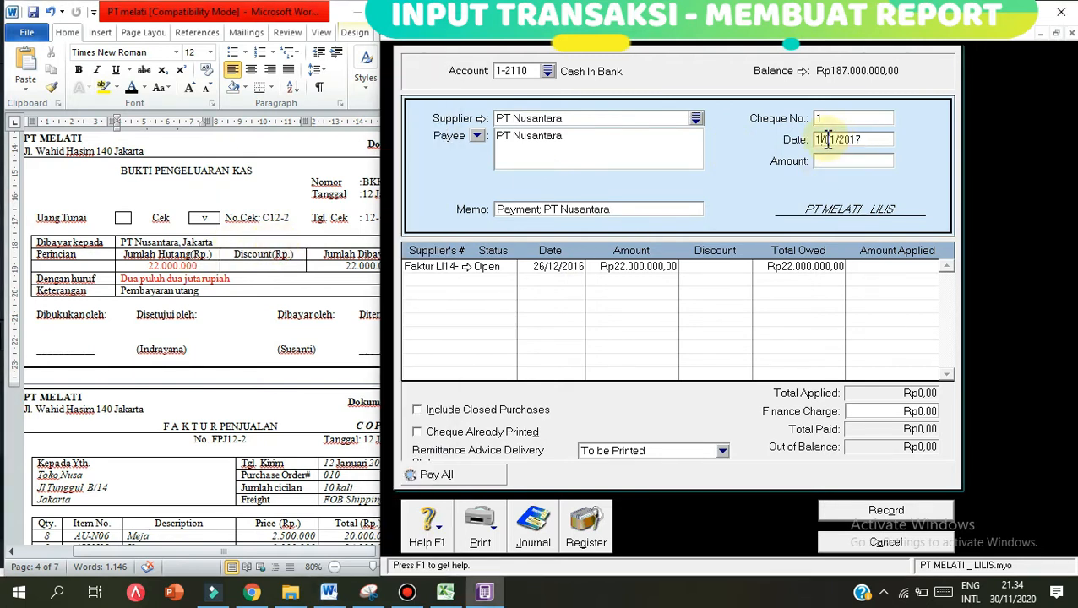
type("2")
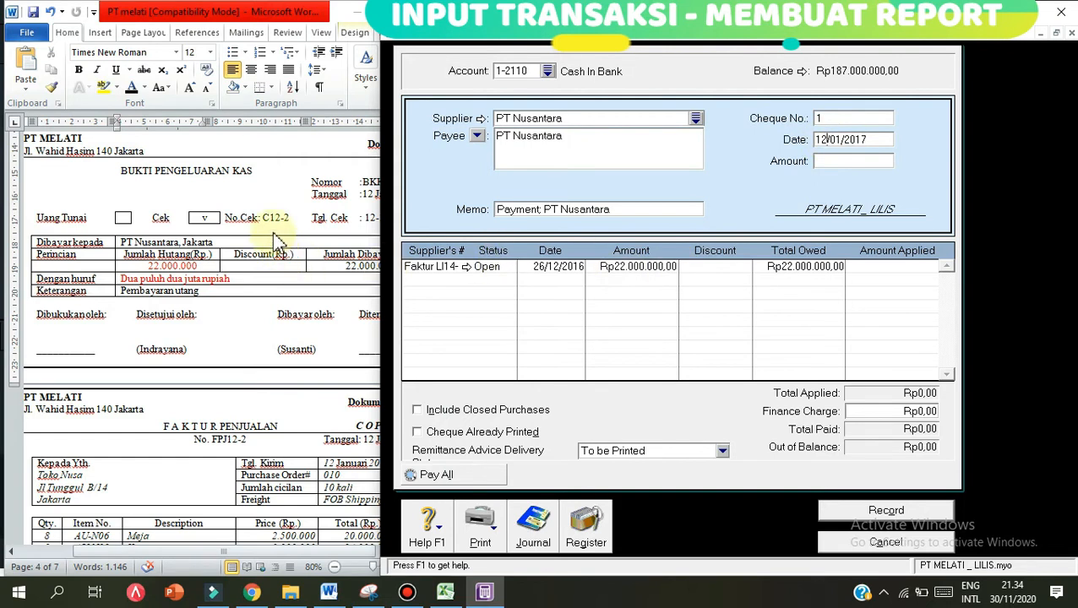
left_click(269, 226)
left_click_drag(267, 219, 270, 220)
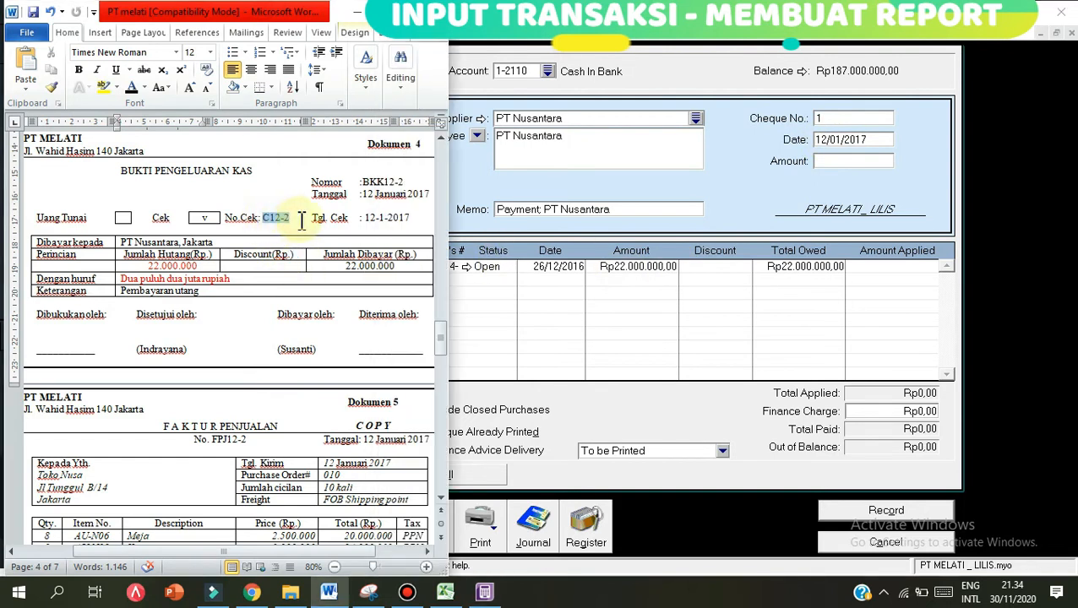
left_click(859, 120)
type("C12-2")
- Enter a payment amount of 22000000, apply it to PT Nusantara's open bill dated 26/12/2016, and record the payment
left_click(832, 161)
type("2")
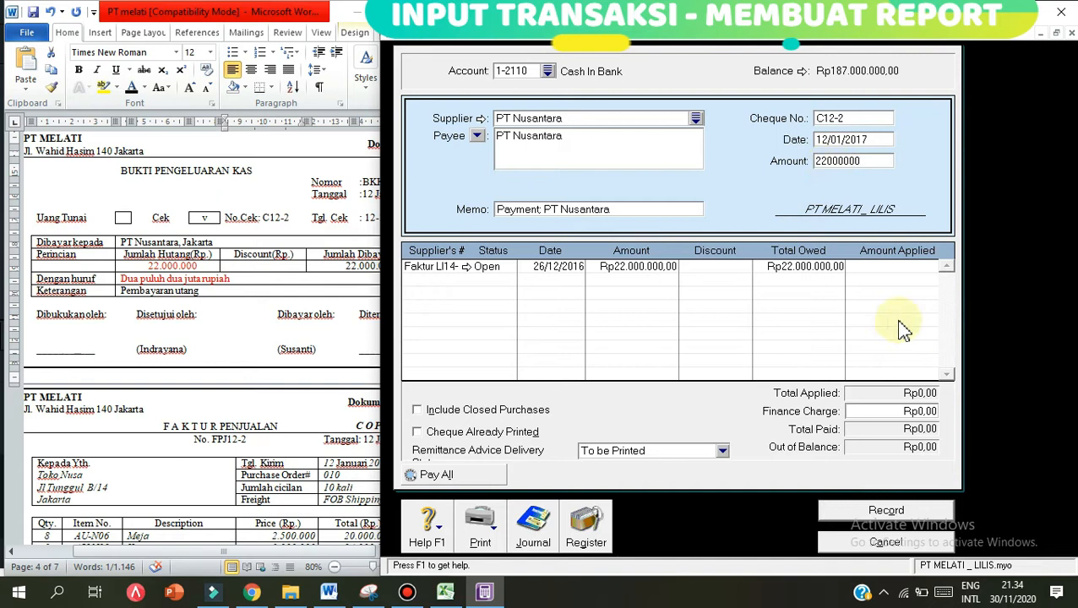
left_click(868, 274)
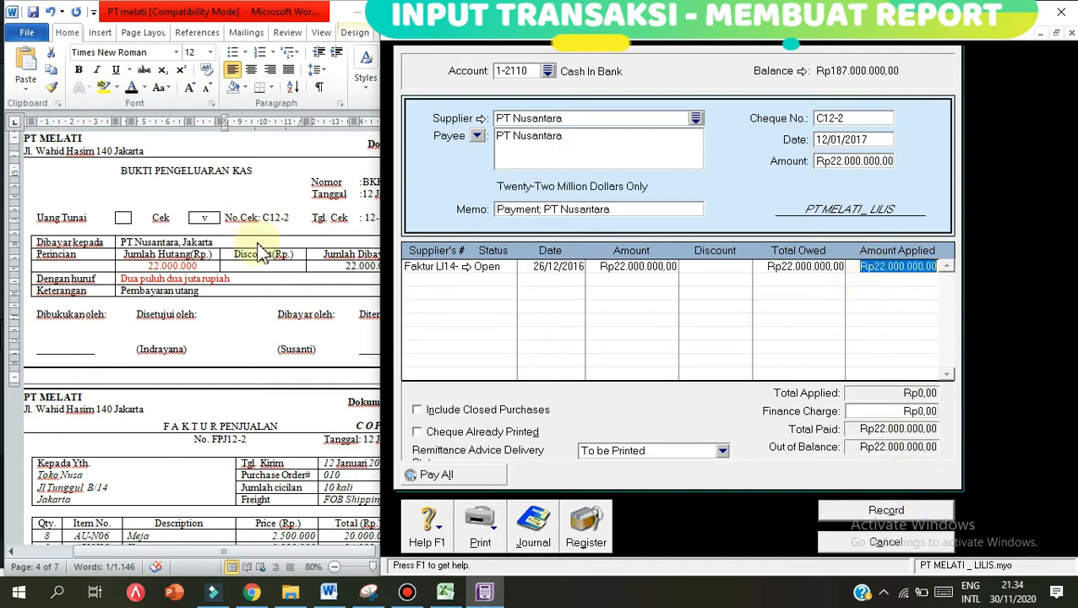
left_click_drag(262, 218, 289, 218)
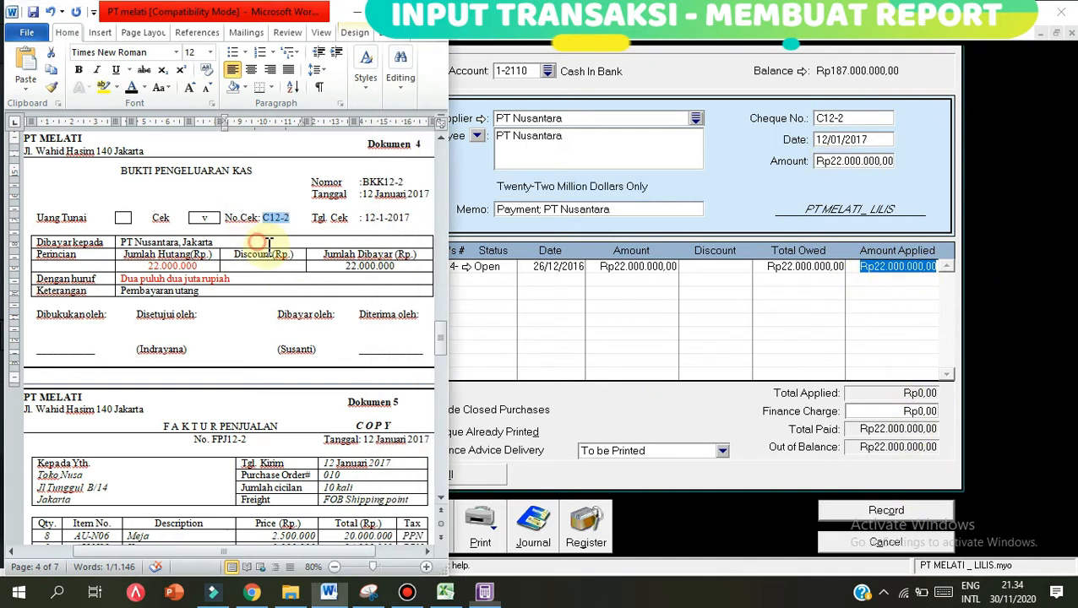
left_click(875, 511)
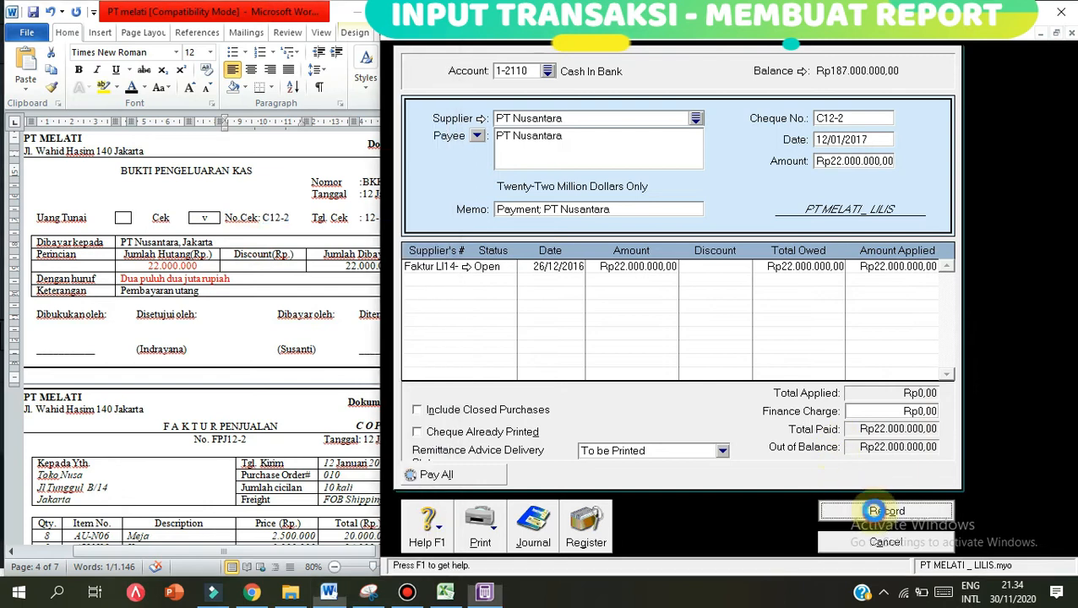
- Find sales invoice FPJ12-2 in the Word document and close the bill payment entry in ABSS
left_click(251, 328)
scroll(254, 328, "down", 1)
scroll(254, 327, "down", 5)
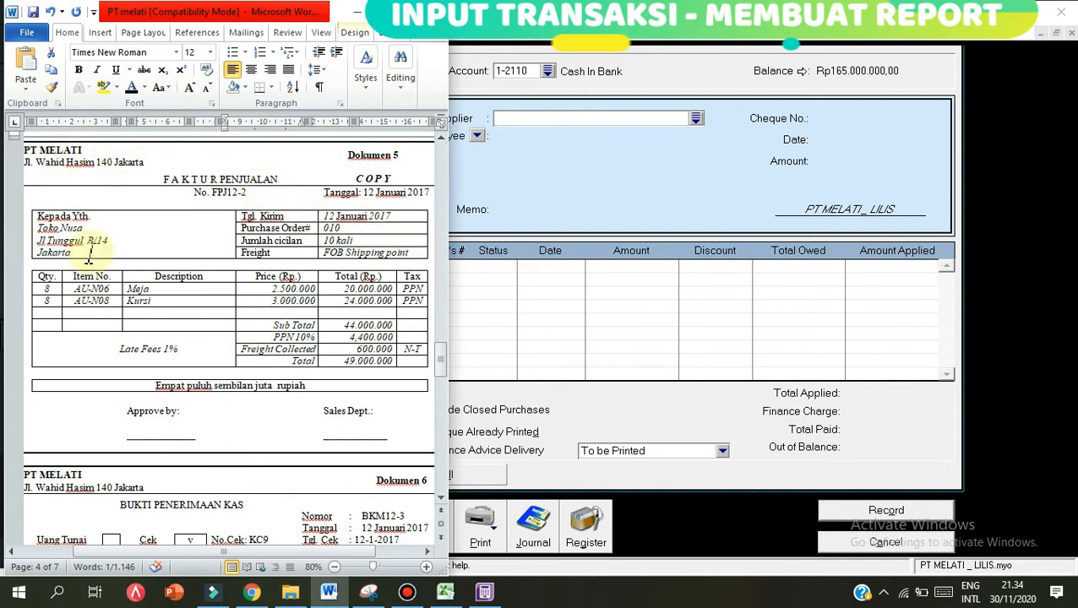
left_click(990, 463)
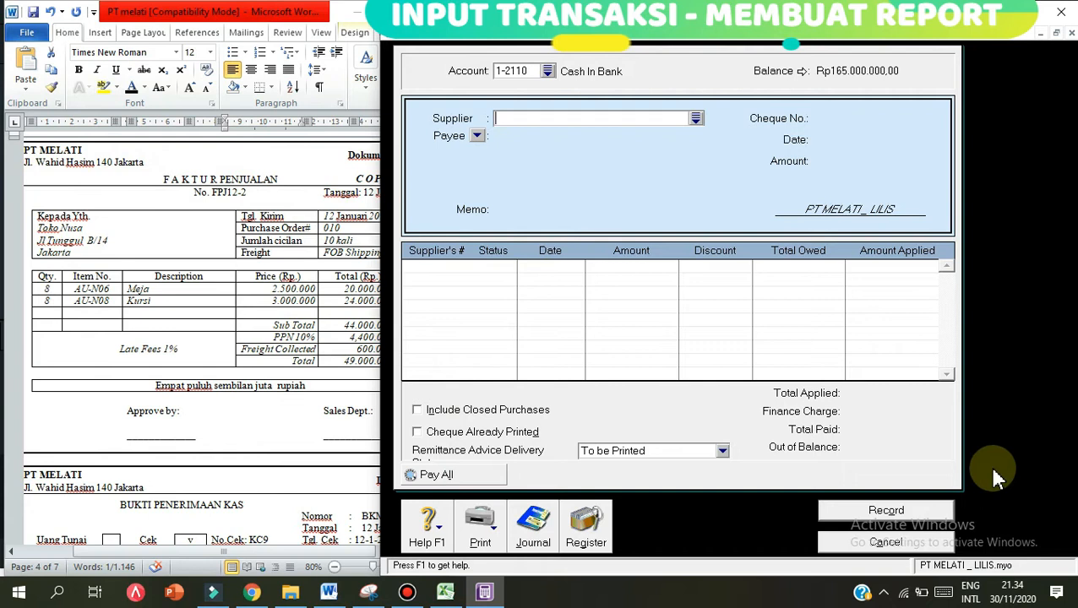
key("Escape")
- Start a new sales invoice for customer Toko Nusa
left_click(669, 135)
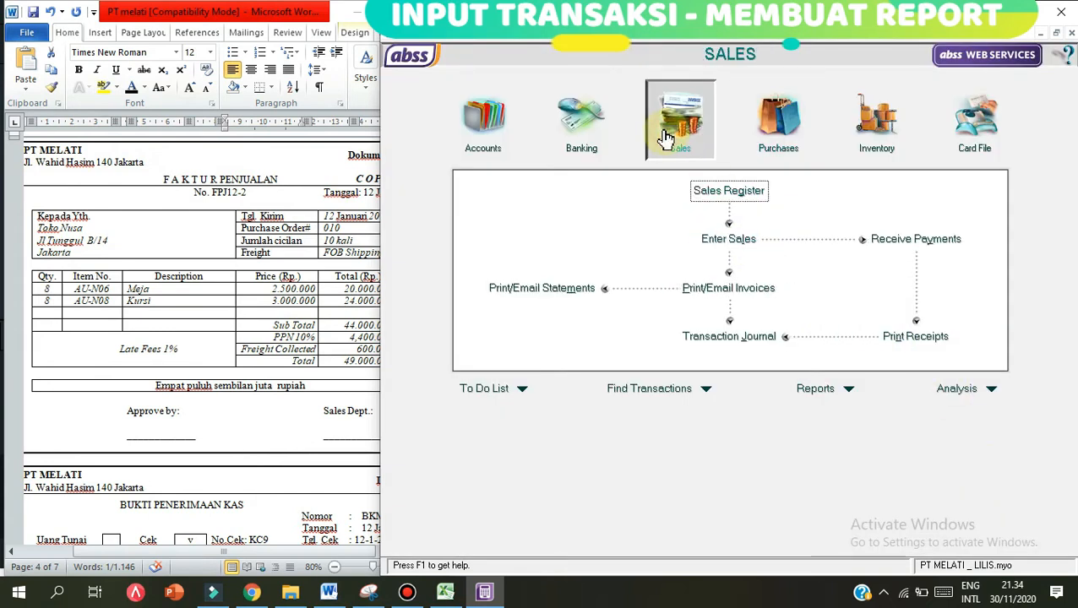
left_click(705, 244)
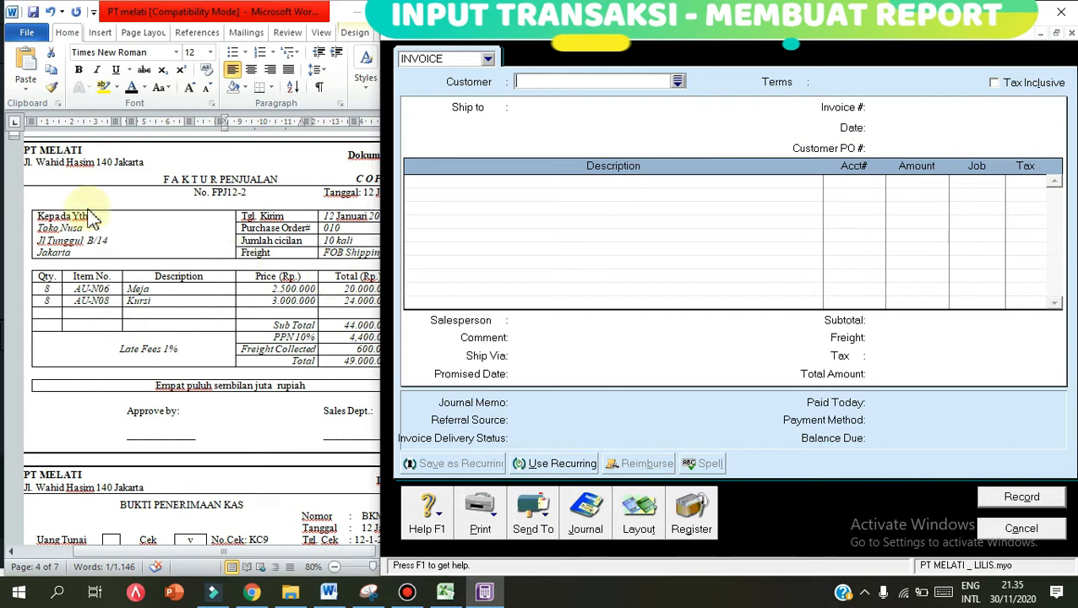
type("Toko ")
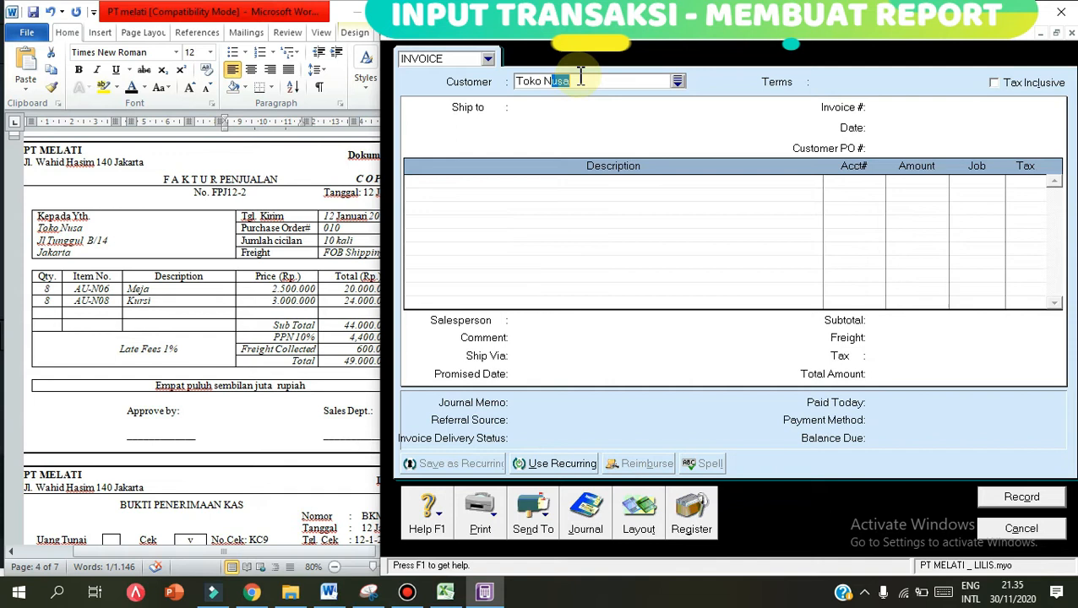
type("N")
key("Tab")
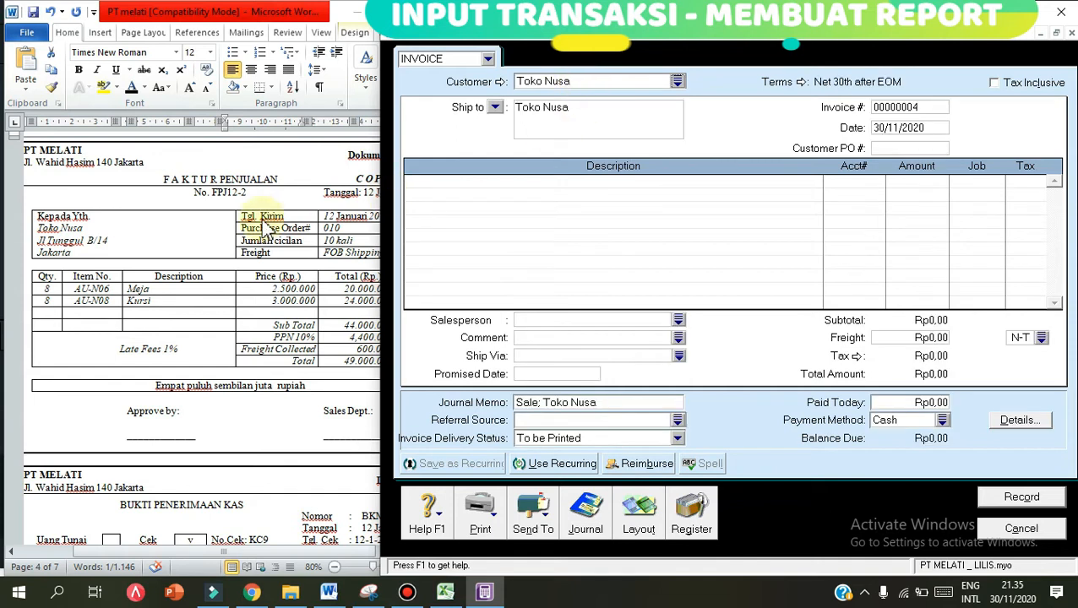
- Look up the credit terms in the customer table of the Word document
left_click(350, 257)
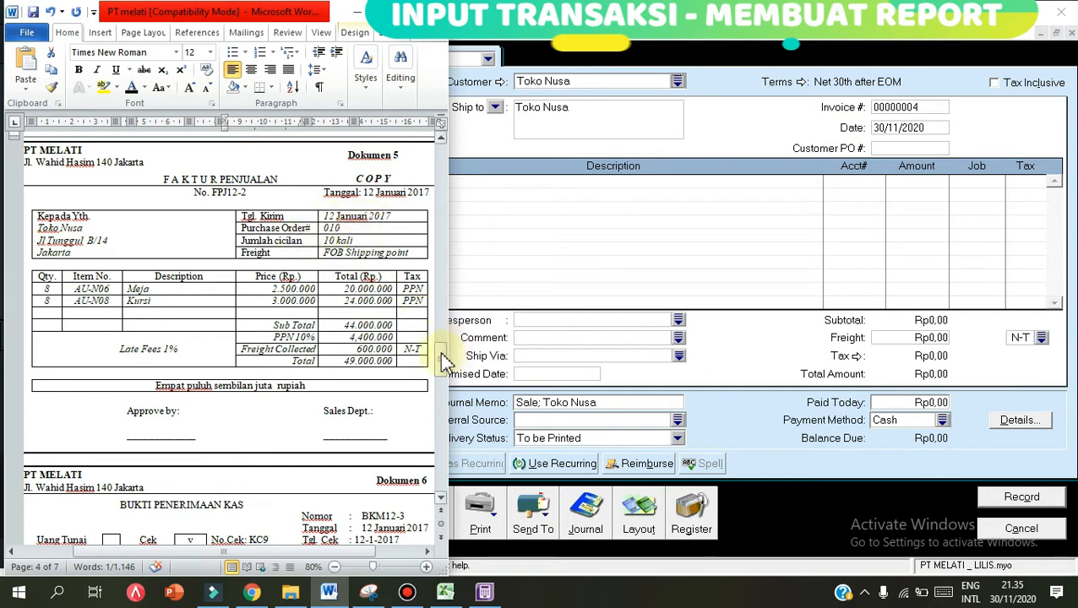
left_click_drag(445, 350, 428, 197)
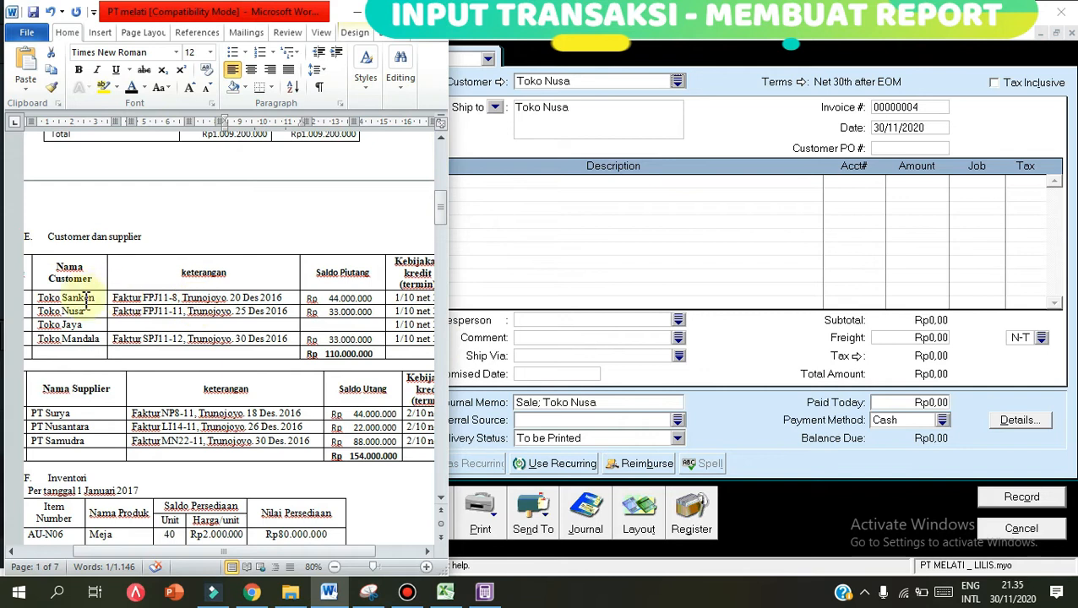
left_click_drag(397, 324, 433, 320)
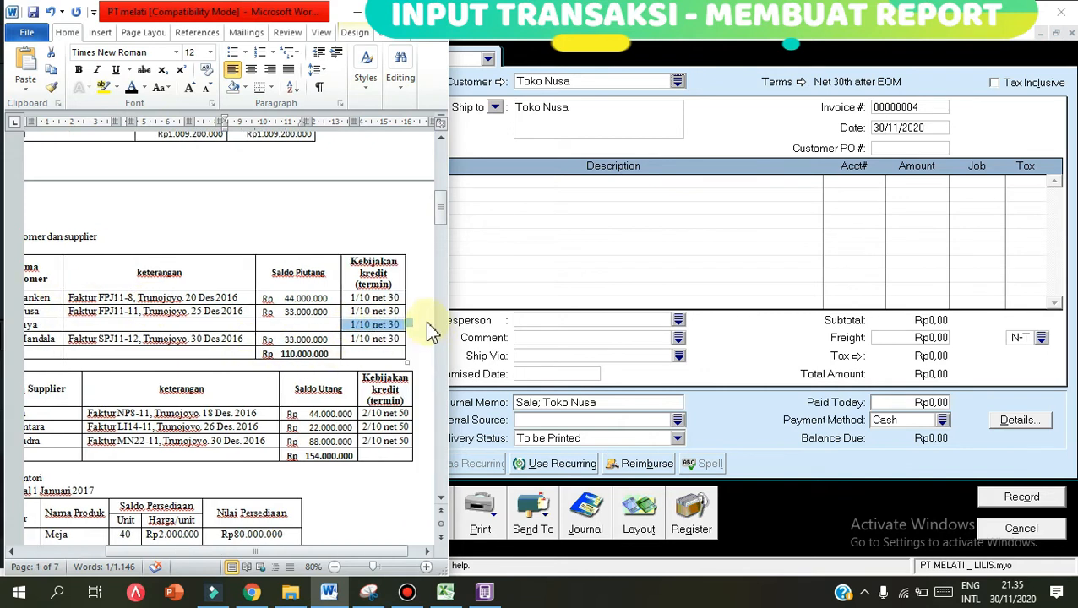
- Set the invoice's credit terms to In a Given # of Days with 10 discount days, 30 balance due days and a 1% early payment discount
left_click(799, 83)
left_click(840, 173)
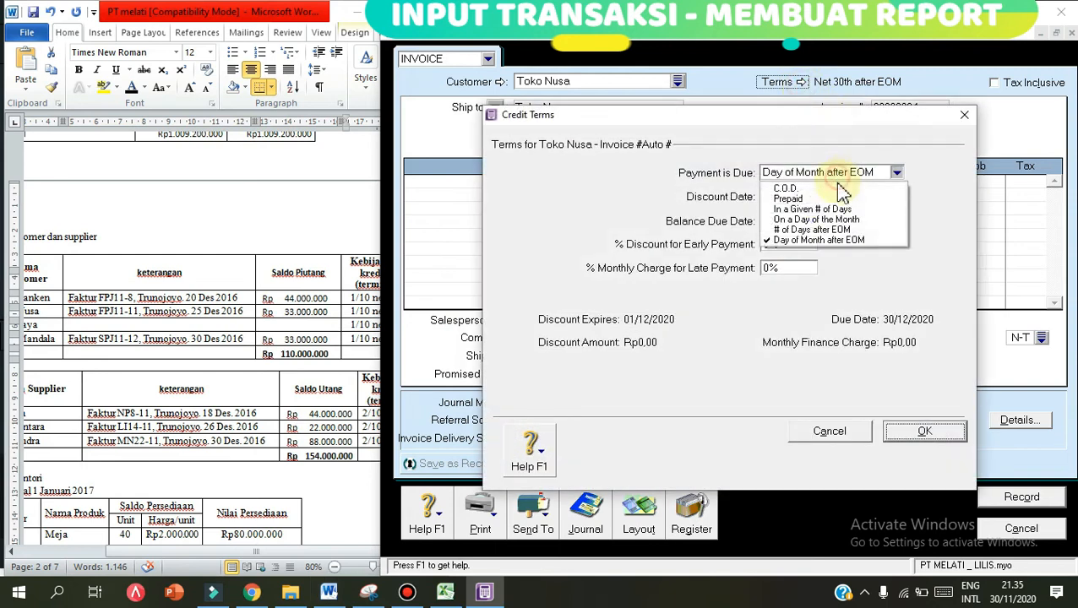
left_click(809, 209)
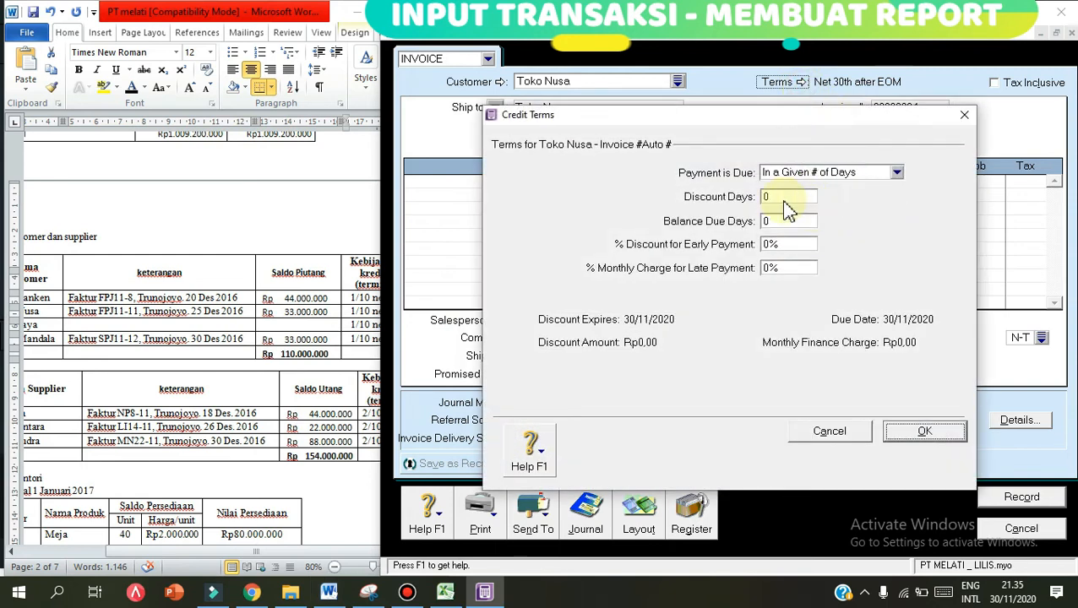
left_click(785, 198)
type("10")
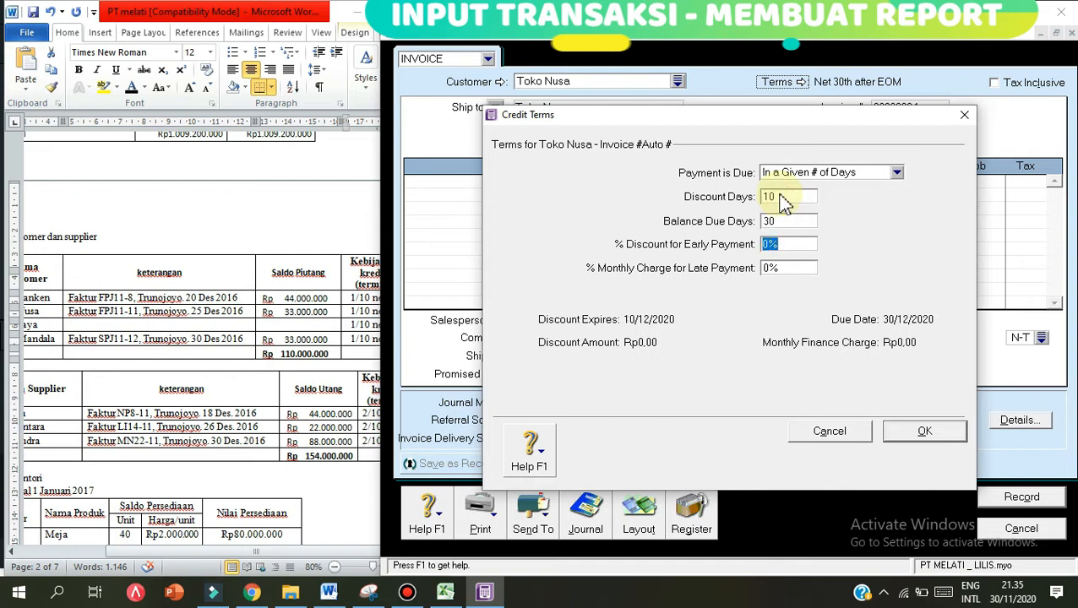
left_click(929, 433)
- Return to sales invoice FPJ12-2 in the Word document and bring its full width into view
left_click(84, 323)
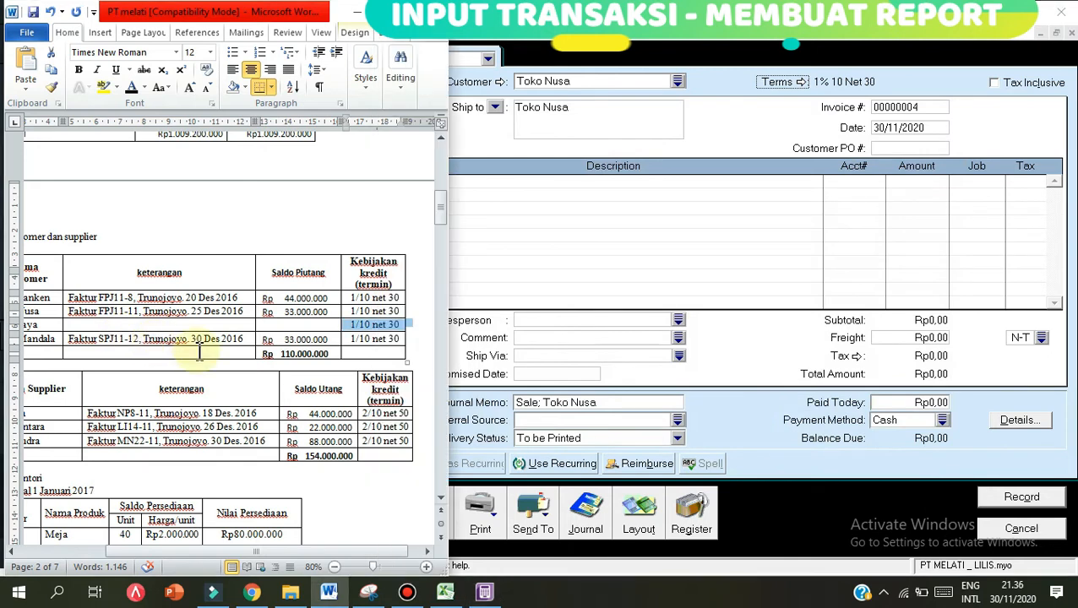
scroll(200, 352, "down", 15)
scroll(200, 353, "down", 20)
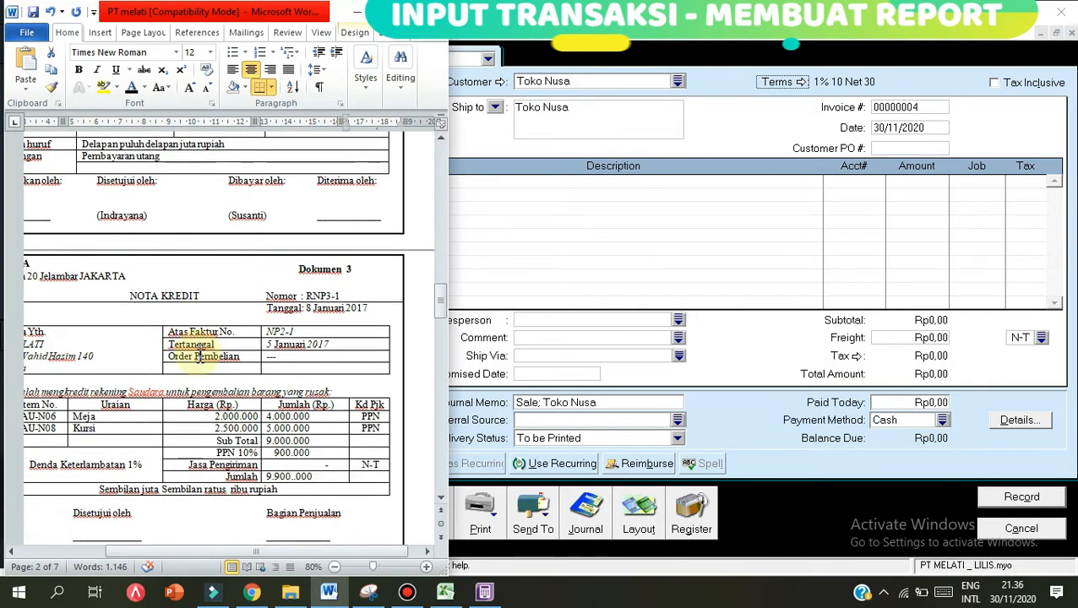
scroll(201, 352, "down", 6)
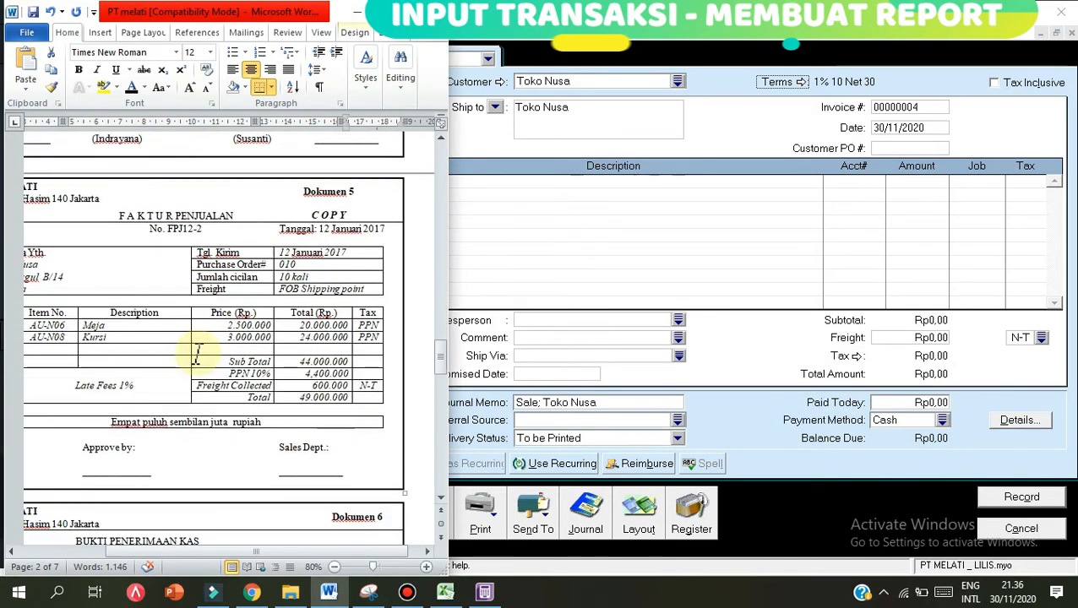
left_click_drag(228, 551, 193, 550)
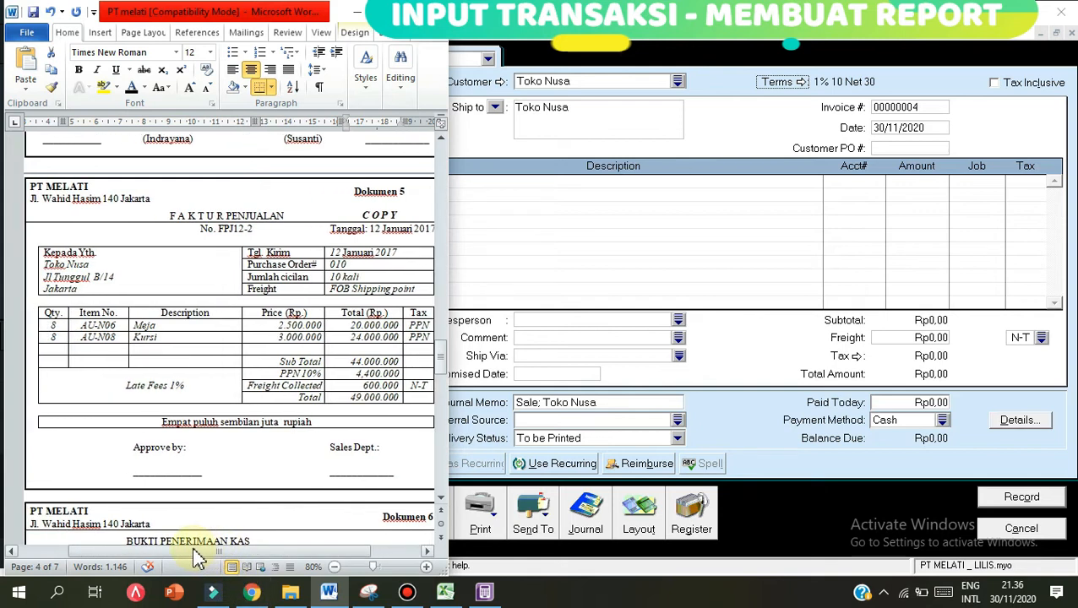
- Set the Toko Nusa invoice date to 12/01/2017, following the date on the Word document
left_click(714, 230)
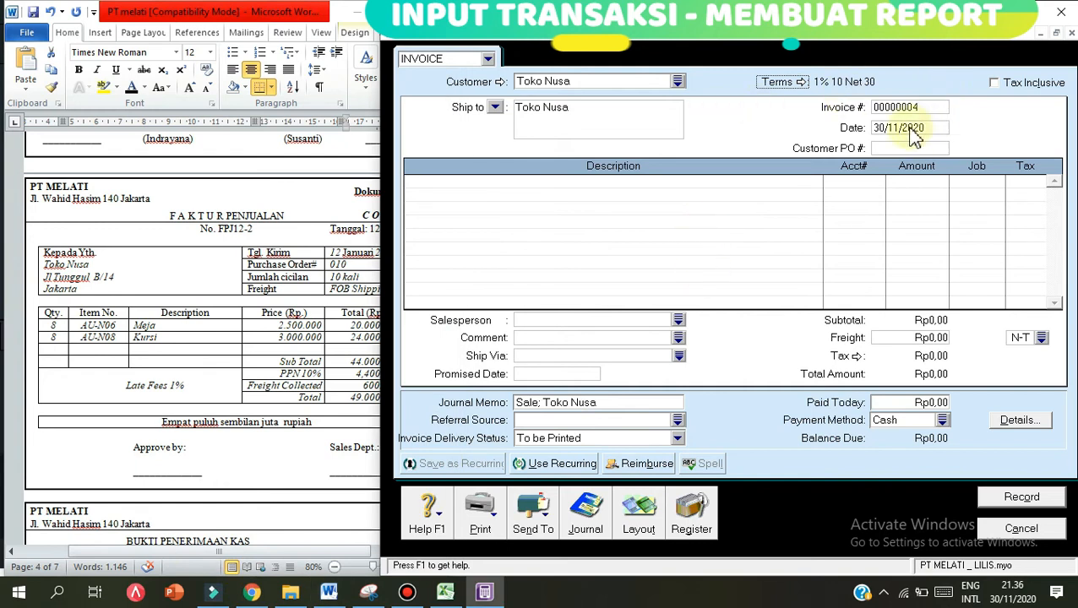
left_click(320, 287)
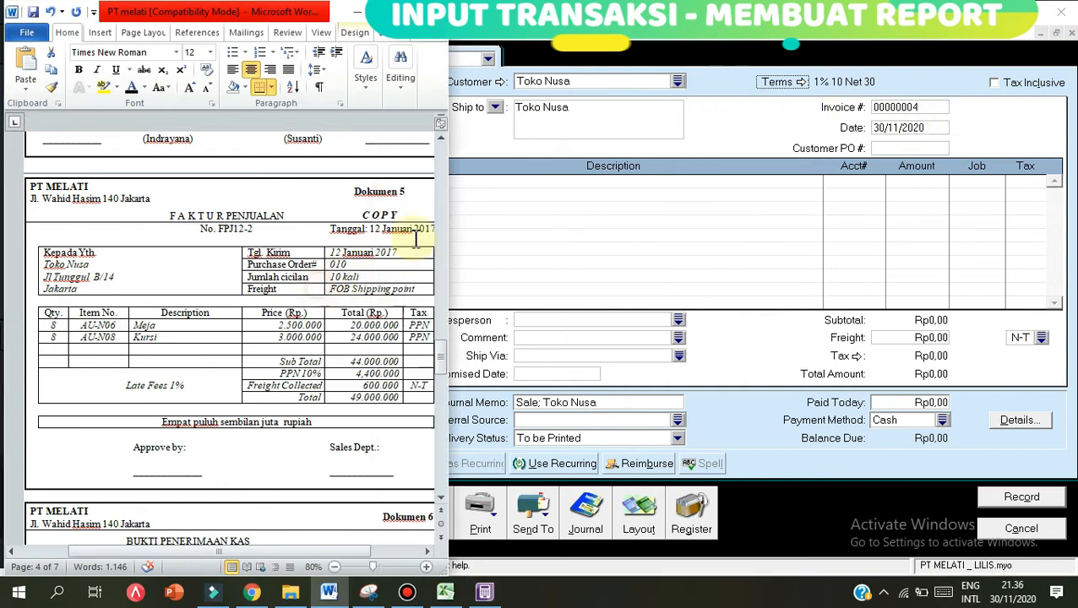
left_click(891, 131)
type("12/1/17")
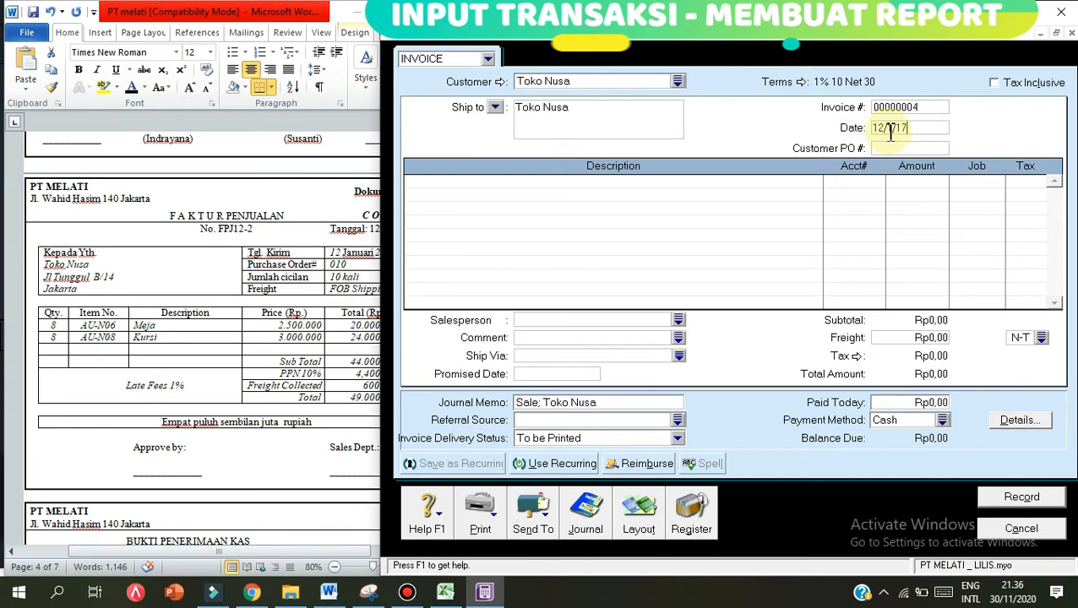
key("Tab")
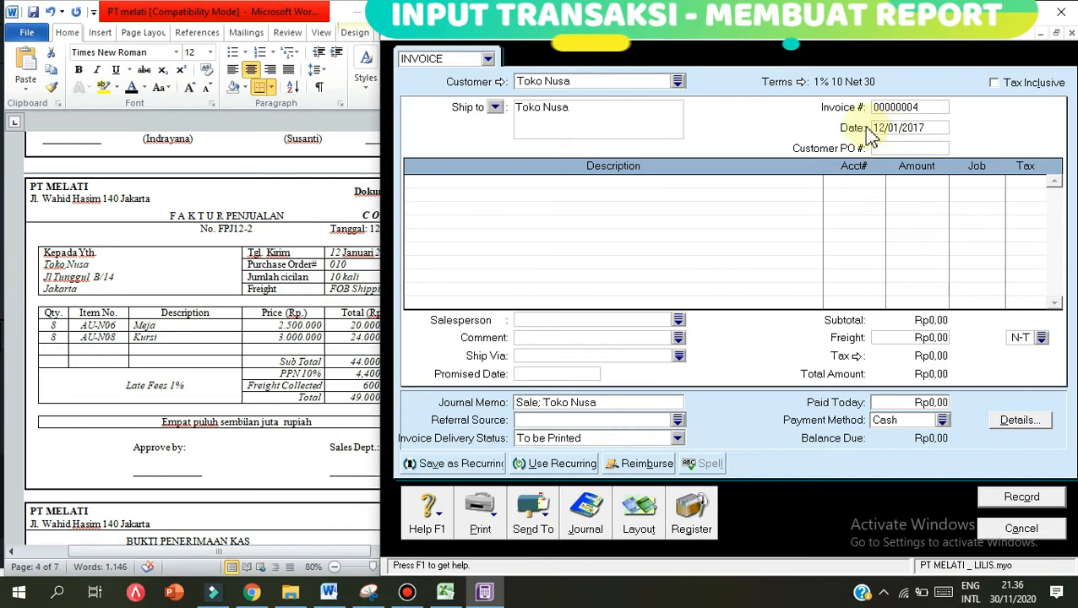
- Change the sales invoice layout to Item
left_click(625, 530)
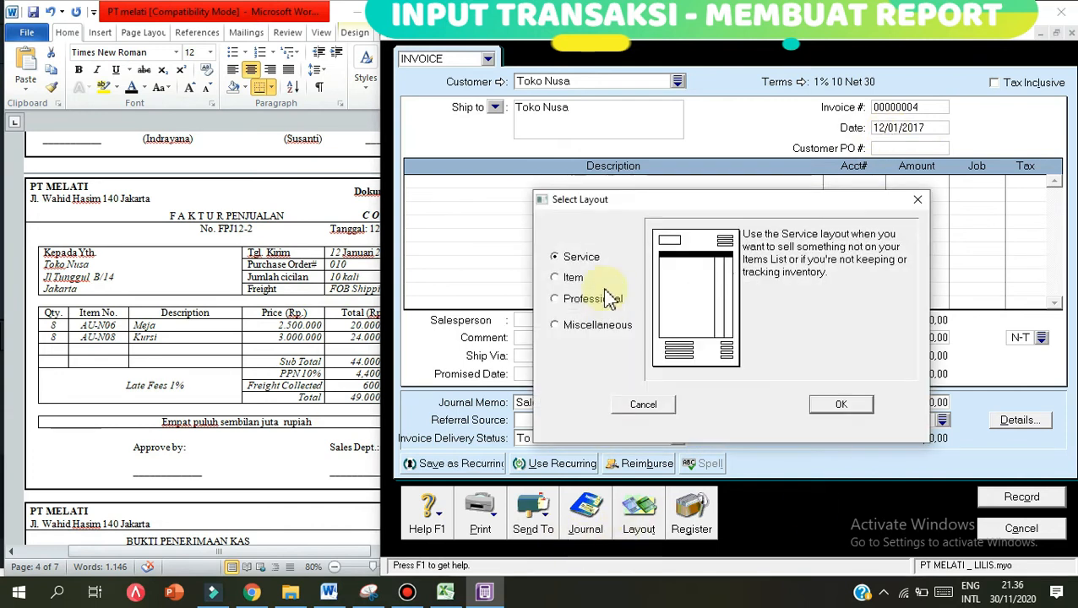
left_click(578, 277)
left_click(838, 405)
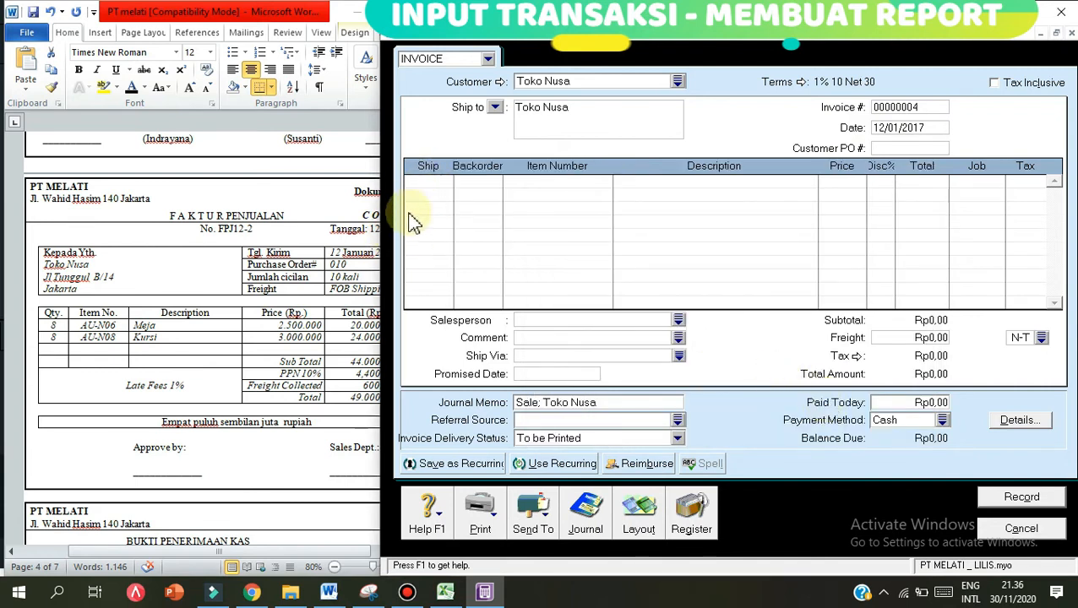
- Enter the first invoice line as 8 units of item AU-N06 Meja at a price of 2,500,000
left_click(418, 185)
type("8")
key("Tab")
key("Tab")
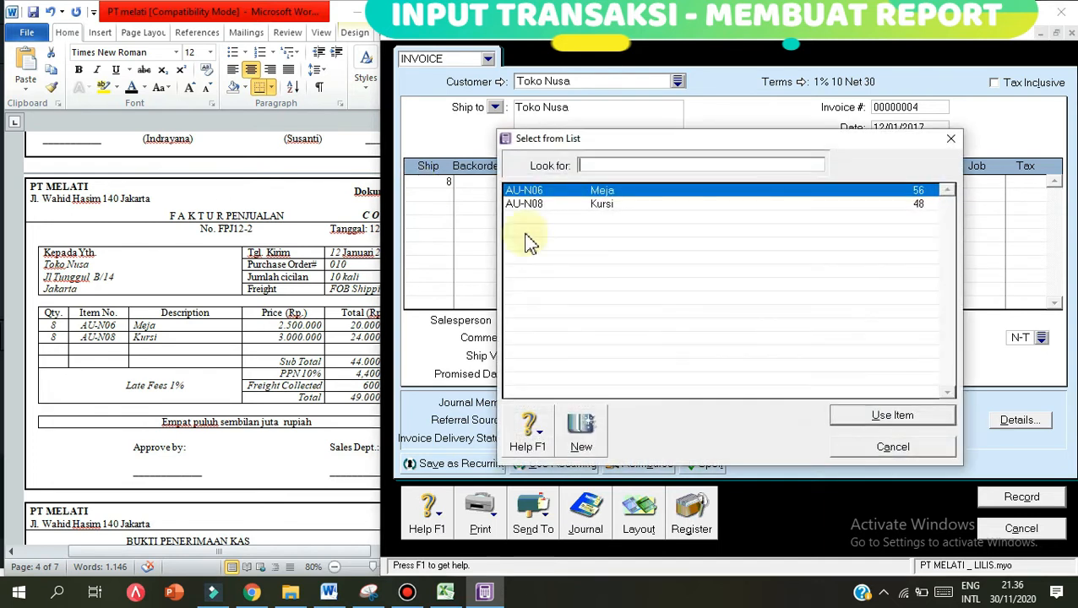
double_click(584, 192)
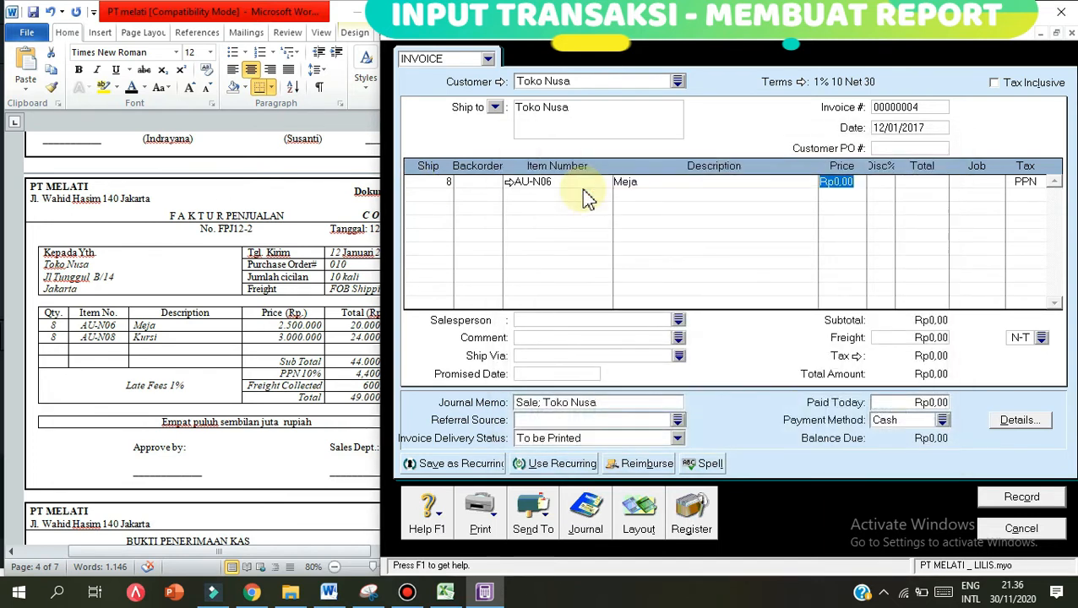
type("25")
type("00000")
key("Return")
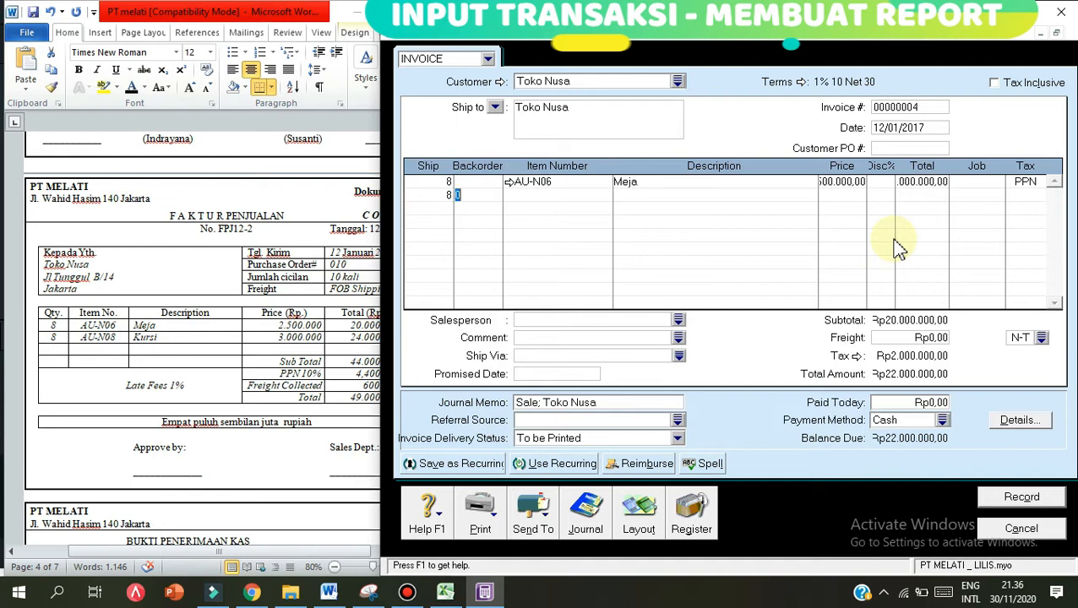
- Complete the second invoice line with 8 units of item AU-N08 Kursi at a price of 3,000,000
key("Tab")
key("Tab")
left_click(619, 205)
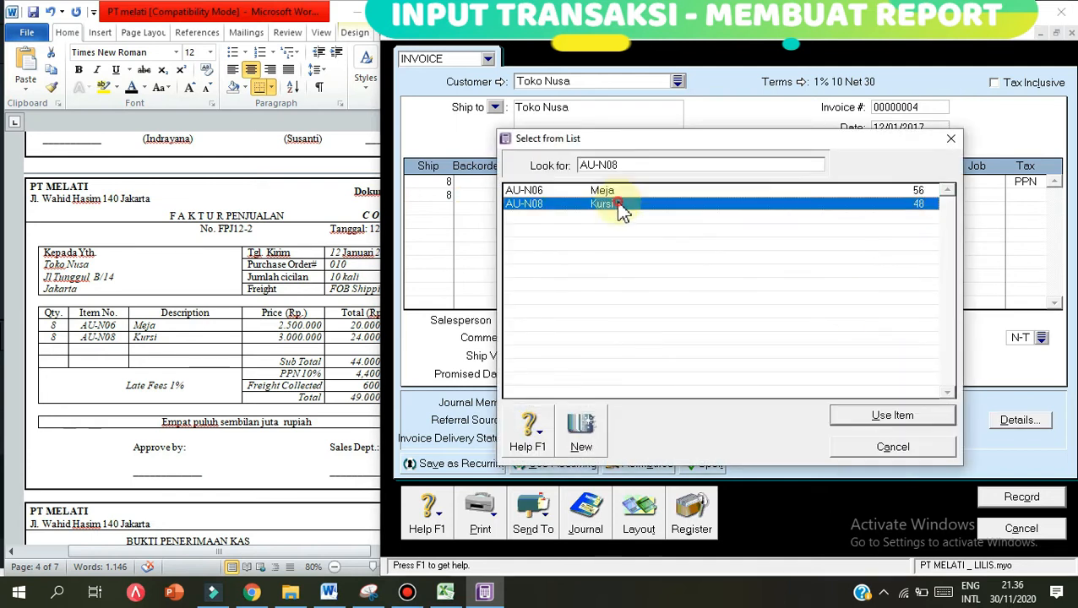
double_click(620, 207)
key("Tab")
type("3")
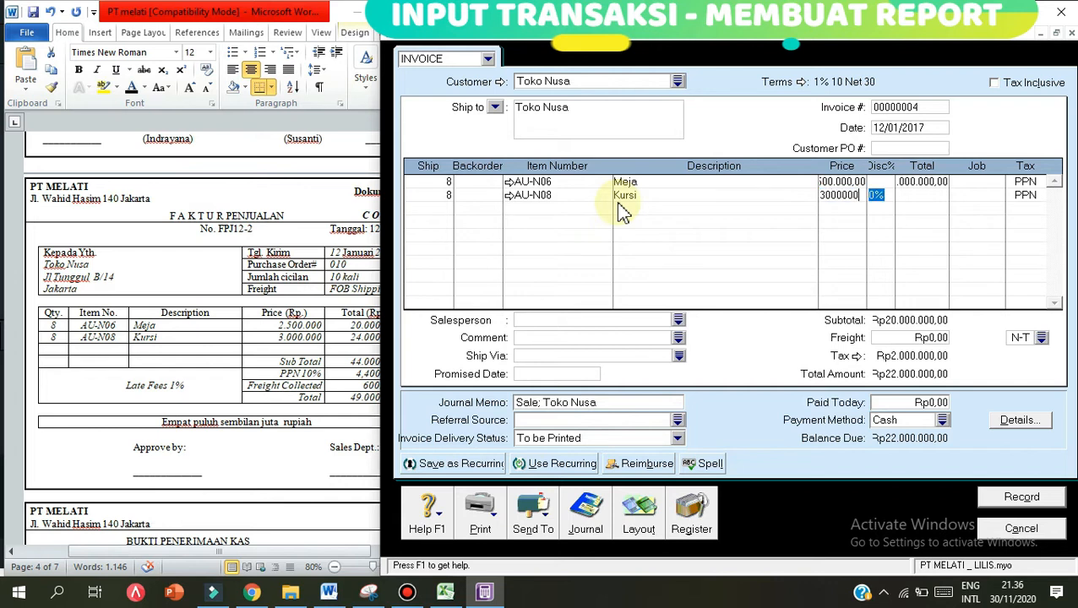
key("Tab")
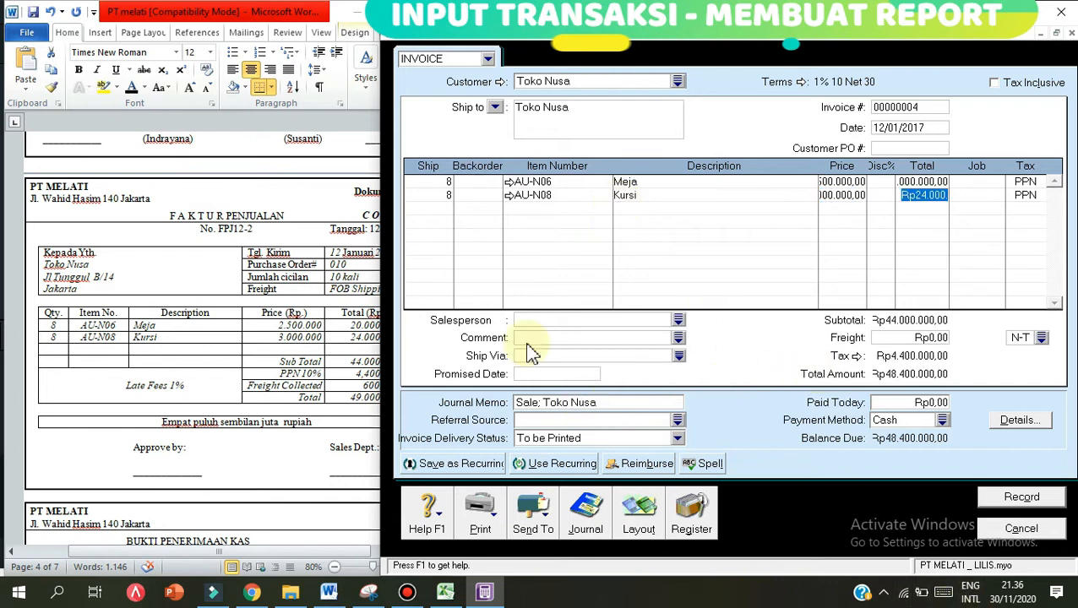
- Set the invoice's freight to Rp600,000 and check its tax code against the Word document
left_click(336, 387)
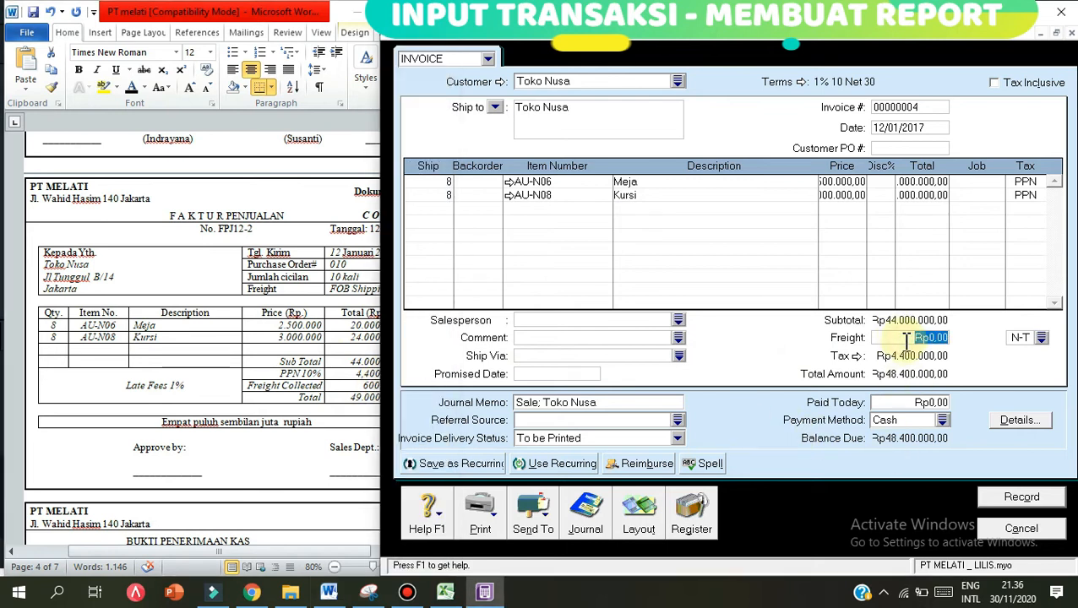
type("6")
key("Tab")
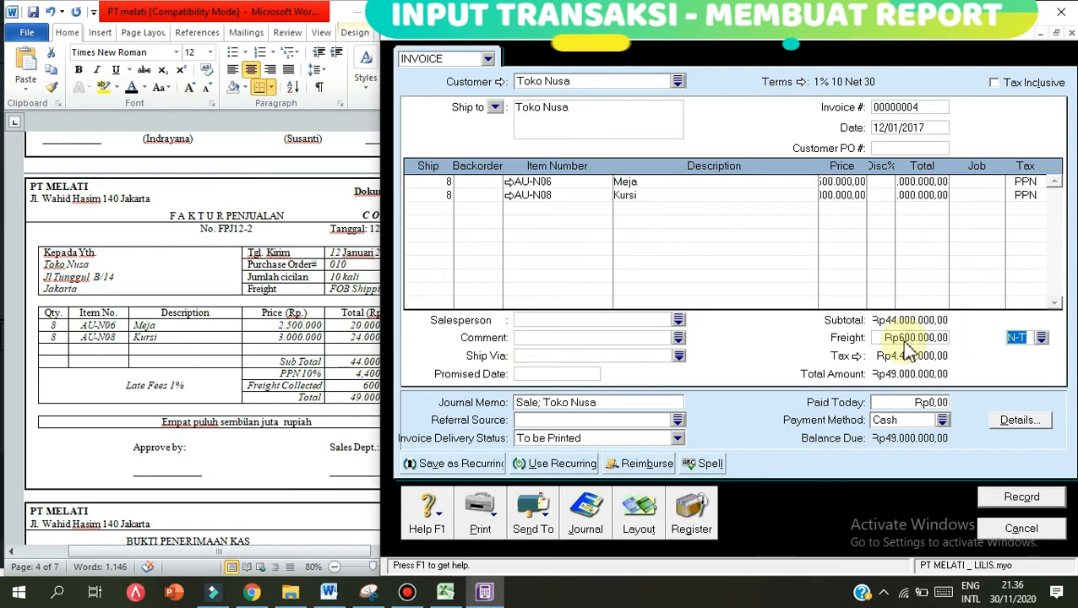
left_click(270, 412)
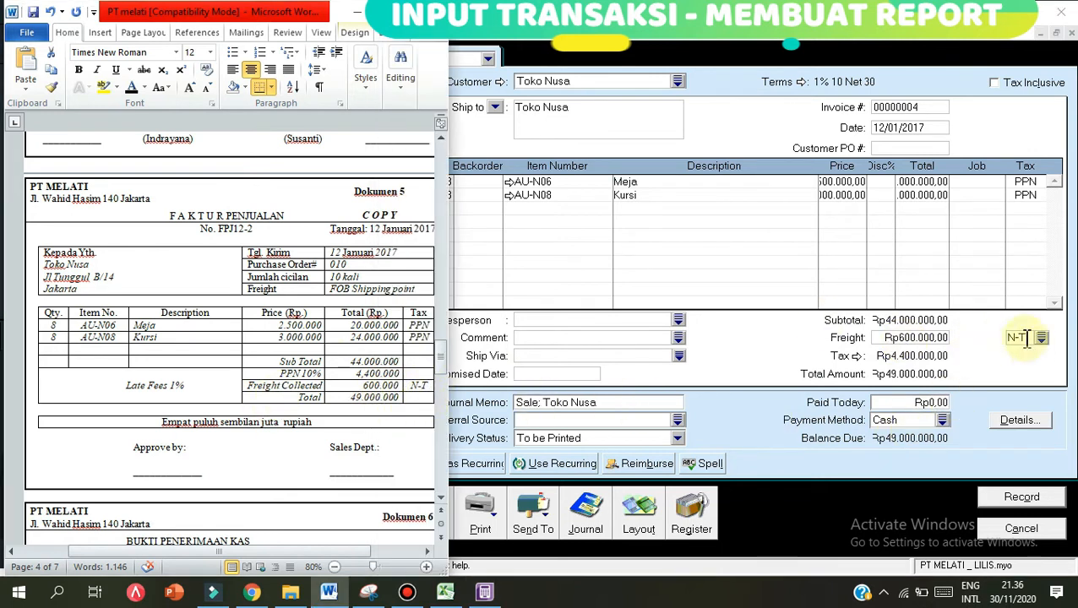
- Record the Toko Nusa sales invoice, ignoring all spelling suggestions for Meja and Kursi
left_click(1019, 500)
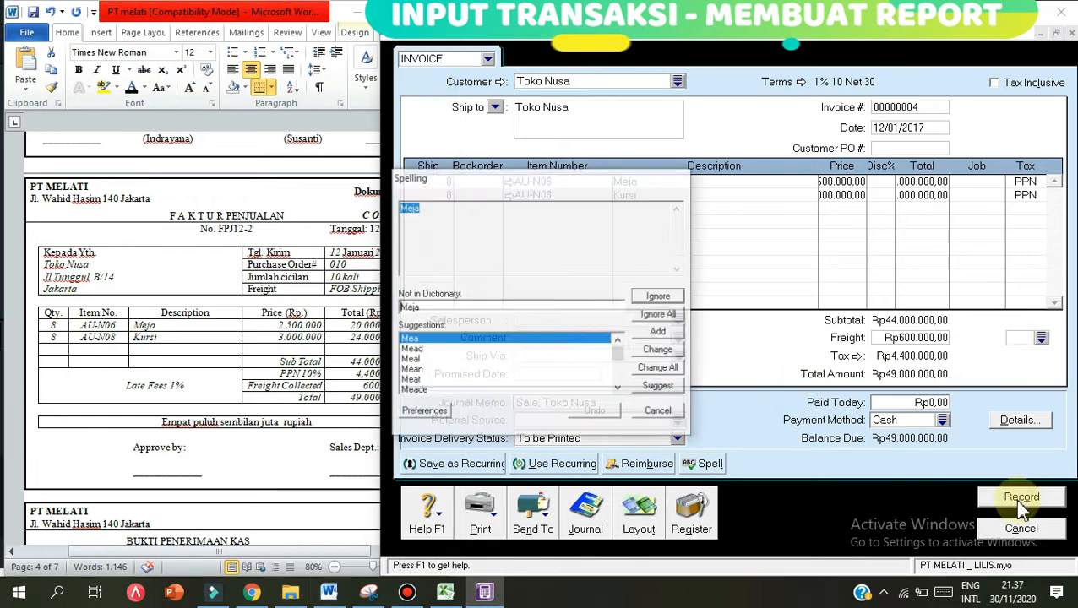
left_click(658, 315)
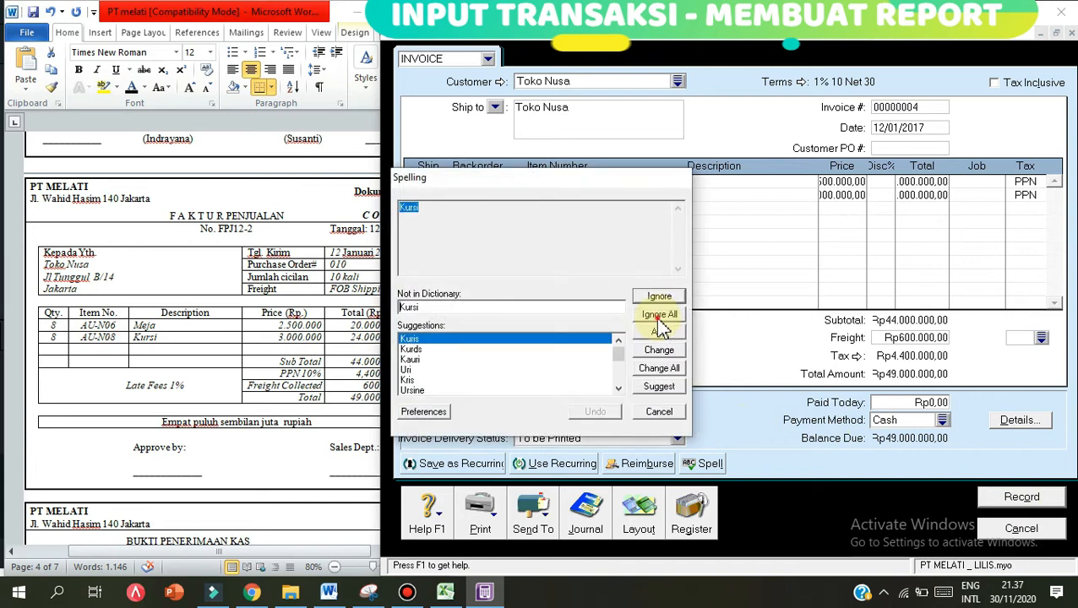
left_click(658, 317)
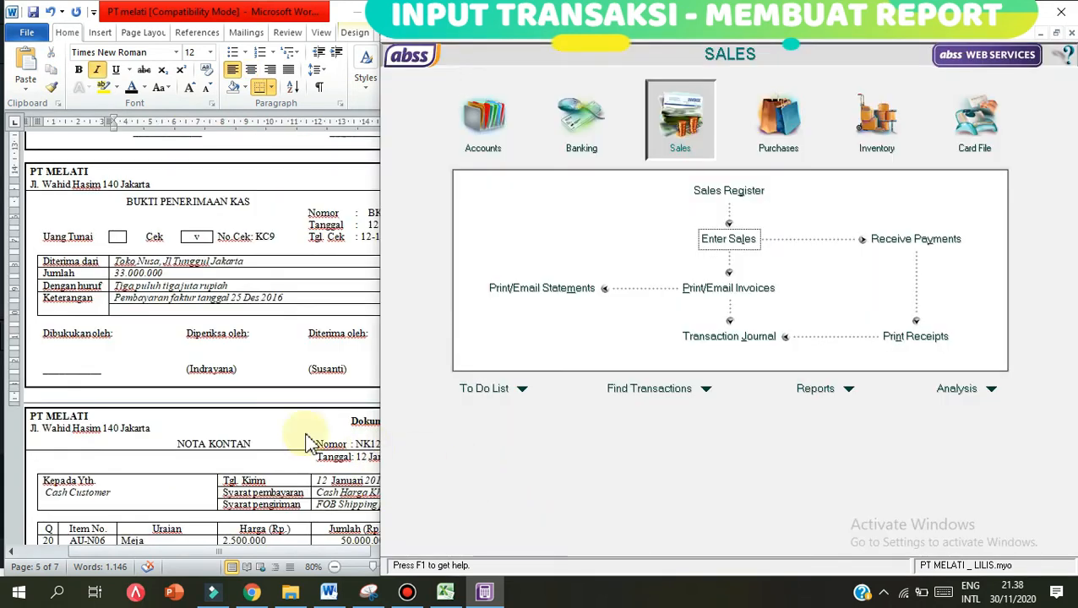
- Check cash receipt BKM12-3 in the Word document and start a received payment for customer Toko Nusa in ABSS
left_click(165, 350)
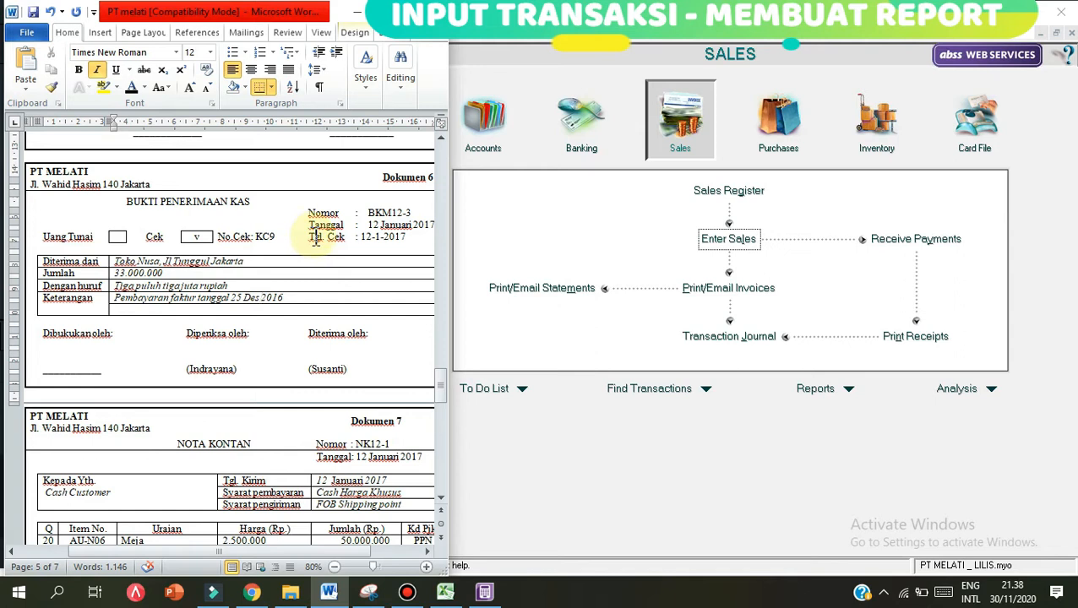
left_click(908, 242)
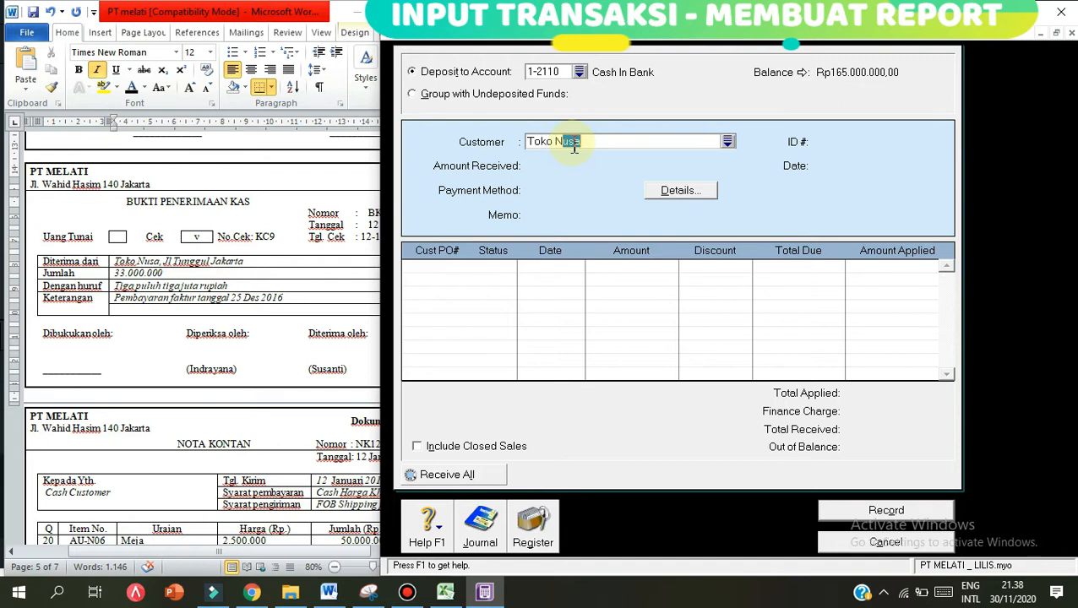
key("Tab")
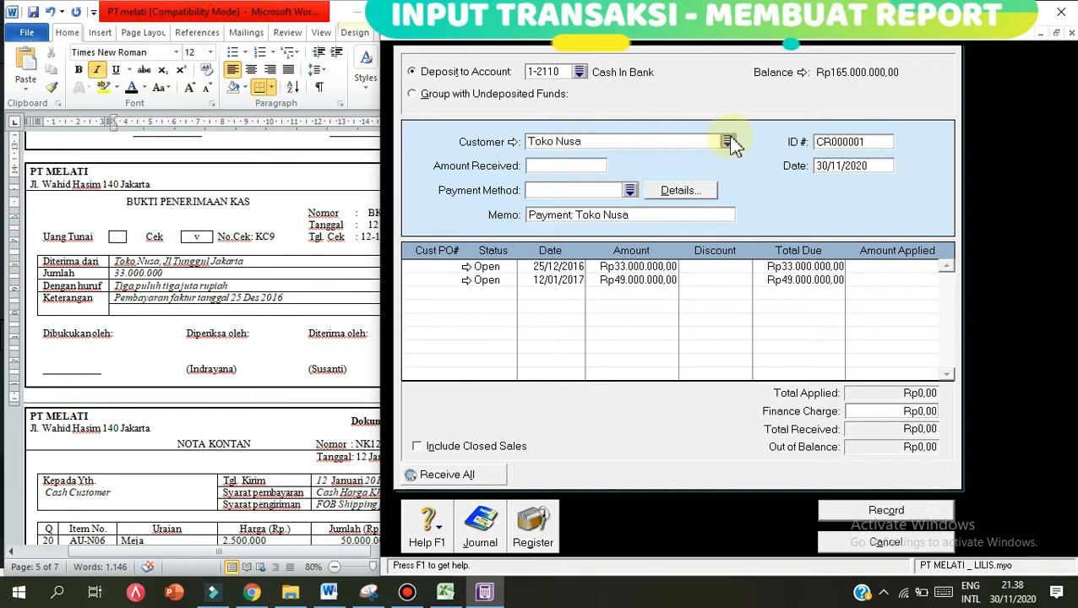
- Set the Toko Nusa payment date to 12/01/2017, following the date on the cash receipt
left_click(836, 168)
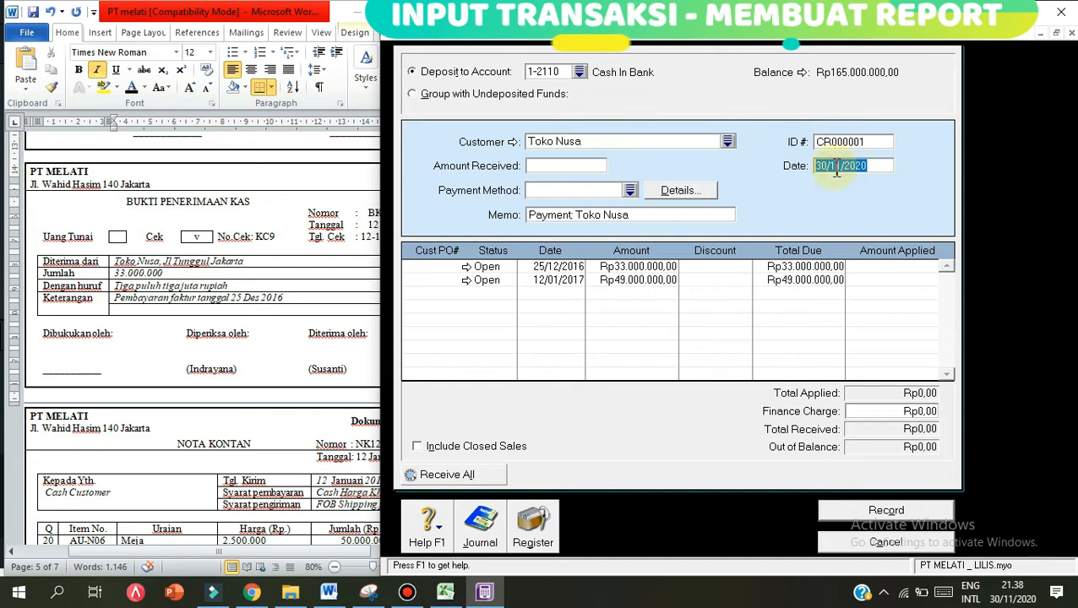
left_click(376, 226)
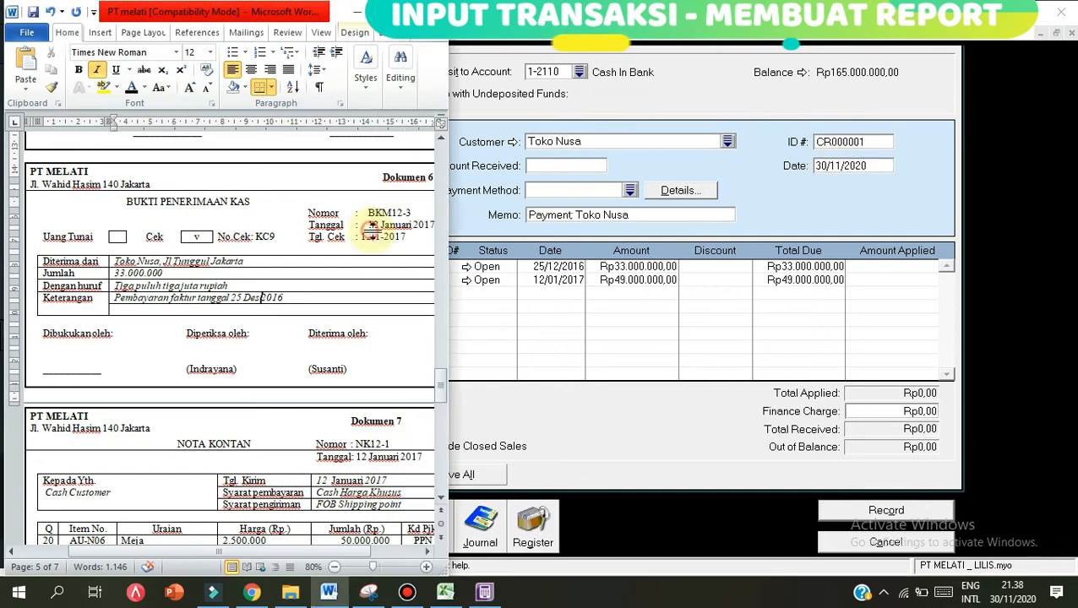
left_click(856, 171)
left_click(880, 169)
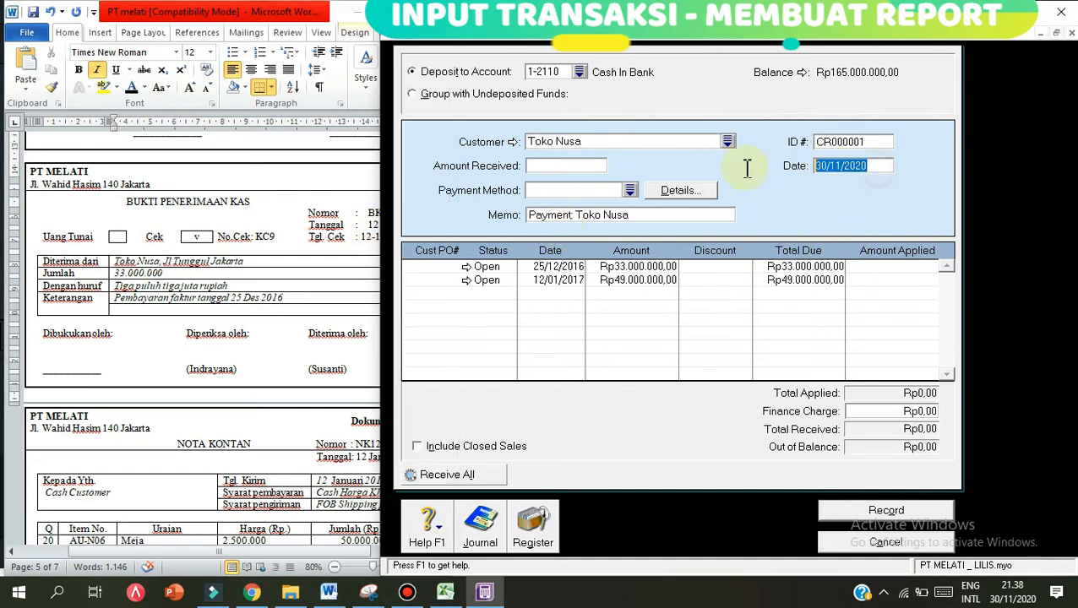
type("12/01/2017")
key("Tab")
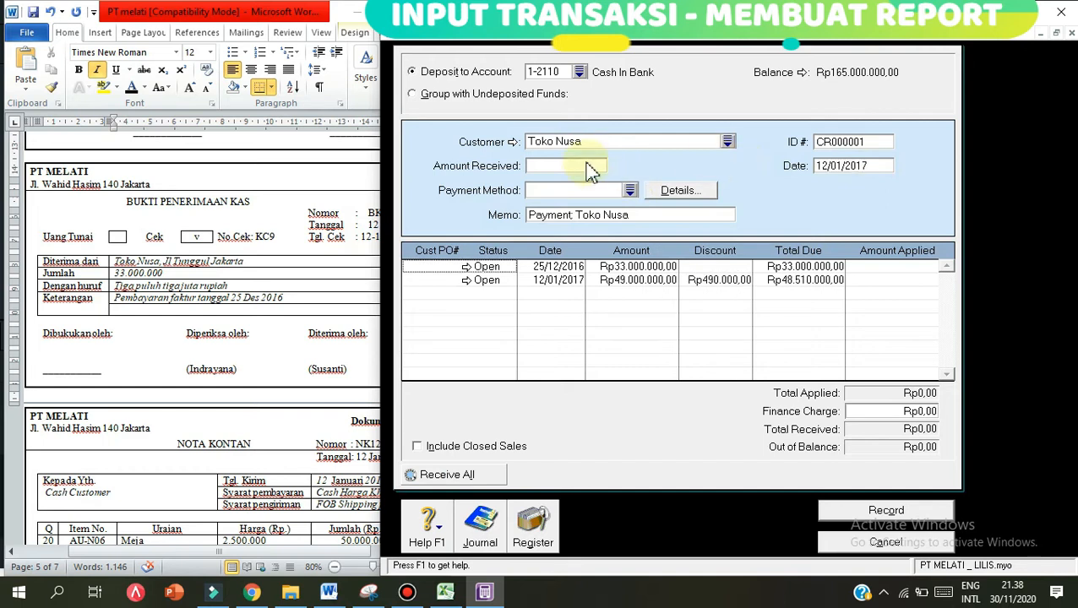
- Enter an amount received of Rp33,000,000 and apply it to the open sale dated 25/12/2016
left_click(590, 167)
type("33")
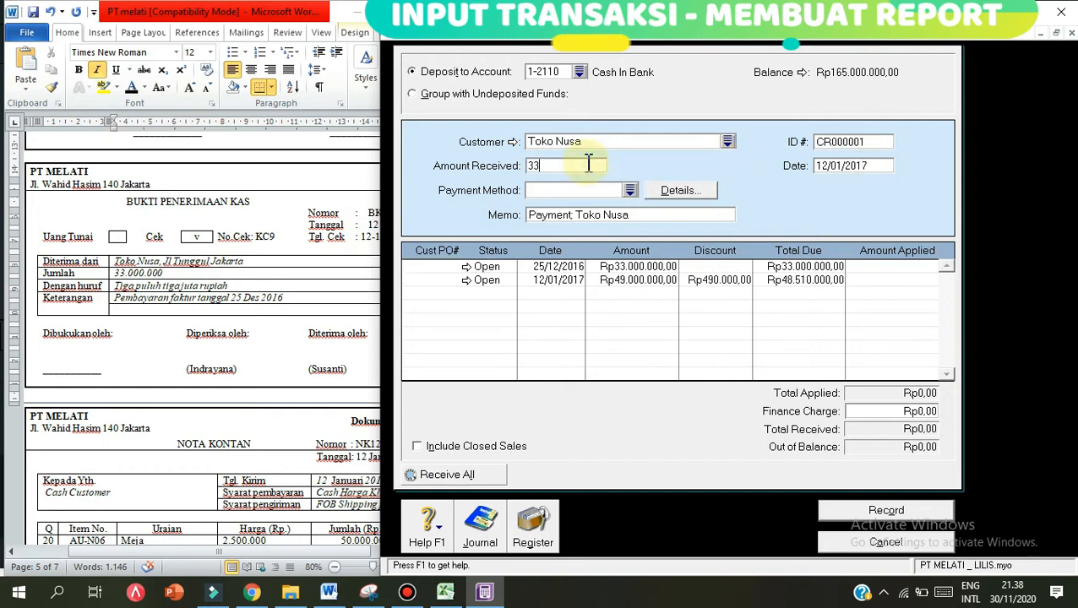
type(".000.000000")
key("Tab")
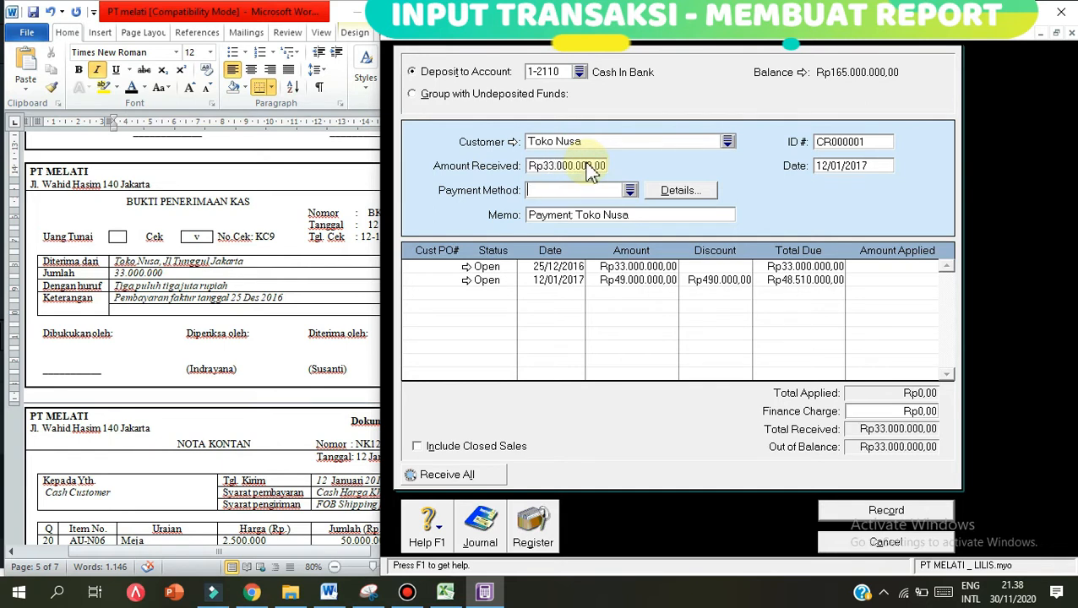
left_click(875, 267)
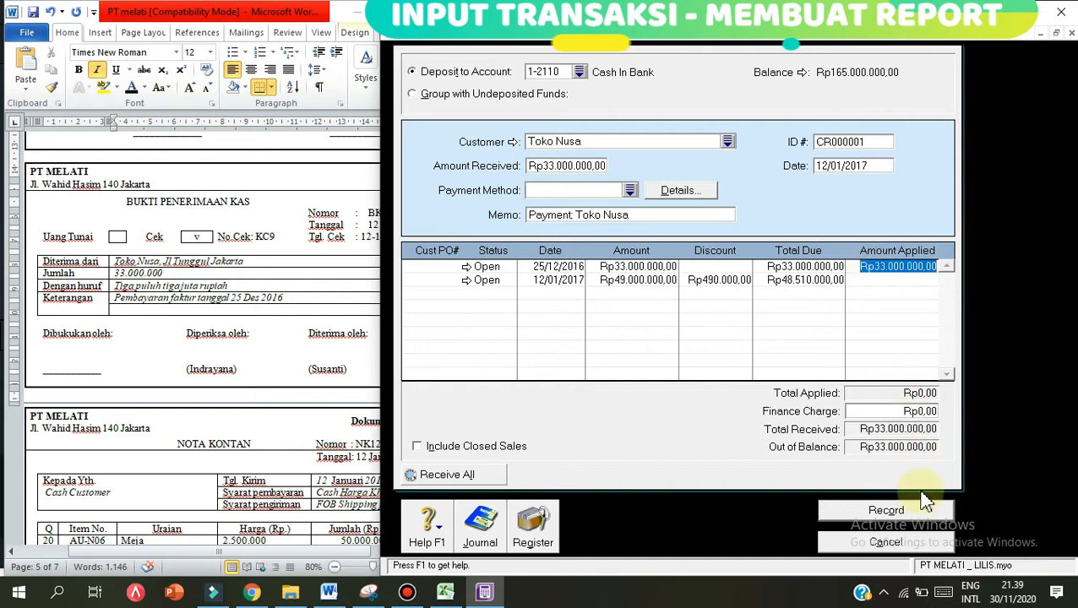
- Copy receipt number BKM12-3 from the Word document into the payment's ID field and record the payment
left_click(362, 221)
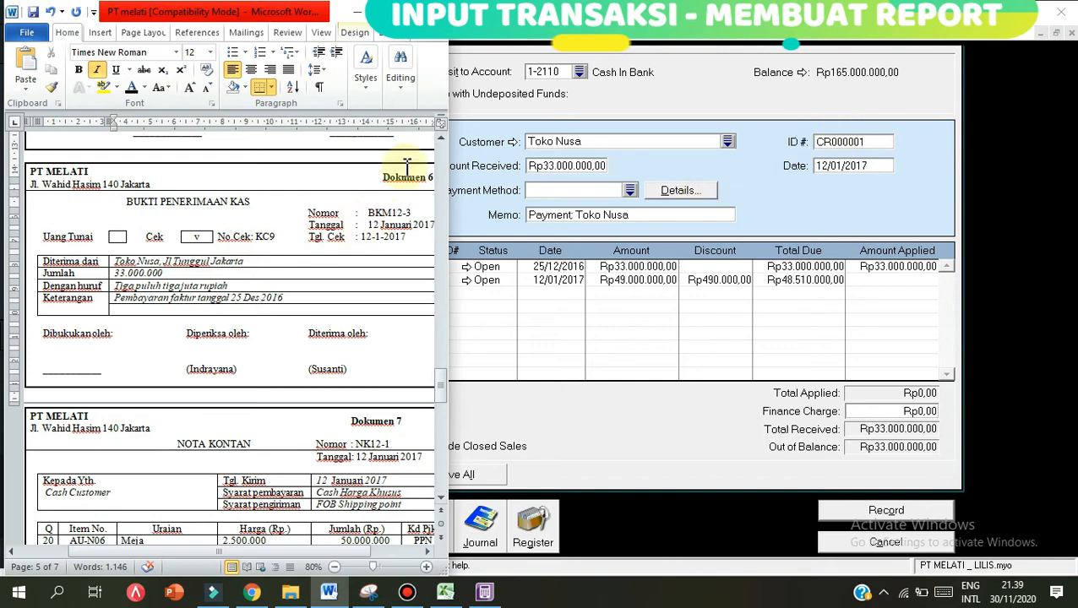
left_click_drag(369, 214, 406, 213)
key("ctrl+c")
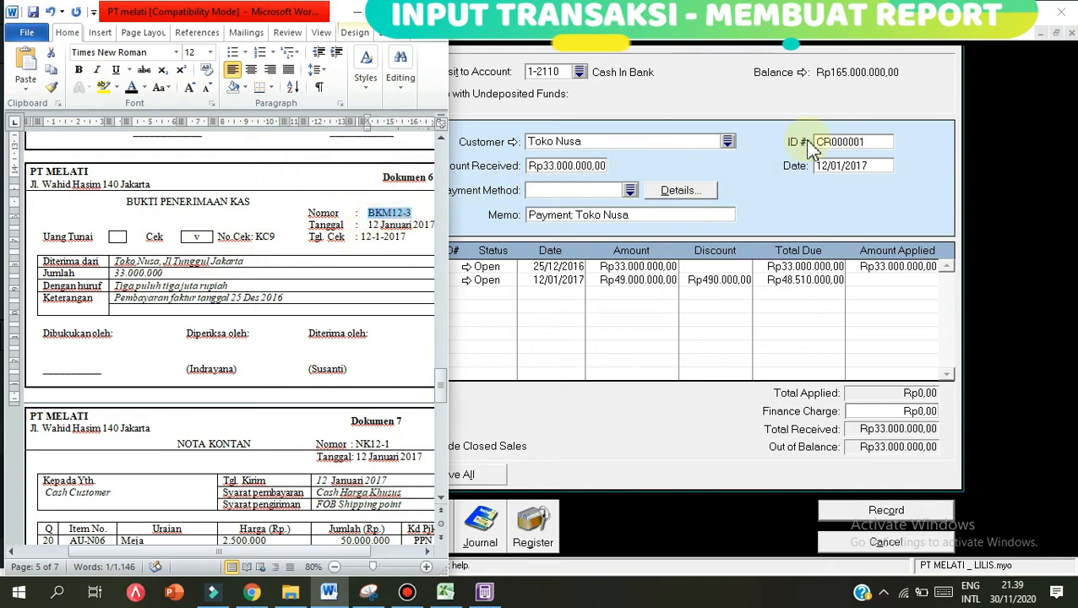
left_click(883, 140)
key("ctrl+v")
left_click(885, 510)
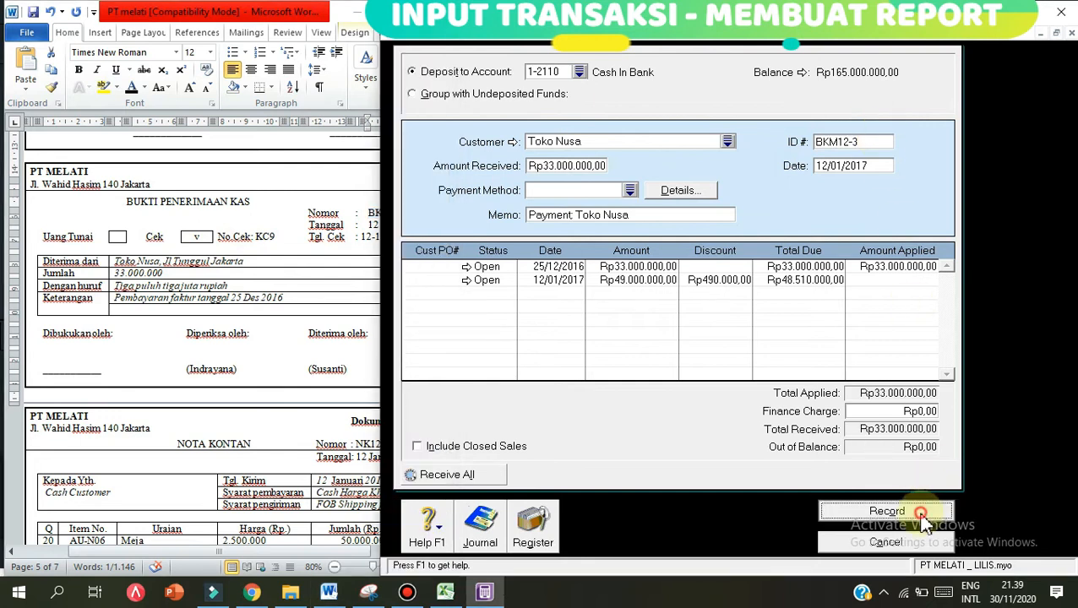
- Return to the Word document and bring cash note NK12-1 (Dokumen 7) fully into view
left_click(256, 284)
scroll(258, 283, "down", 6)
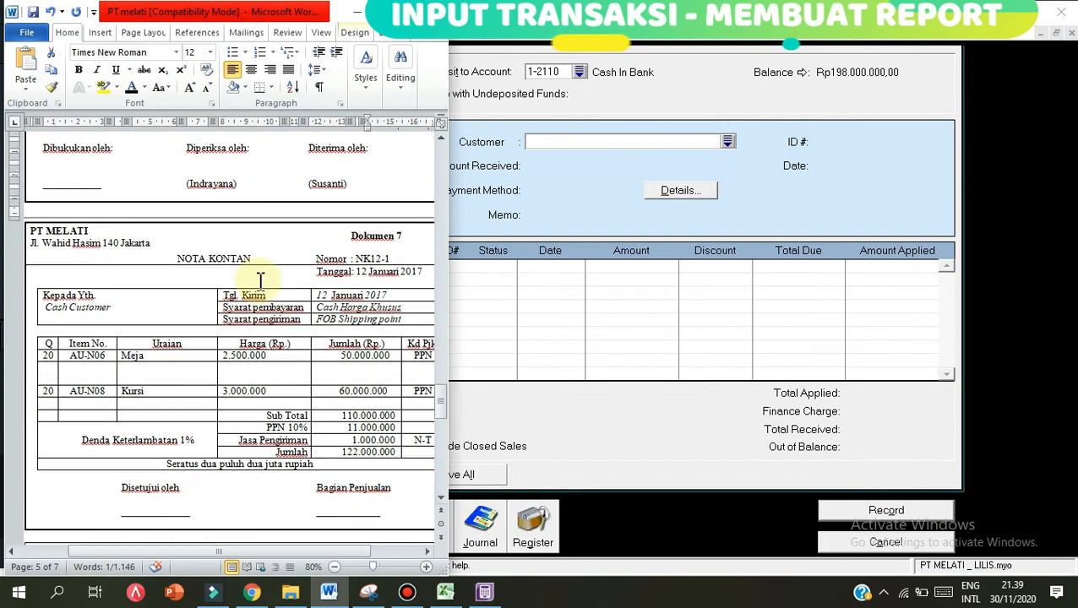
scroll(253, 291, "down", 1)
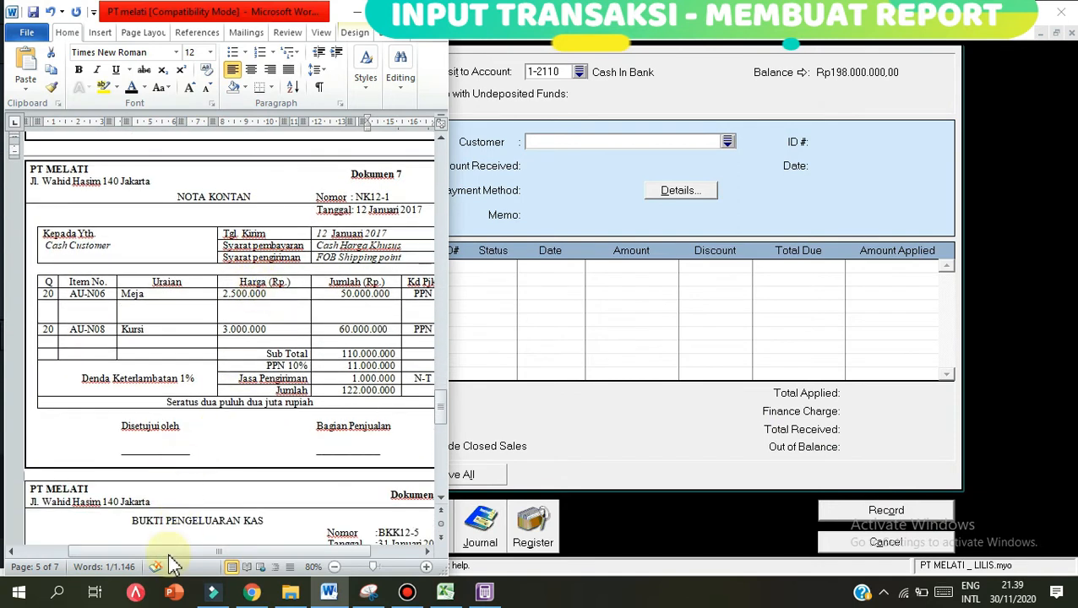
left_click_drag(168, 555, 179, 555)
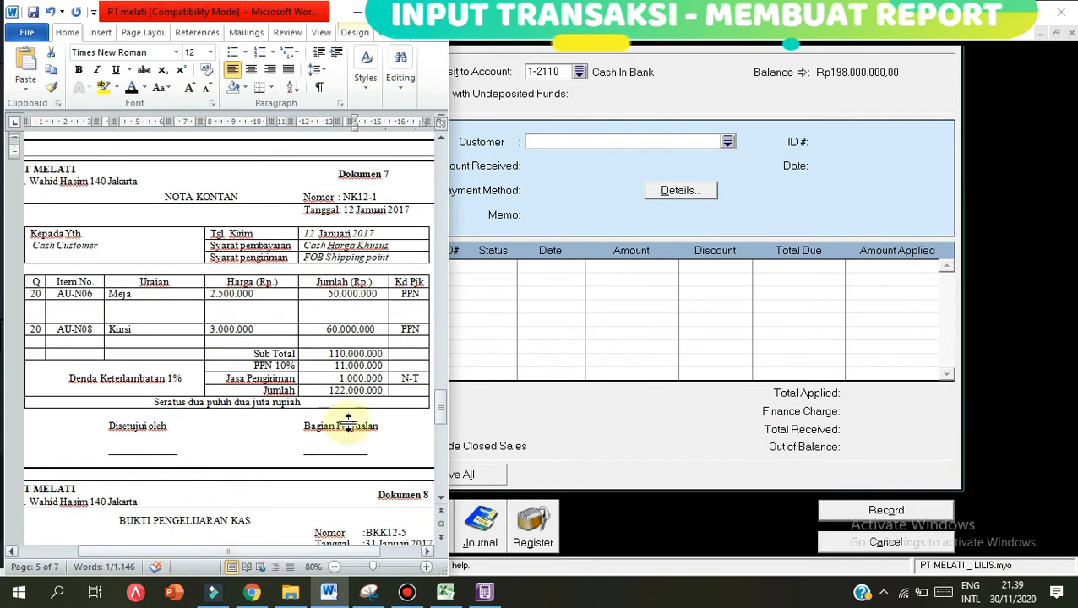
- Leave the payment form in ABSS and start a new sales invoice, quick-adding Cash Customer as its customer
left_click(686, 437)
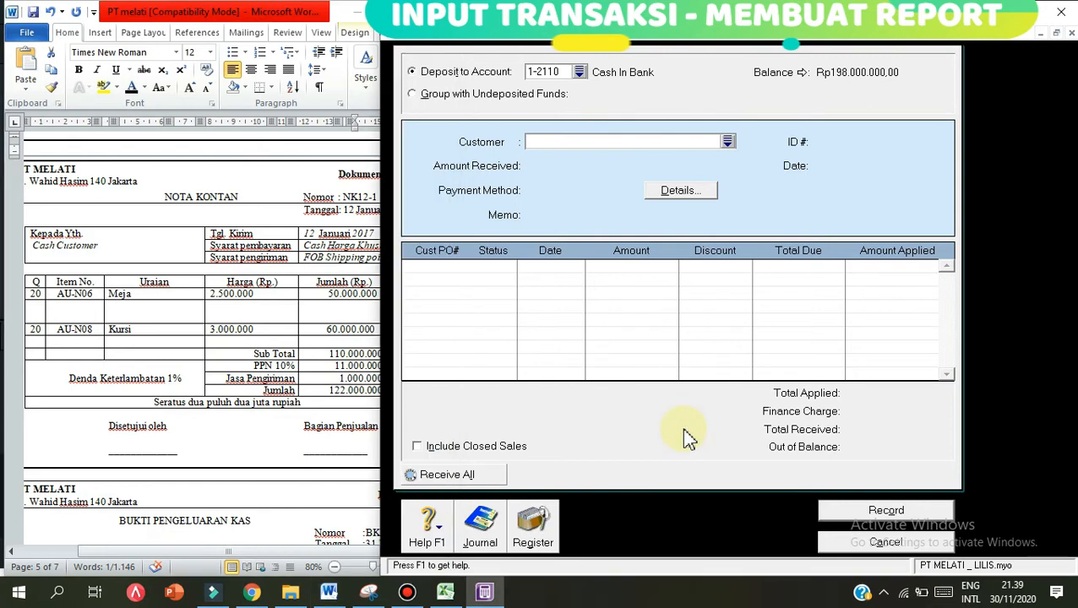
key("Escape")
left_click(740, 240)
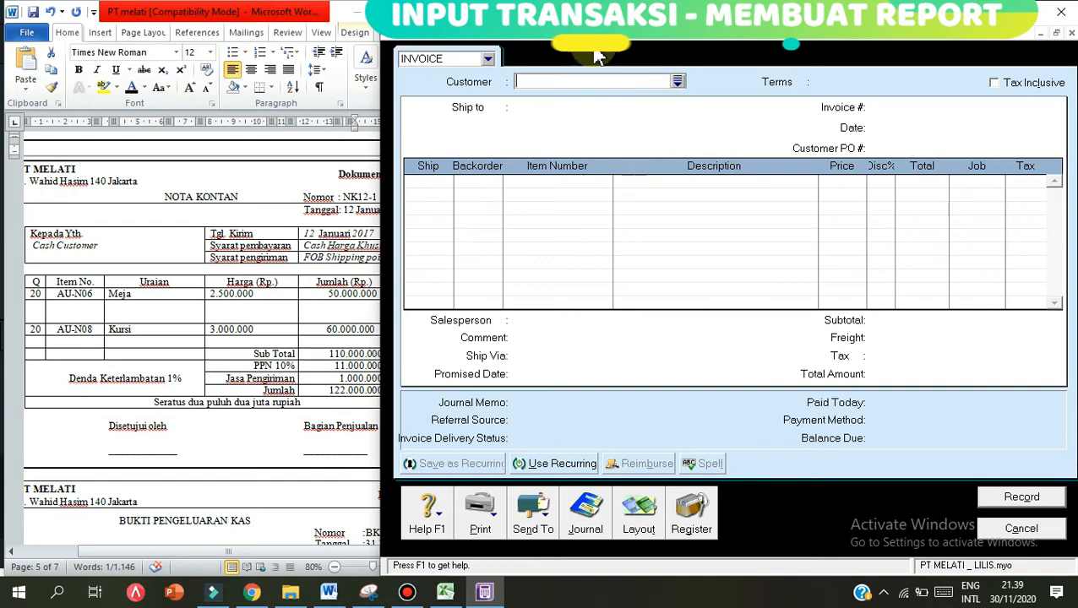
type("Cash Custo")
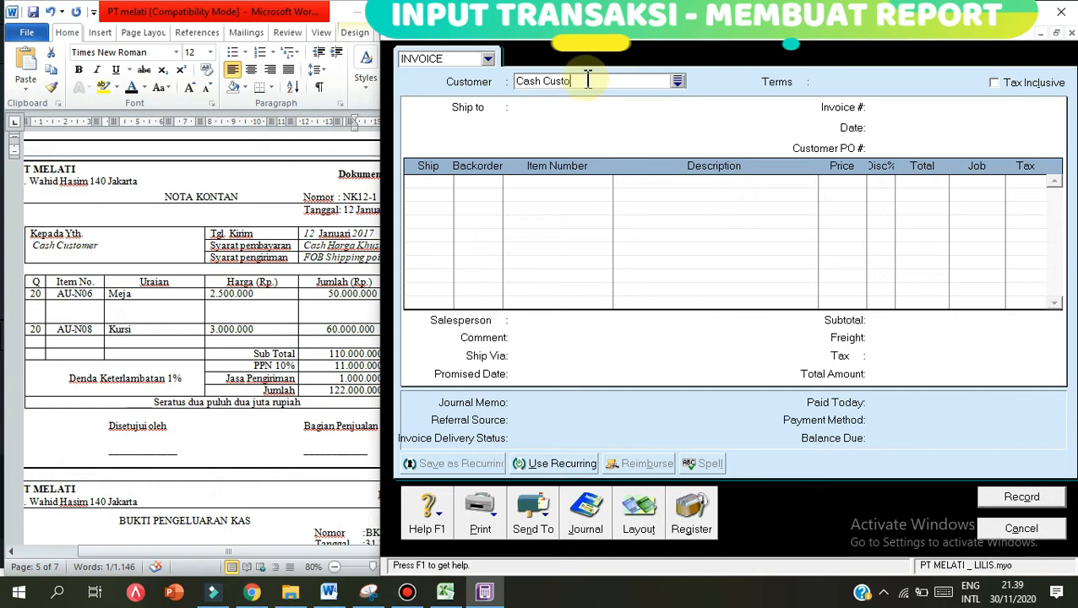
type("mer")
left_click(677, 84)
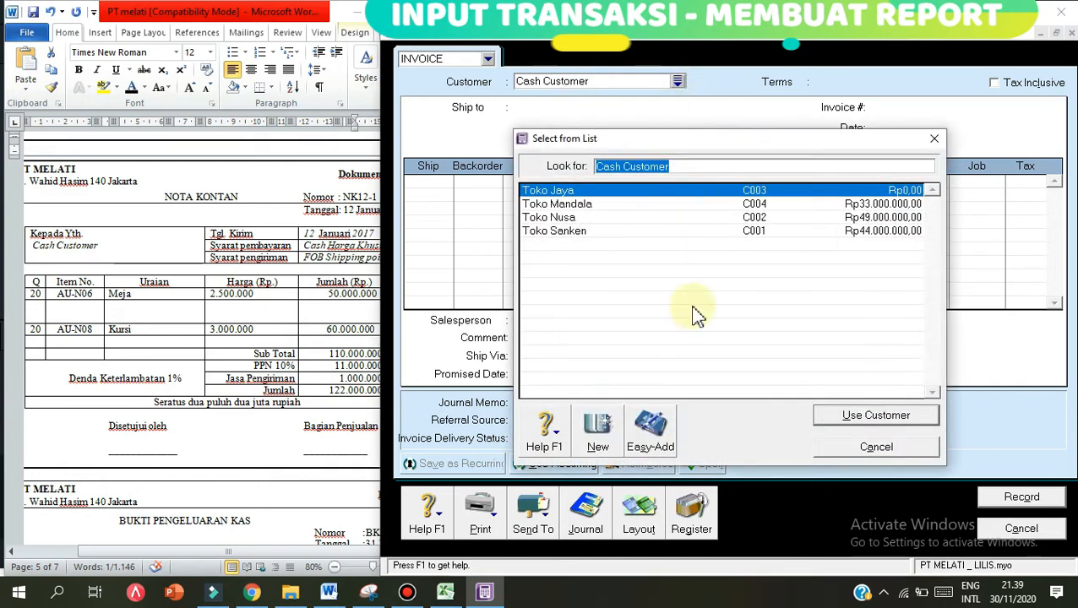
left_click(650, 447)
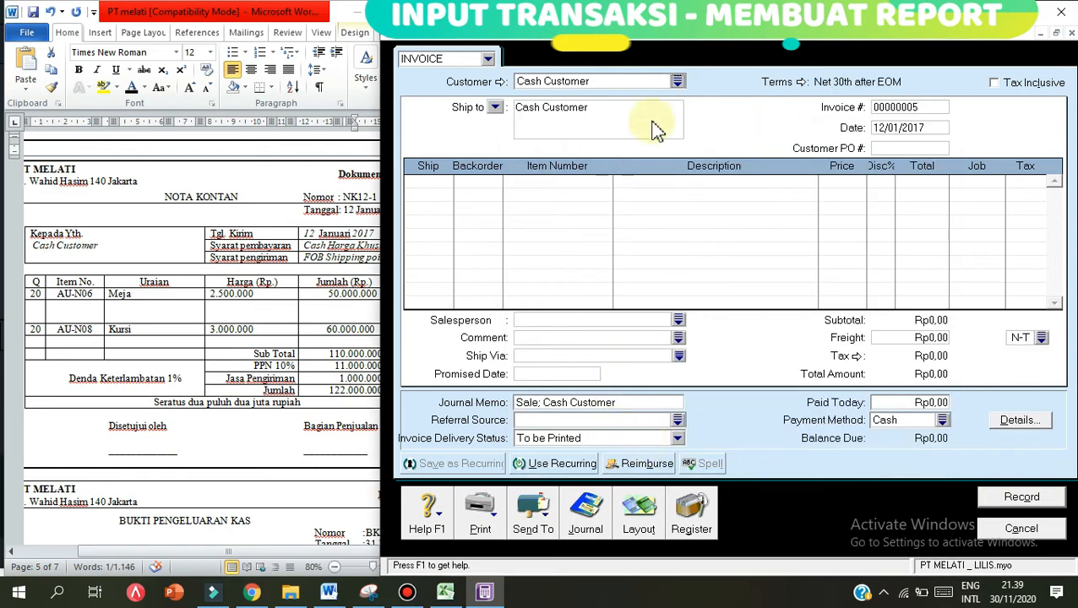
- Set the Cash Customer invoice's credit terms to C.O.D
left_click(800, 82)
left_click(811, 173)
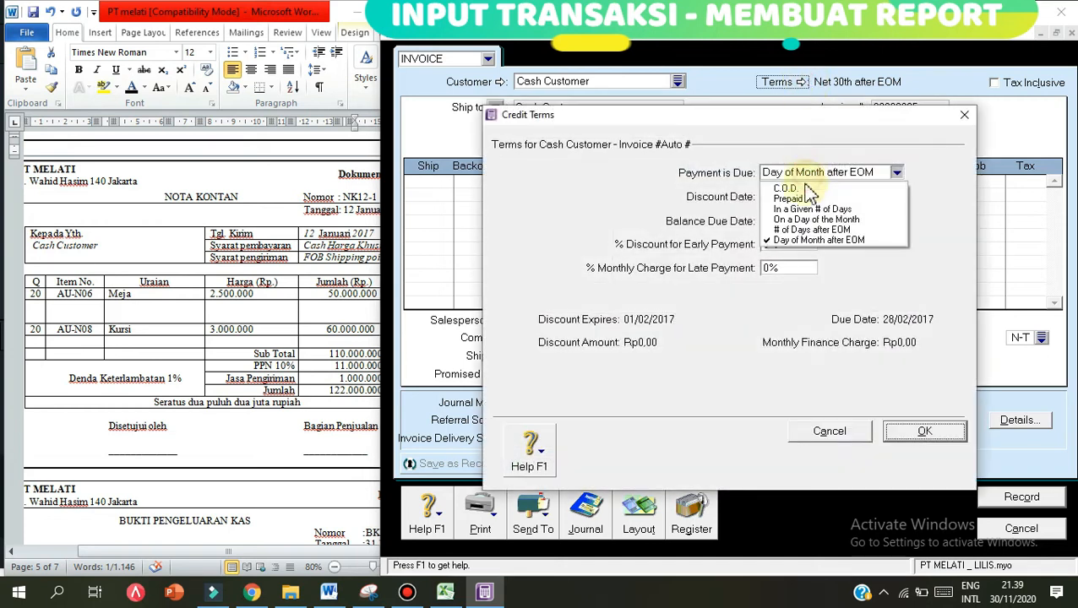
left_click(790, 186)
left_click(925, 434)
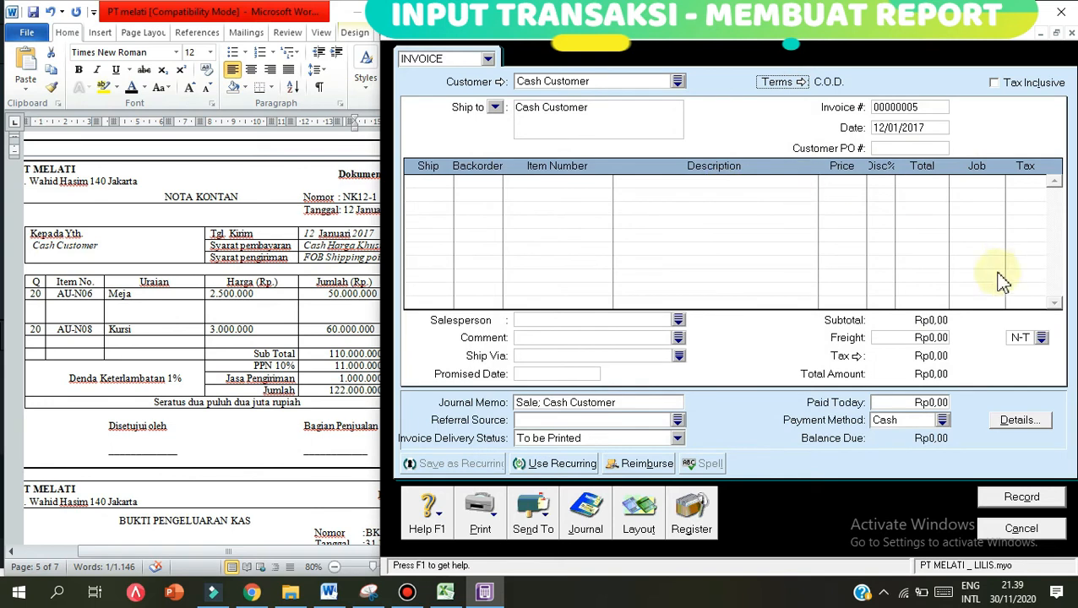
- Set the Cash Customer invoice's number to NK12-1
left_click(438, 183)
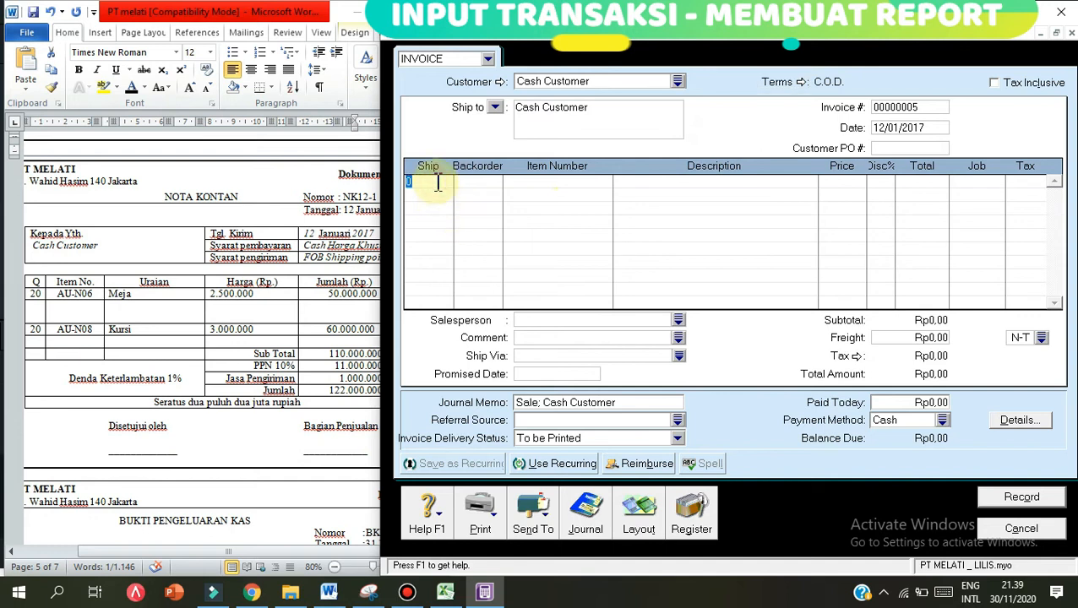
left_click(904, 108)
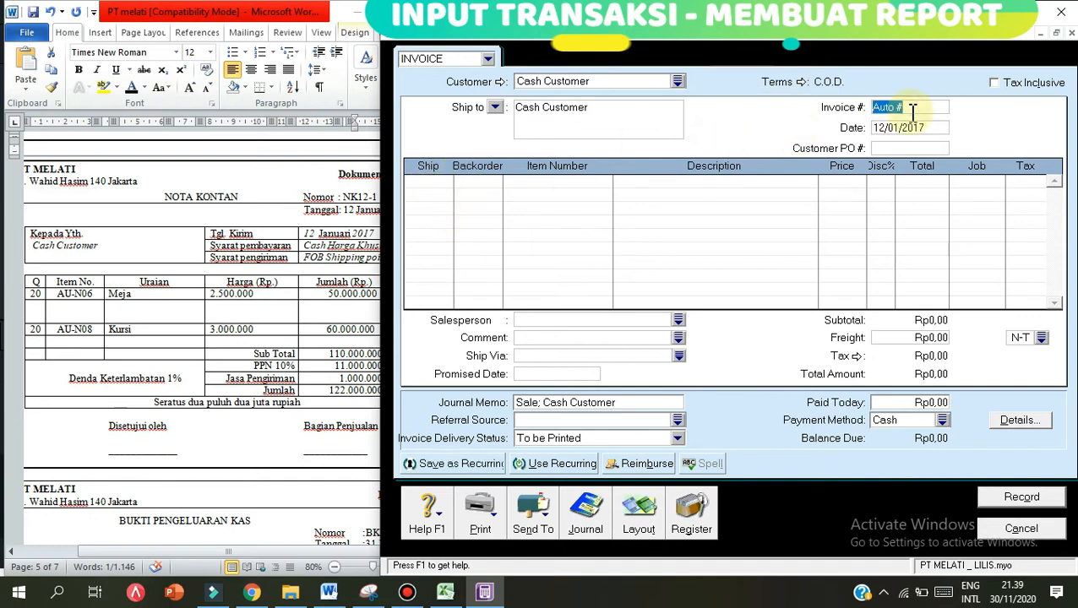
type("NK12")
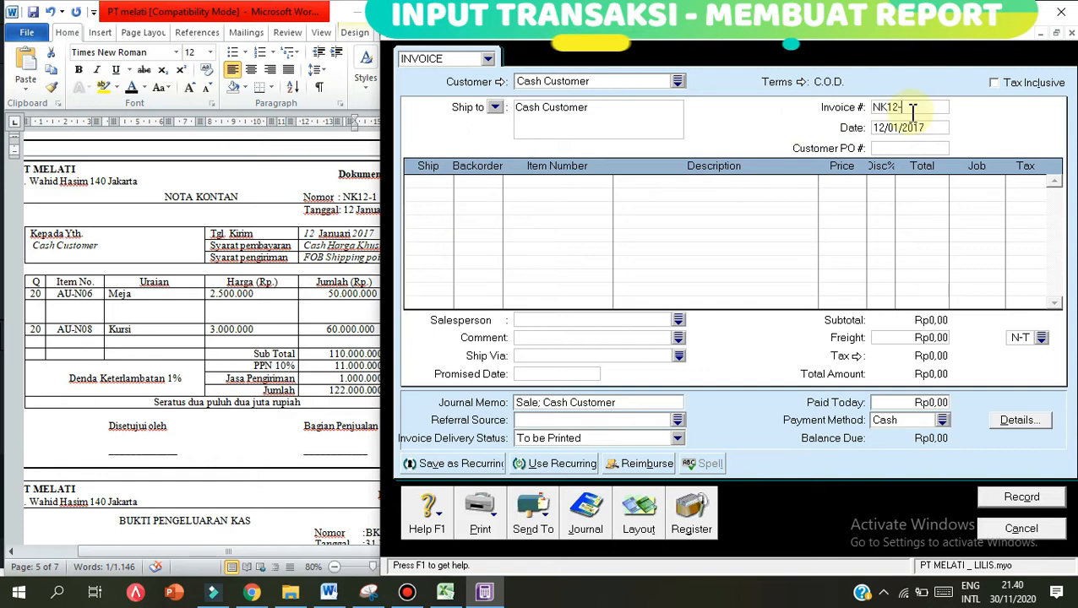
type("-1")
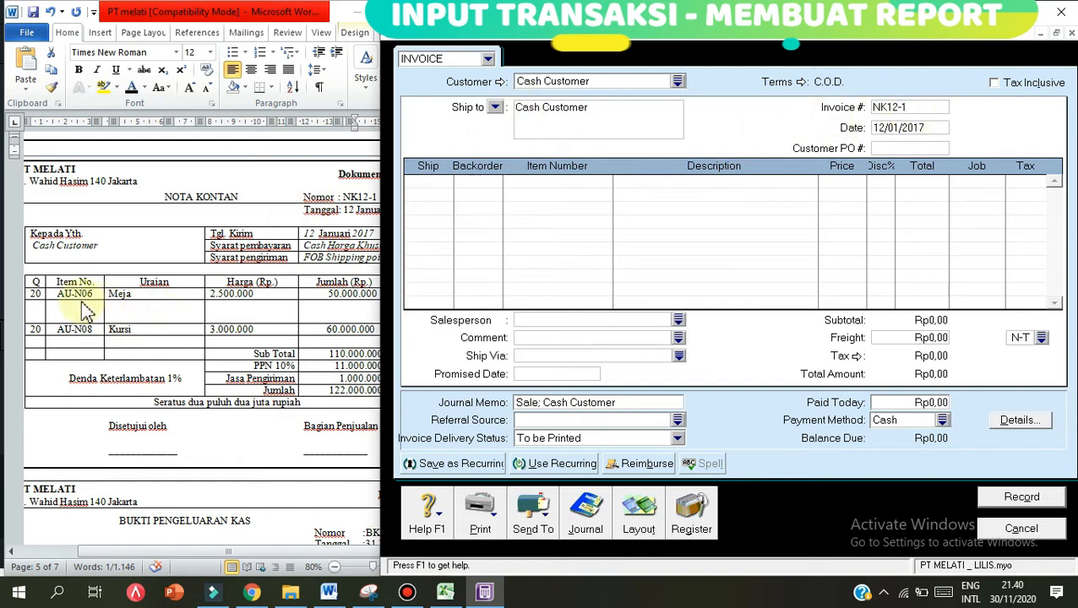
- Add 20 units of item AU-N06 (Meja) as the invoice's first line at a price of 2,500,000
left_click(428, 182)
type("20")
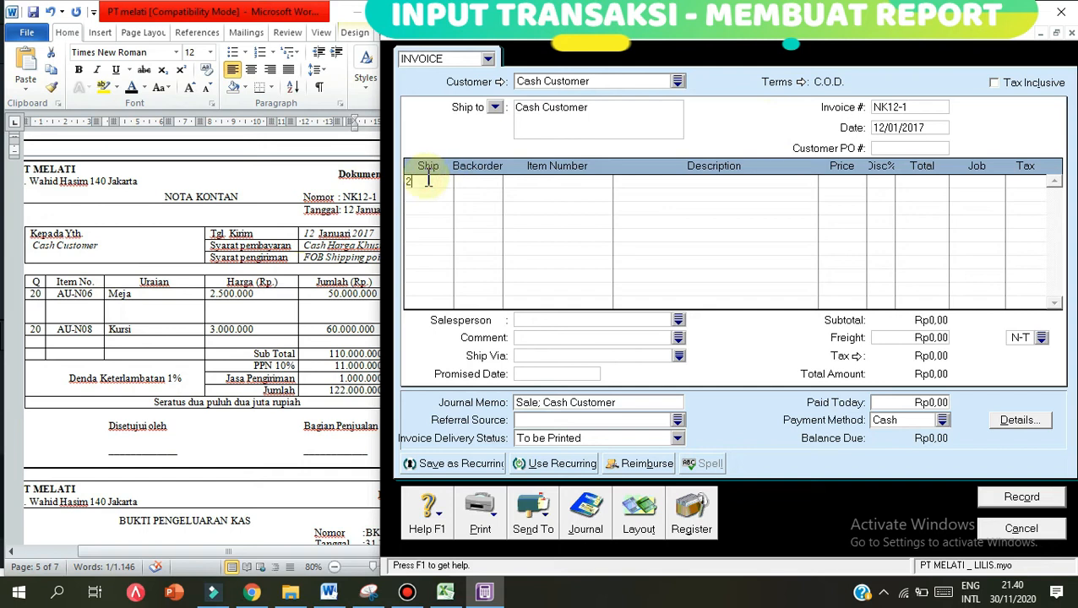
key("Tab")
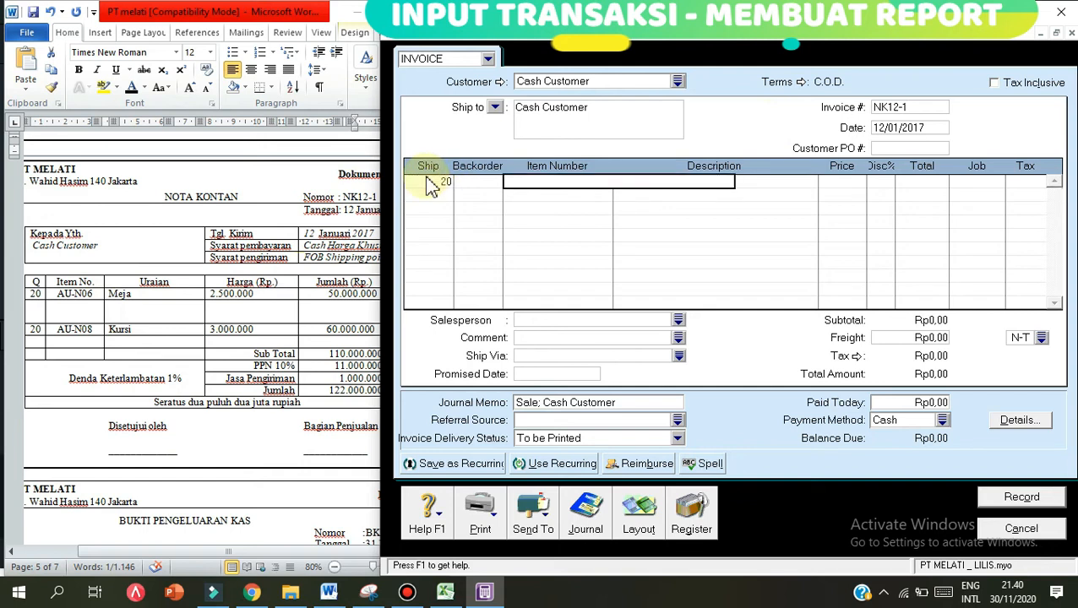
key("Tab")
left_click(536, 192)
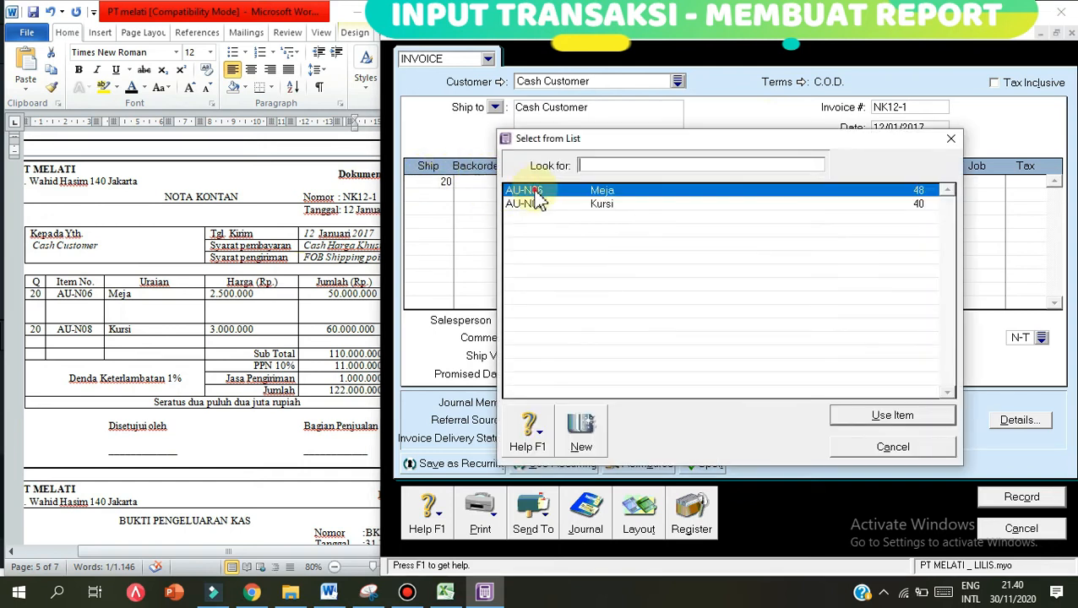
double_click(537, 196)
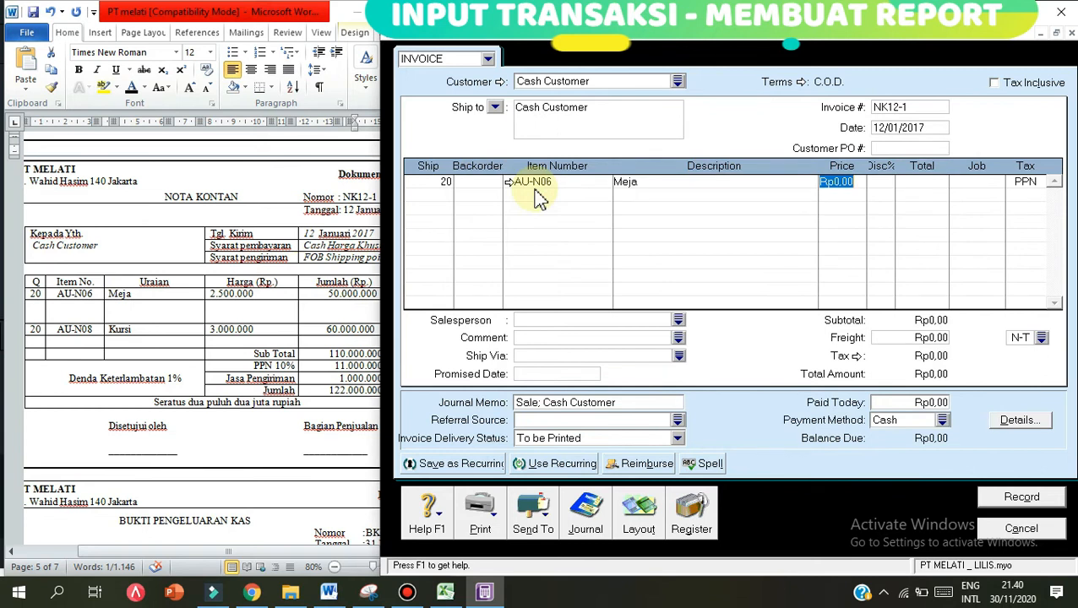
type("2500000")
key("Tab")
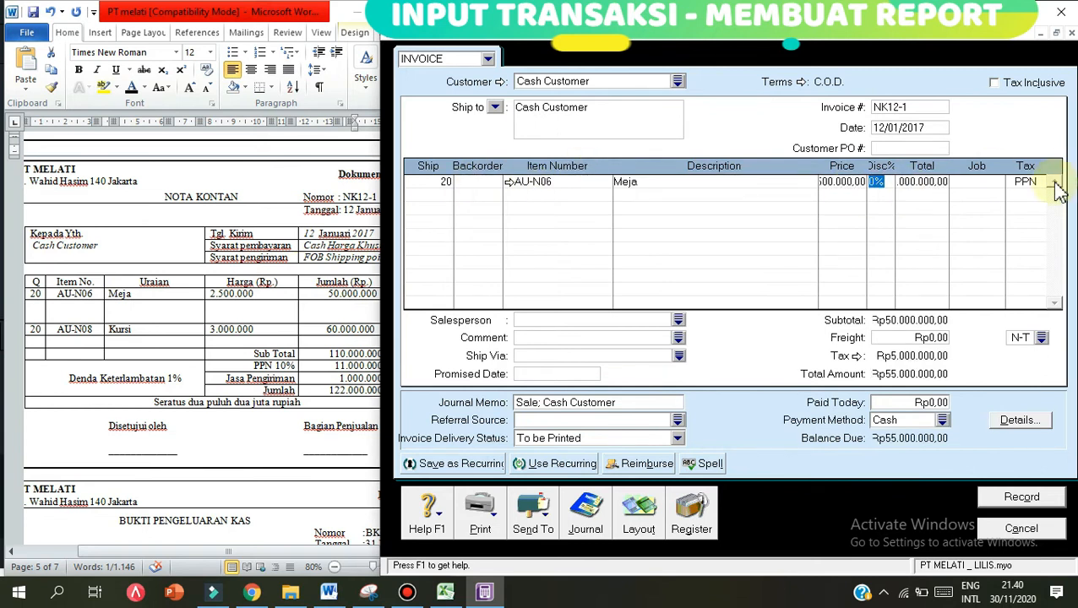
- Add 20 units of item AU-N08 (Kursi) as the invoice's second line at a price of 3,000,000
left_click(439, 197)
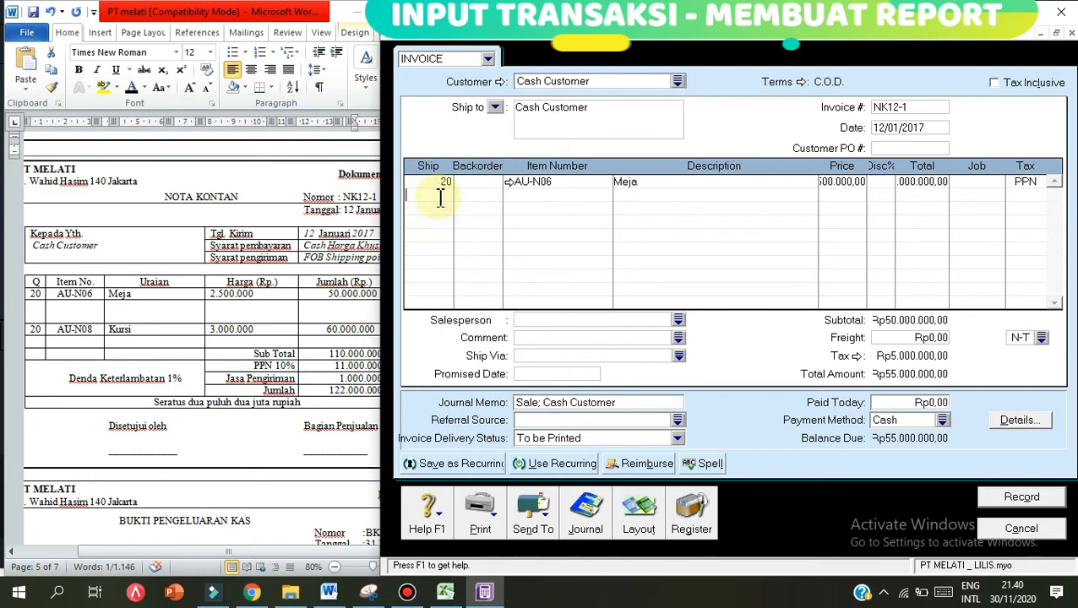
key("Tab")
key("Tab")
key("Tab")
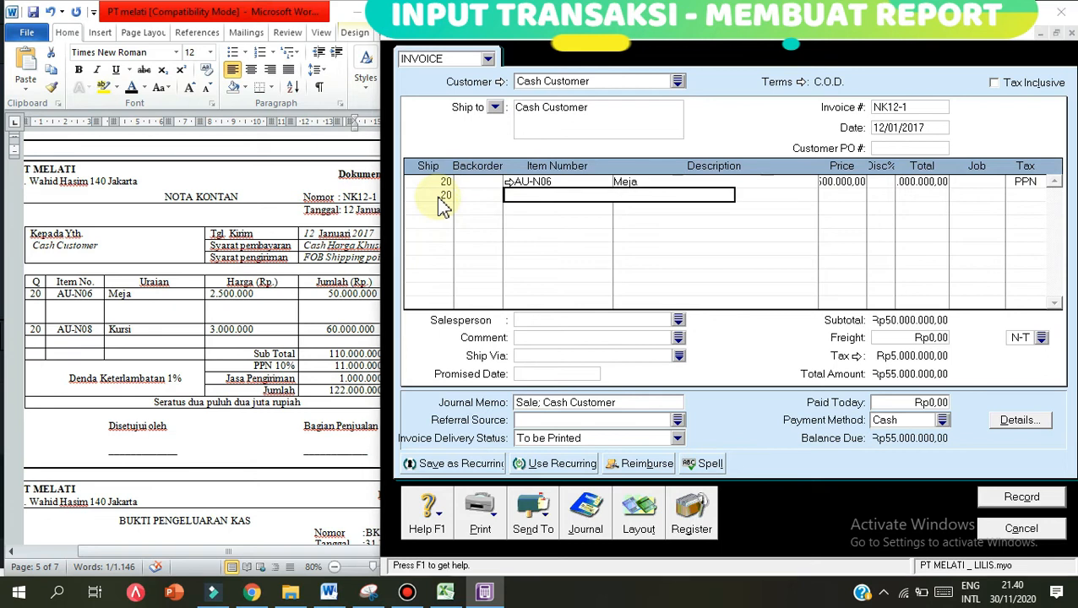
double_click(539, 204)
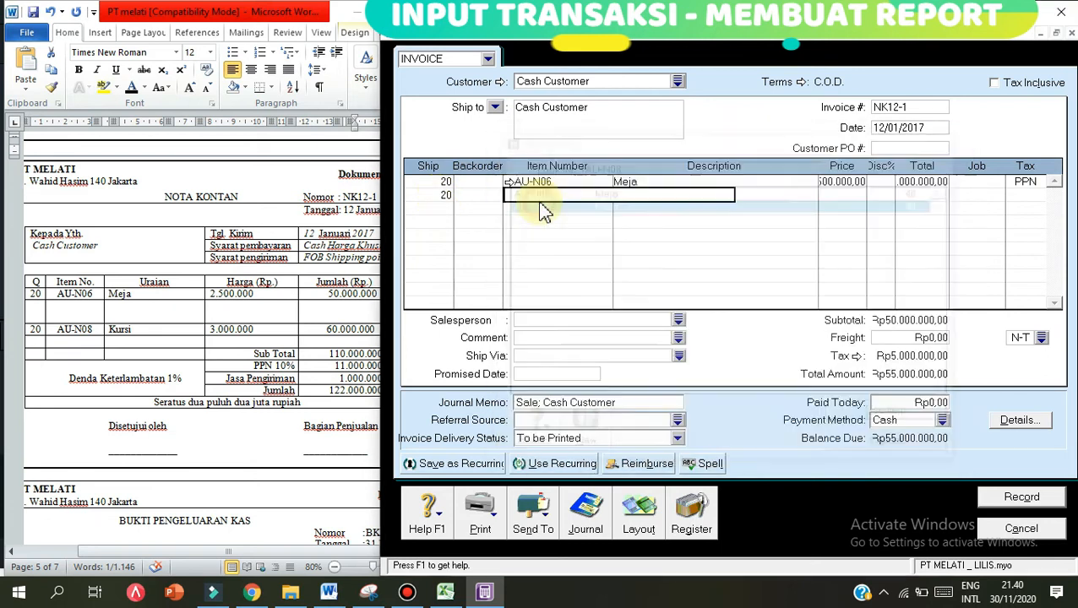
type("3000000")
key("Tab")
key("Tab")
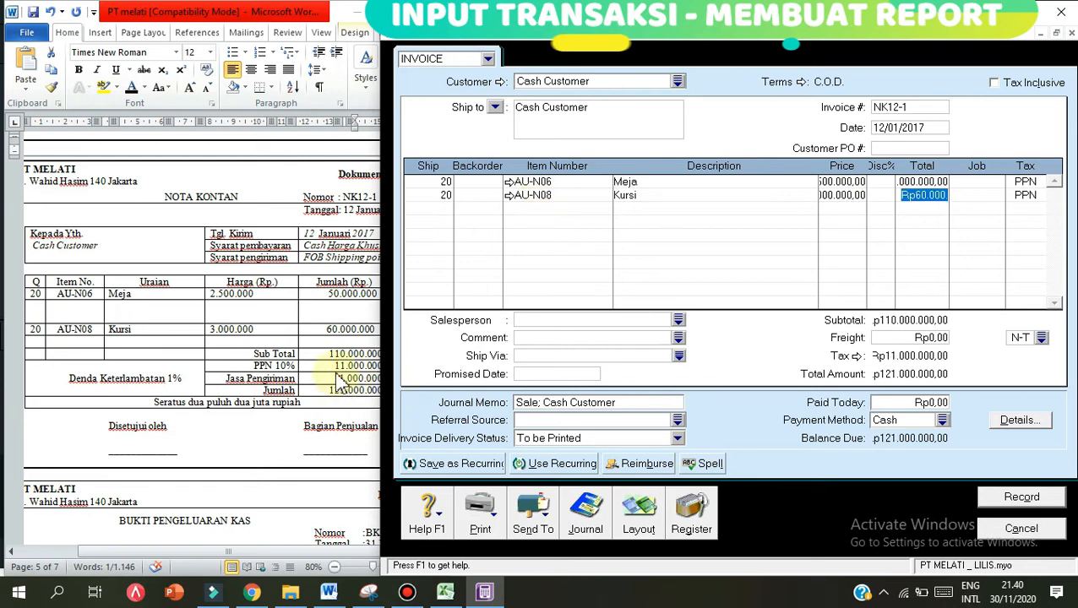
- Set the invoice's freight charge to Rp1,000,000
left_click(904, 338)
type("100000")
key("Tab")
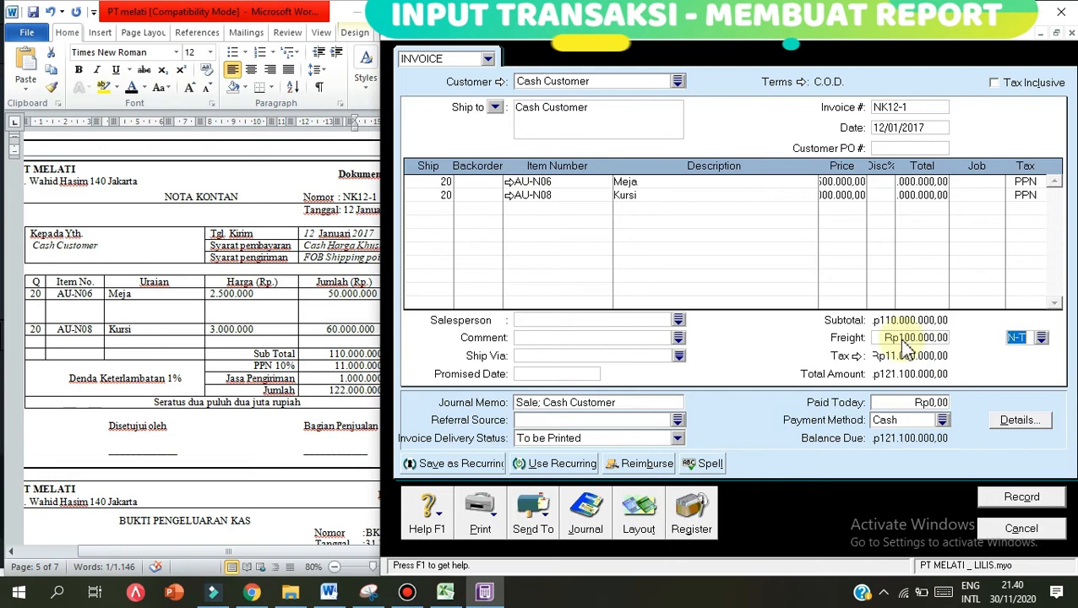
left_click(912, 335)
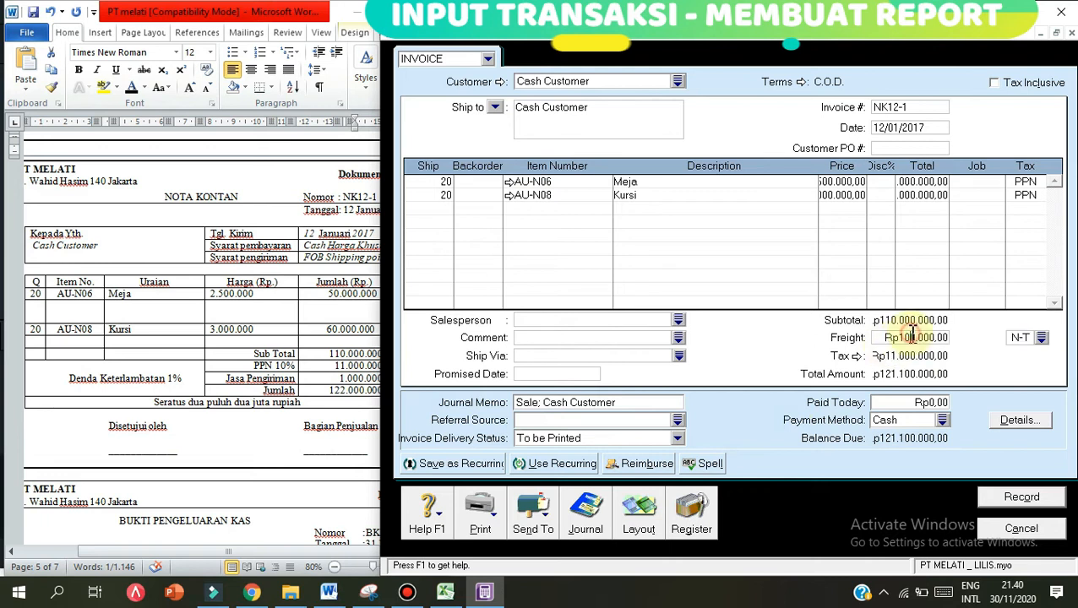
type("0")
key("Tab")
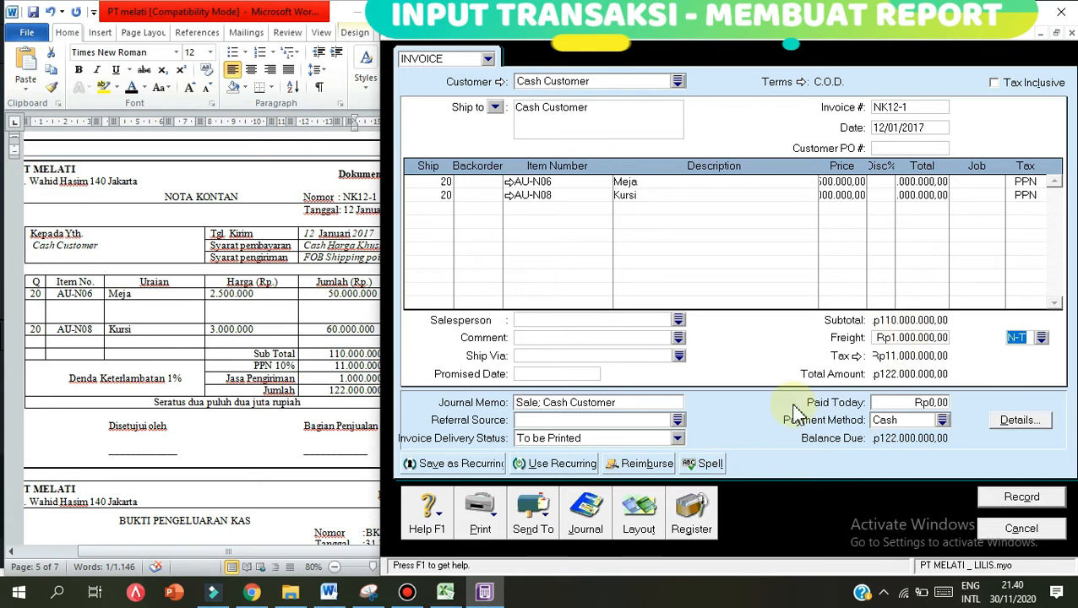
- Check cash note NK12-1 in the Word document and enter 122,000,000 as the amount paid today in ABSS
left_click(239, 385)
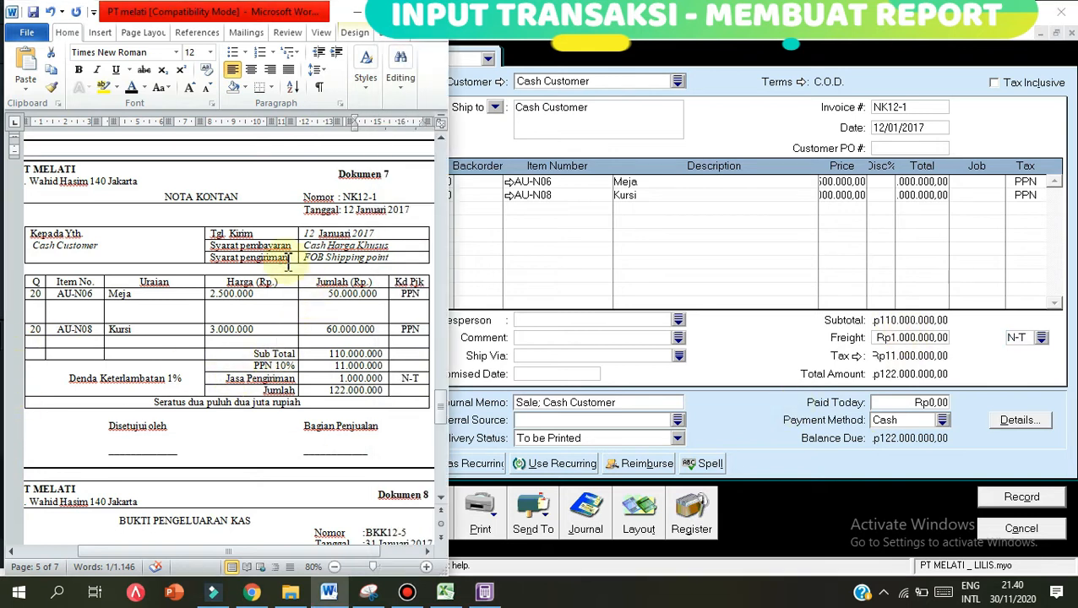
left_click(903, 406)
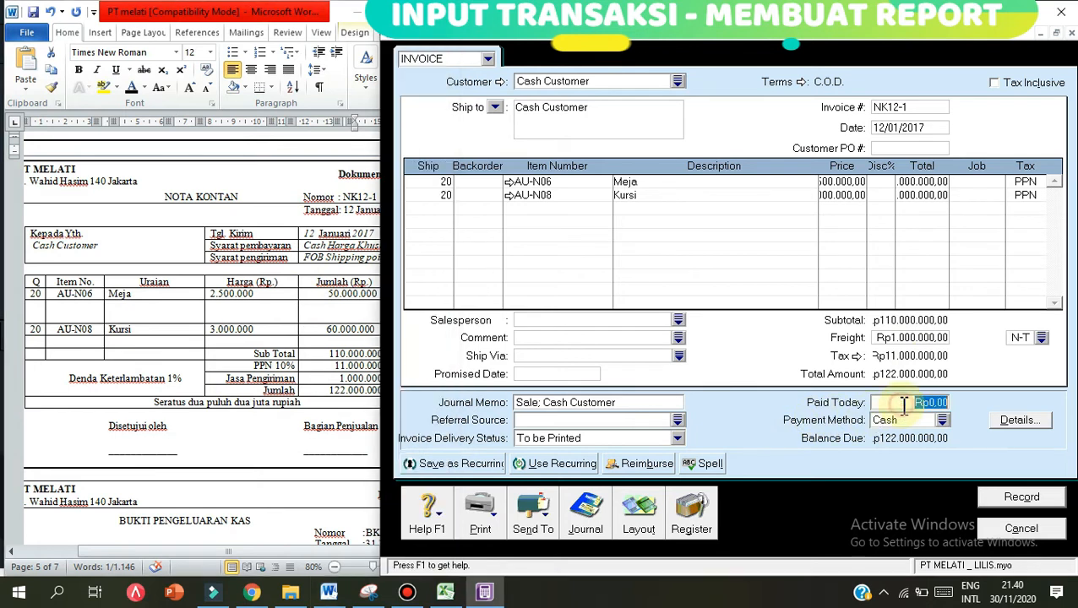
type("122")
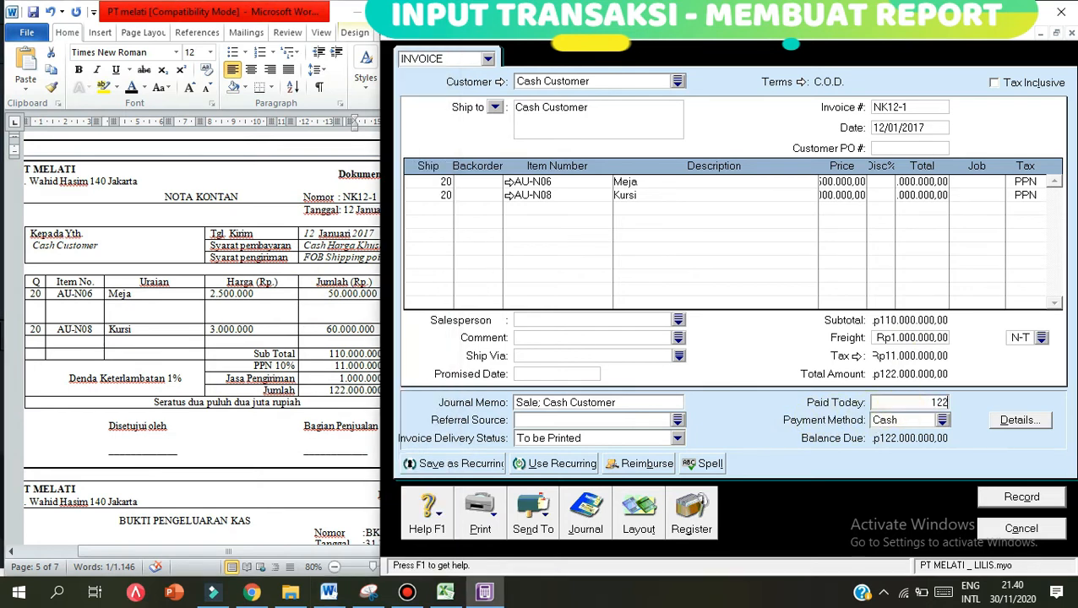
type("000000")
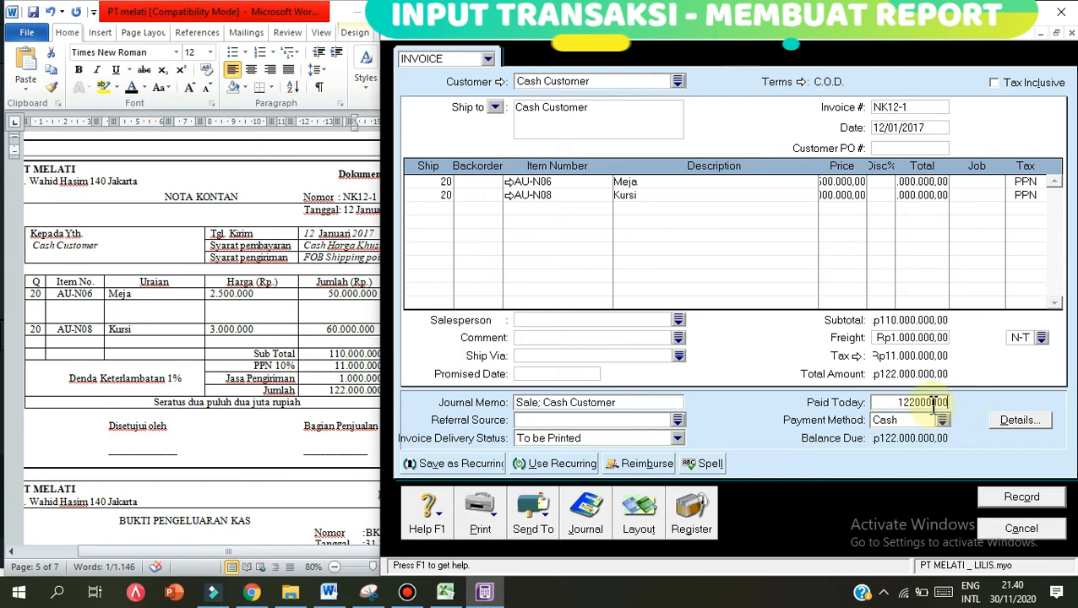
key("Tab")
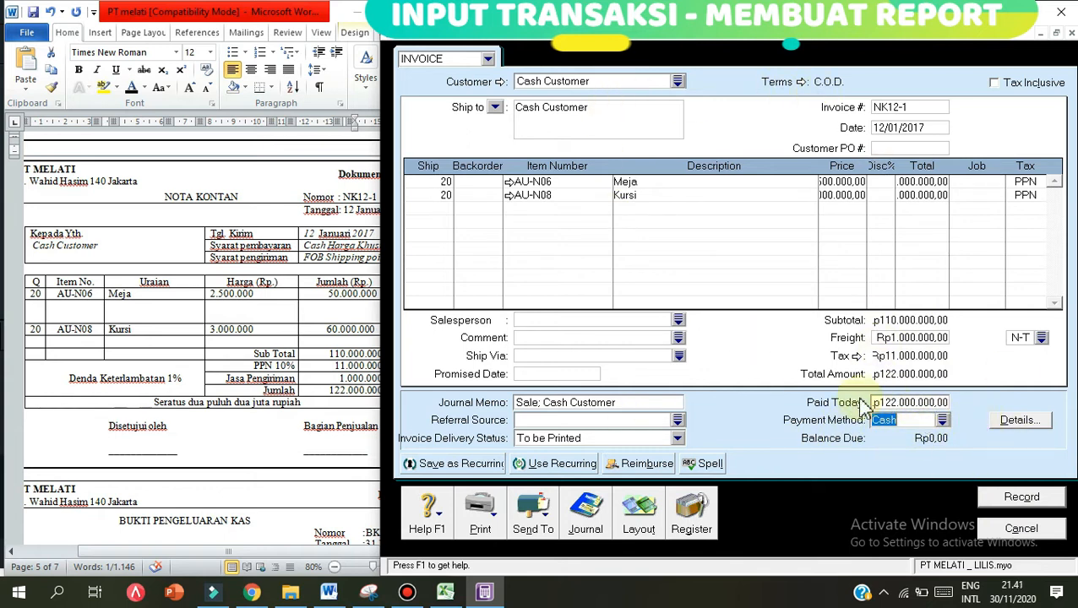
- Record the cash sale, ignoring the spelling suggestions for Meja and Kursi, and leave the invoice form
left_click(1047, 505)
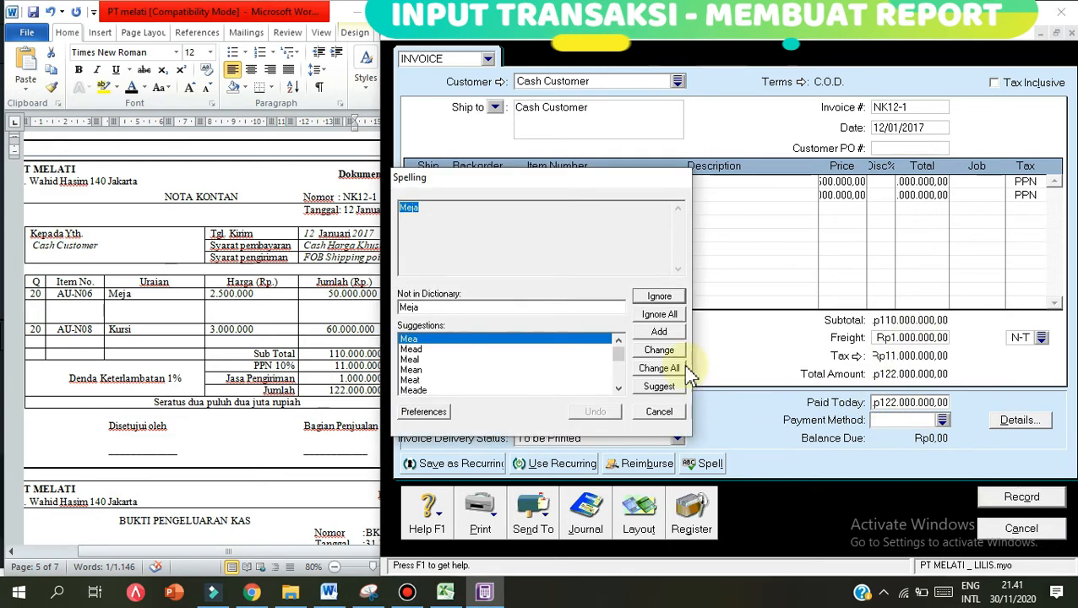
left_click(665, 318)
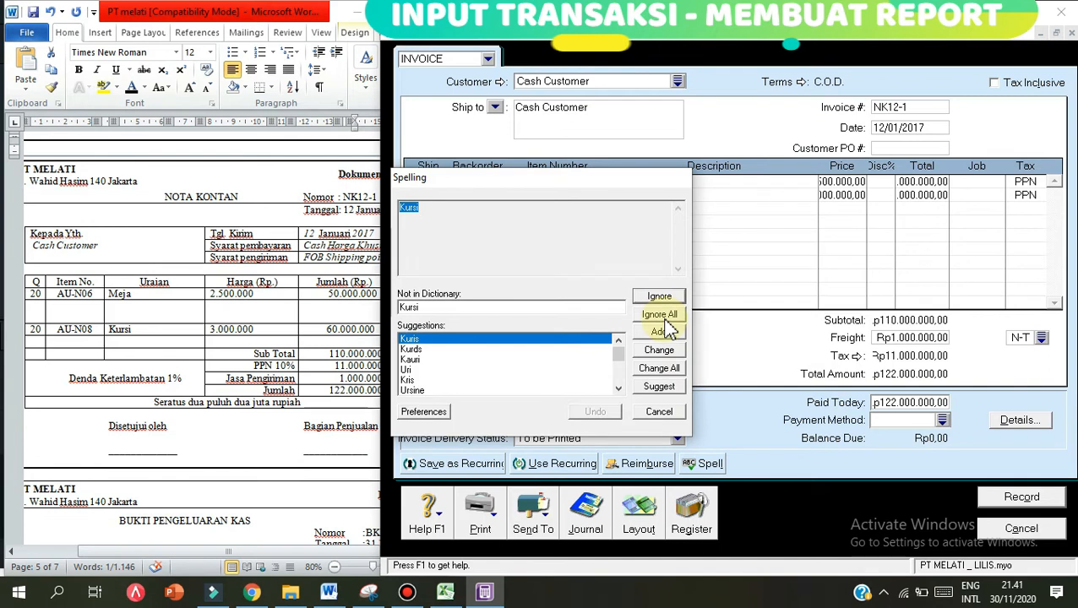
left_click(666, 319)
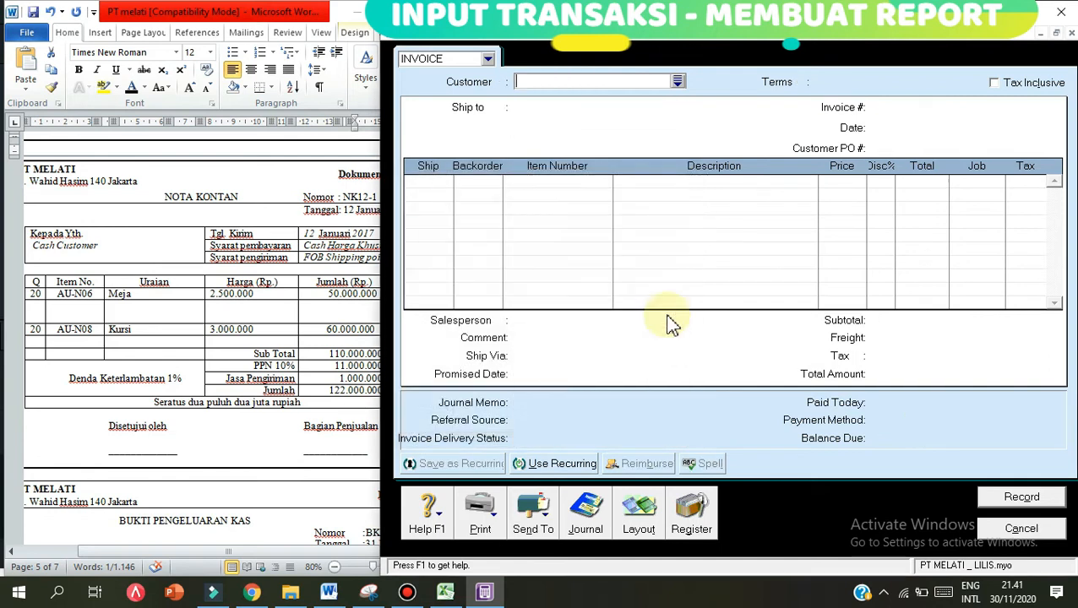
left_click(1021, 529)
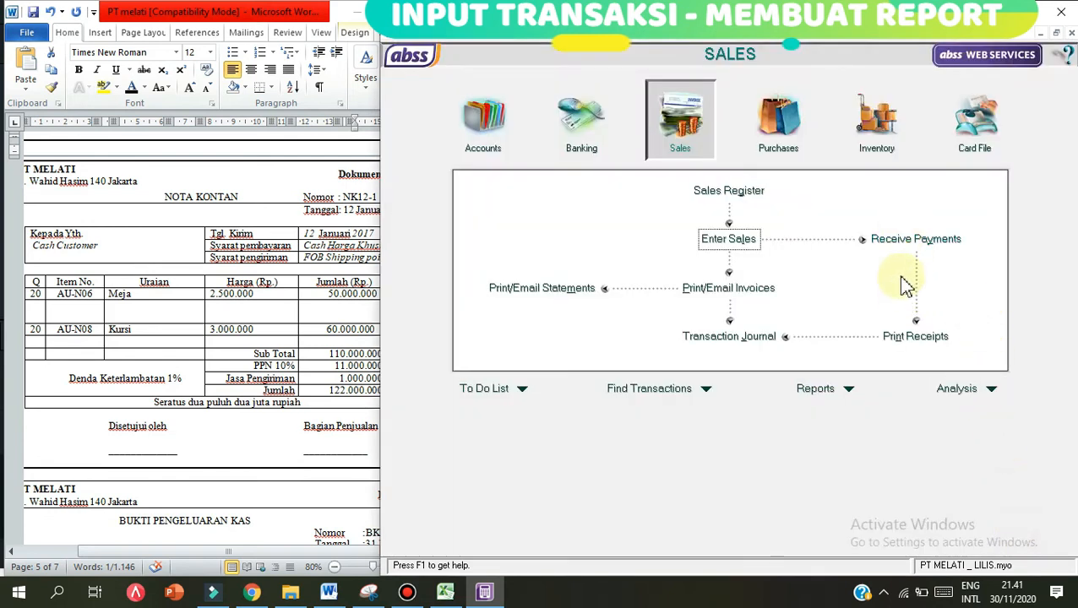
- Return to the Word document and bring cash disbursement voucher BKK12-5 (Dokumen 8) into view
left_click(261, 336)
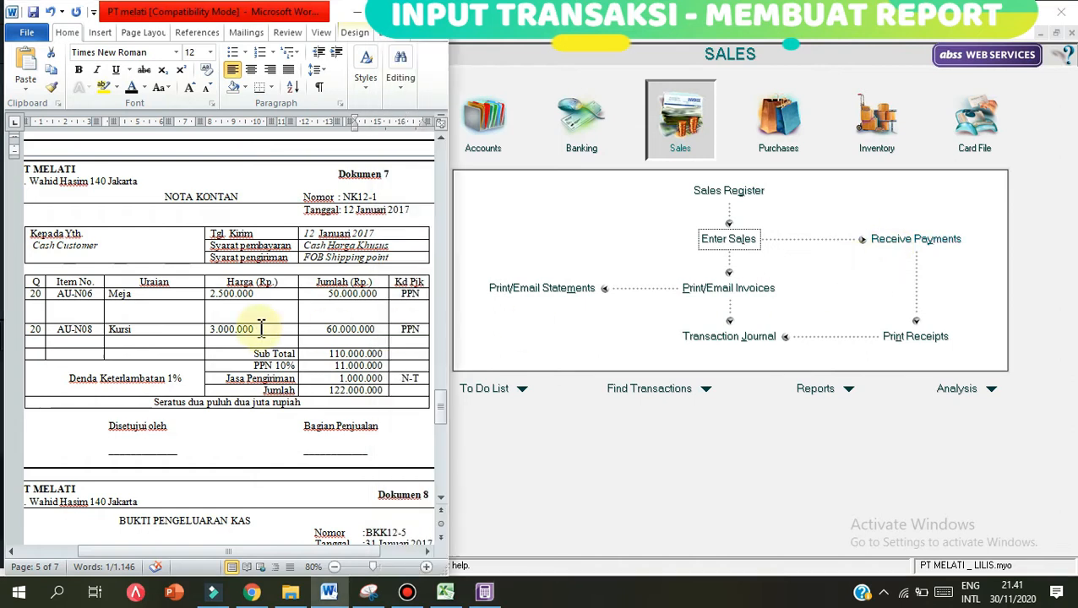
scroll(261, 330, "down", 5)
scroll(259, 329, "down", 3)
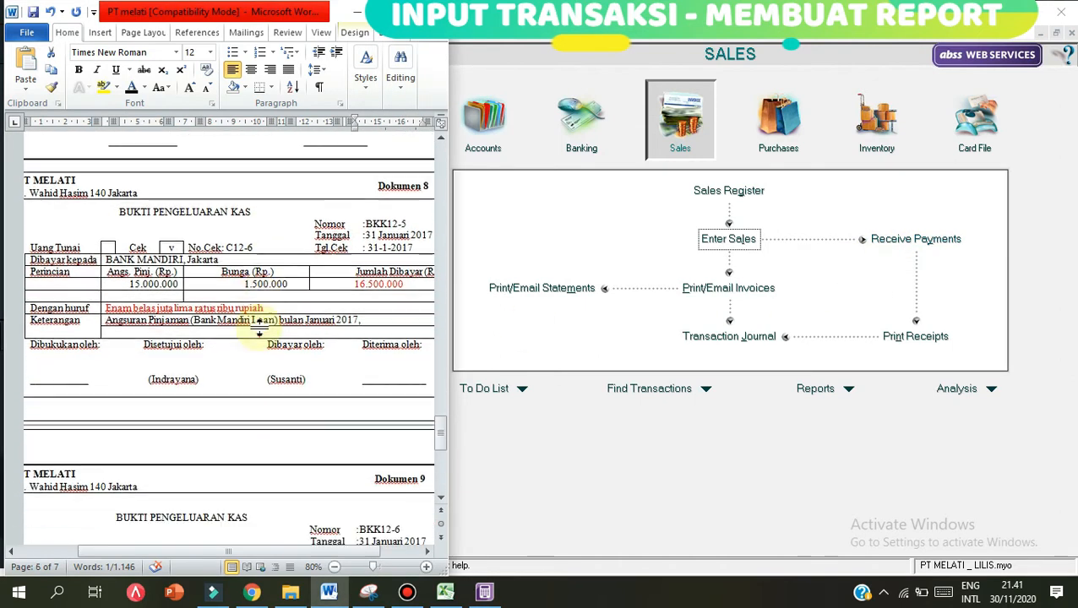
left_click(239, 292)
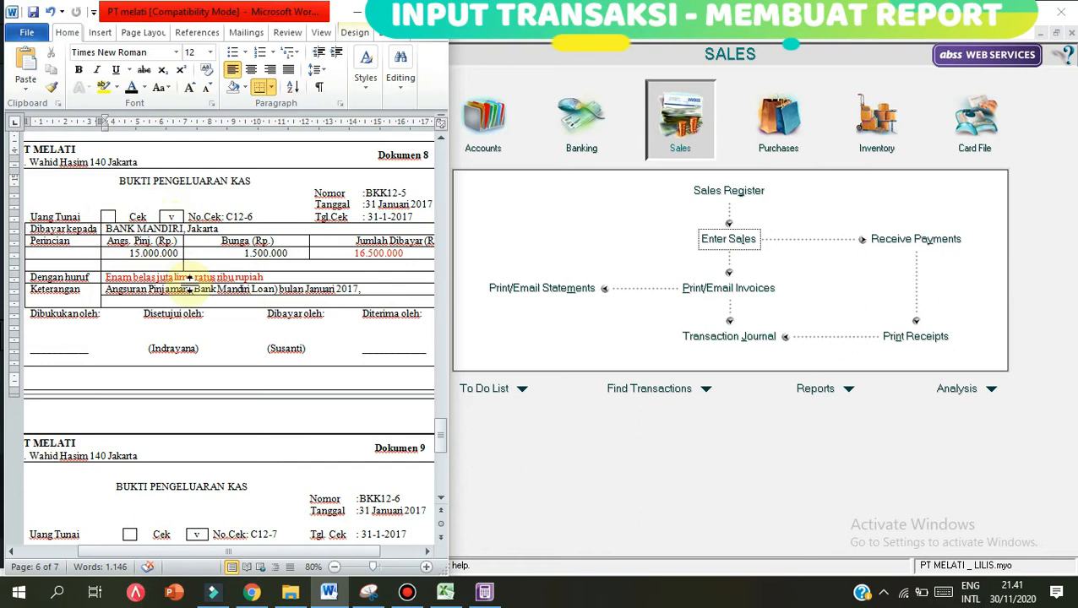
- Switch to ABSS, start a new Spend Money cheque from Cash In Bank and set its cheque number to C12-6
left_click(583, 157)
left_click(558, 203)
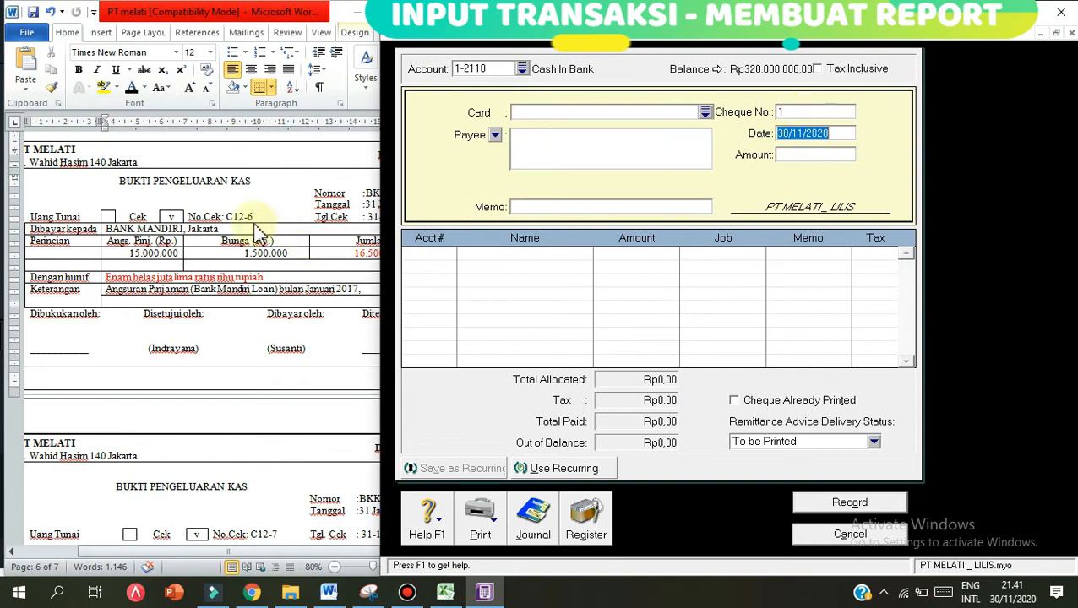
left_click(825, 112)
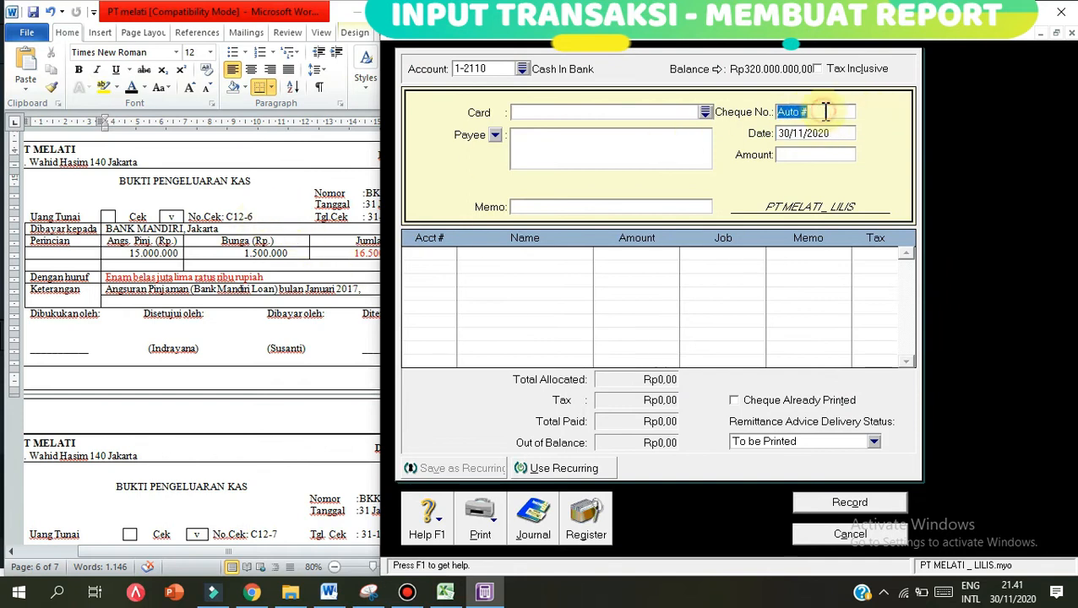
type("C12-6")
key("Tab")
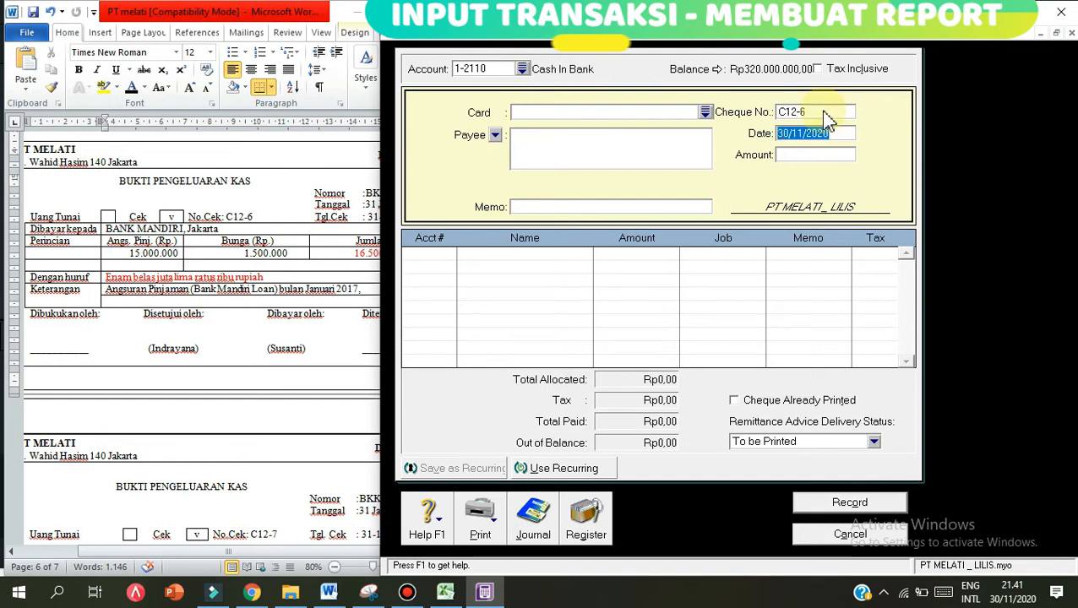
- Check the date of voucher BKK12-5 in the Word document and set the ABSS cheque's date to 31/01/2017
left_click(376, 224)
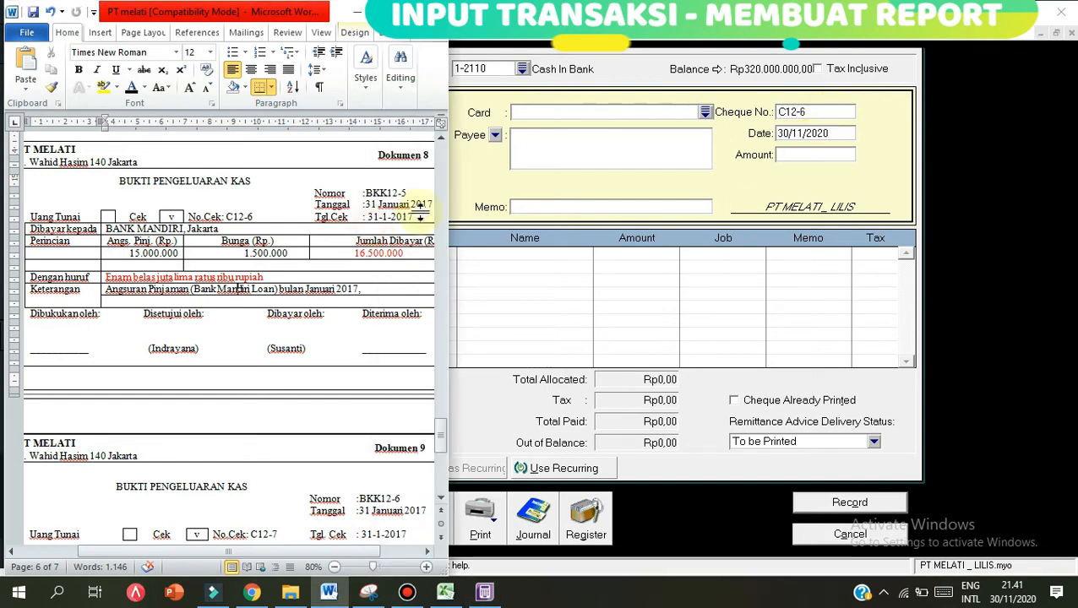
left_click(833, 136)
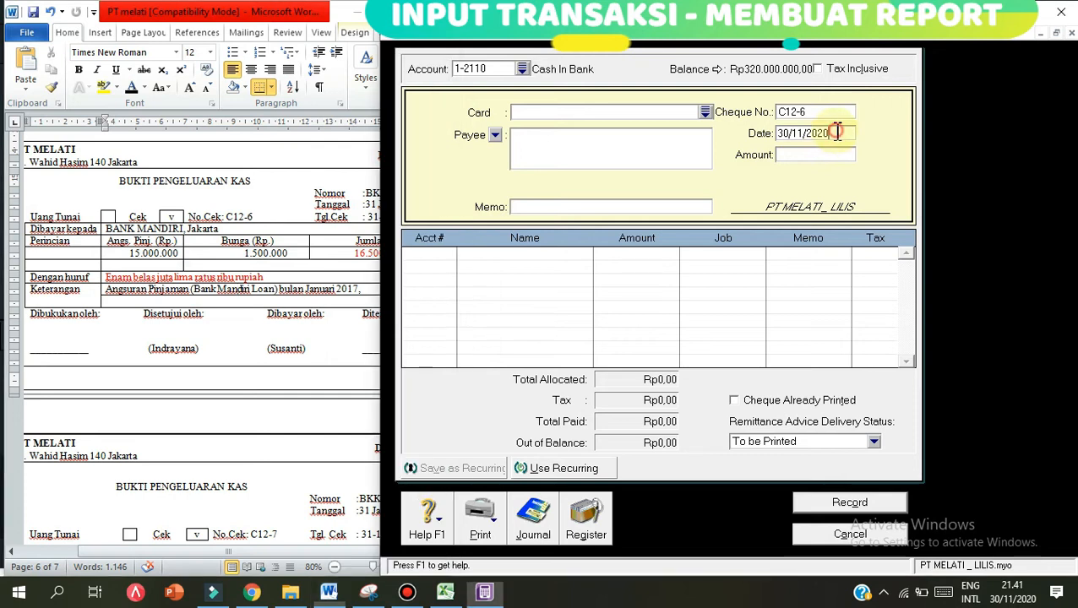
type("31")
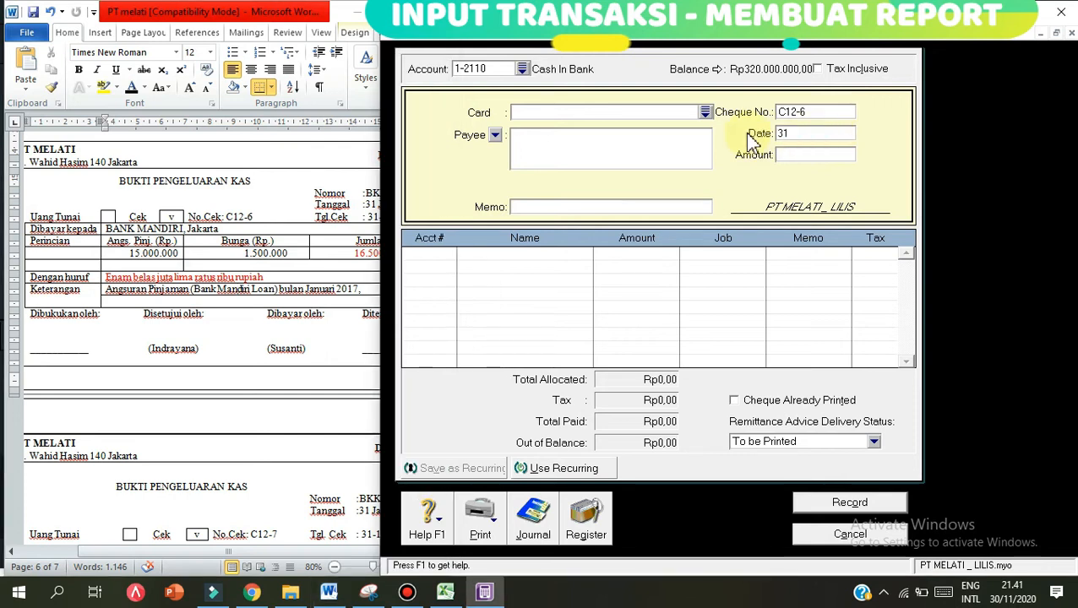
type("/1/")
key("Tab")
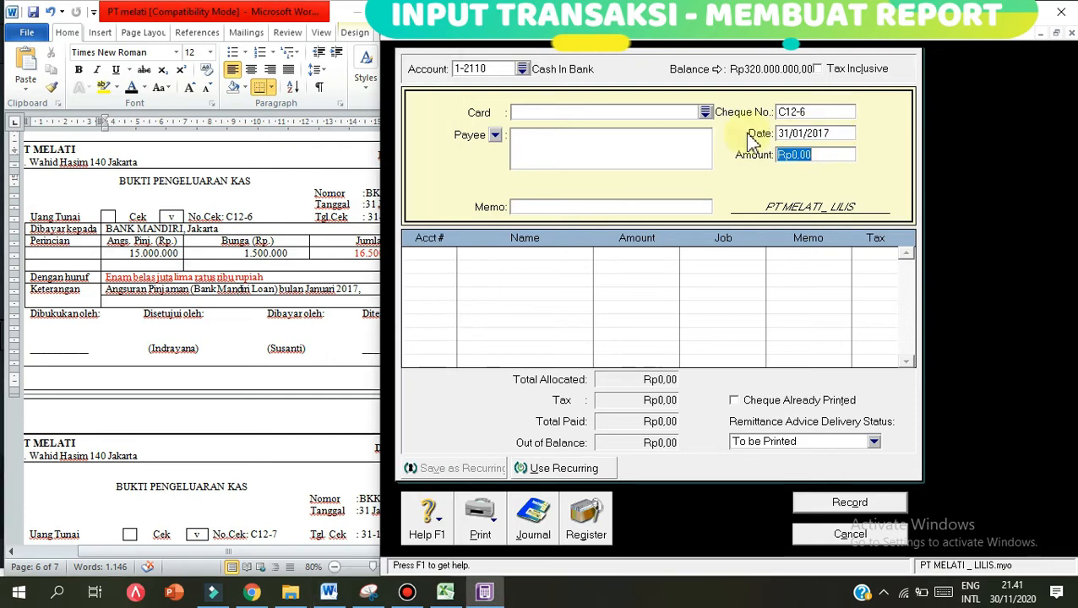
- Check the total paid on voucher BKK12-5, set the cheque amount to Rp16.500.000 and enter the memo "Angsuran pinjaman bulan Jan"
left_click(372, 254)
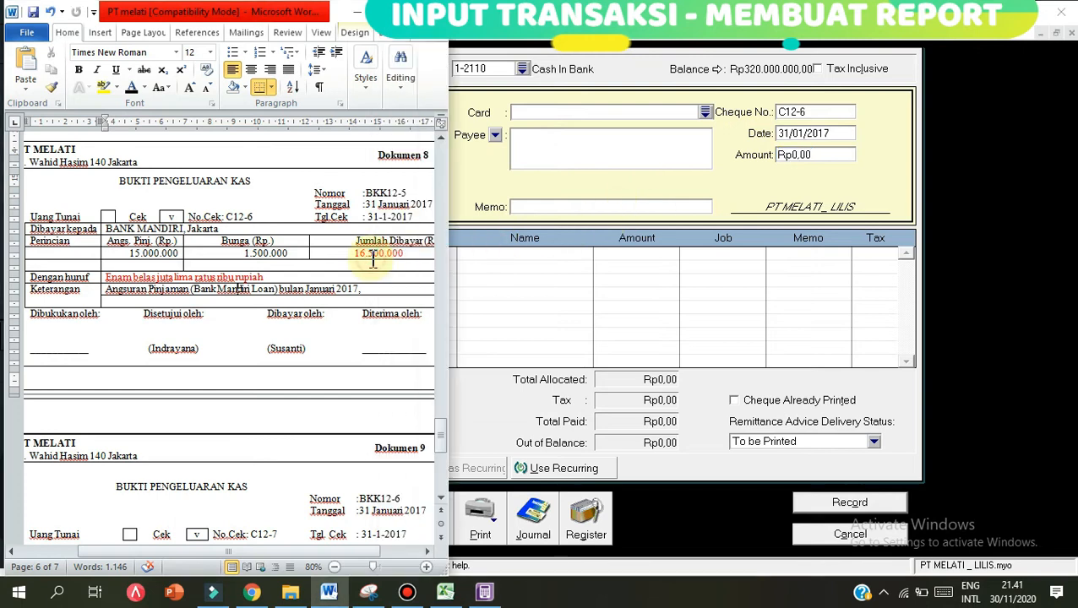
left_click(832, 155)
type("1")
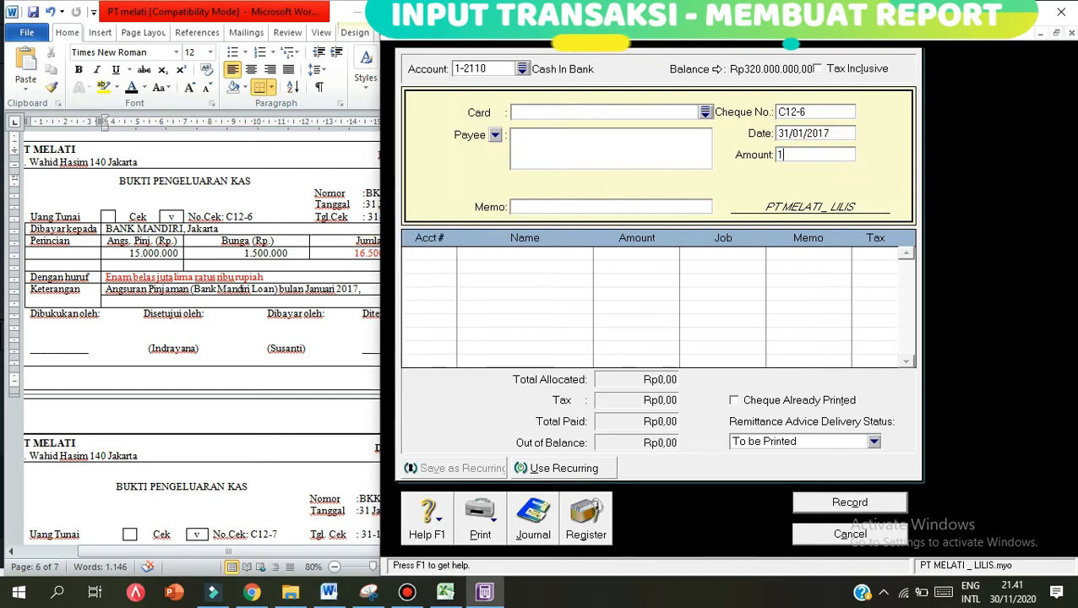
type("6.500.000")
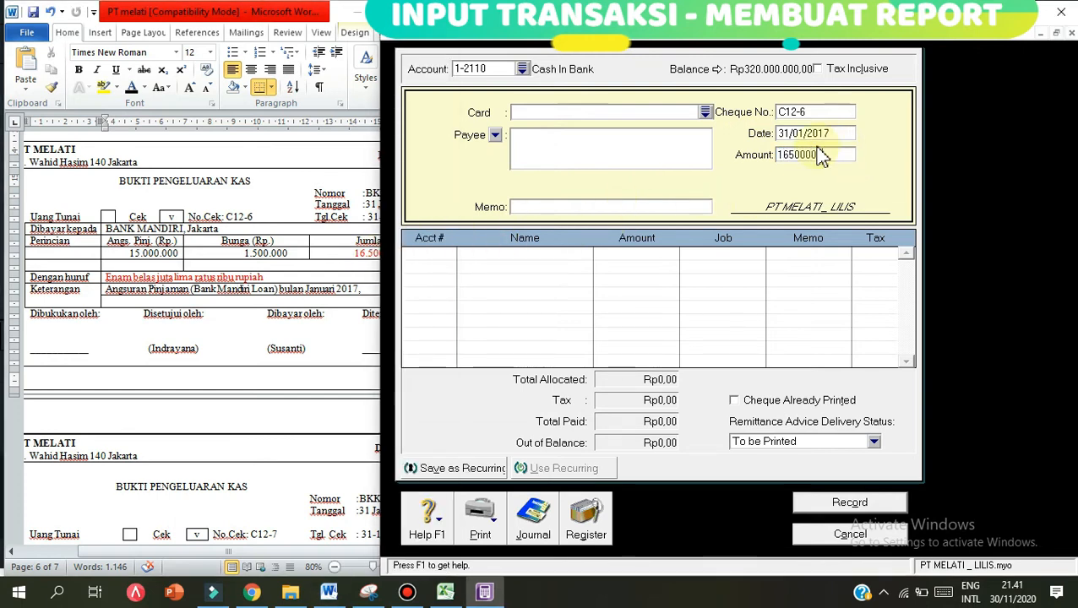
key("Tab")
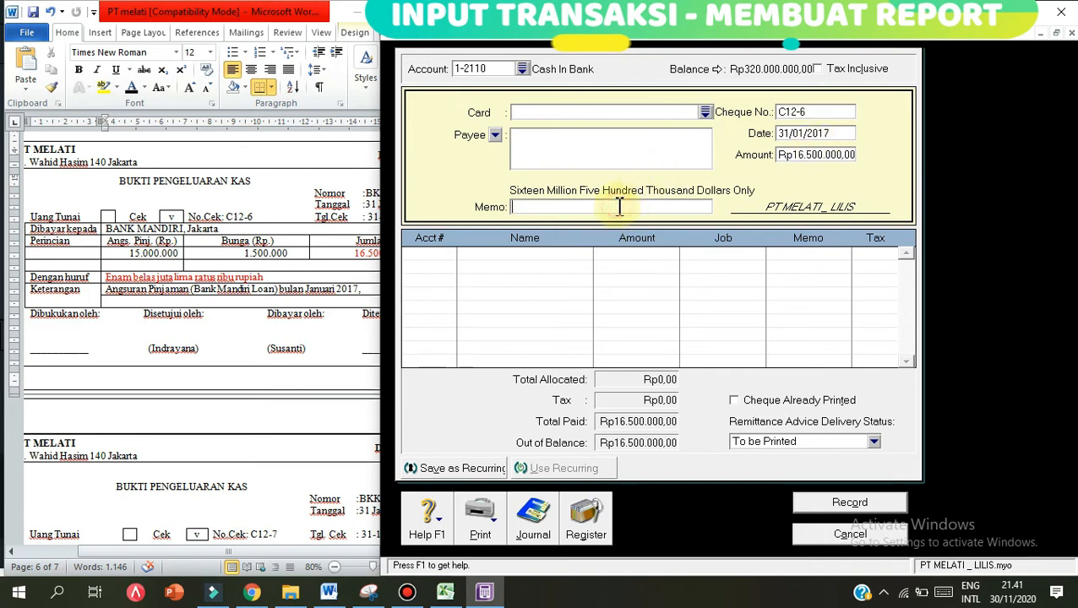
type("Angsuran piny")
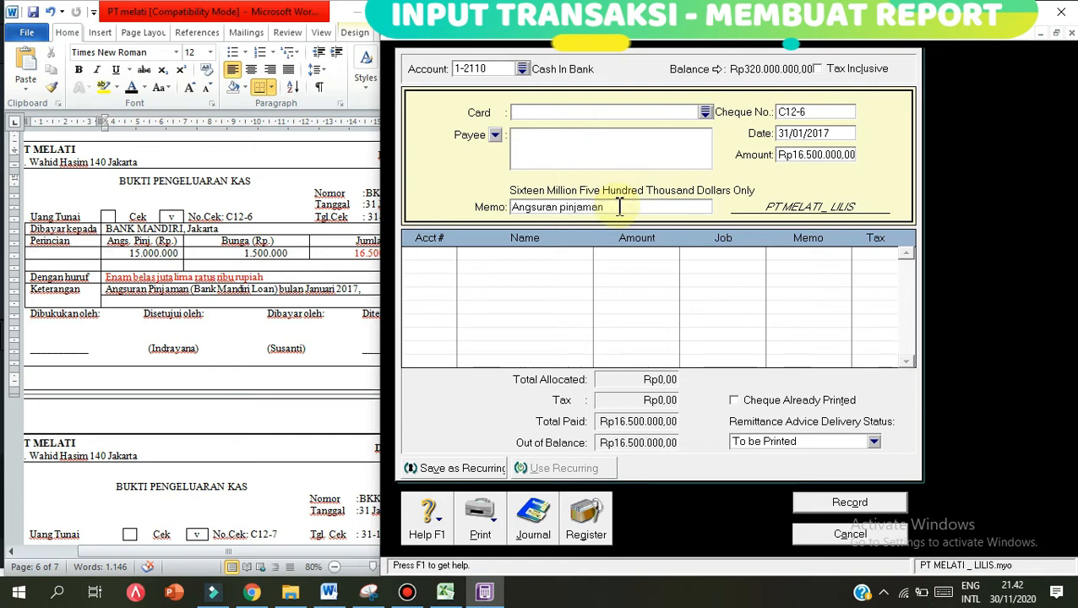
type("aman bulan J")
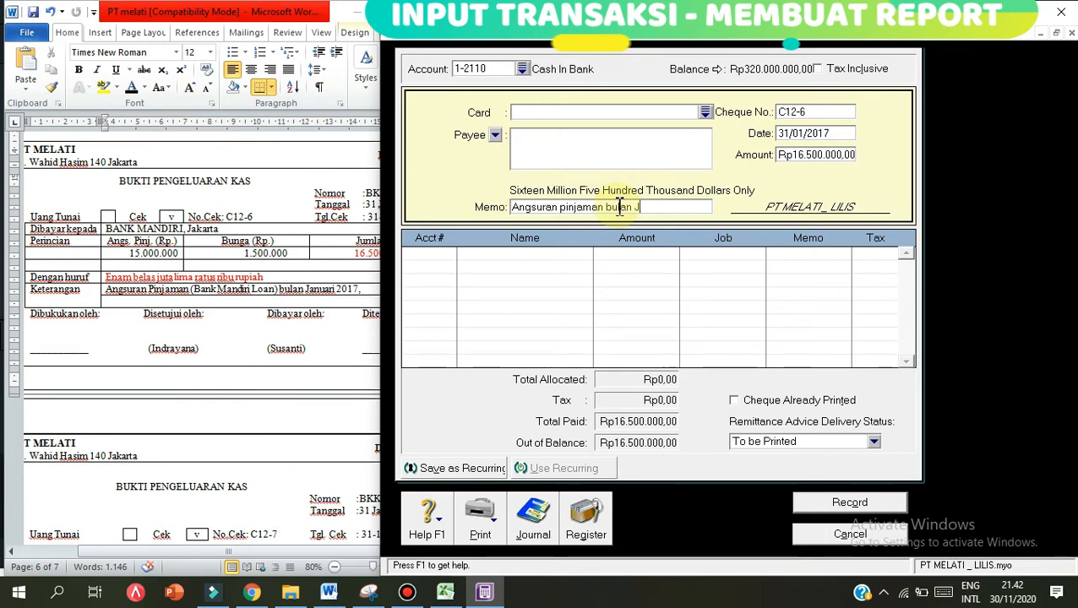
type("an")
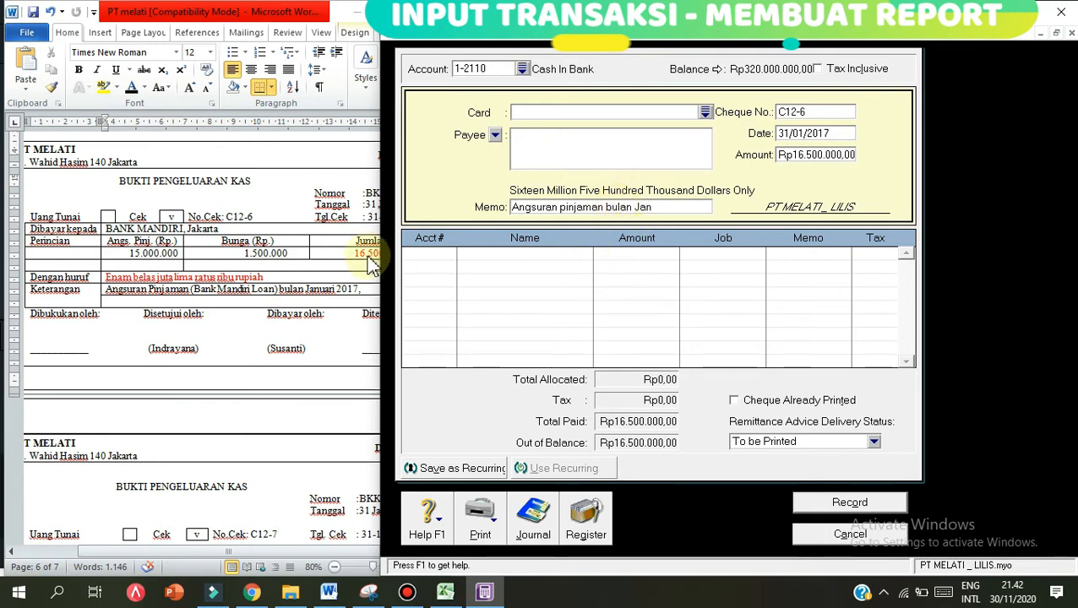
- Allocate Rp15.000.000 of the cheque to account 2-1100 Bank Mandiri Loan on the first line
left_click(439, 257)
left_click(450, 255)
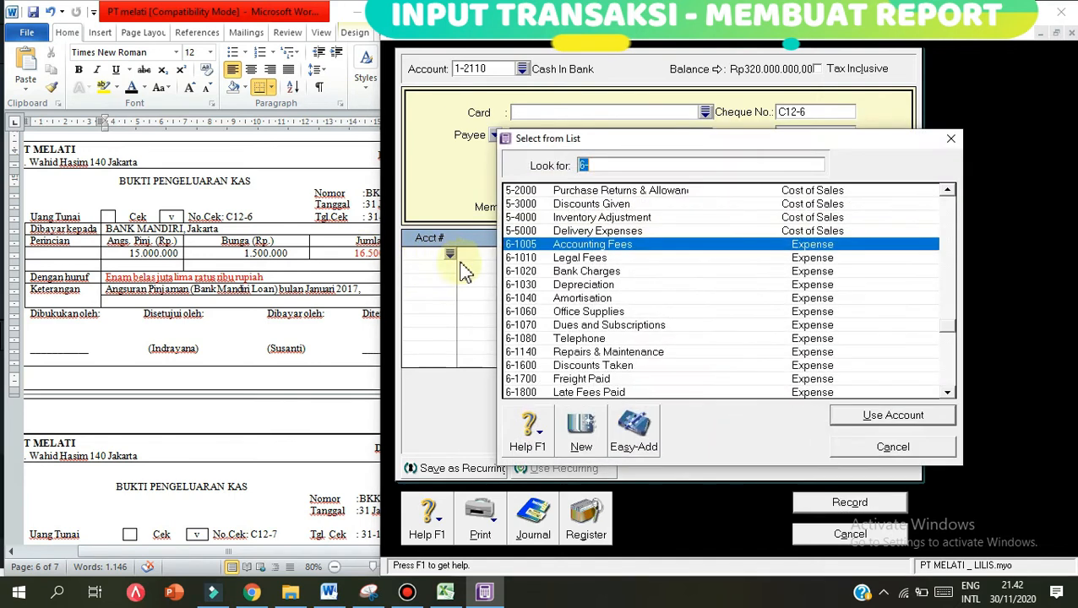
scroll(583, 253, "up", 6)
scroll(584, 260, "up", 10)
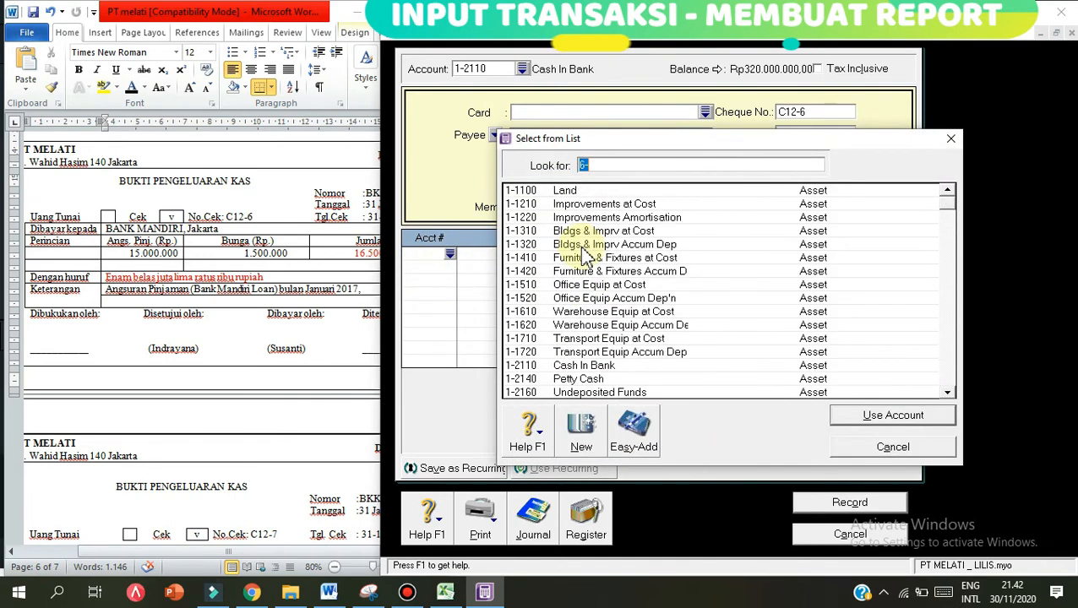
scroll(584, 261, "down", 4)
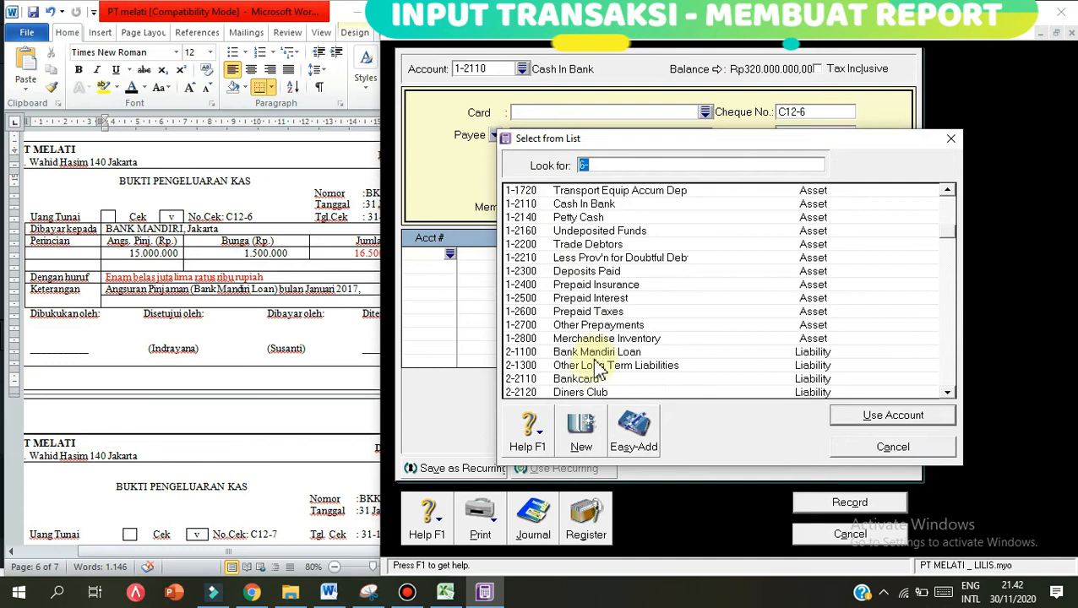
double_click(597, 353)
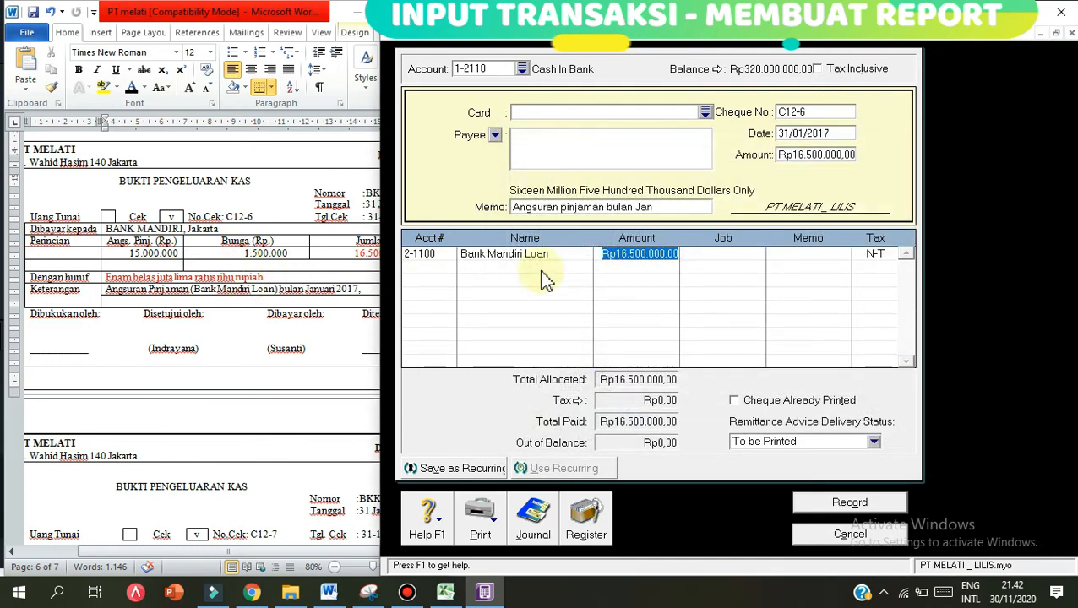
type("1")
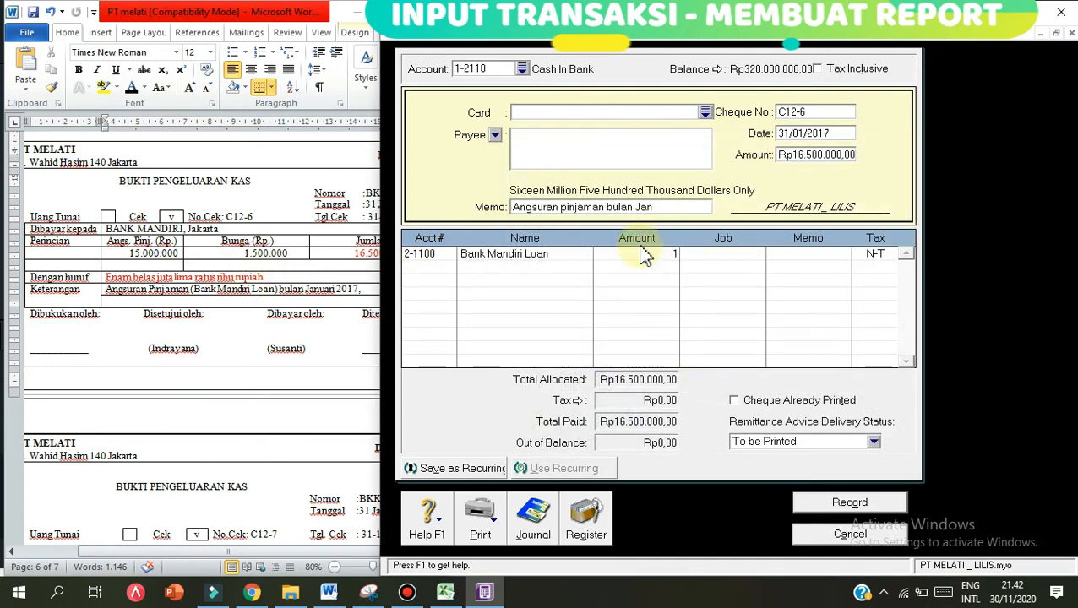
type("5.000.000")
key("Return")
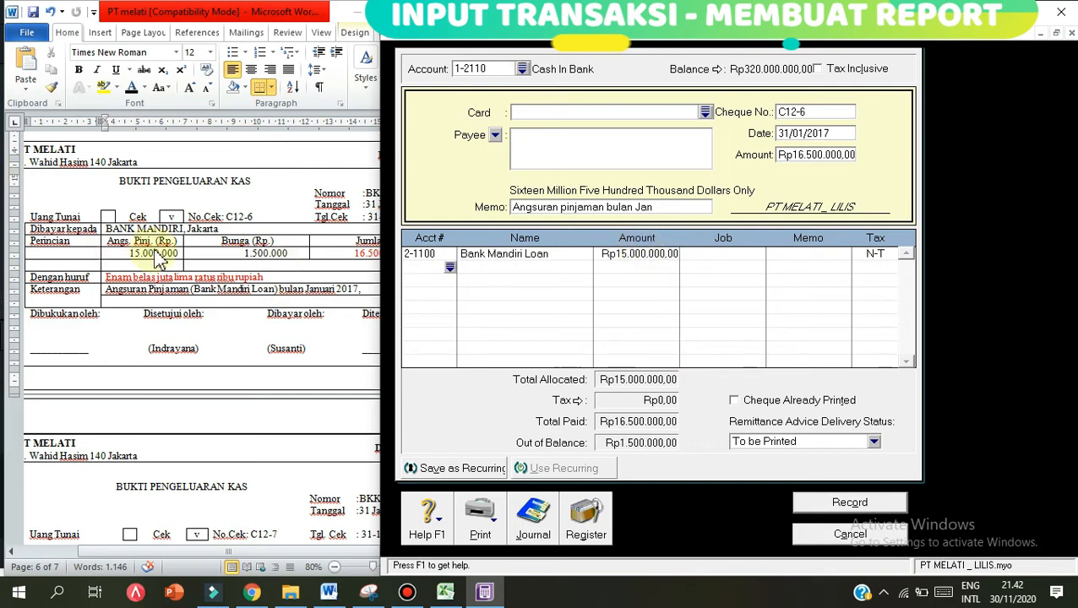
- Allocate the remaining Rp1.500.000 to account 9-1000 Interest Expense and record cheque C12-6
left_click(450, 267)
scroll(624, 263, "down", 6)
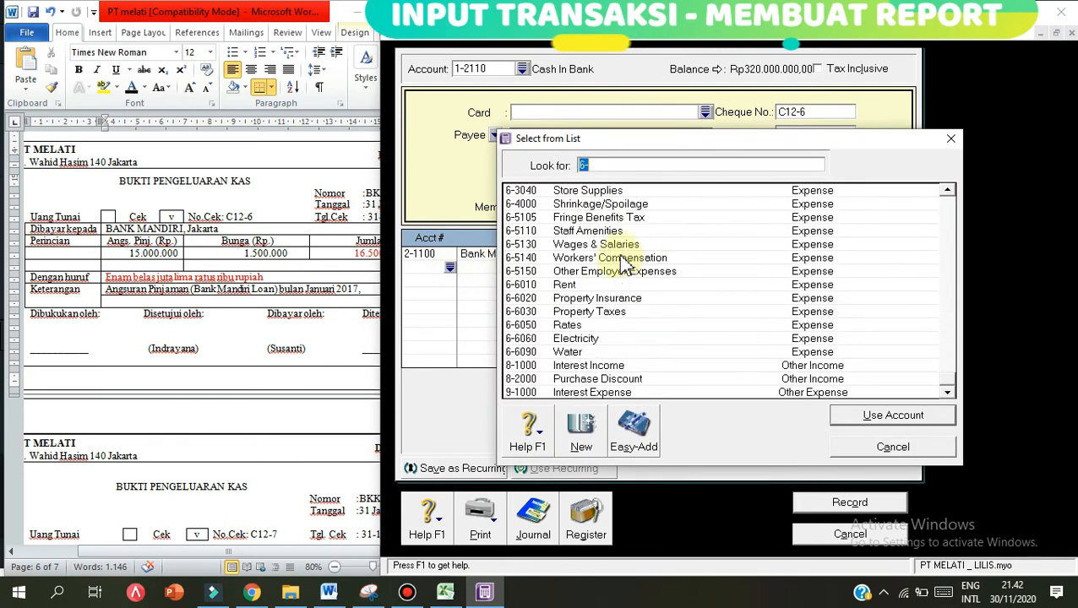
double_click(629, 393)
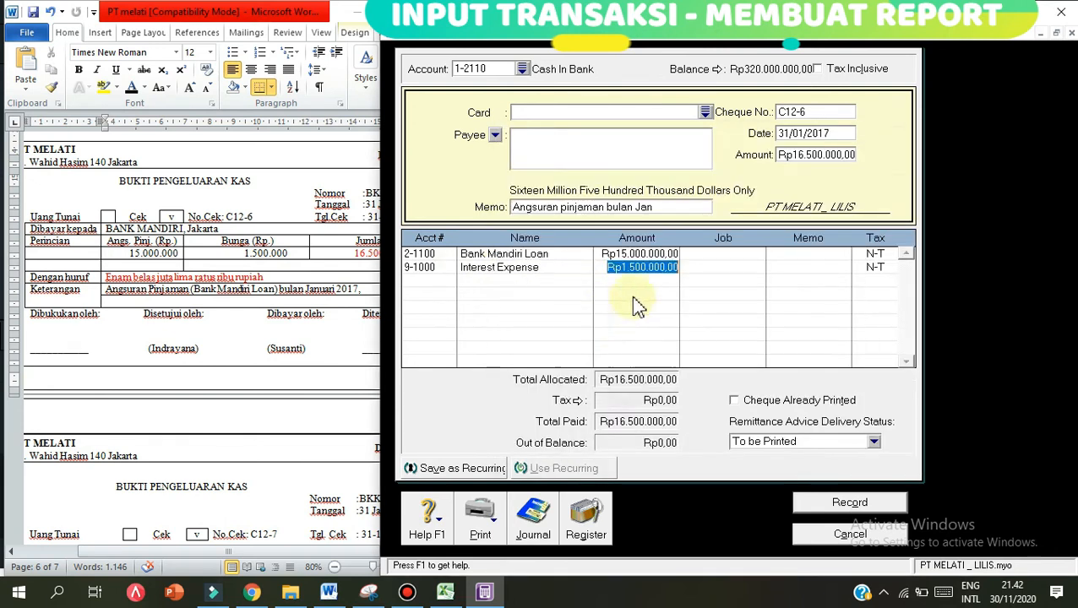
left_click(844, 505)
- Return to the Word document and bring cash disbursement voucher BKK12-6 (Dokumen 9) into view
left_click(260, 317)
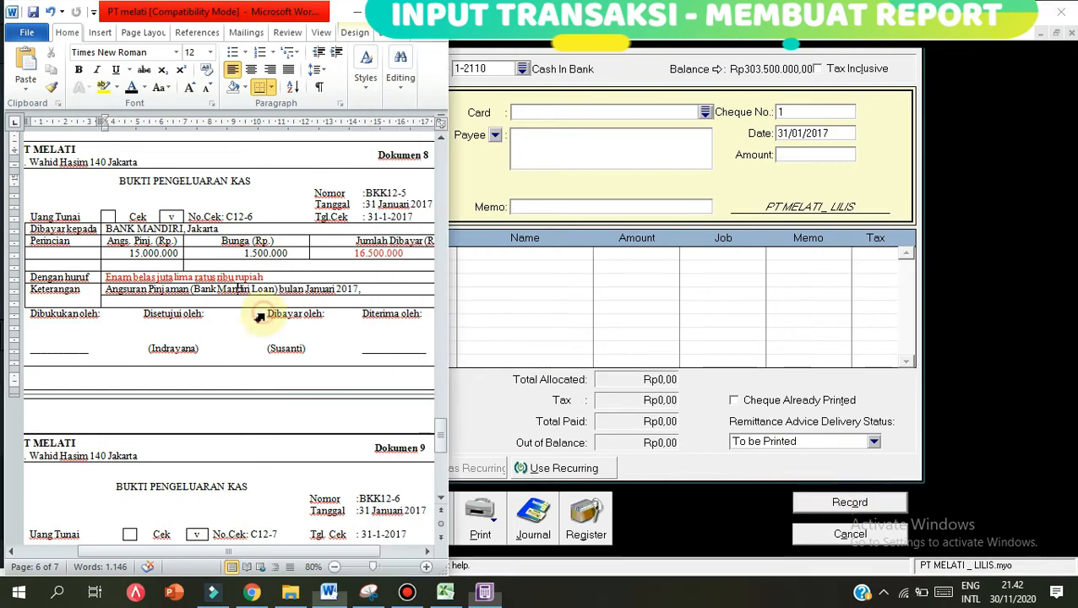
scroll(262, 316, "down", 6)
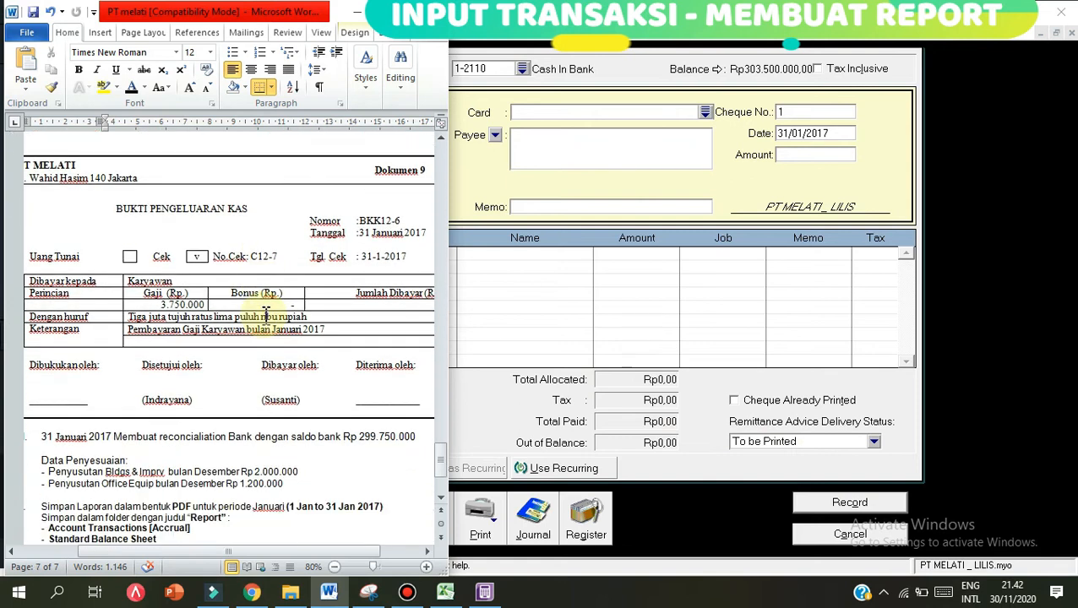
scroll(266, 316, "down", 2)
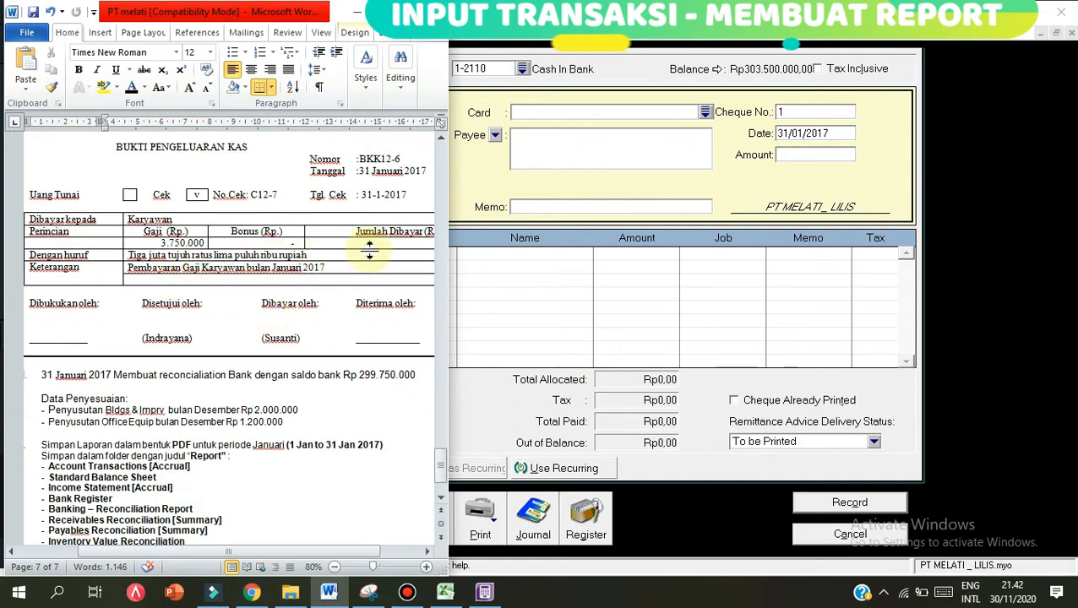
- Switch to ABSS and set the new Spend Money cheque's number to C12-7
left_click(568, 277)
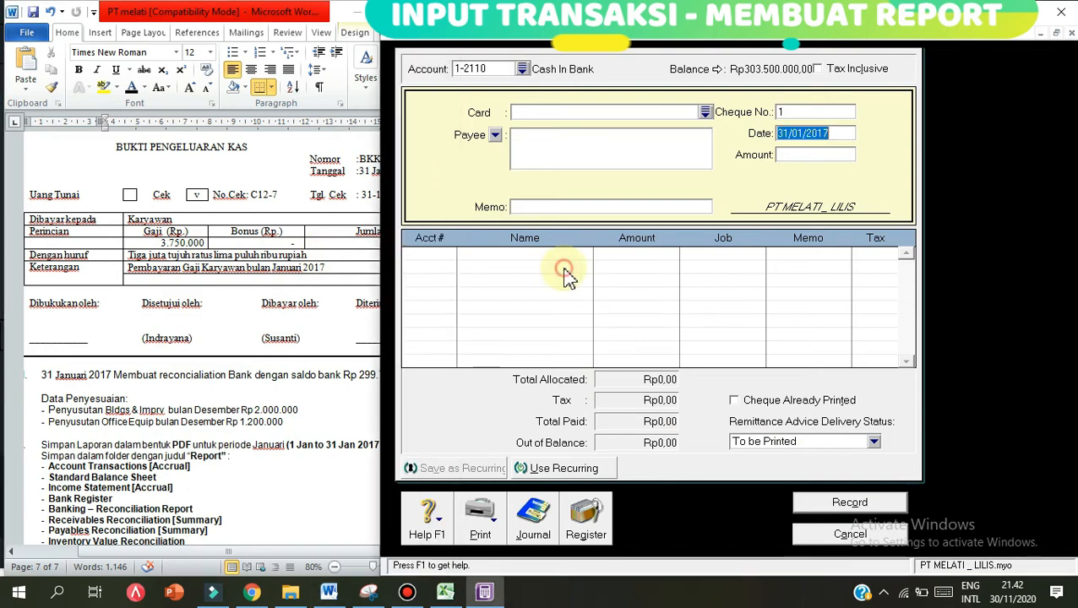
left_click(791, 113)
type("C12-7")
key("Tab")
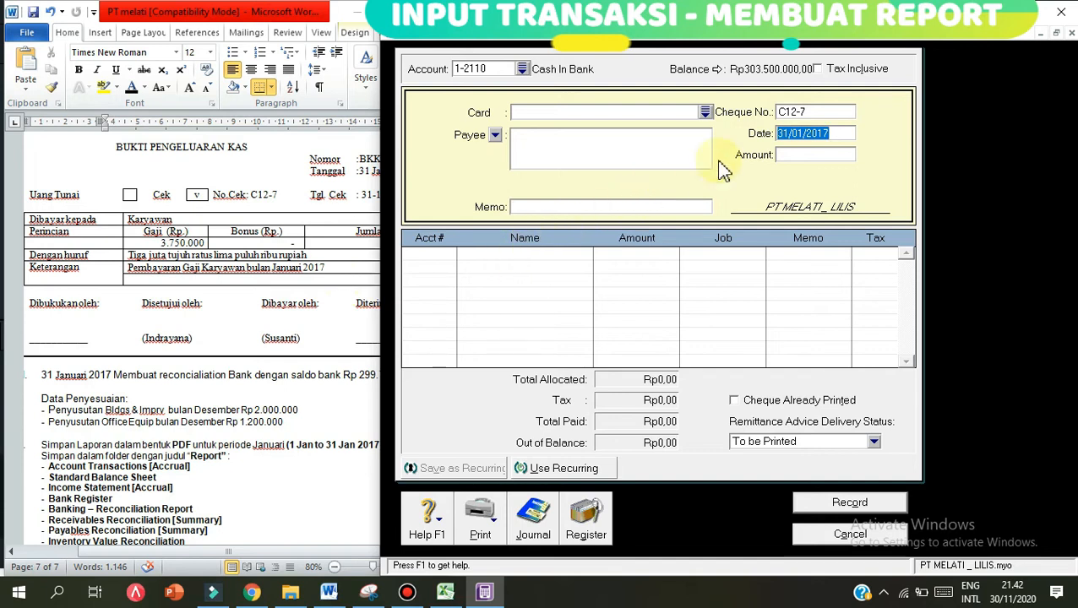
- Set the cheque amount to Rp3.750.000 and enter the memo "Pembayaran Gaji Karyawan"
left_click(785, 153)
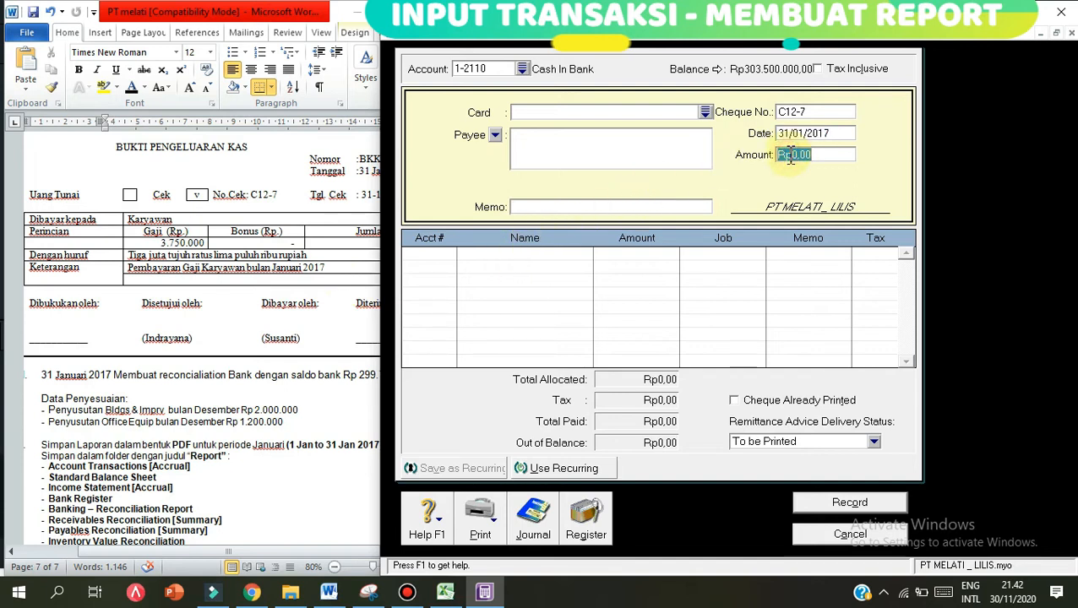
type("3.750.000")
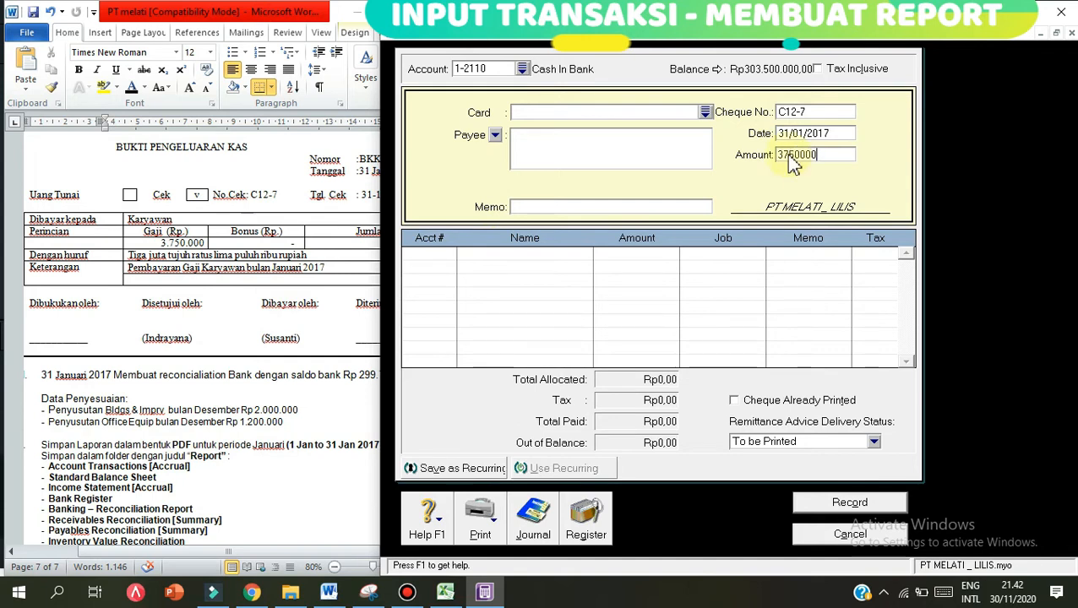
key("Tab")
type("Pem")
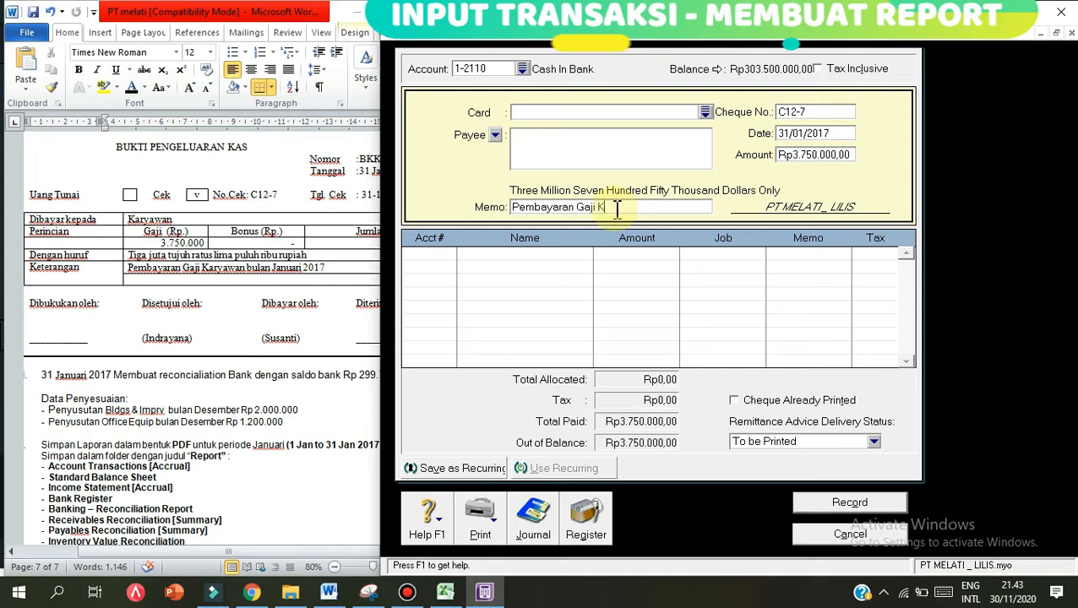
type("bayaran Gaji Karyawan")
key("Tab")
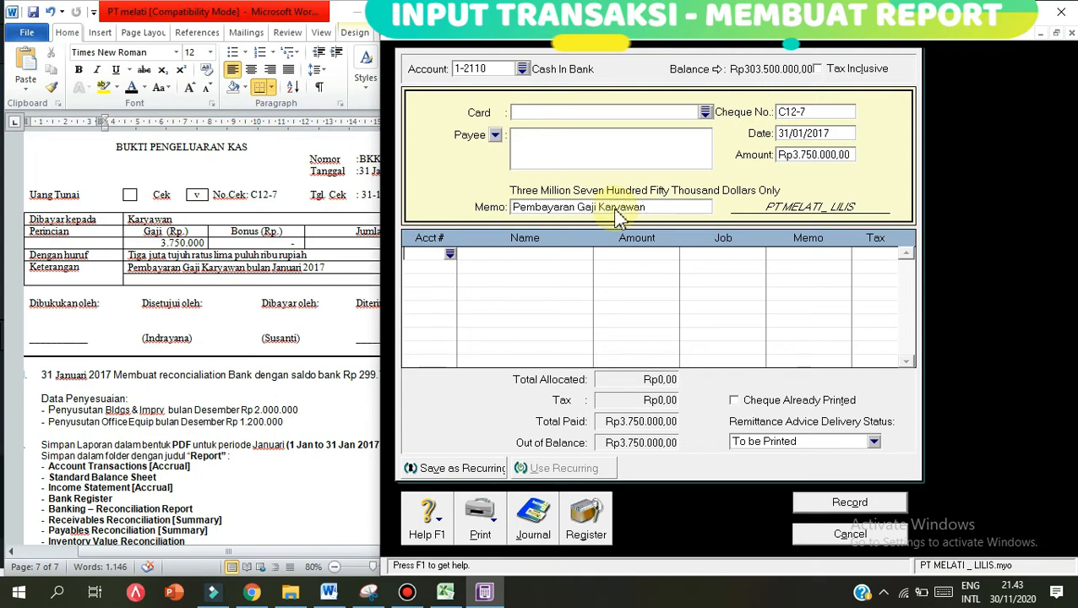
- Look through the expense accounts starting with 6- and allocate the cheque to 6-5130 Wages & Salaries
type("6-")
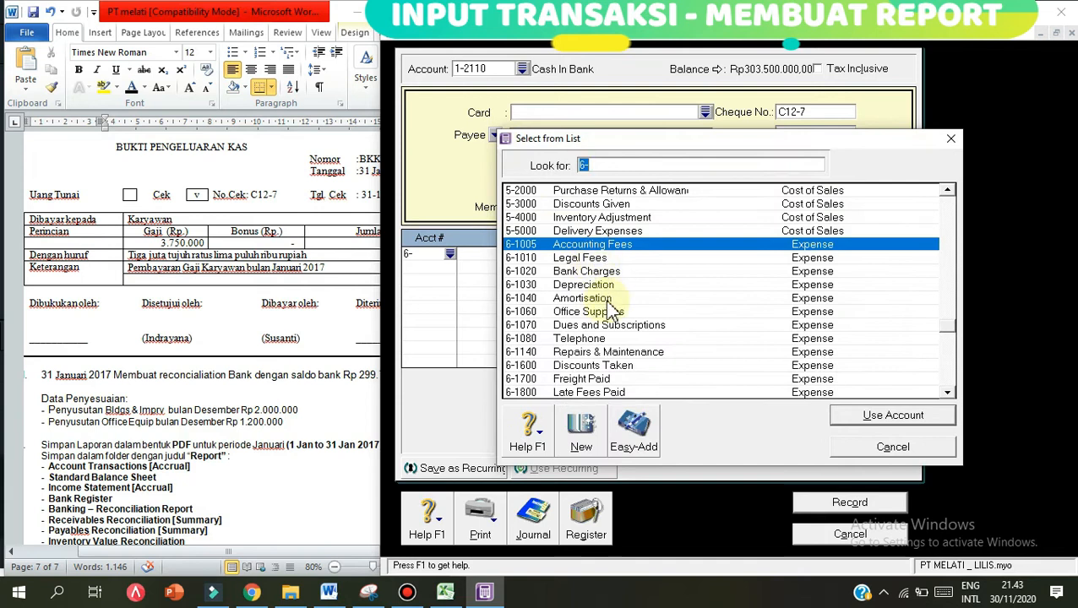
scroll(621, 274, "down", 3)
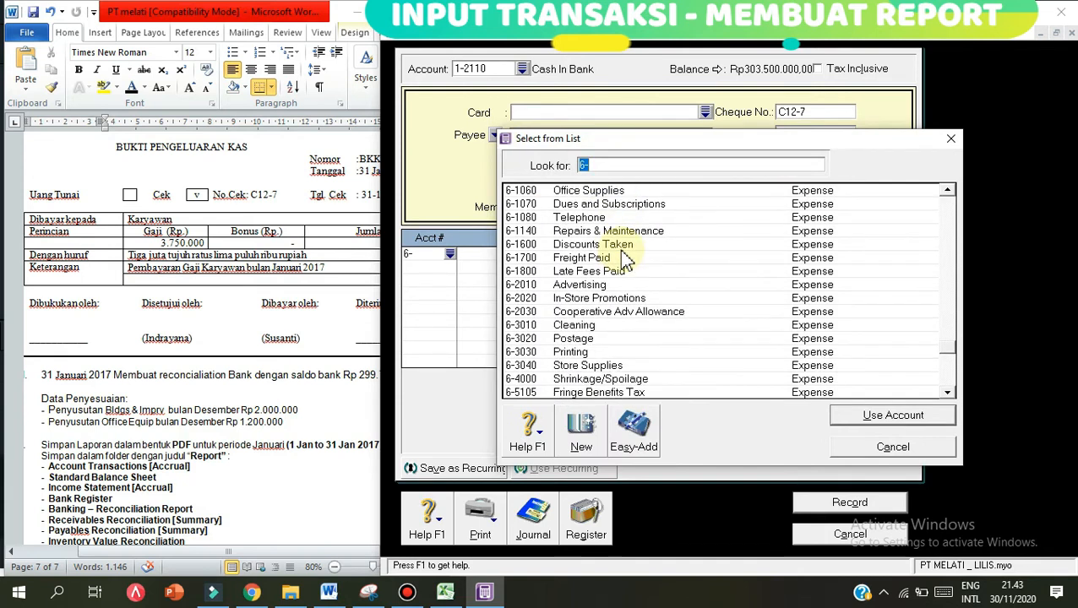
scroll(625, 260, "down", 2)
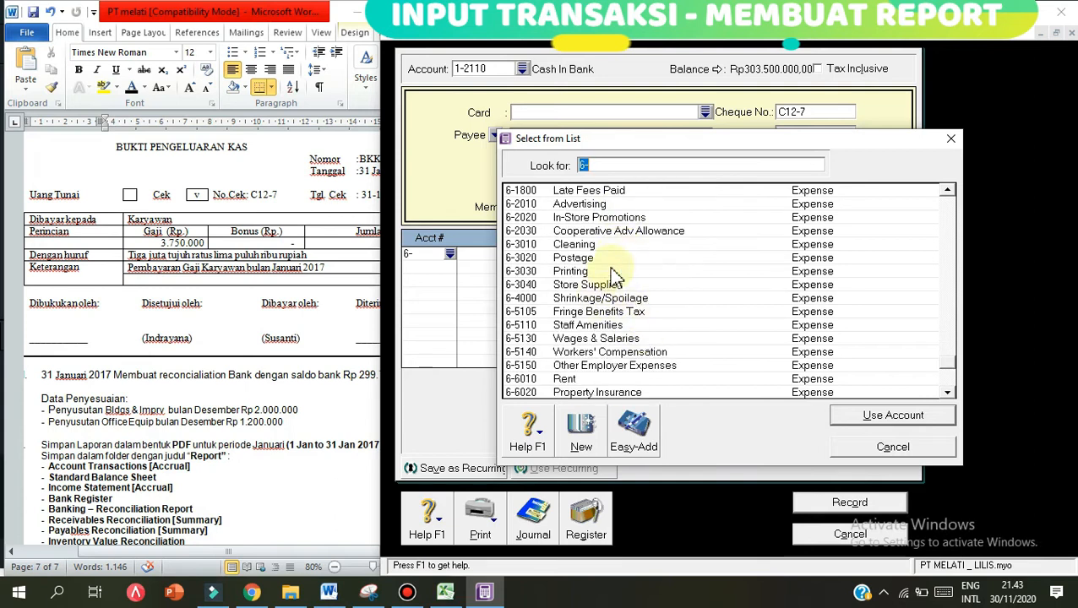
scroll(615, 277, "up", 1)
scroll(615, 279, "up", 2)
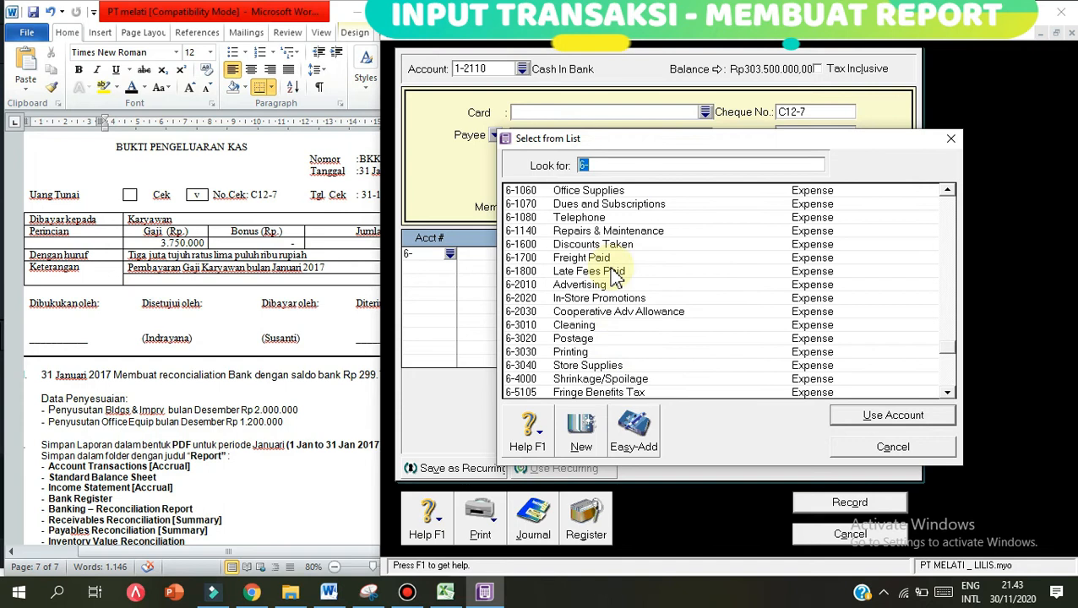
scroll(615, 278, "up", 1)
scroll(615, 279, "down", 2)
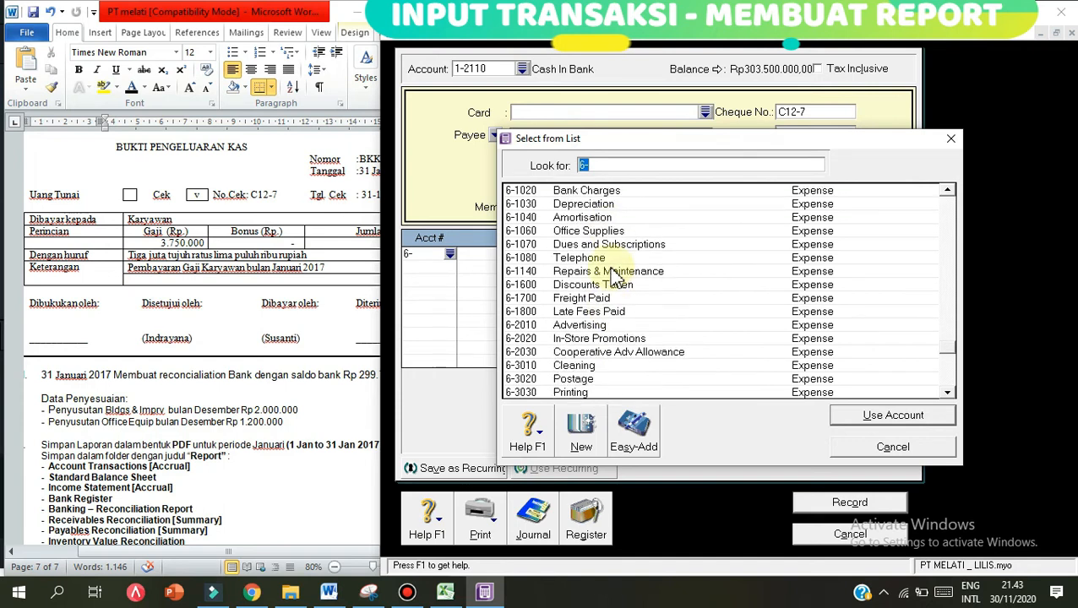
scroll(615, 279, "down", 1)
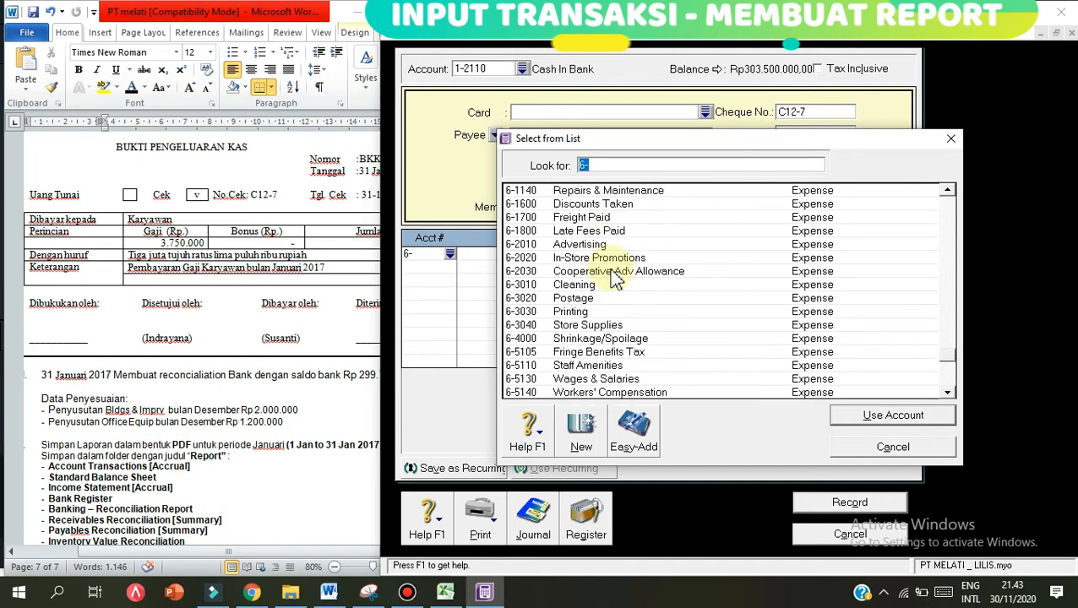
left_click(601, 382)
scroll(591, 300, "up", 2)
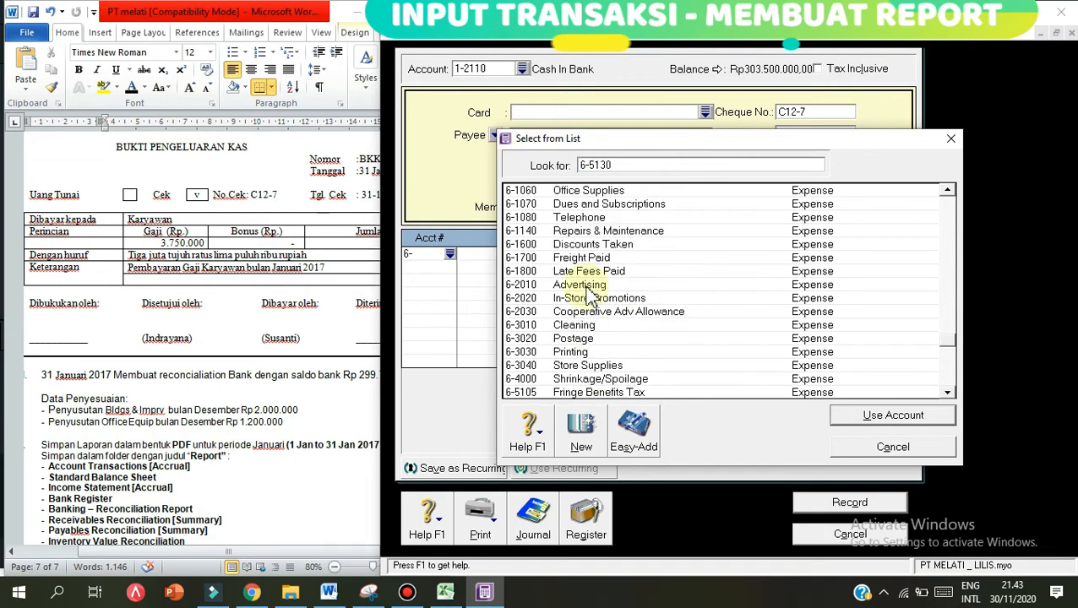
scroll(591, 297, "down", 3)
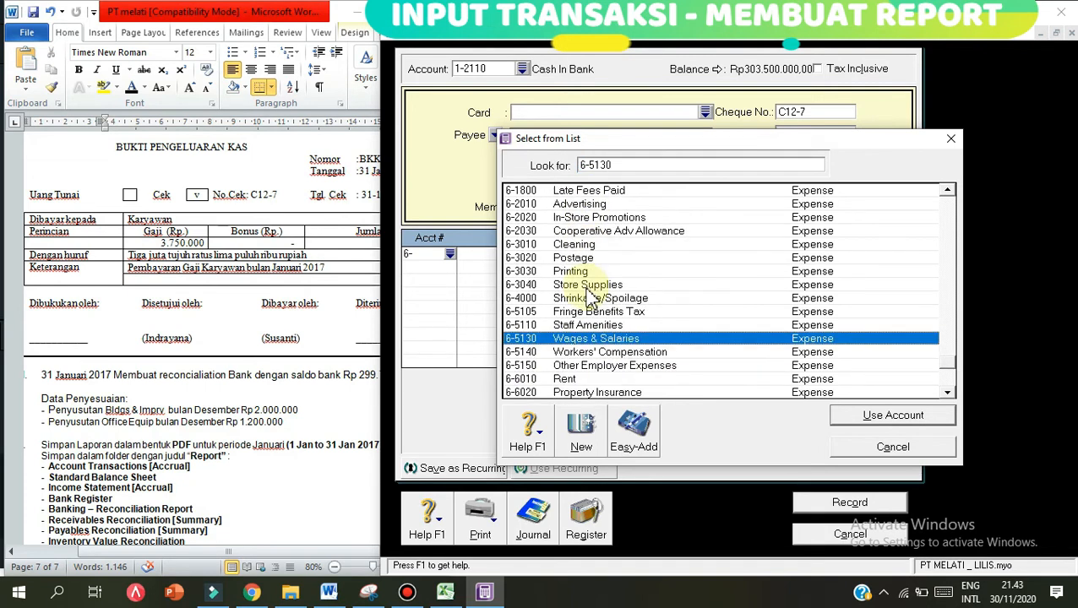
double_click(590, 342)
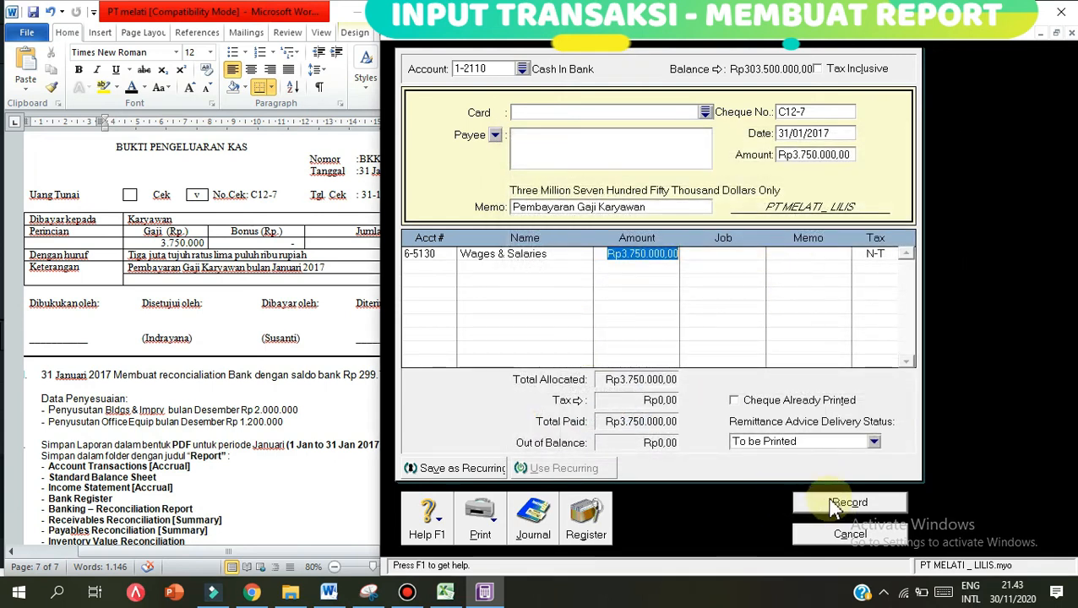
- Recheck voucher BKK12-6 in the Word document and record cheque C12-7 in ABSS
left_click(329, 269)
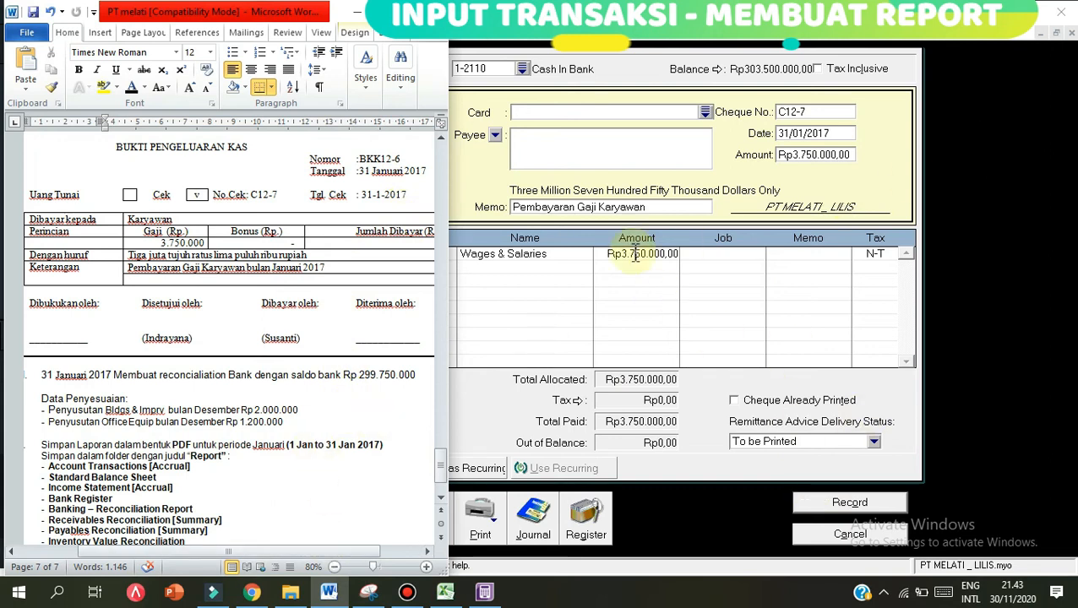
left_click(799, 495)
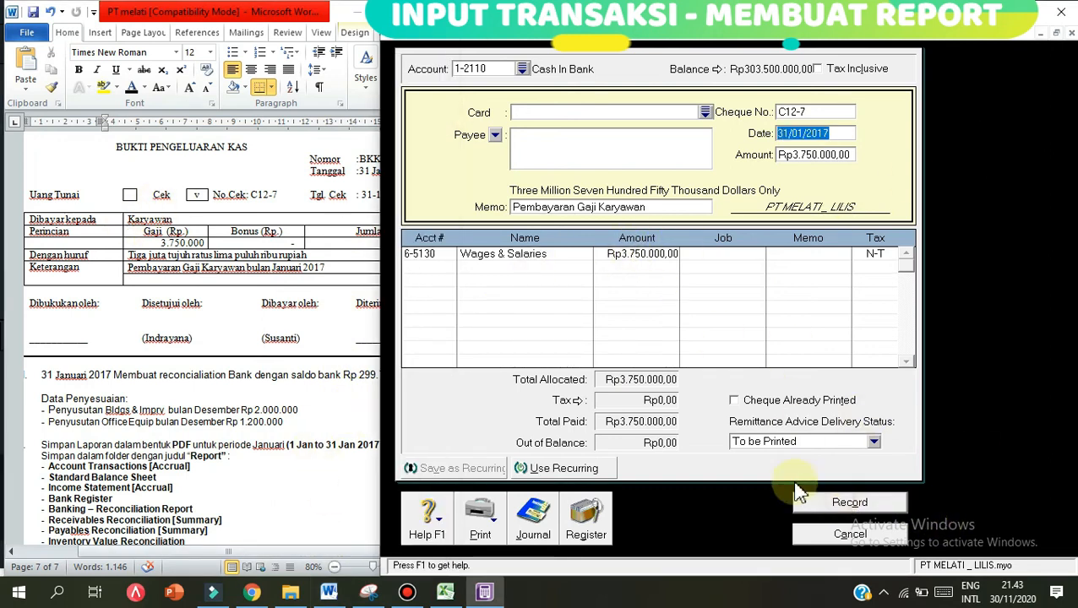
- Record the completed salary cheque and leave Spend Money after checking the next task in the Word document
left_click(799, 496)
left_click(323, 411)
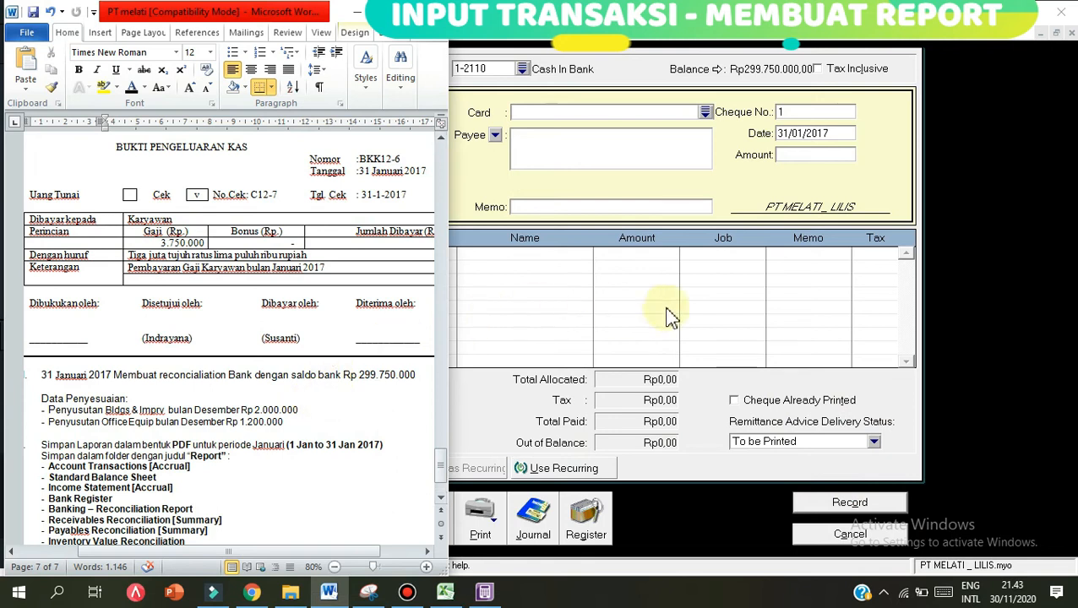
left_click(693, 309)
key("Escape")
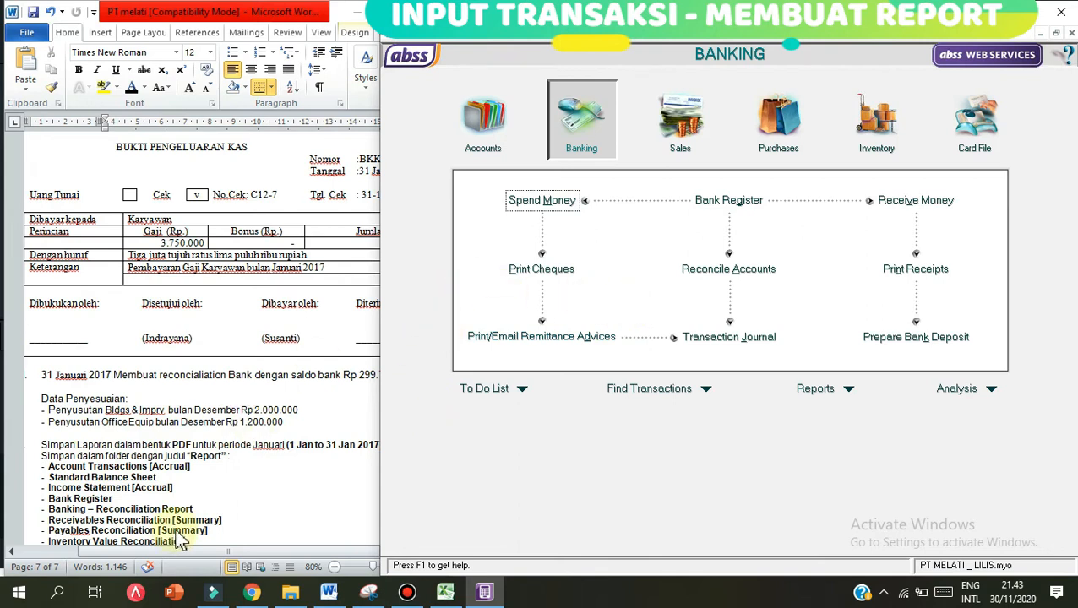
- Open the bank reconciliation for 1-2110 Cash In Bank and set the bank statement date to 31/01/2017
left_click(748, 279)
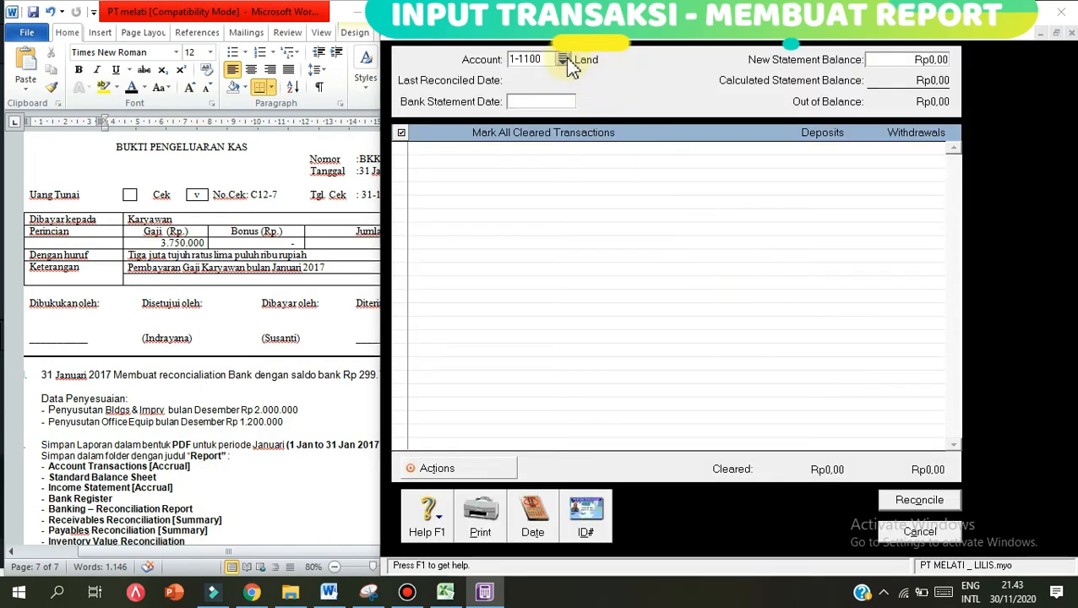
left_click(562, 59)
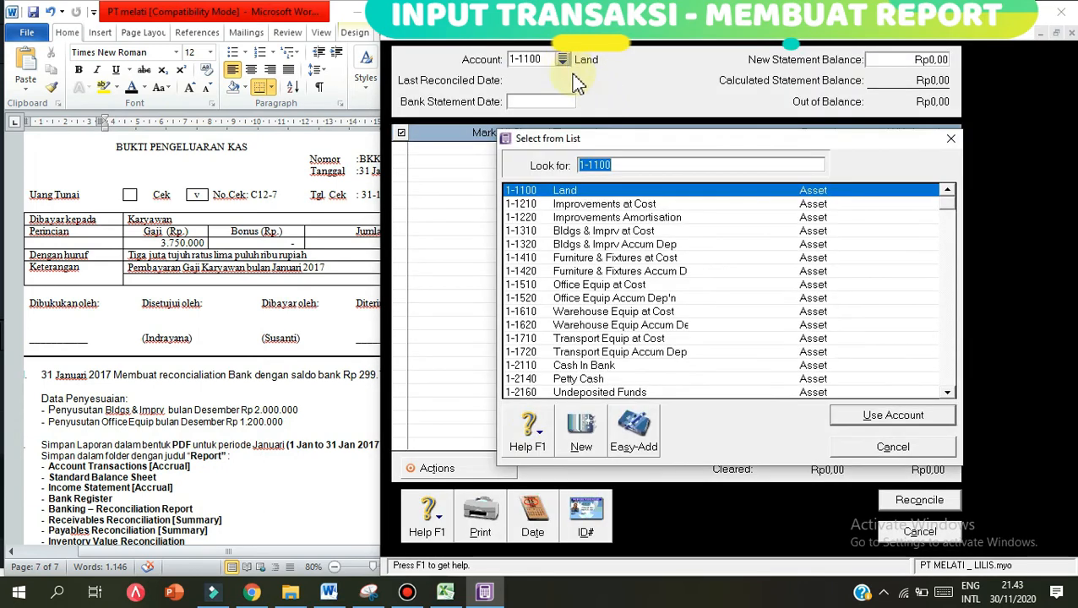
double_click(608, 372)
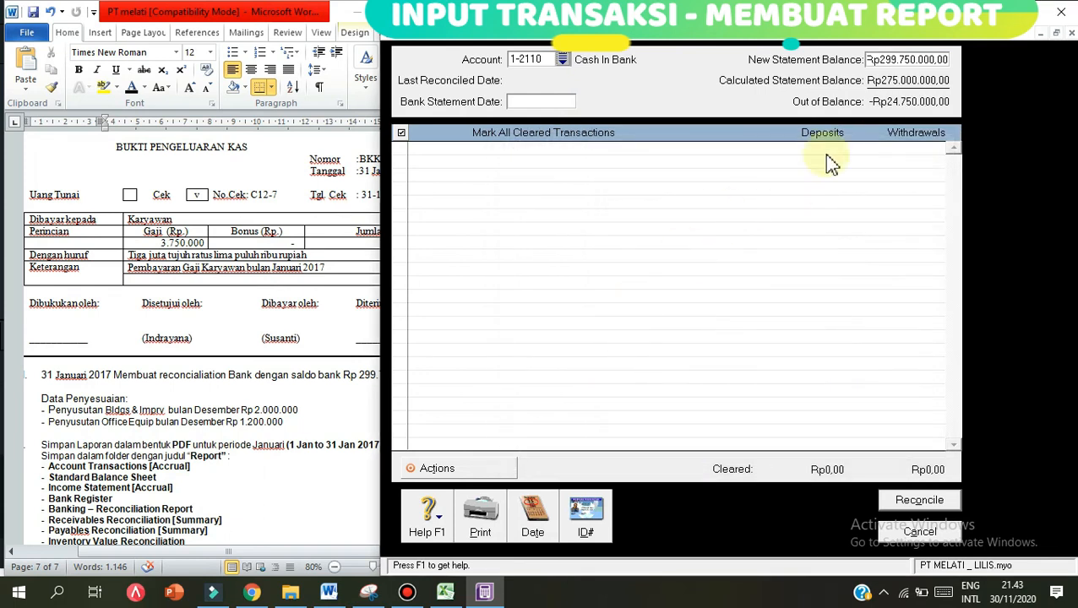
left_click(368, 387)
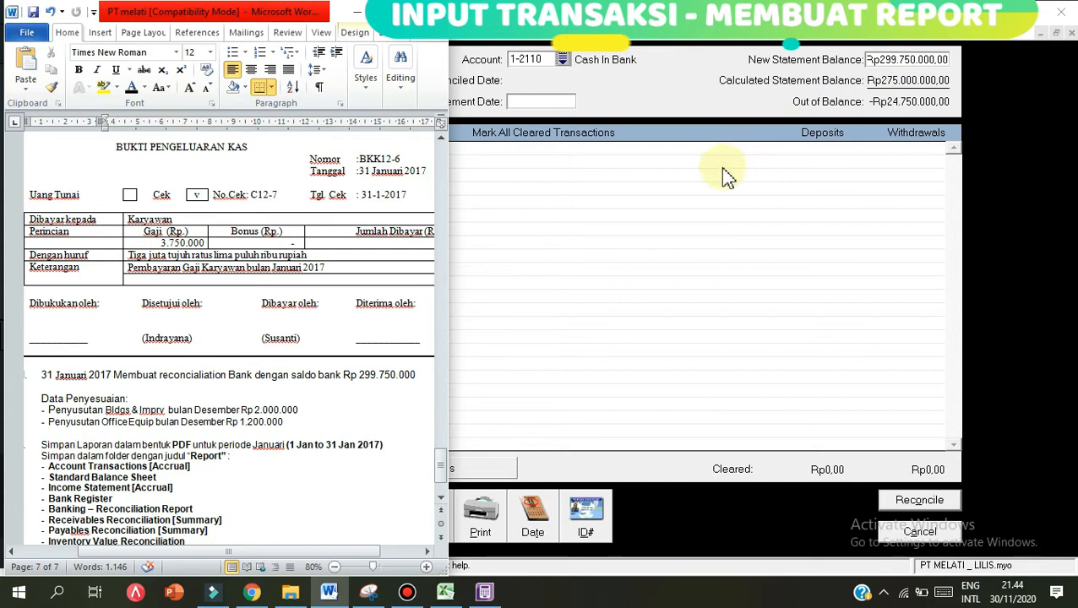
left_click(533, 105)
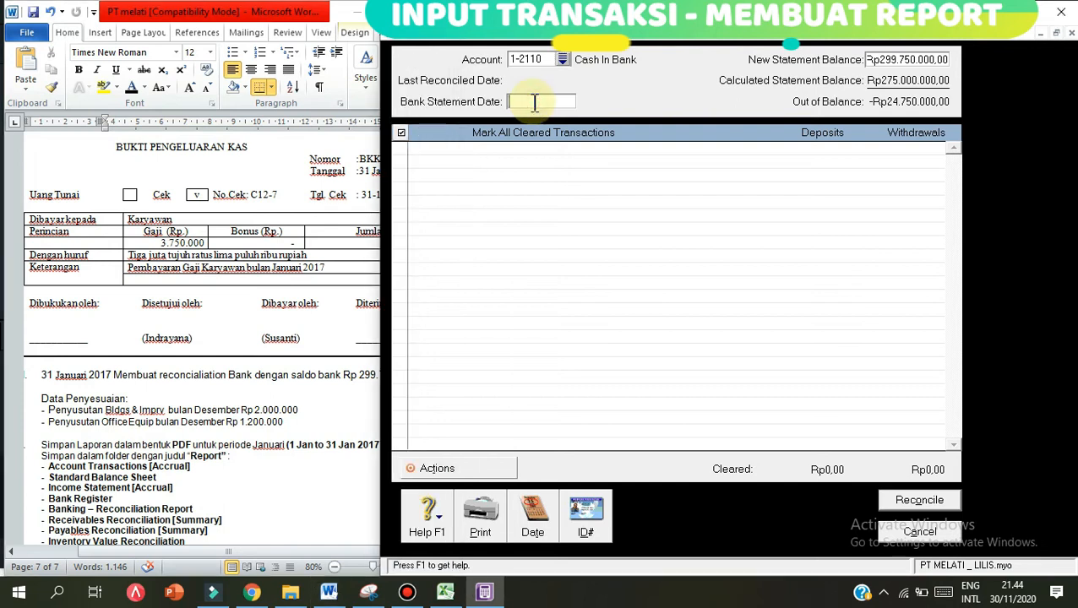
type("31/01")
type("/2017")
key("Tab")
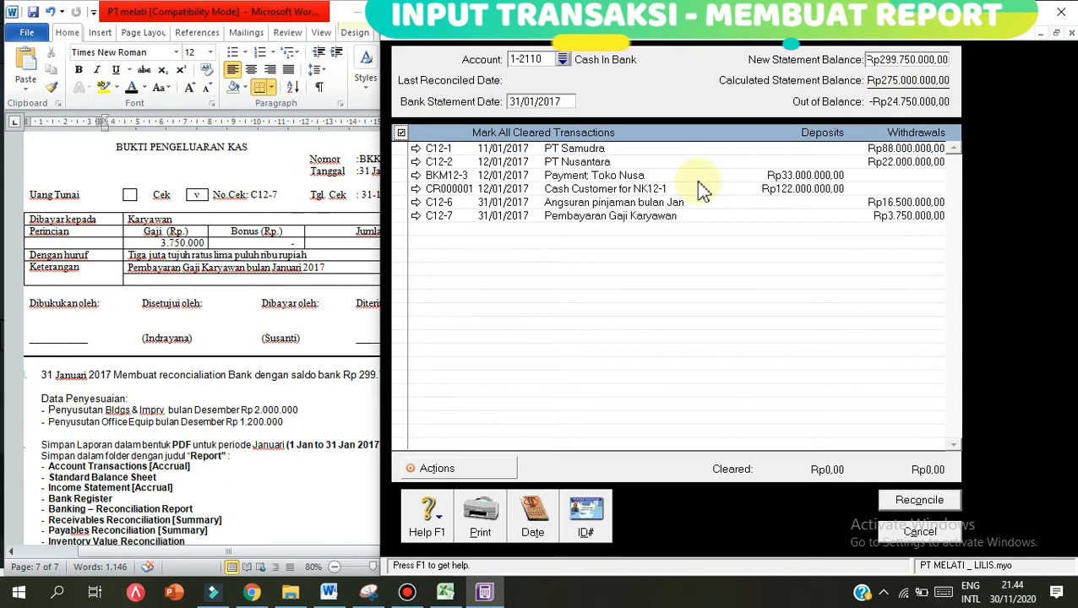
- Check the bank balance in the Word document, then mark all Cash In Bank transactions as cleared and complete the reconciliation
left_click(358, 393)
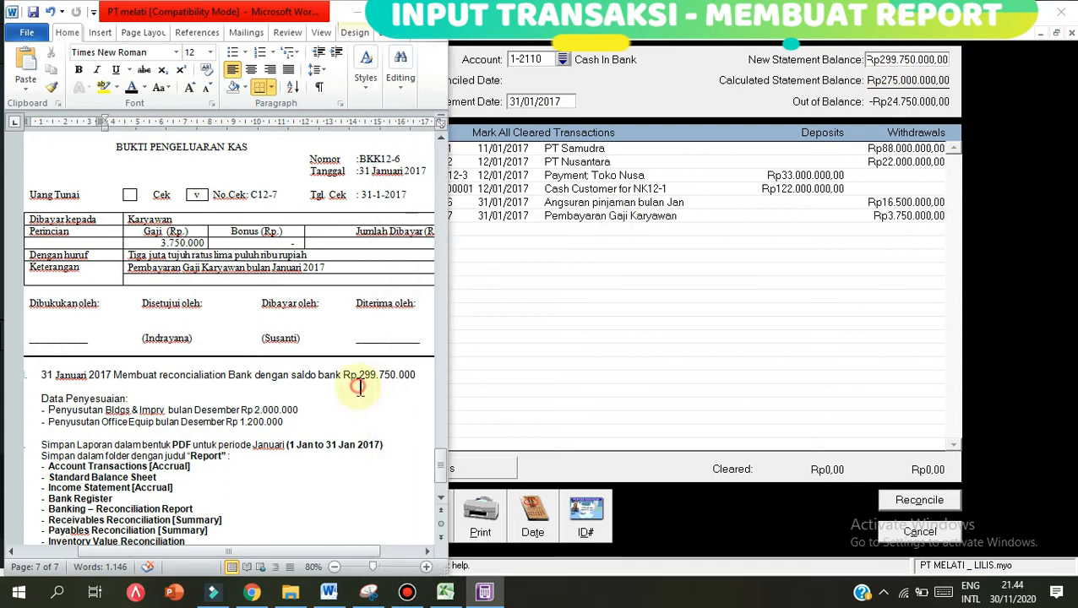
left_click(473, 150)
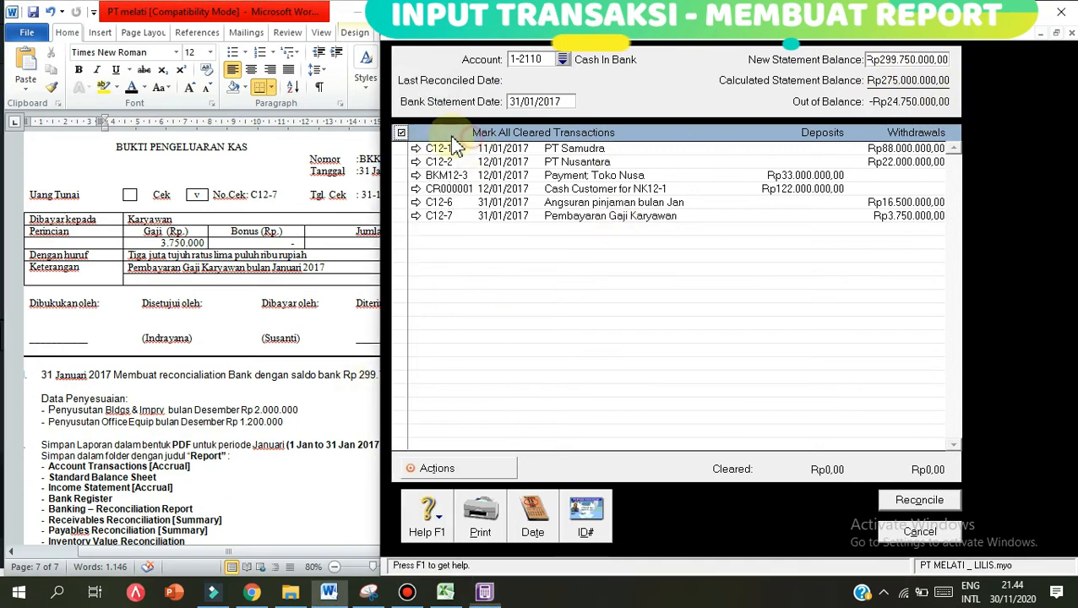
left_click(401, 134)
left_click(919, 500)
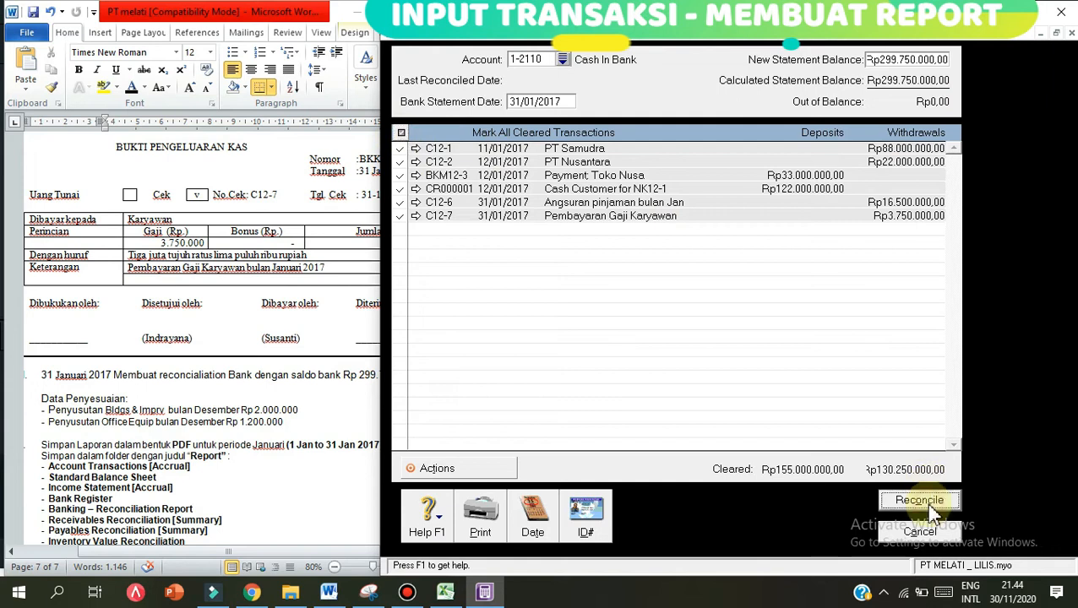
left_click(847, 406)
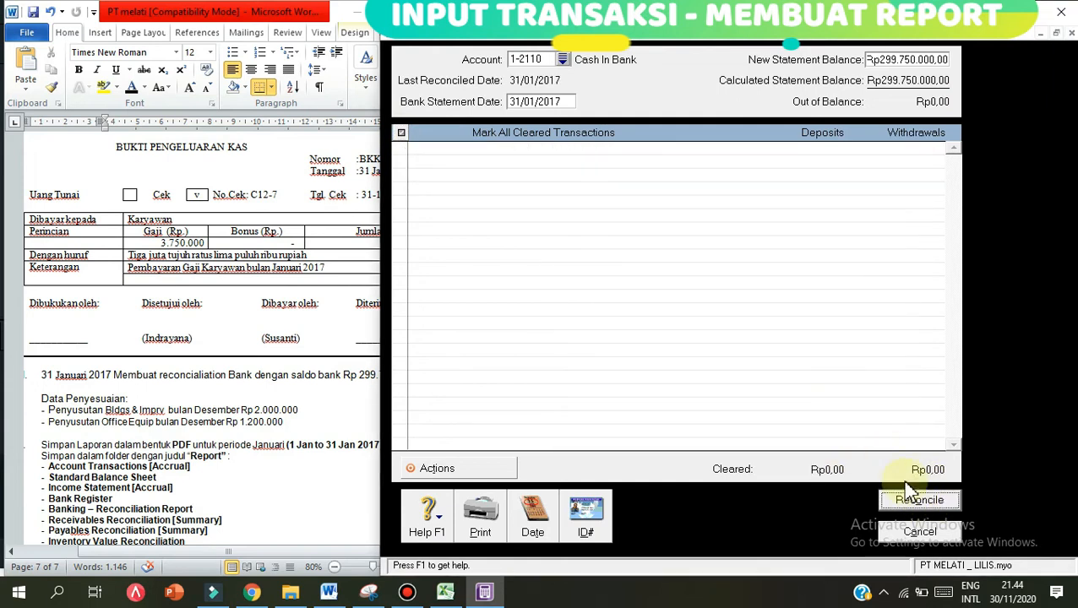
left_click(927, 534)
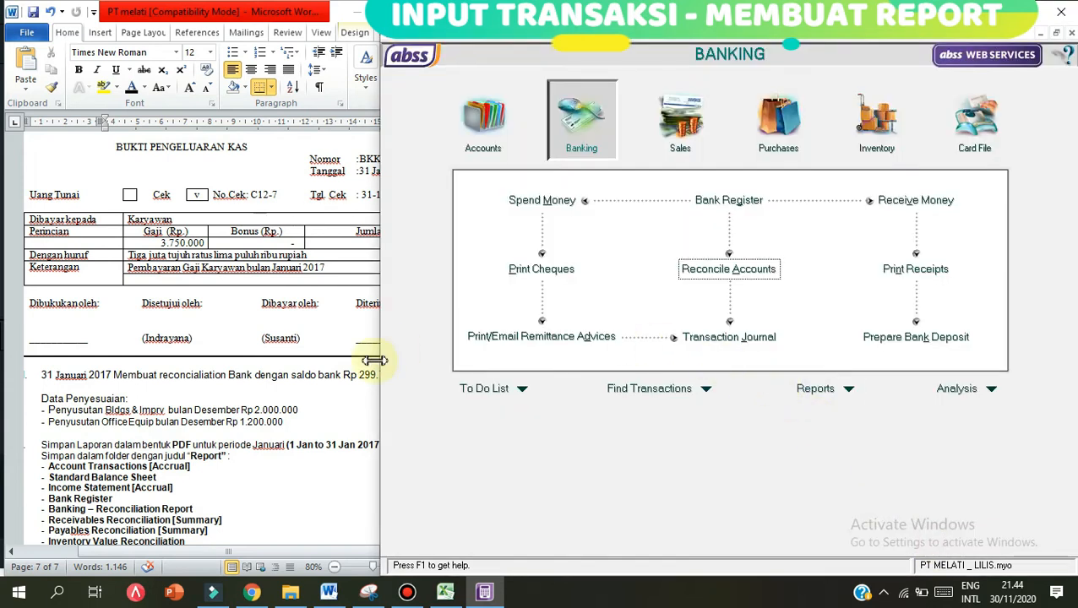
- Check the adjustment data in the Word document and start an ABSS general journal entry dated 31/01/2017 with the memo "Penyesuaian"
left_click(156, 406)
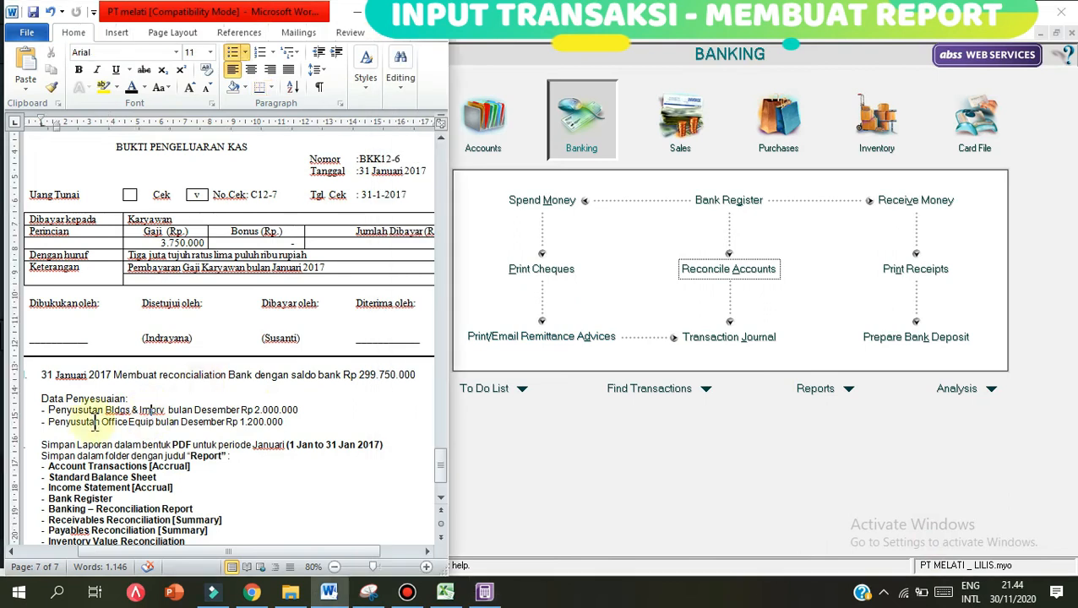
left_click_drag(74, 400, 79, 409)
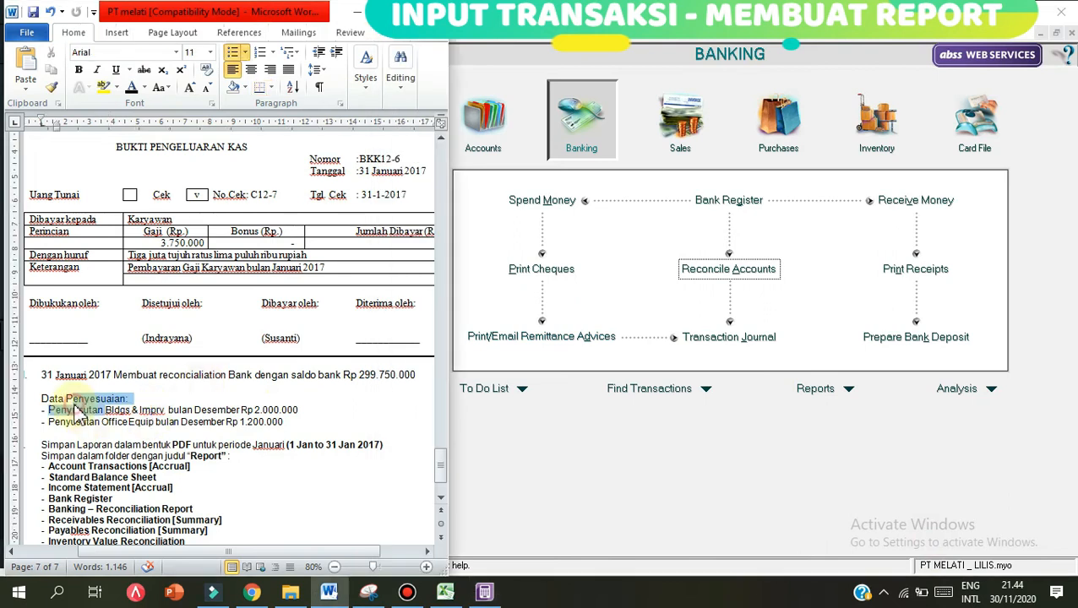
left_click(488, 138)
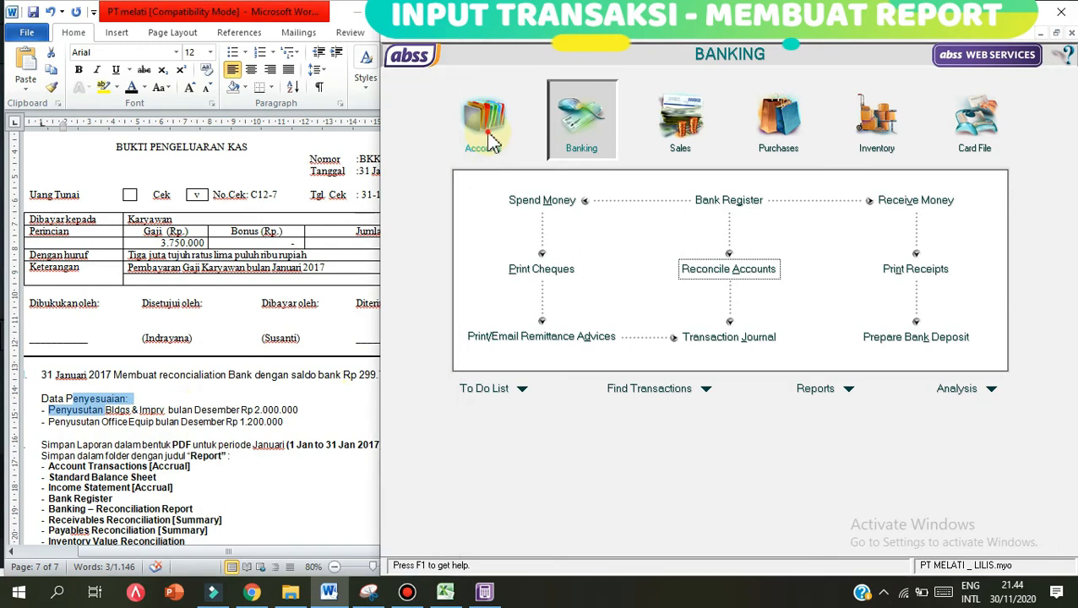
left_click(492, 140)
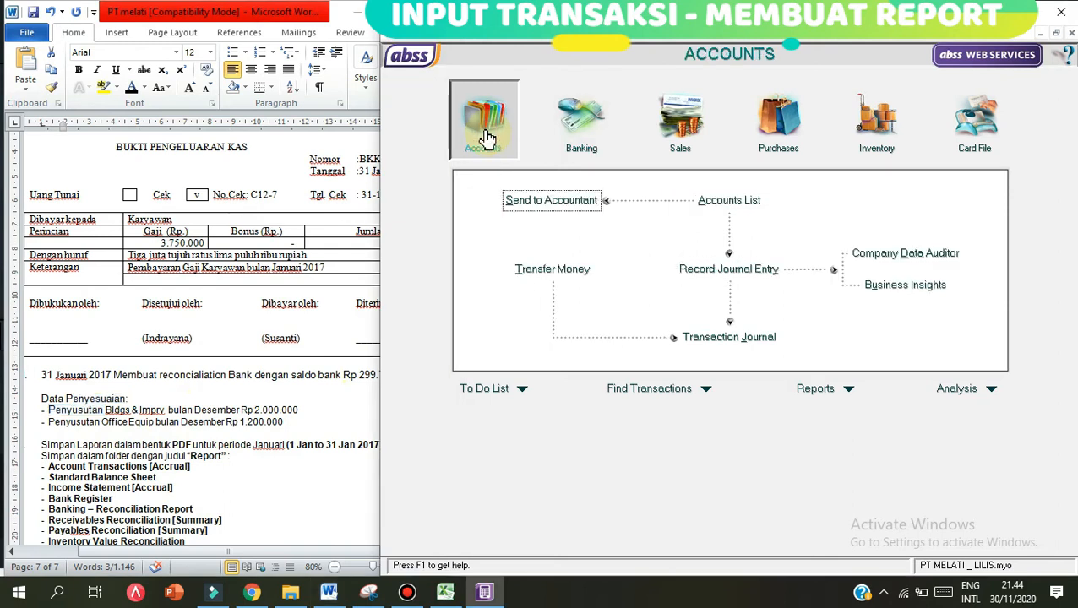
left_click(731, 275)
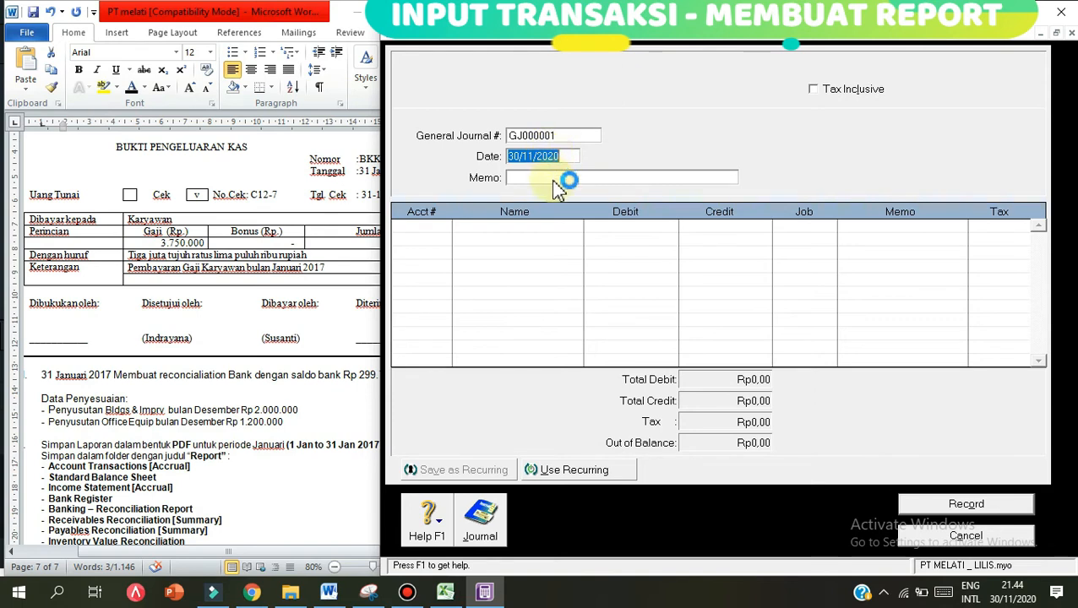
type("31")
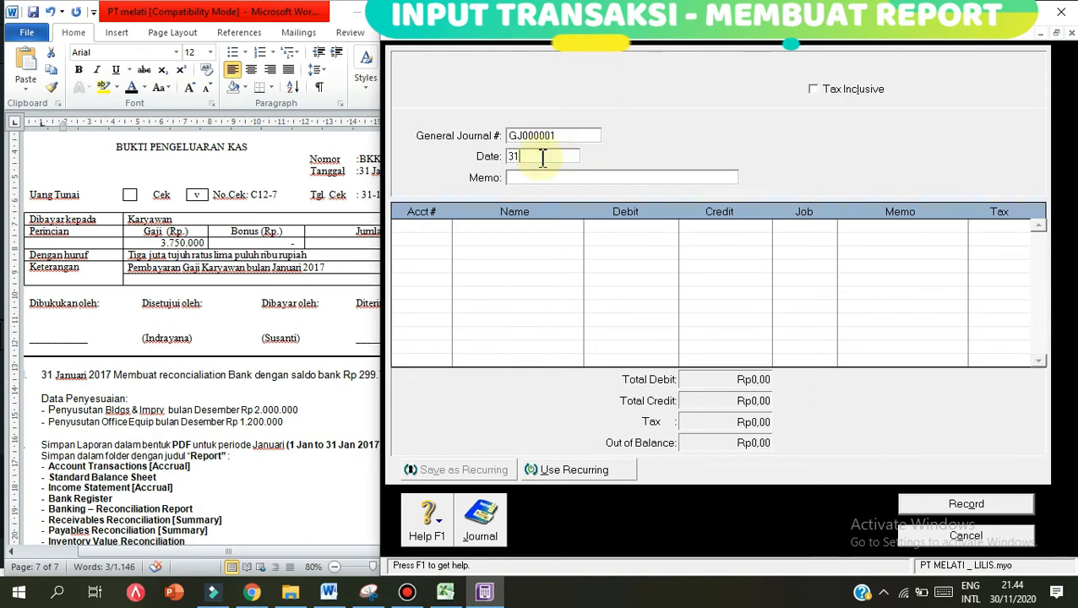
type("/01/2017")
key("Tab")
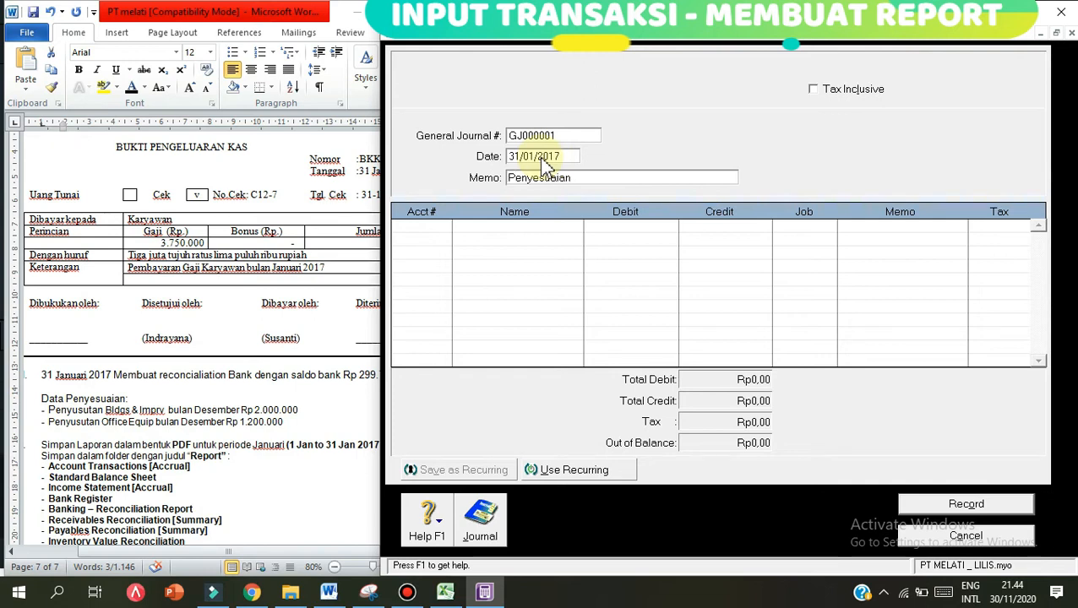
- Add a journal line debiting 6-1030 Depreciation with Rp3.200.000
left_click(440, 222)
left_click(443, 227)
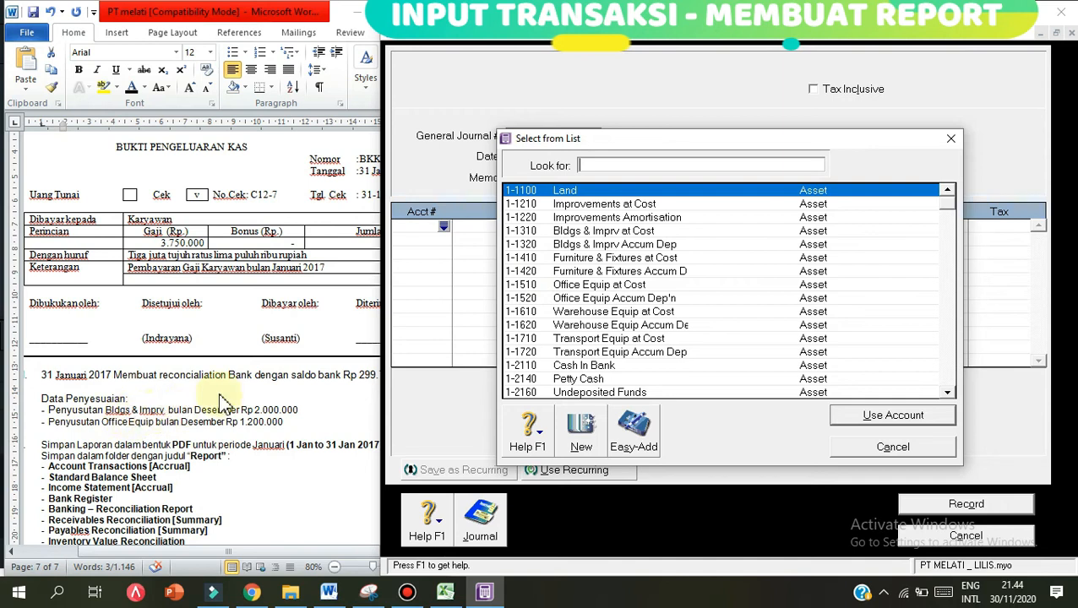
type("6")
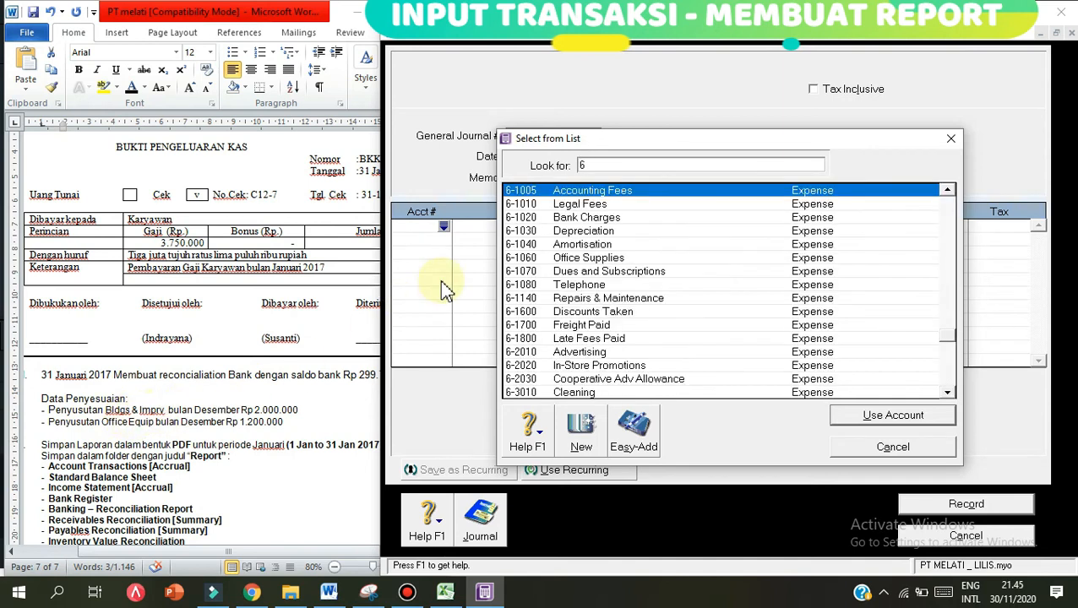
left_click(614, 235)
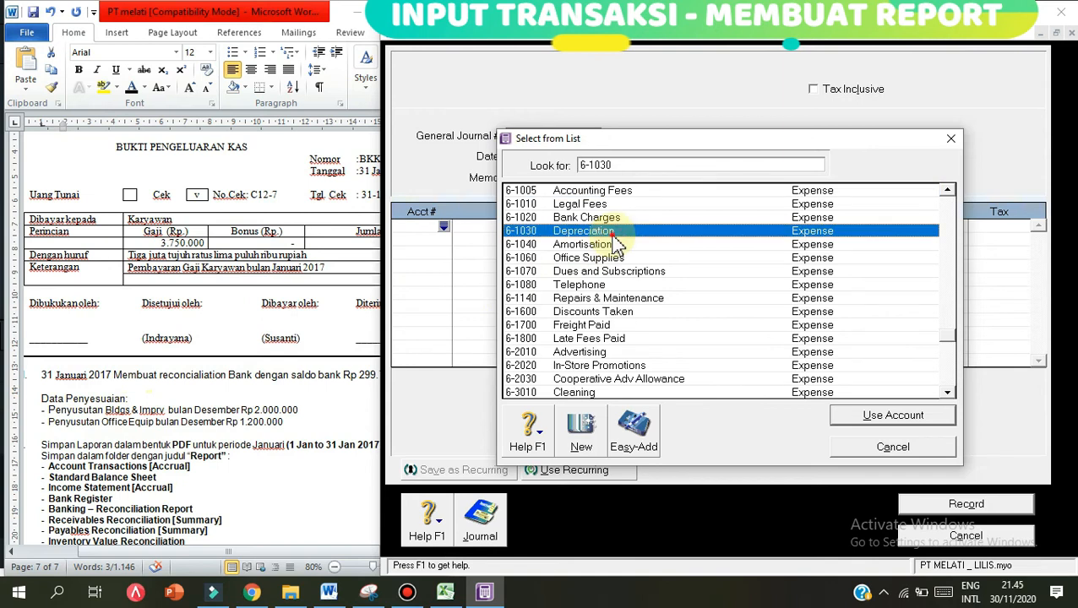
double_click(614, 240)
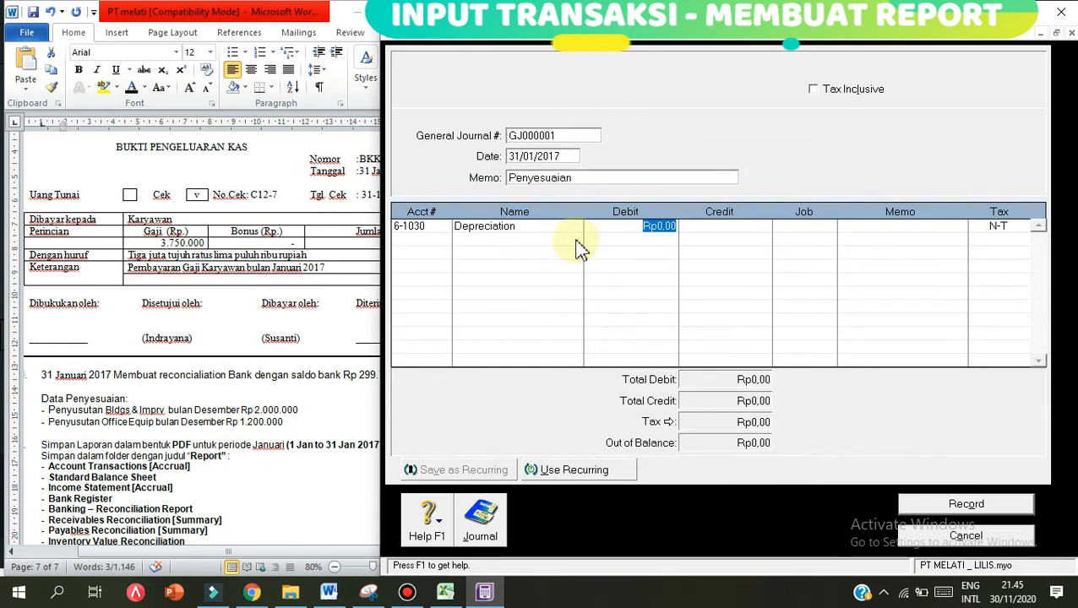
type("3200000")
key("Return")
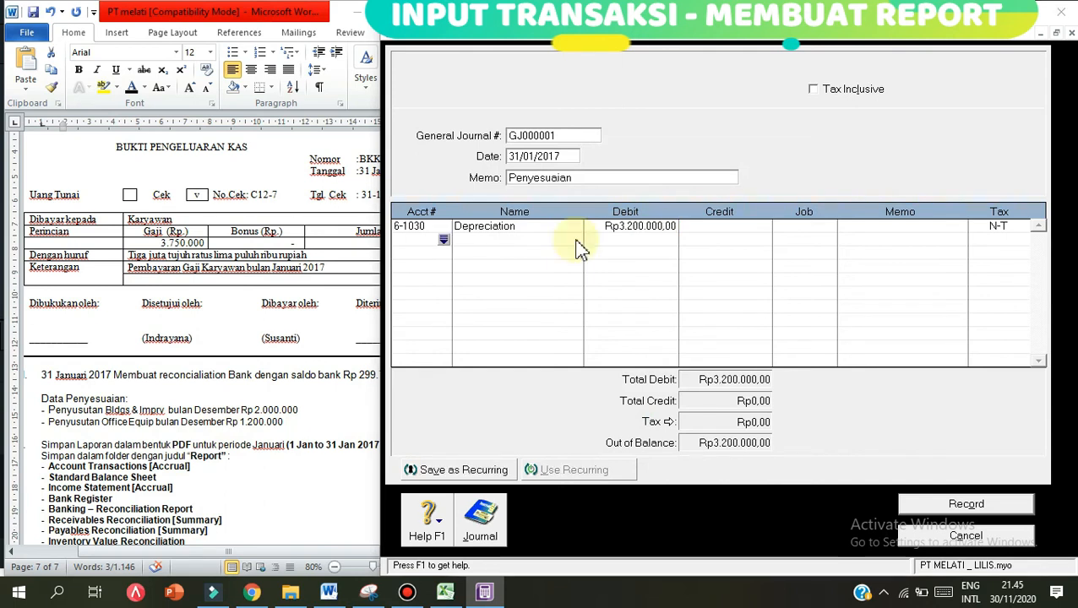
- Add a journal line crediting 1-1320 Bldgs & Imprv Accum Dep with Rp2.000.000
key("Return")
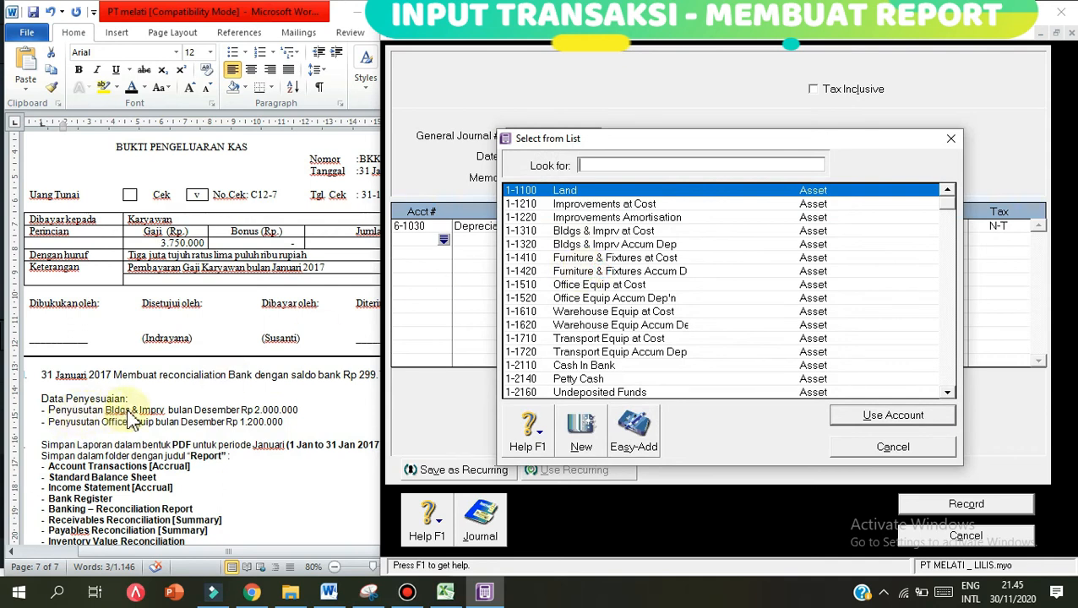
left_click(596, 249)
double_click(596, 247)
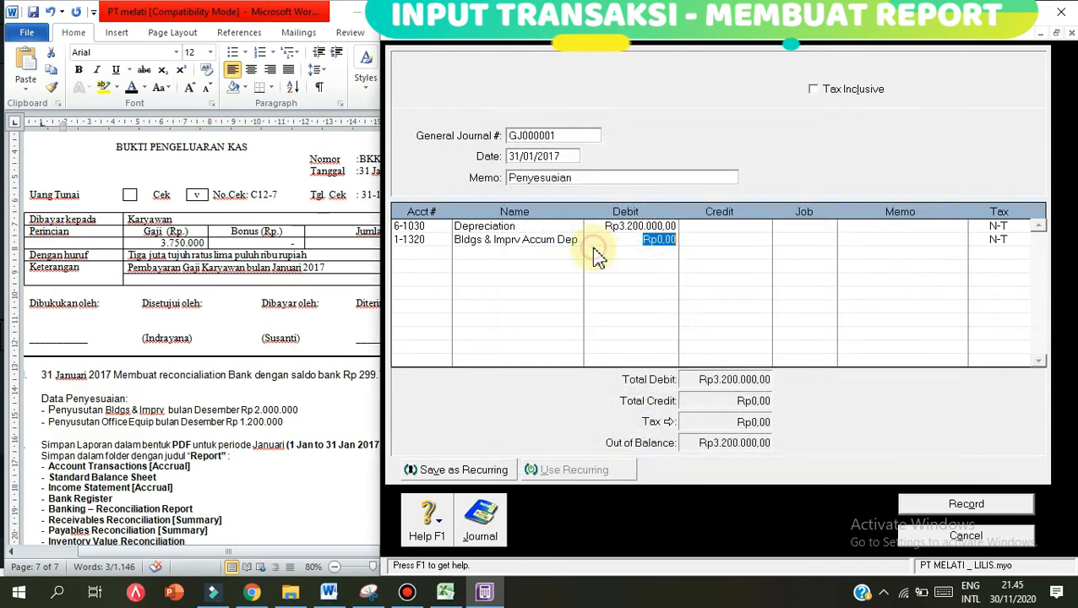
key("Tab")
type("20")
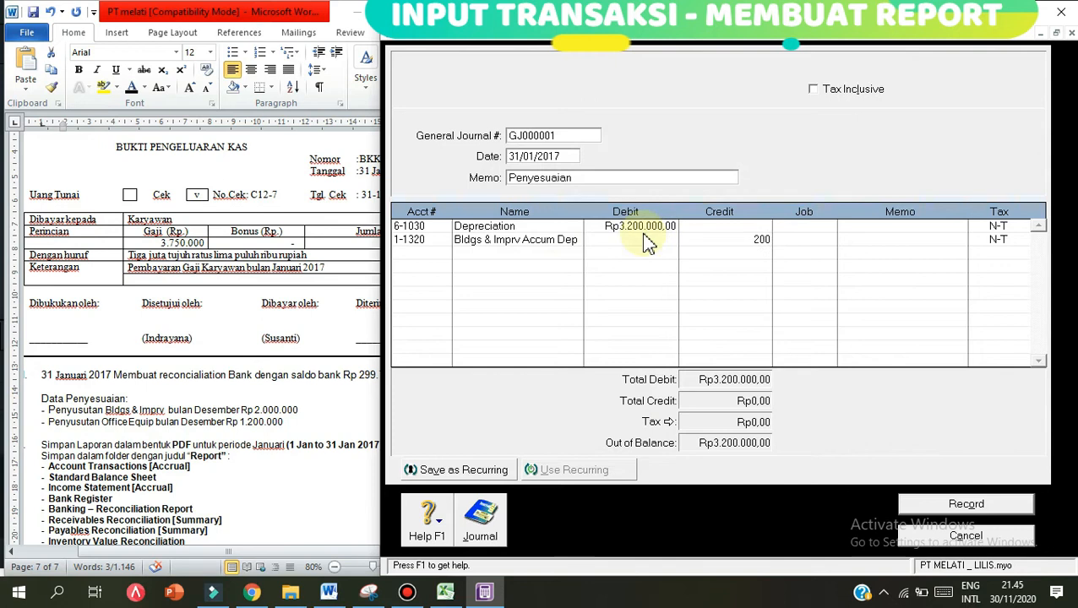
key("Return")
- Credit 1-1520 Office Equip Accum Dep'n with Rp1.200.000, then record the adjustment and close the journal entry window
key("Return")
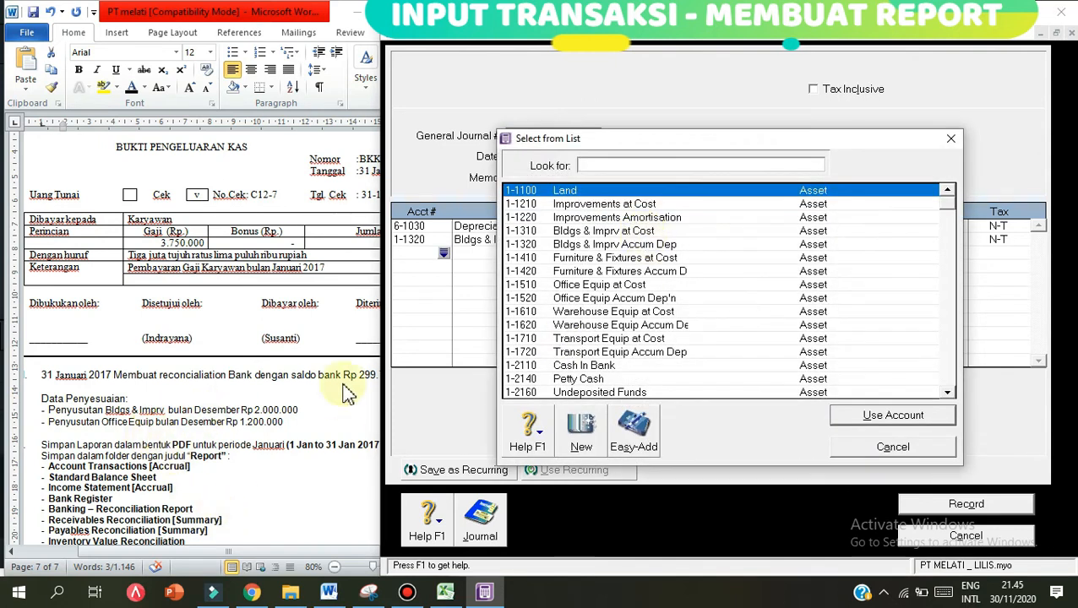
double_click(599, 300)
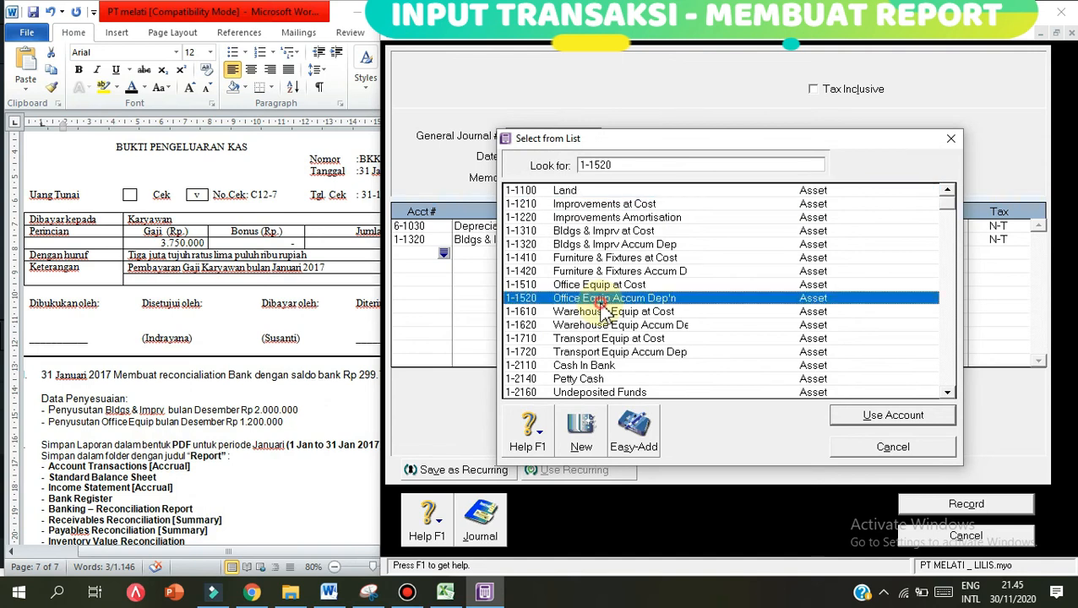
key("Tab")
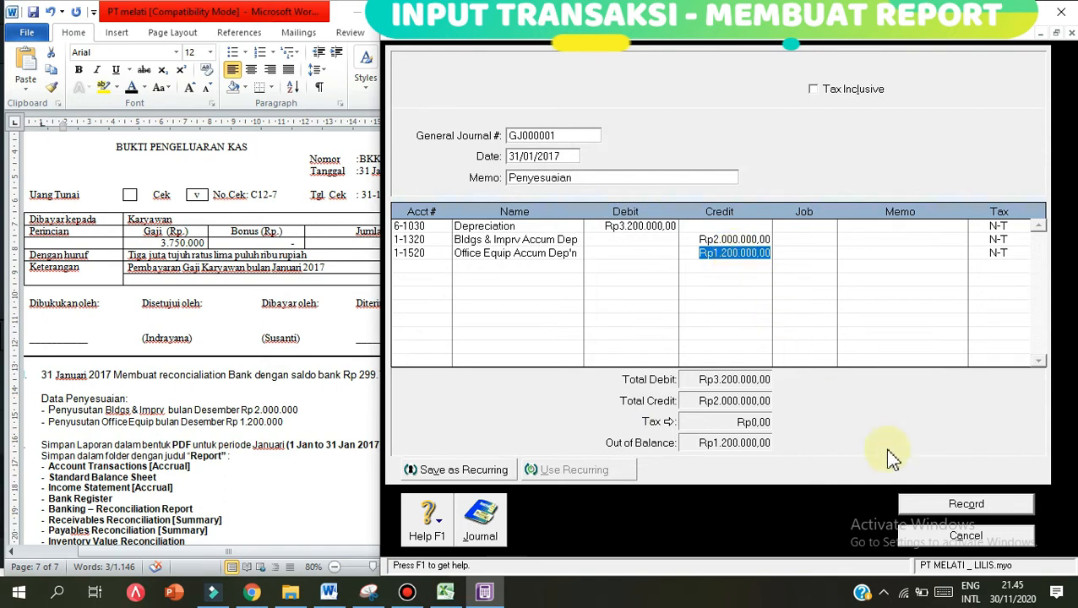
left_click(944, 506)
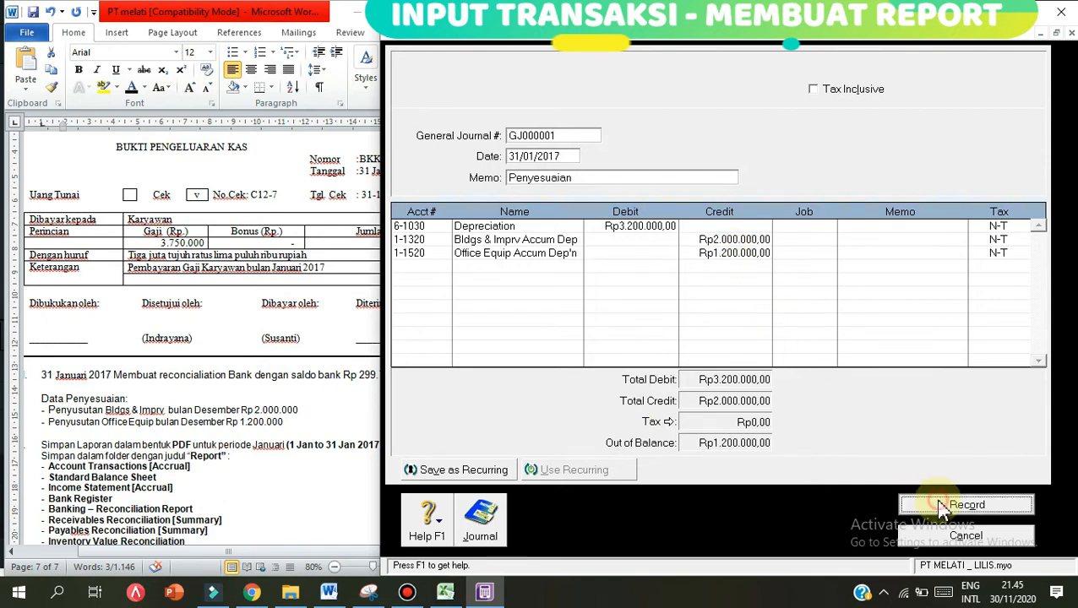
left_click(334, 408)
left_click(795, 335)
key("Escape")
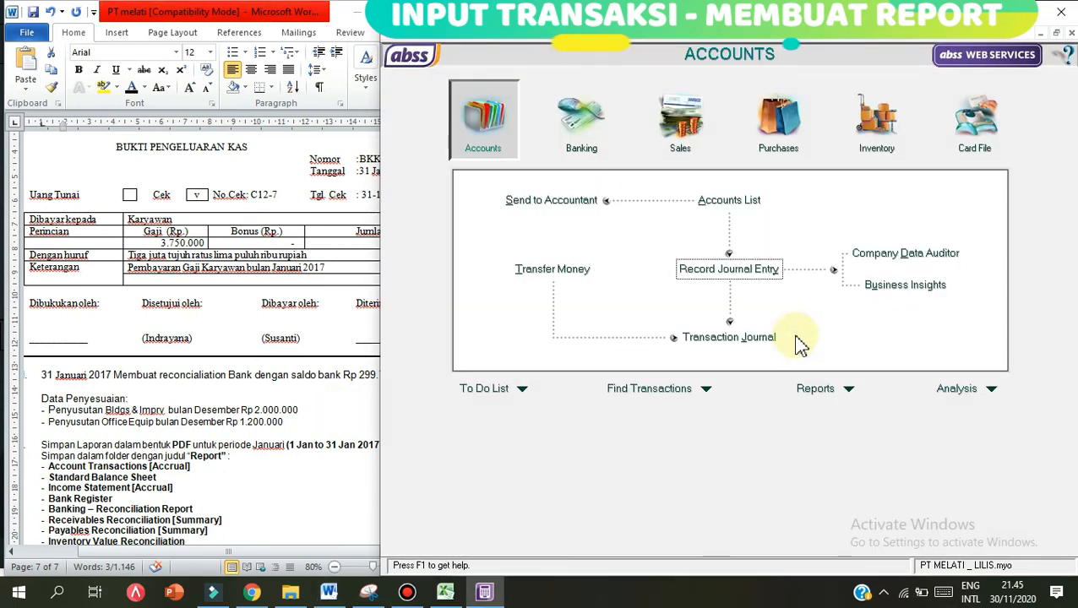
- Check the recorded adjustment entry in the general transaction journal, then close the journal
left_click(764, 337)
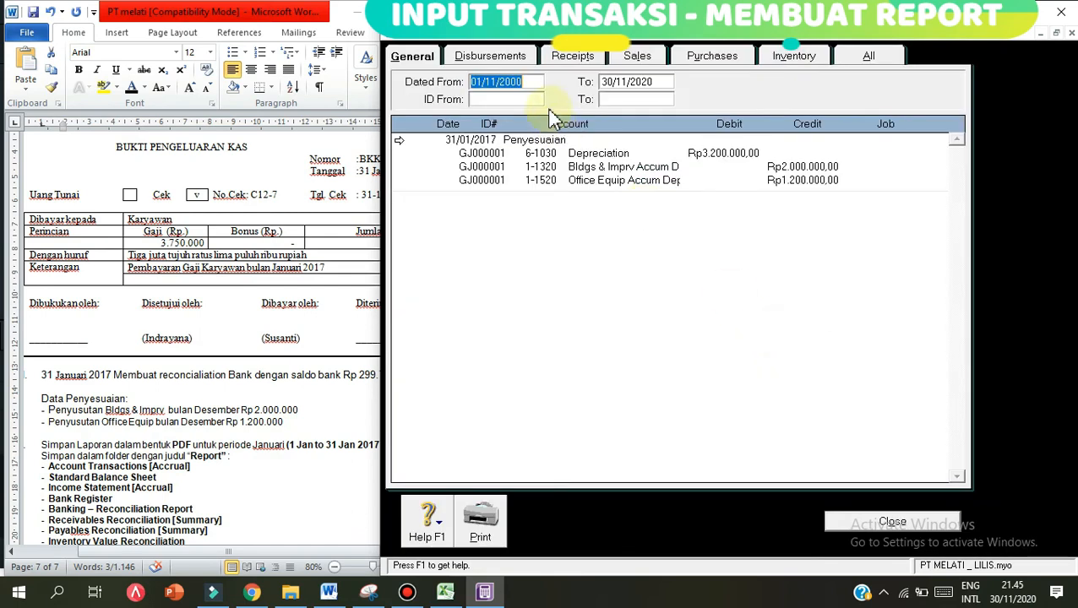
left_click(536, 85)
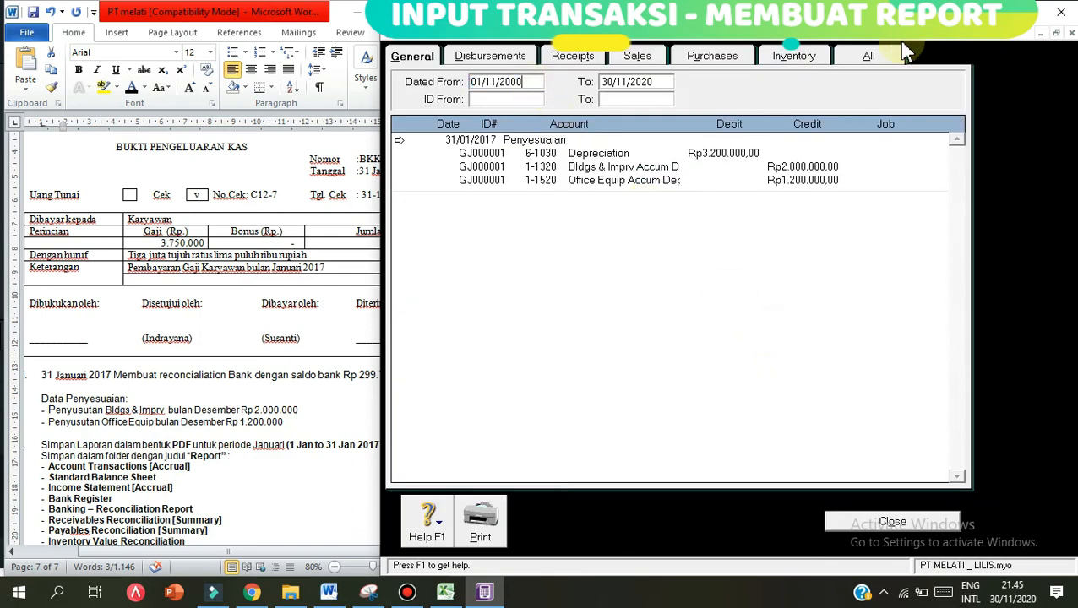
left_click(870, 57)
left_click(406, 63)
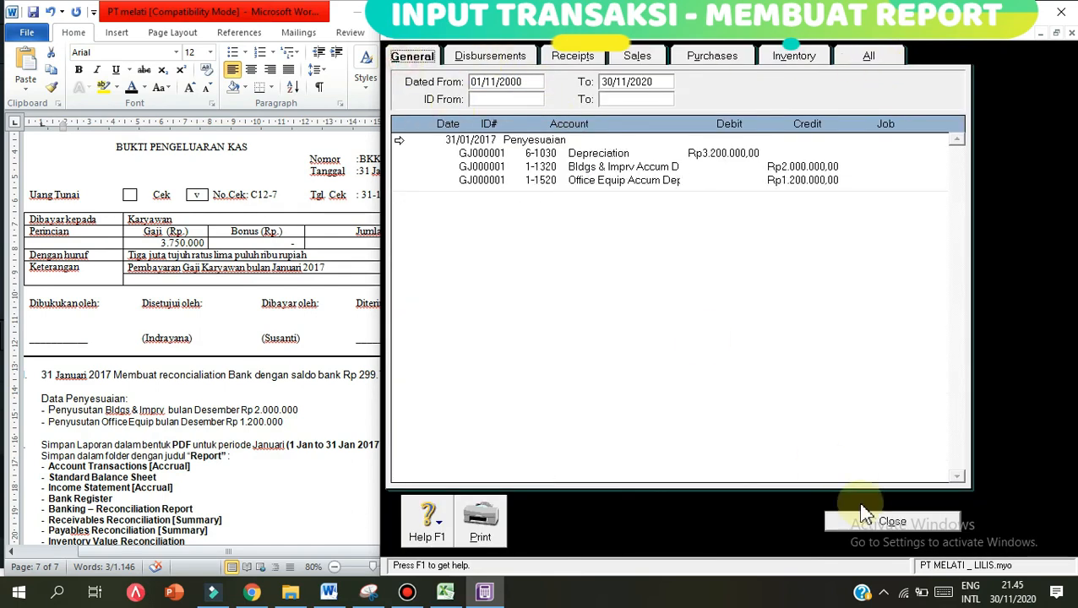
left_click(890, 521)
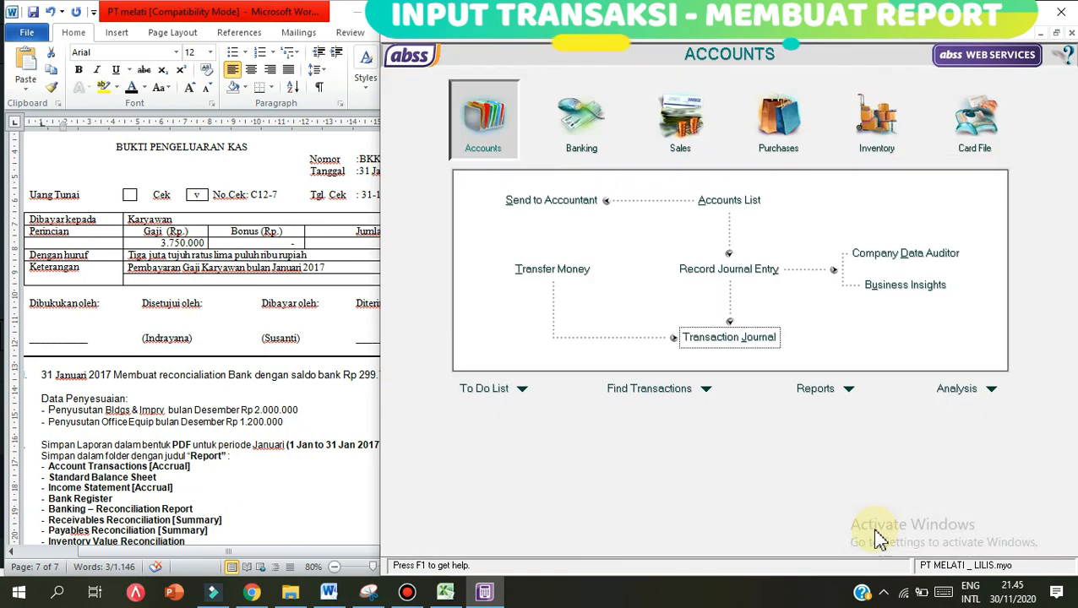
- Check the list of required January reports in the Word document and open the reports list in ABSS
left_click(340, 390)
scroll(340, 390, "down", 3)
left_click(346, 387)
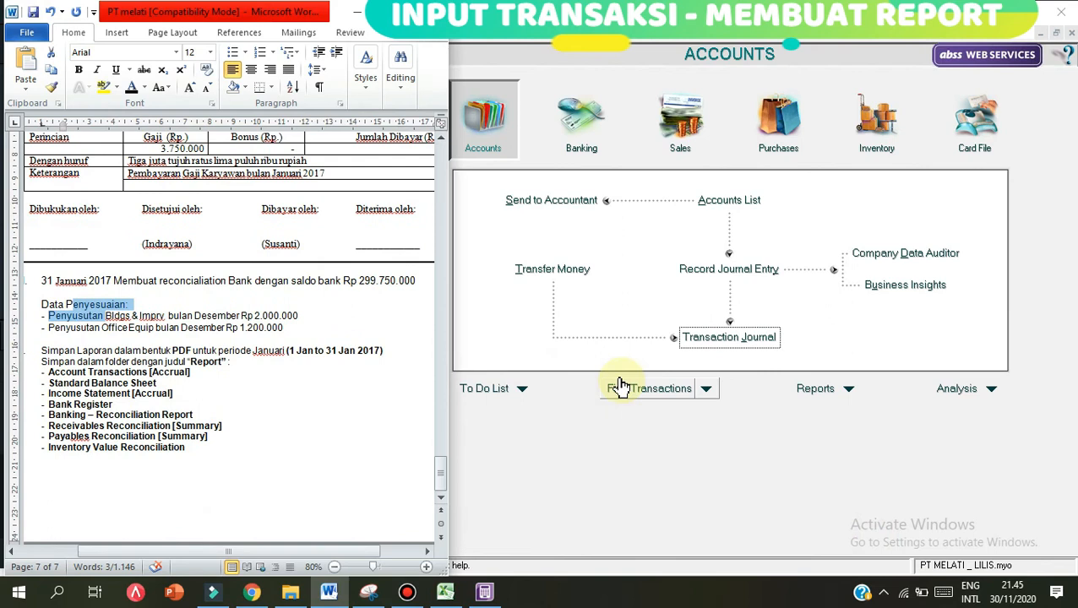
left_click(621, 385)
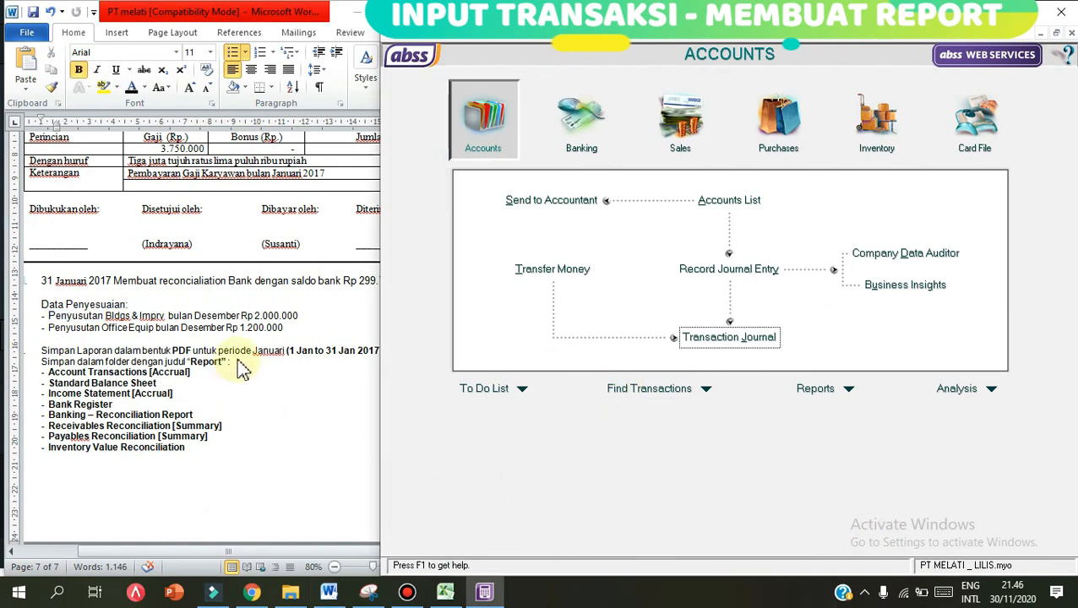
left_click(828, 389)
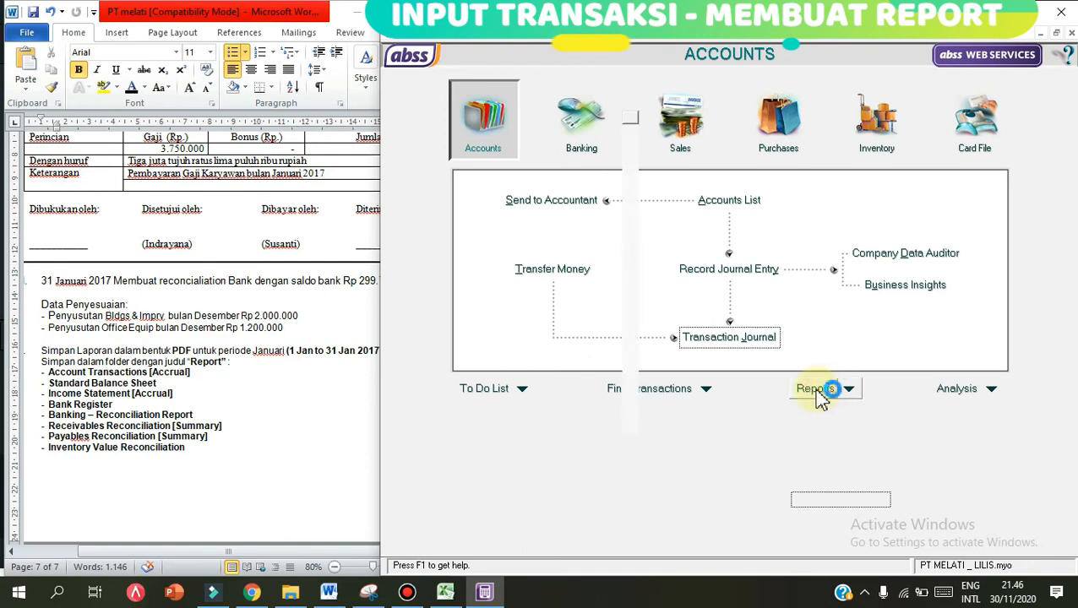
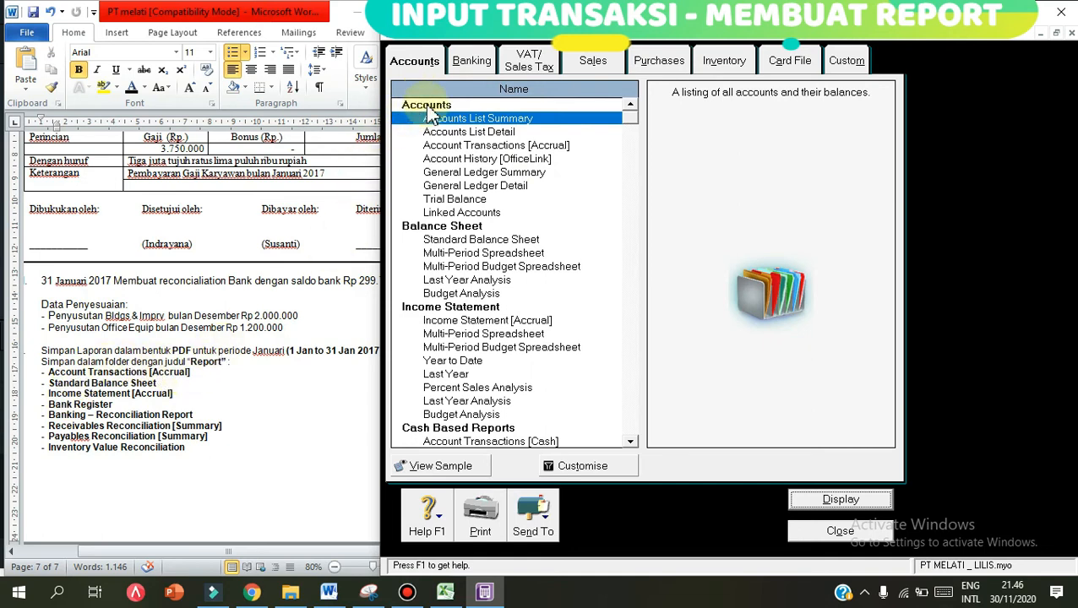
- Display the Account Transactions [Accrual] report from January to January 2017 and widen its Debit and Credit columns
left_click(467, 148)
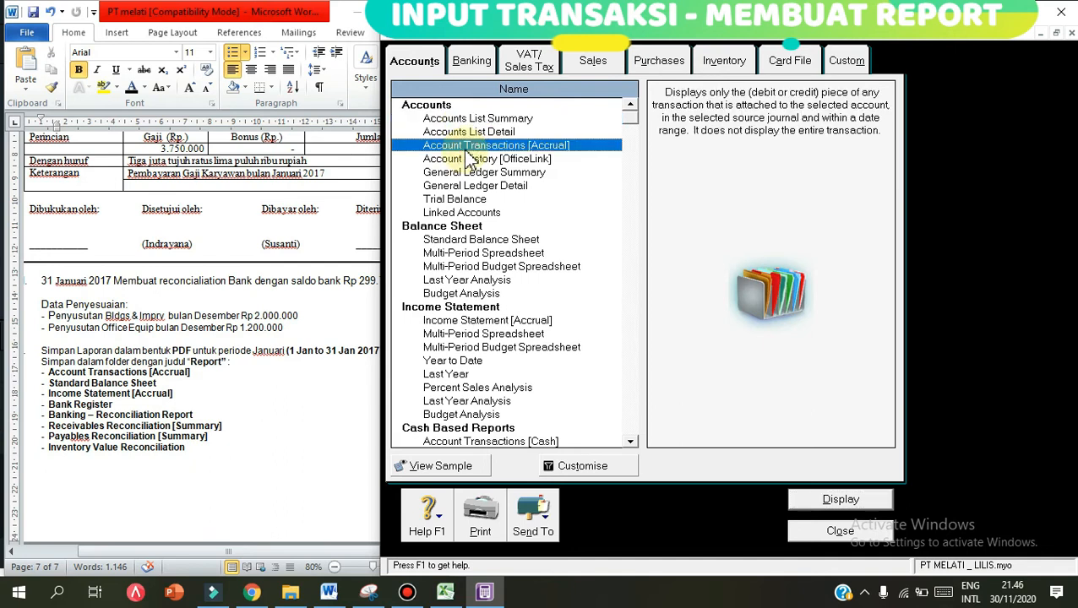
double_click(467, 156)
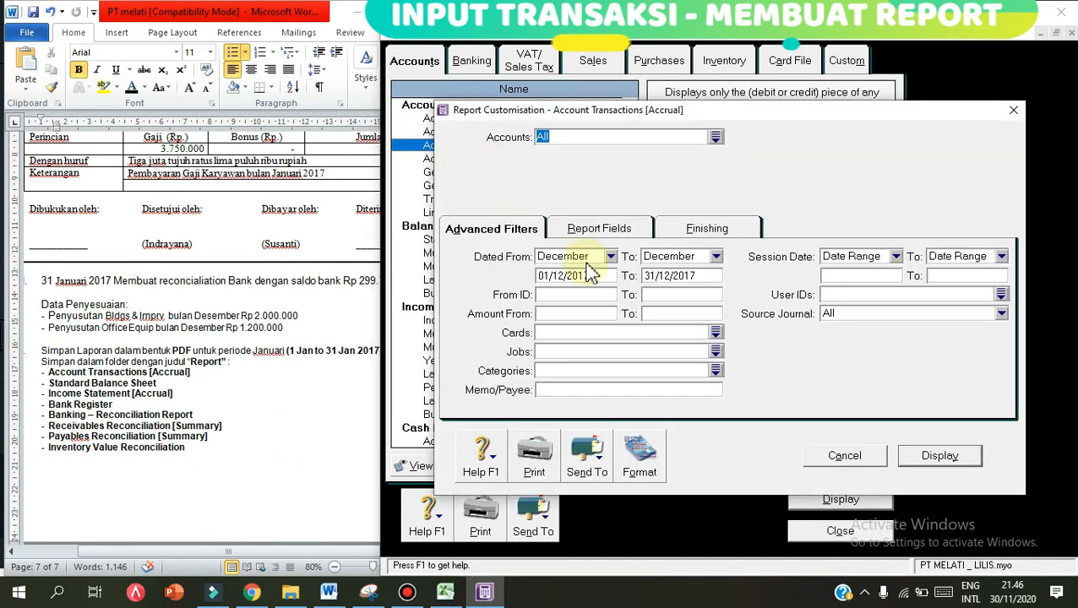
left_click(587, 258)
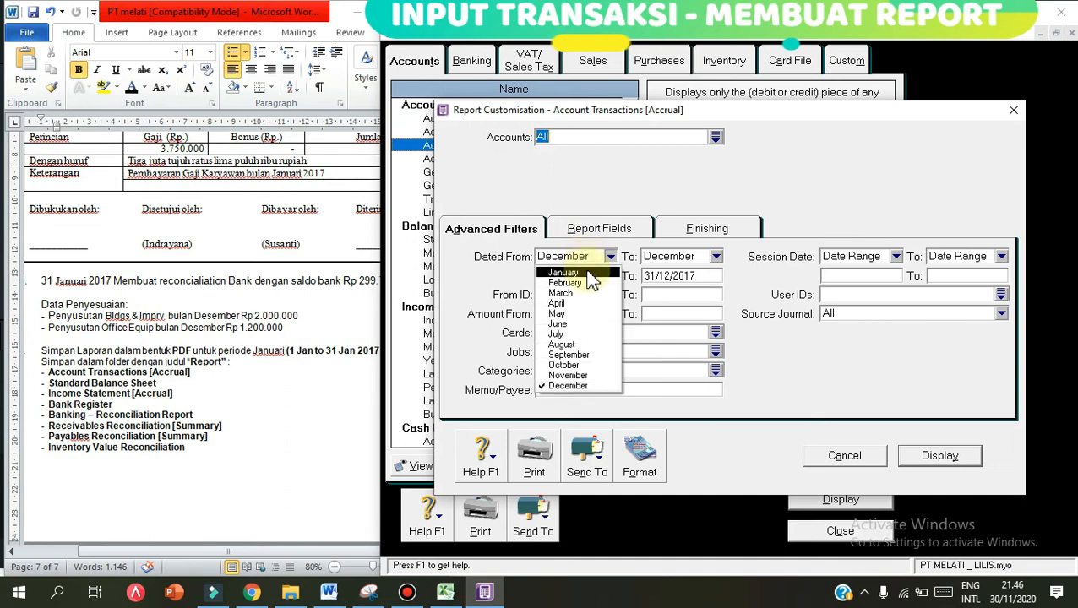
left_click(577, 272)
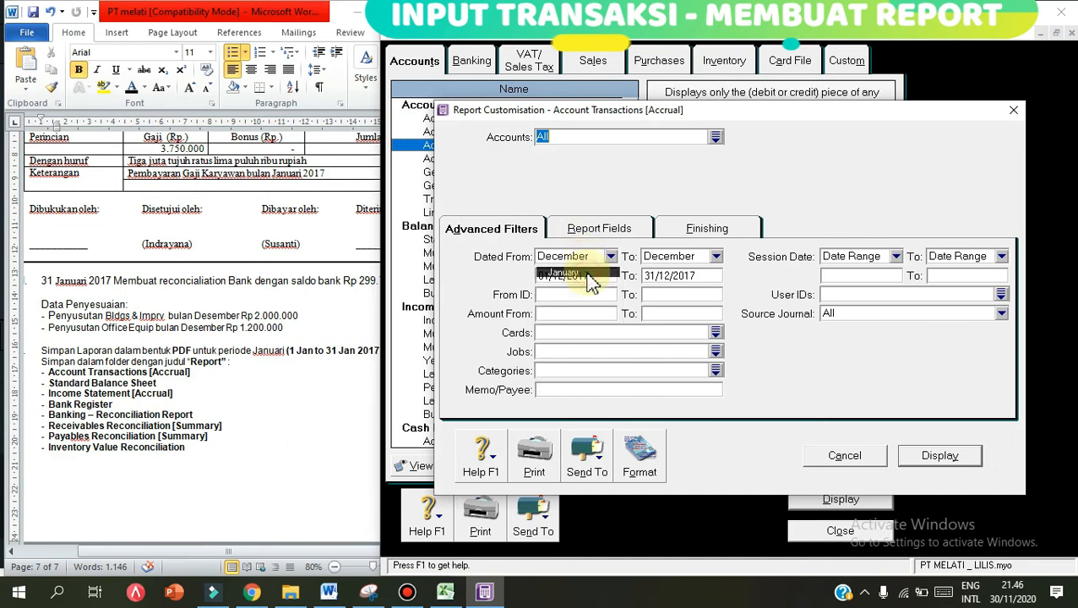
left_click(672, 257)
left_click(669, 272)
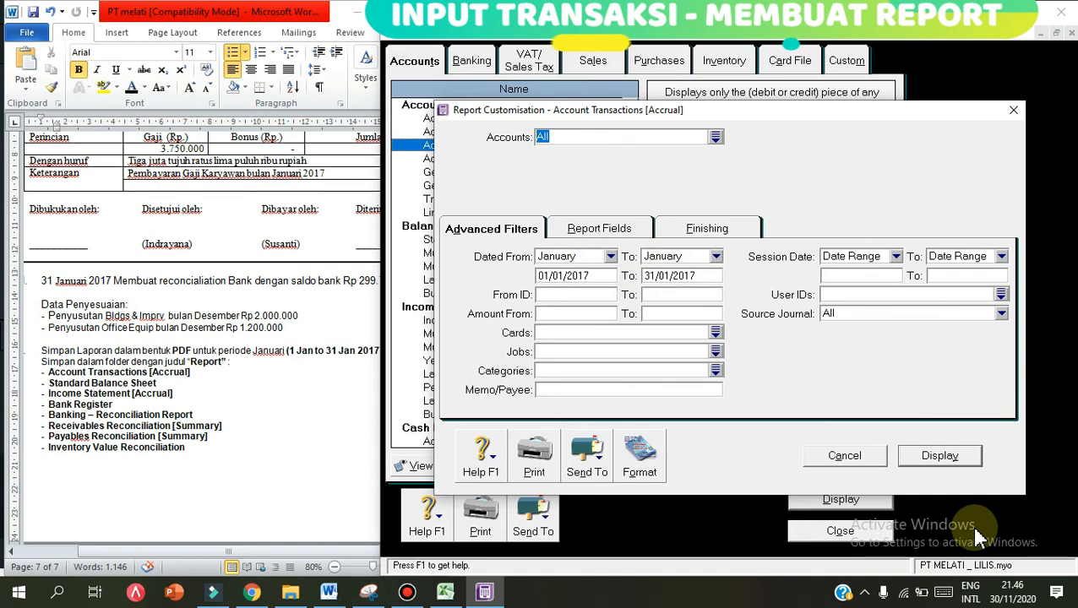
left_click(941, 461)
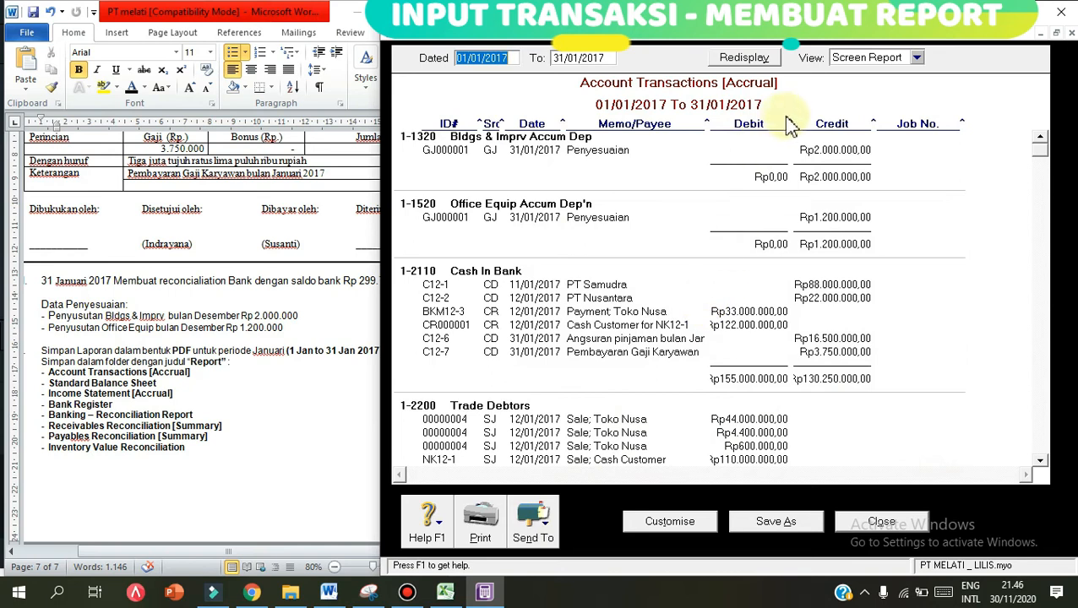
left_click_drag(794, 125, 805, 125)
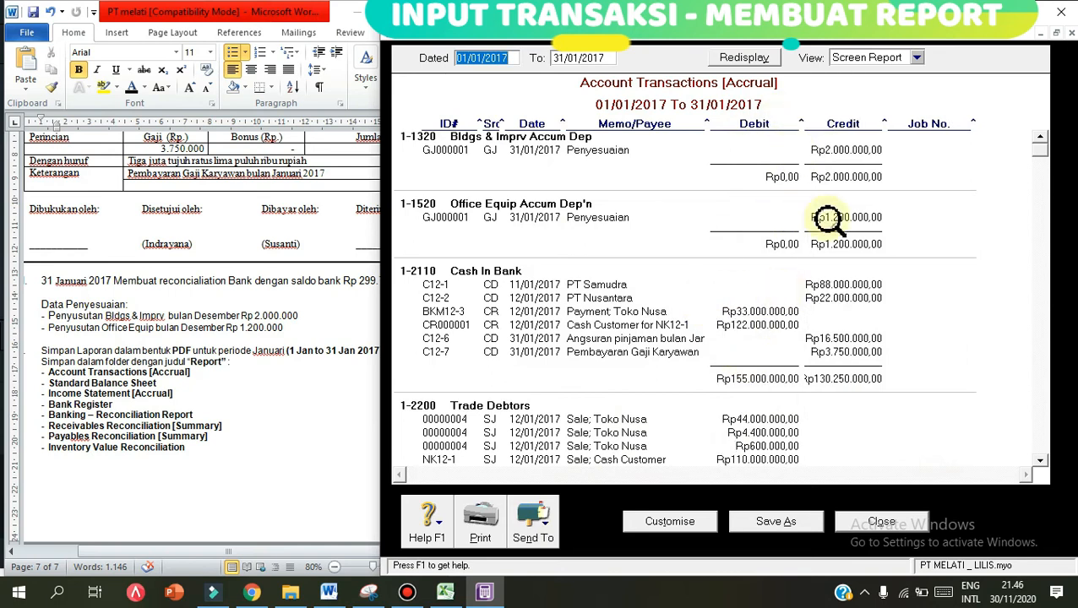
left_click_drag(886, 124, 898, 123)
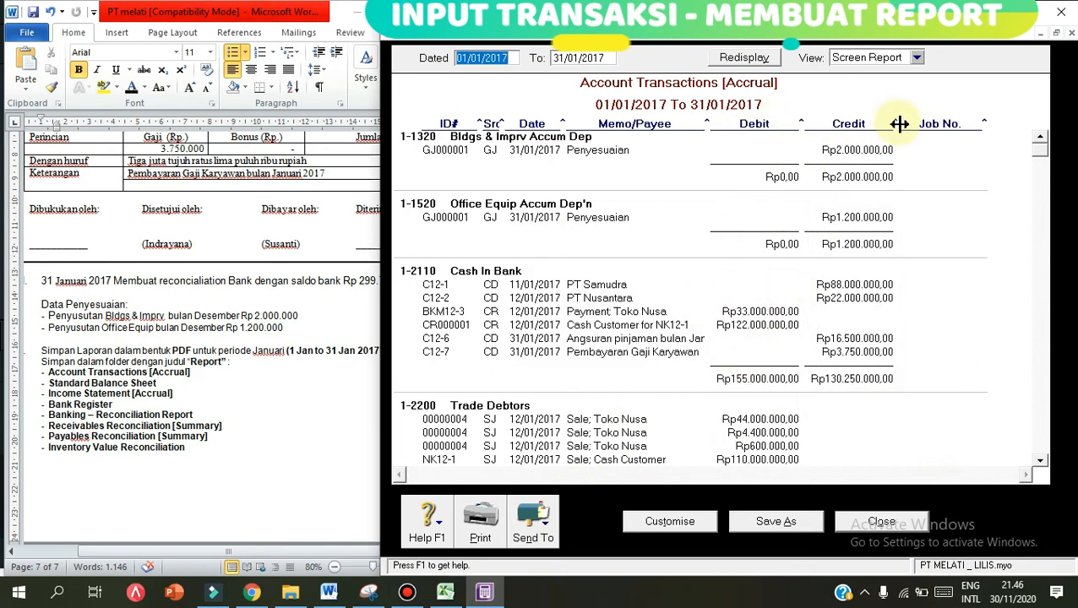
- Export the account transactions report as PDF, appending an underscore and the author's first name to the file name, and close the report
left_click(535, 525)
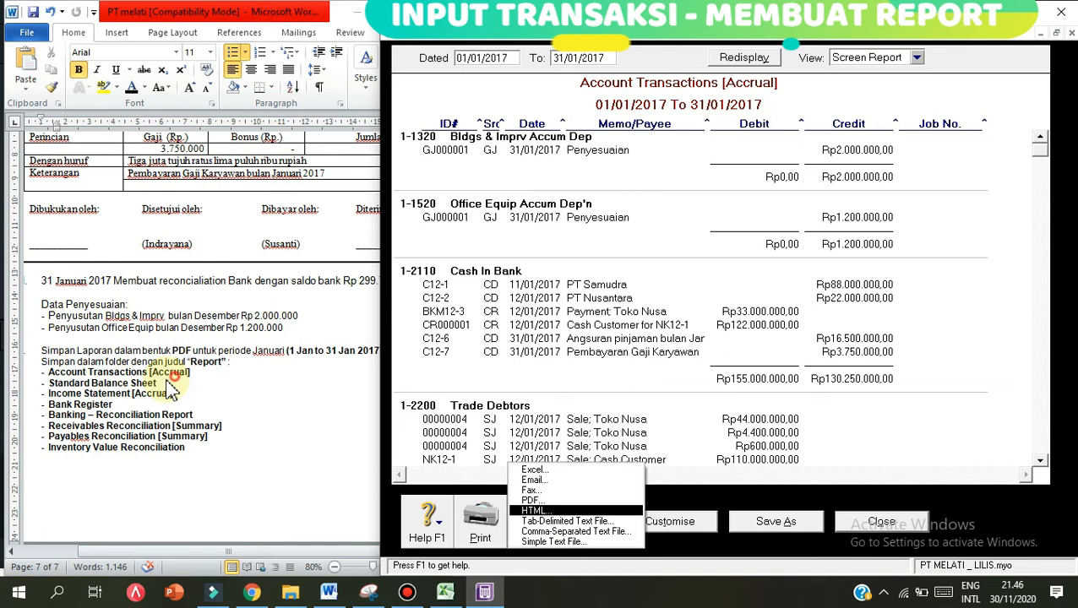
left_click(173, 377)
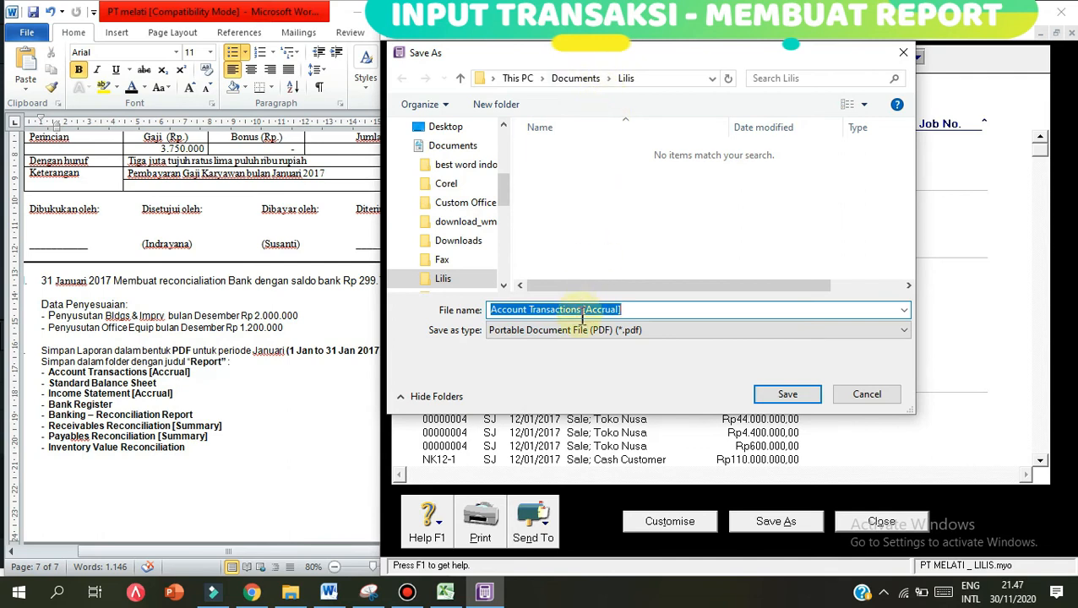
left_click(661, 309)
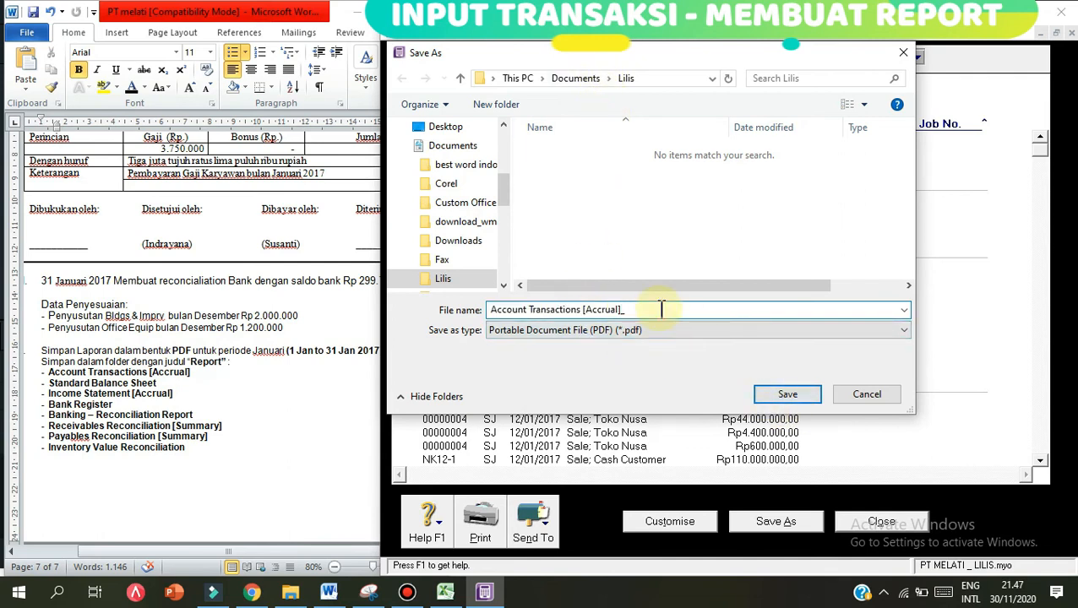
type("_lilis")
left_click(764, 395)
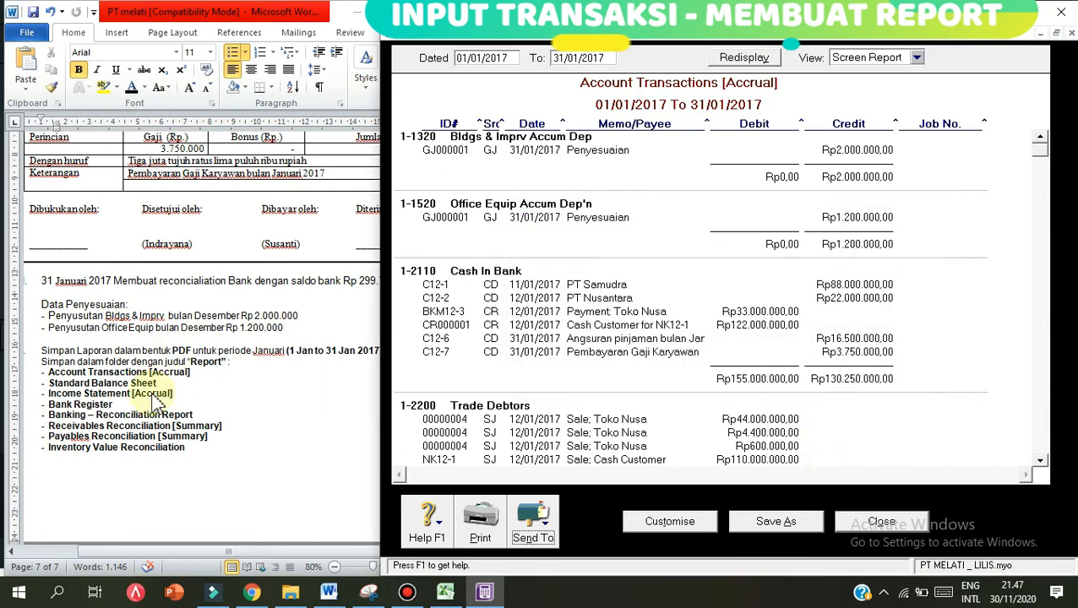
left_click(866, 519)
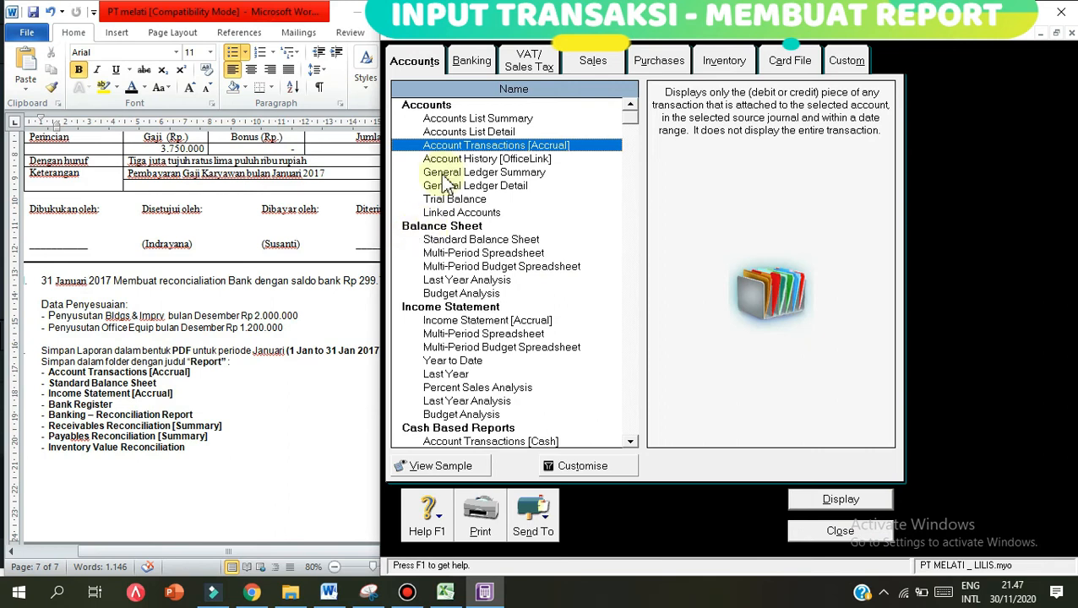
- Display the Standard Balance Sheet report as of 31/01/2017
left_click(465, 241)
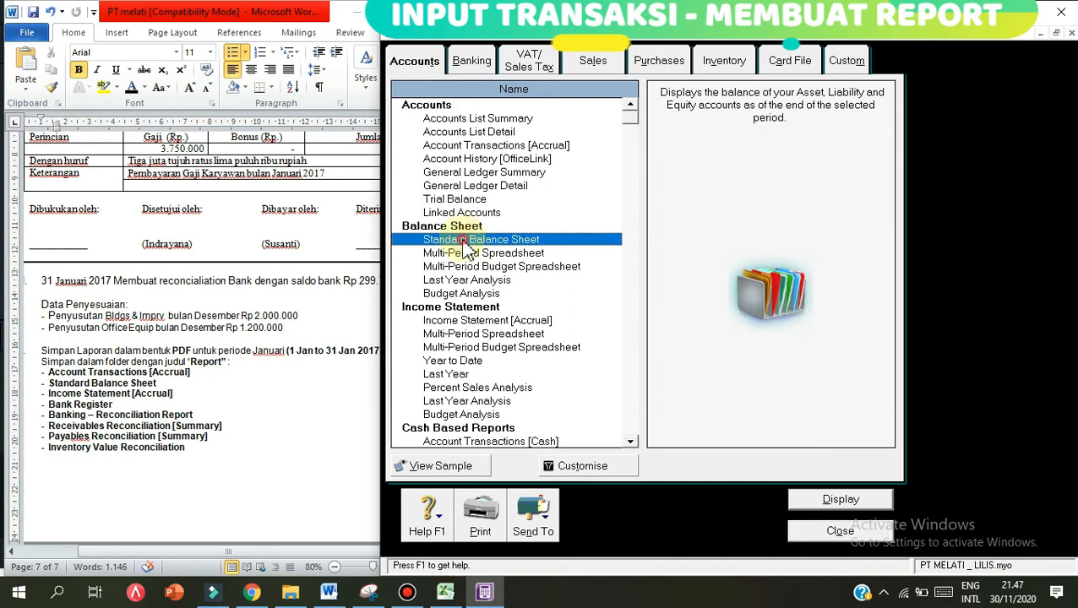
double_click(465, 241)
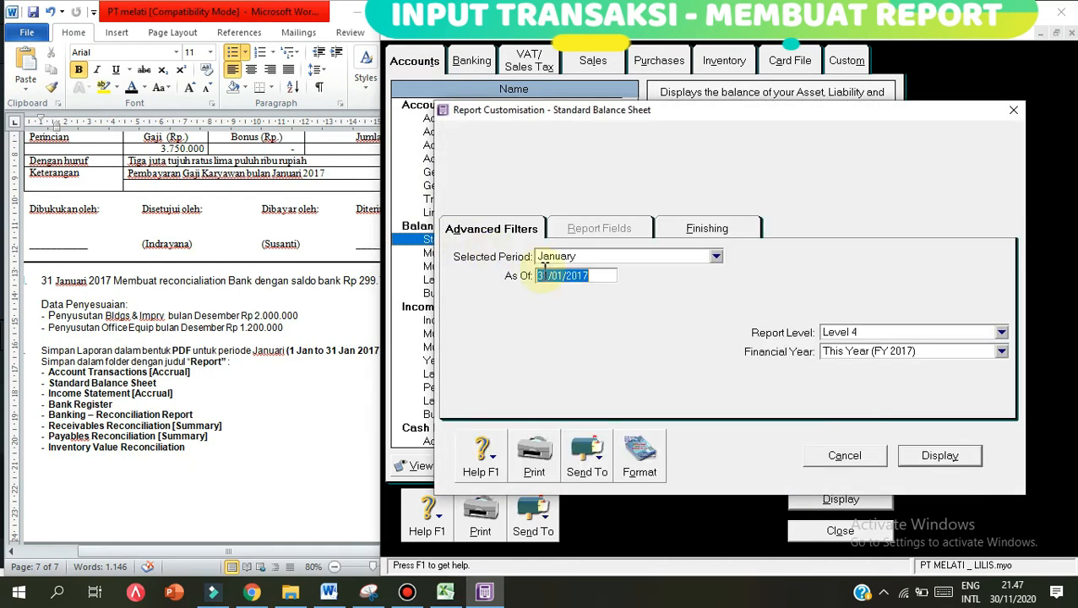
left_click(938, 463)
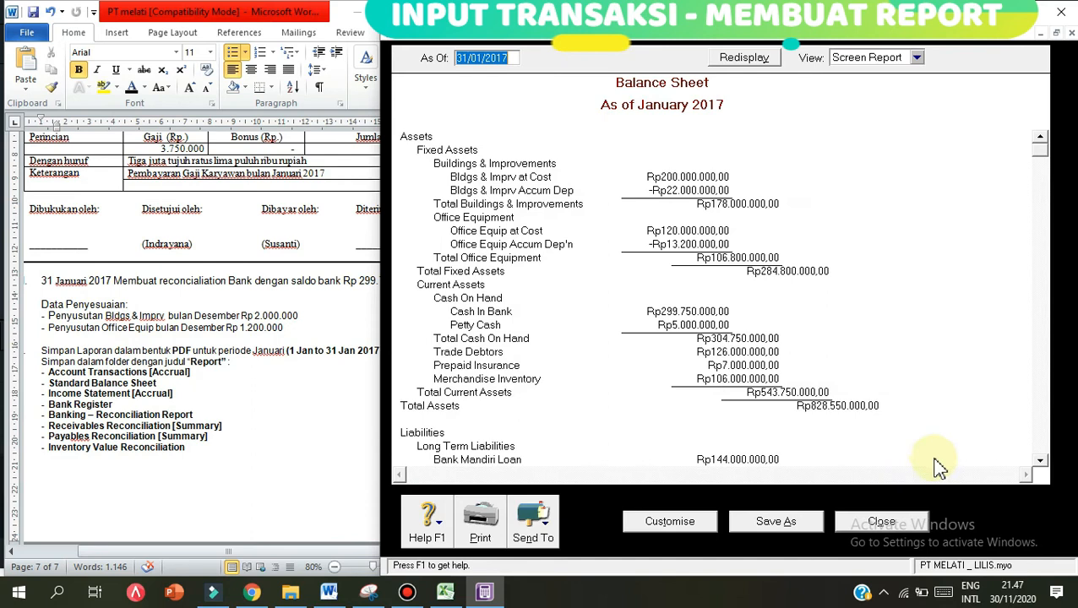
- Export the balance sheet as PDF, appending an underscore and the author's first name to the file name, and close the report
left_click(533, 528)
left_click(538, 497)
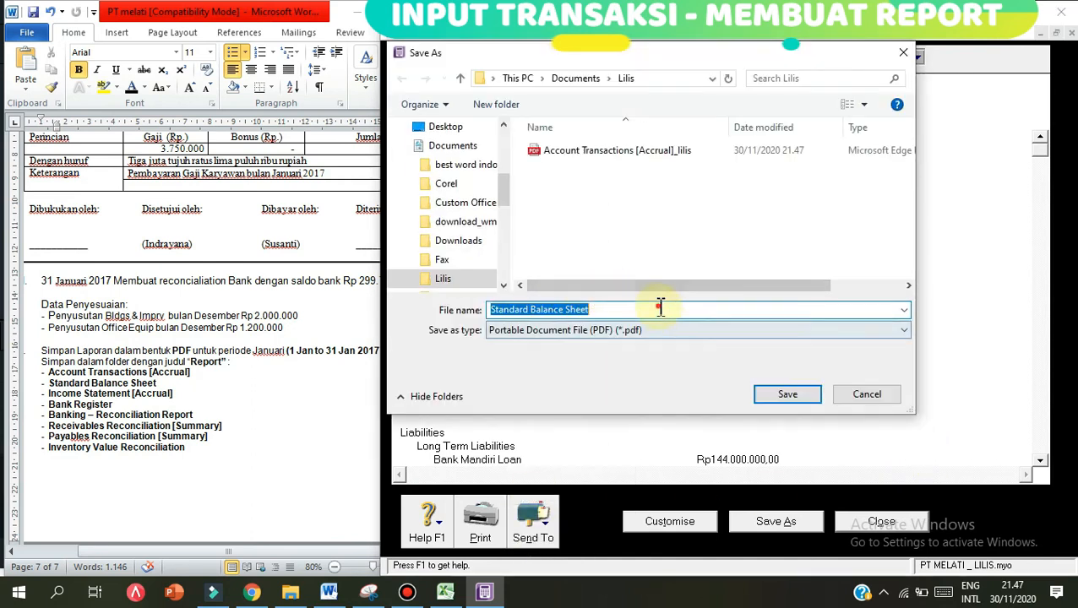
left_click(660, 307)
type("_lilis")
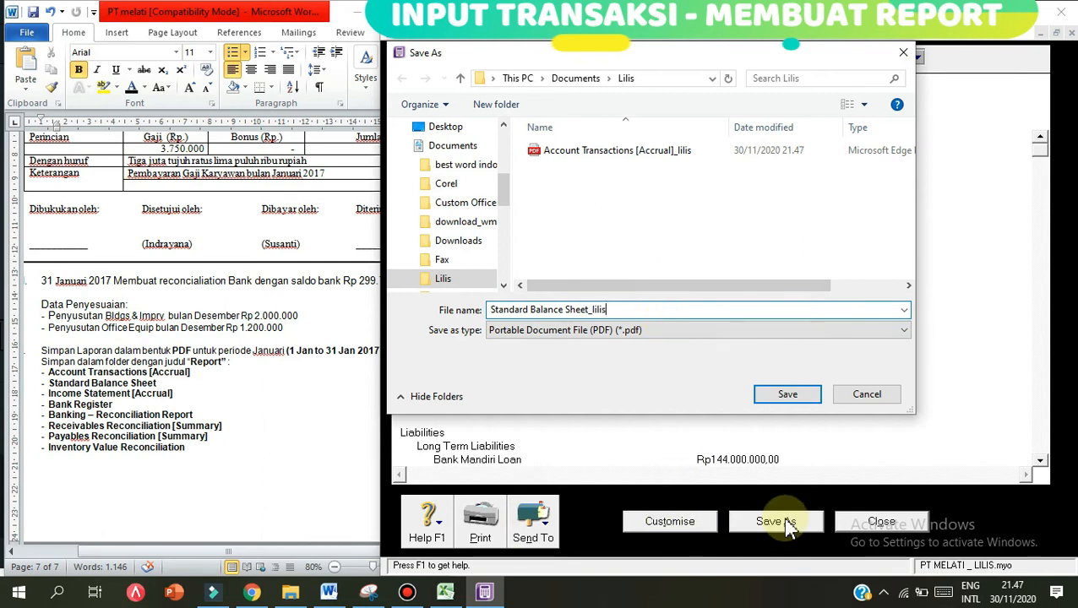
left_click(787, 394)
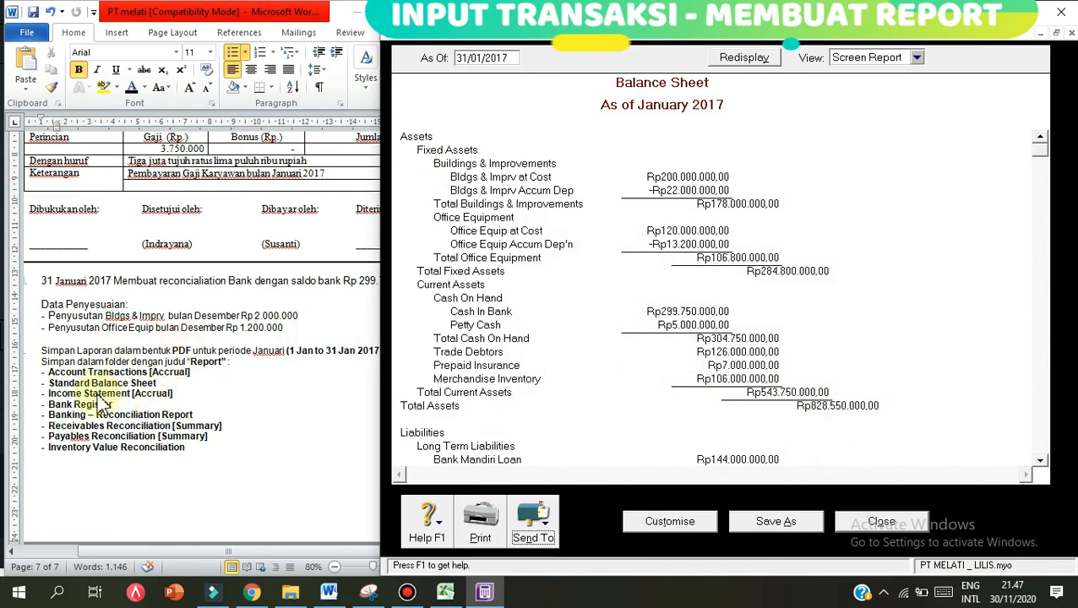
left_click(879, 521)
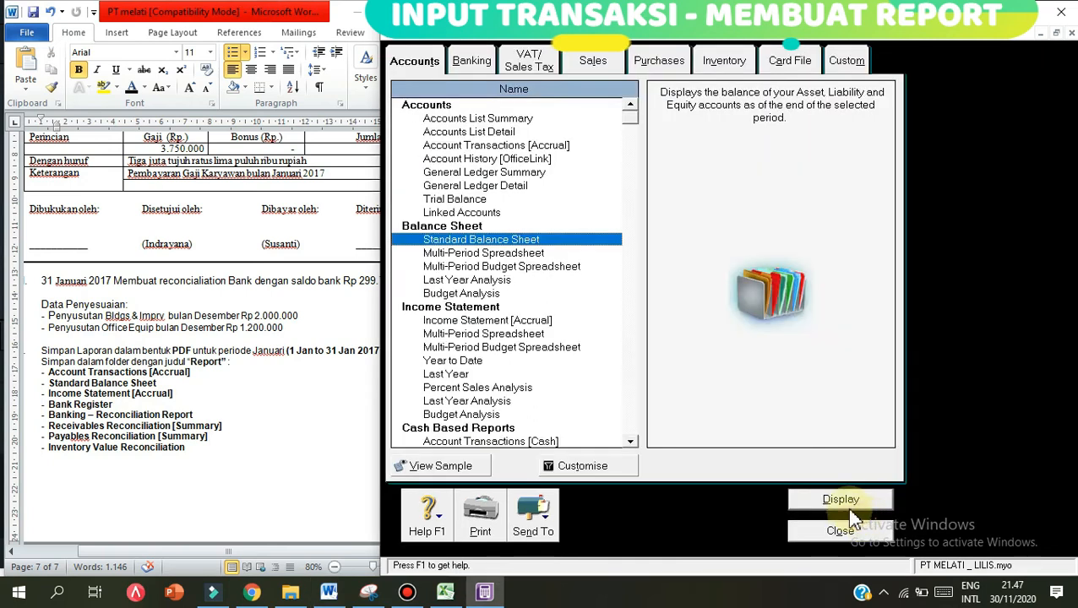
- Display the Income Statement [Accrual] report for the period January to January 2017
double_click(464, 320)
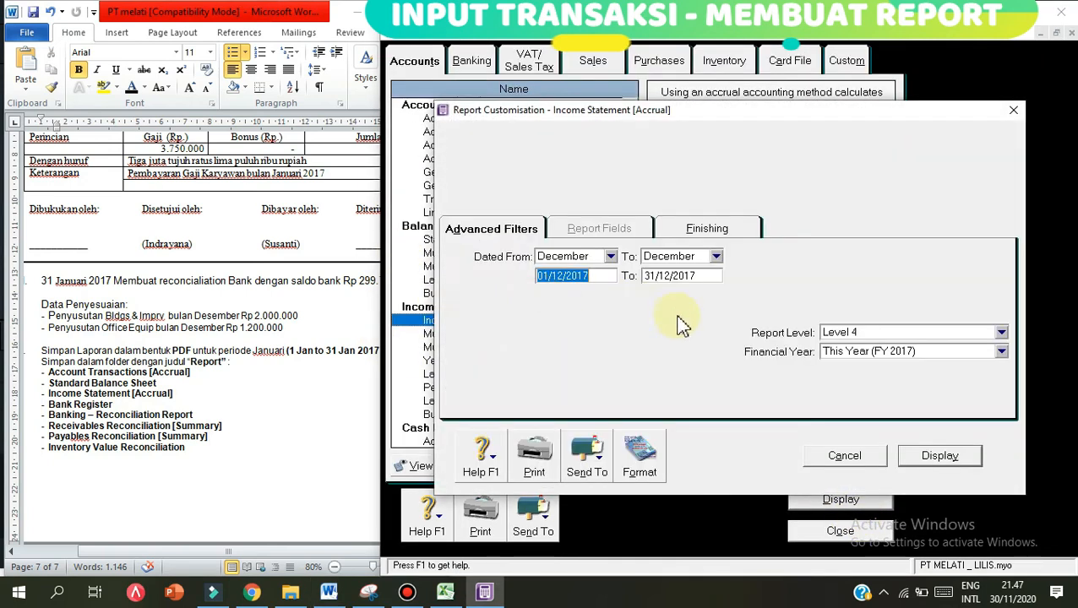
left_click(612, 256)
left_click(604, 271)
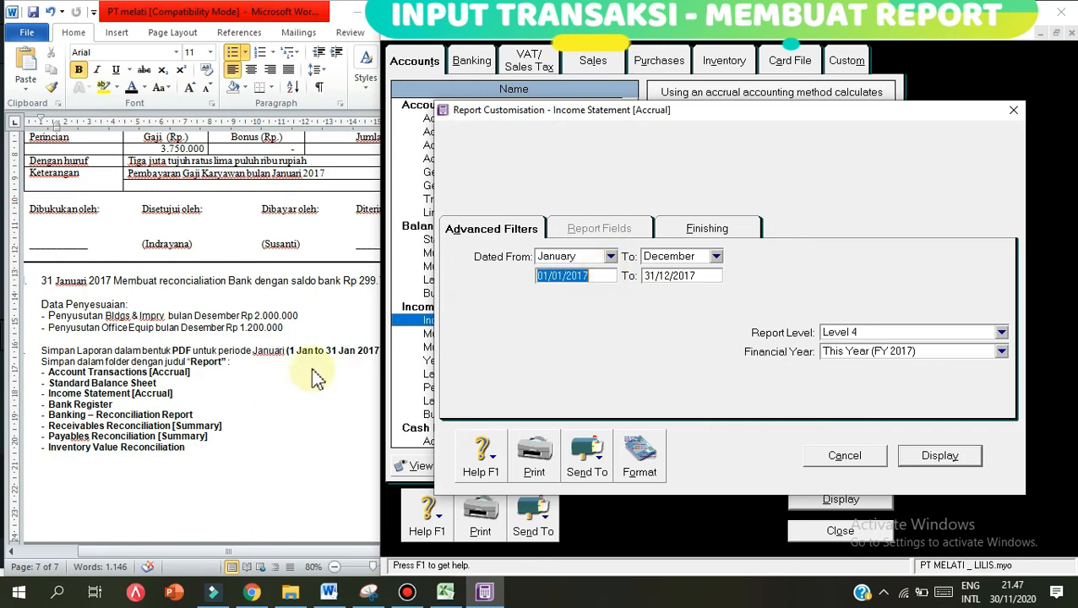
left_click(664, 257)
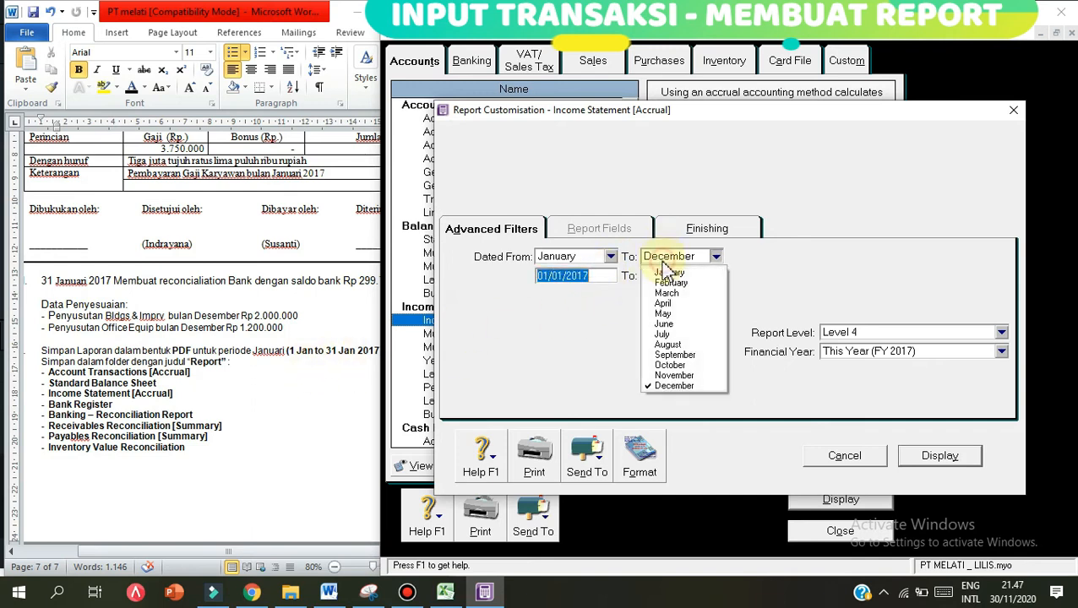
left_click(667, 273)
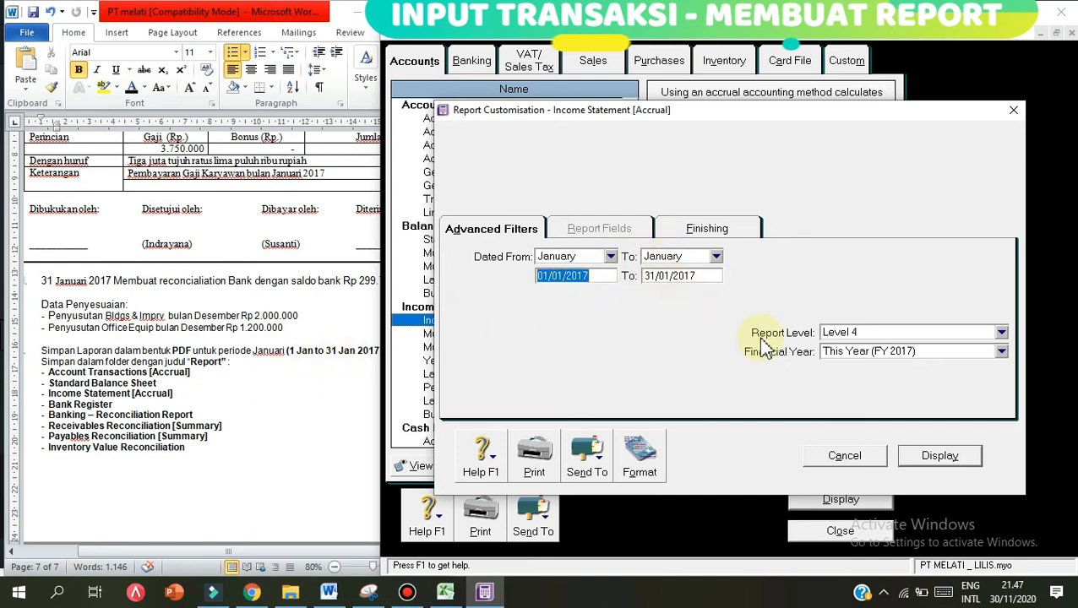
left_click(938, 456)
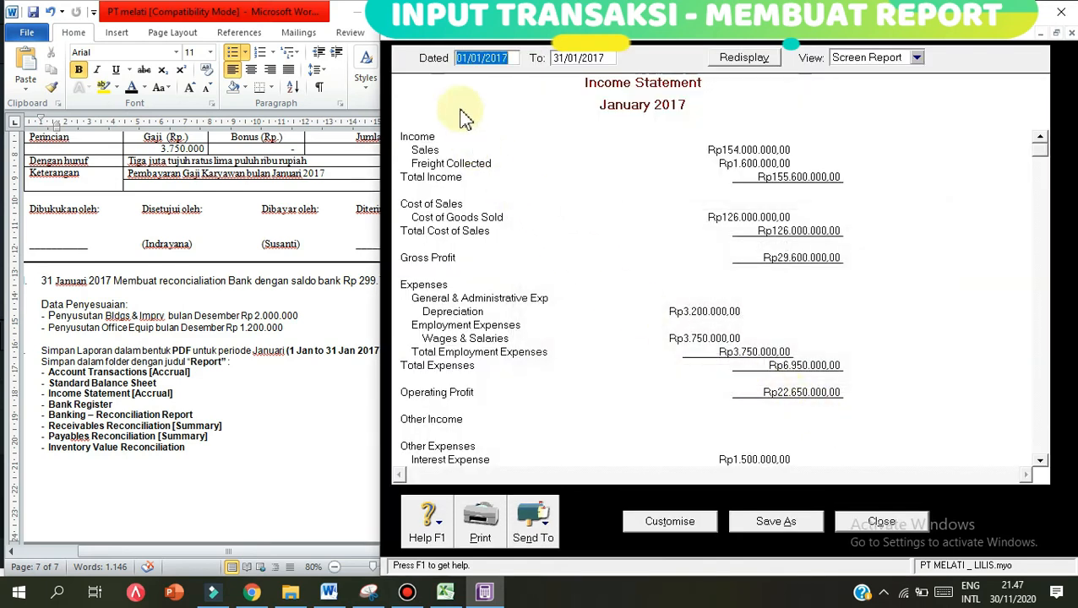
- Export the income statement as PDF, appending an underscore and the author's first name to the file name, and close the report
scroll(633, 294, "down", 3)
scroll(635, 295, "up", 3)
left_click(533, 520)
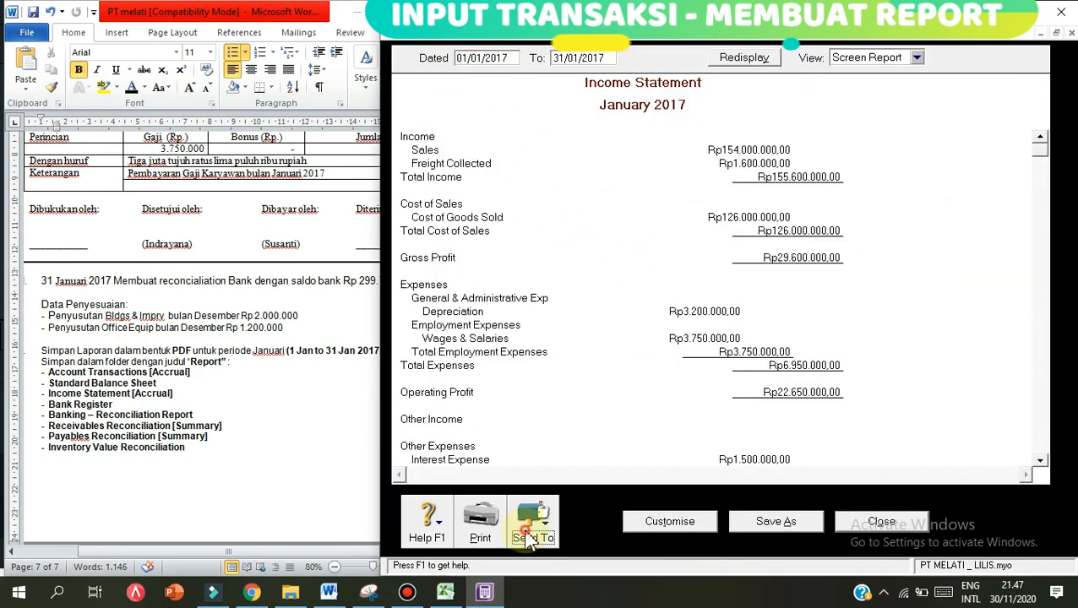
left_click(543, 502)
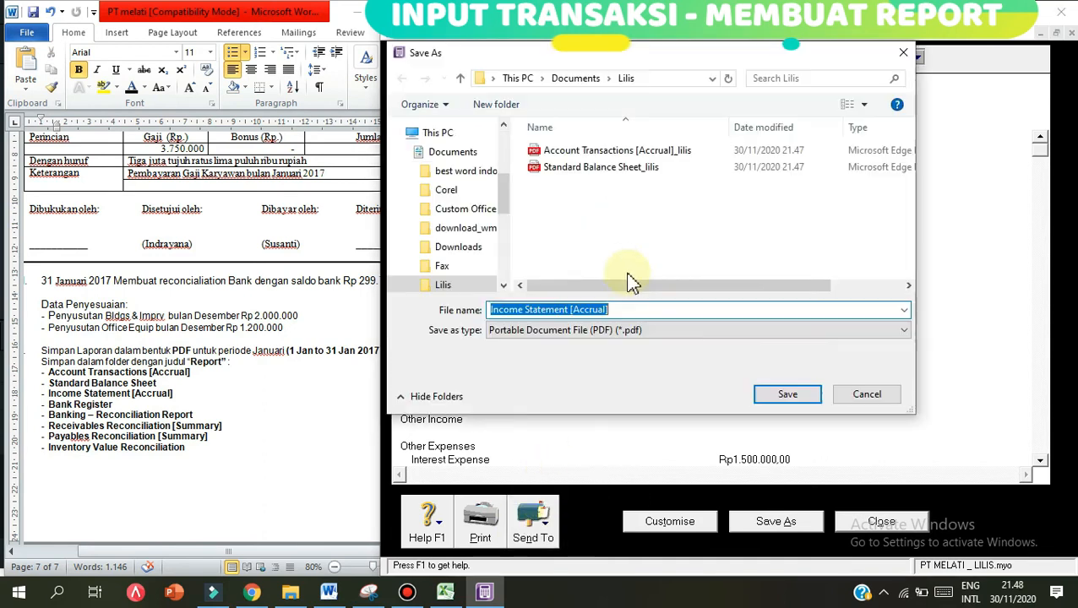
left_click(649, 309)
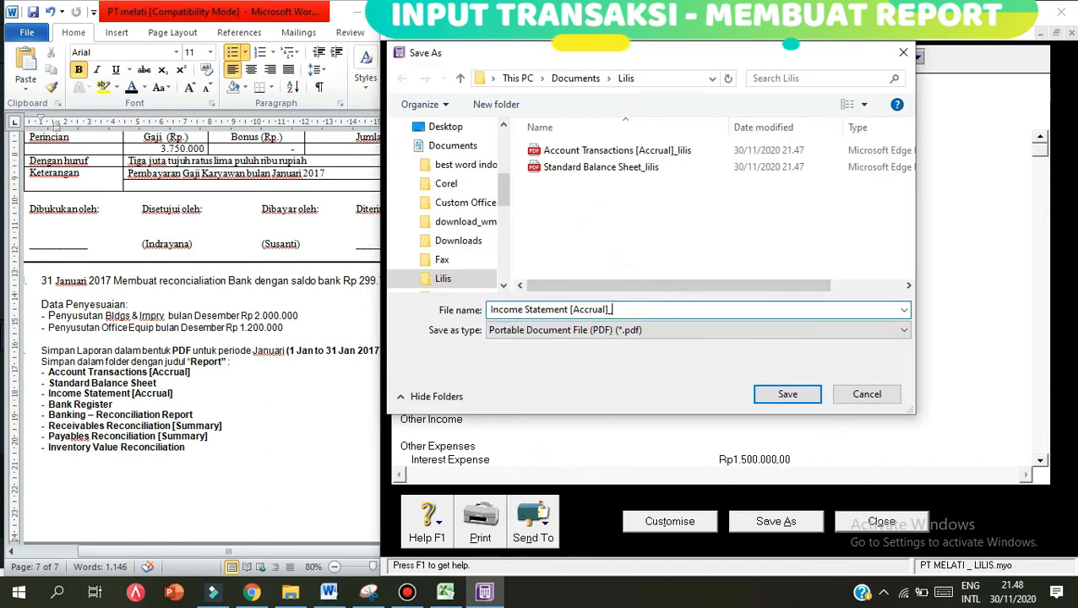
left_click(788, 395)
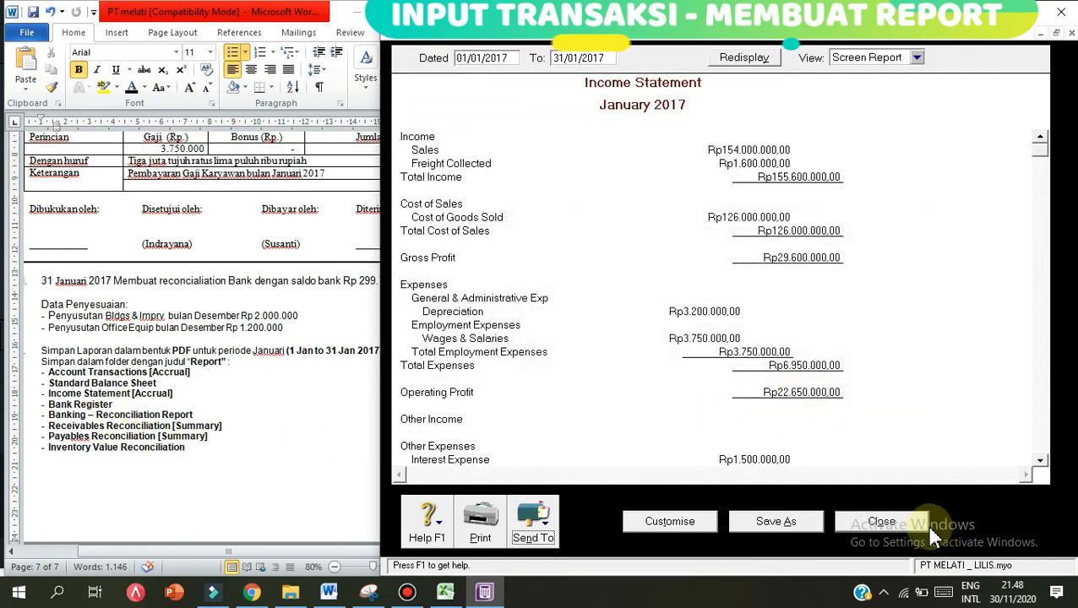
left_click(887, 522)
- Display the banking Bank Register report for all accounts, dated 01/01/2017 to 31/01/2017
left_click(471, 64)
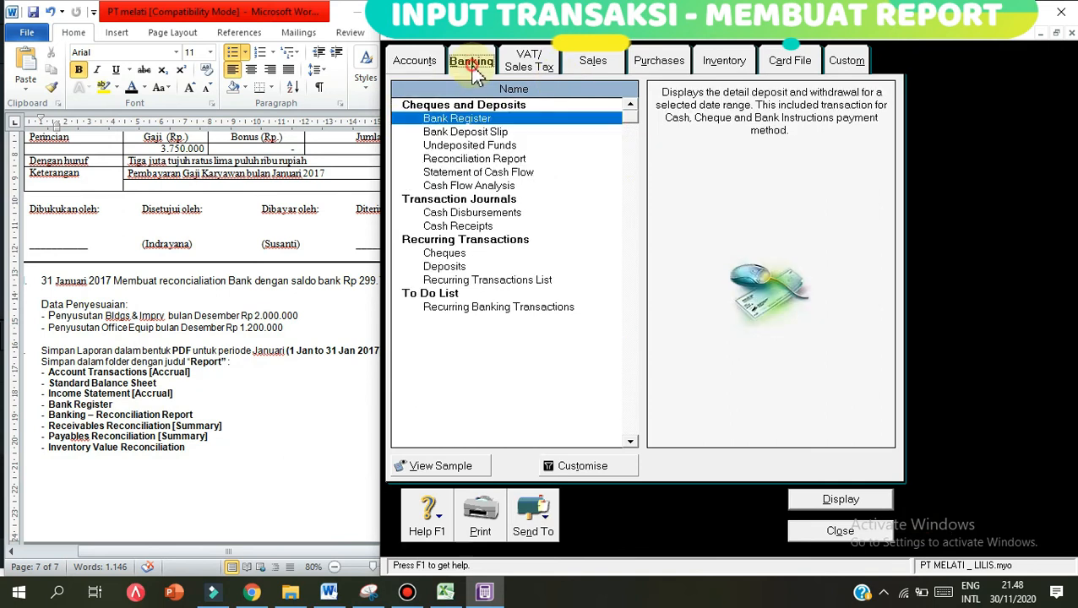
double_click(460, 119)
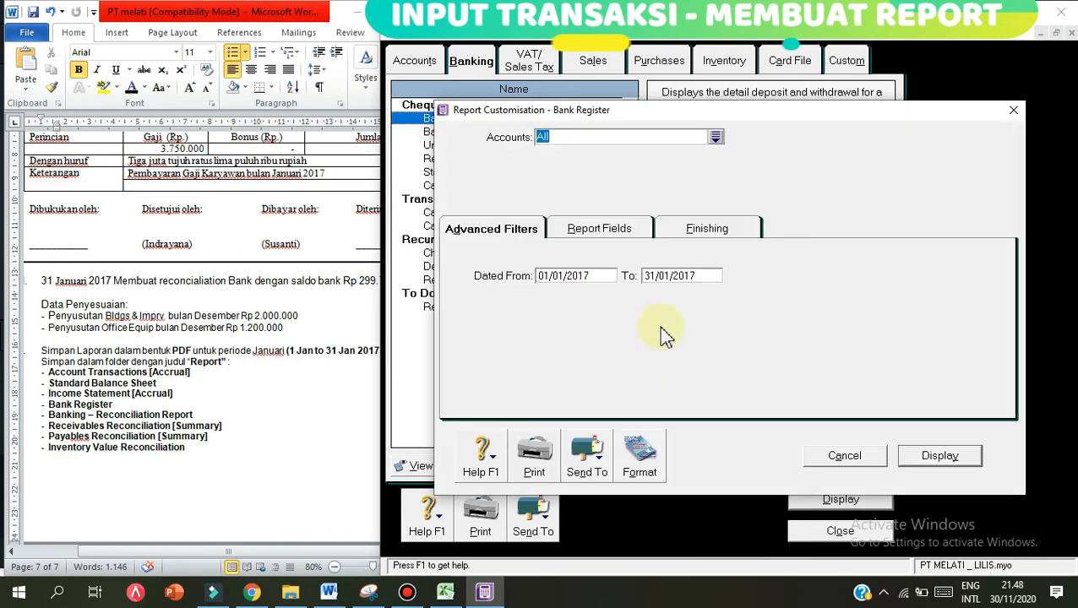
left_click(959, 456)
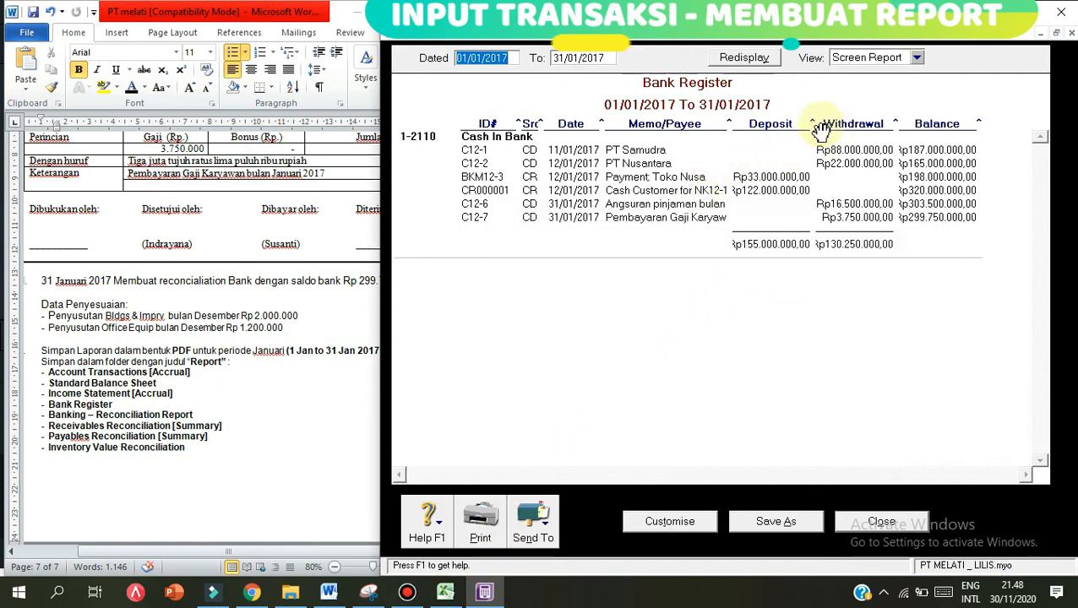
- Widen the Deposit, Withdrawal and Balance columns of the Bank Register so the full amounts fit
left_click_drag(817, 121, 833, 120)
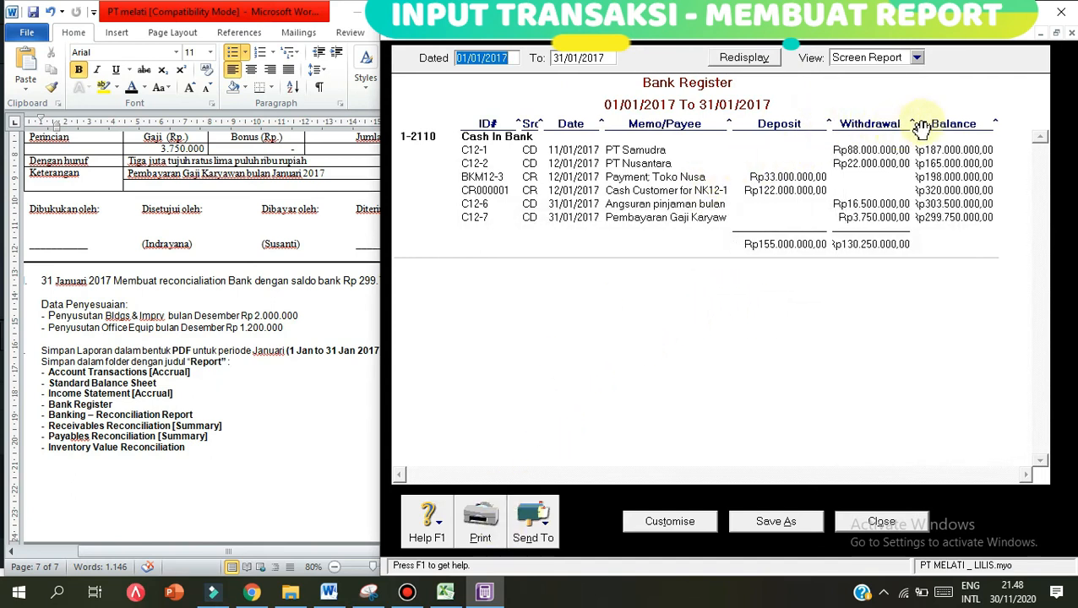
left_click_drag(916, 125, 923, 124)
left_click_drag(1004, 120, 1013, 120)
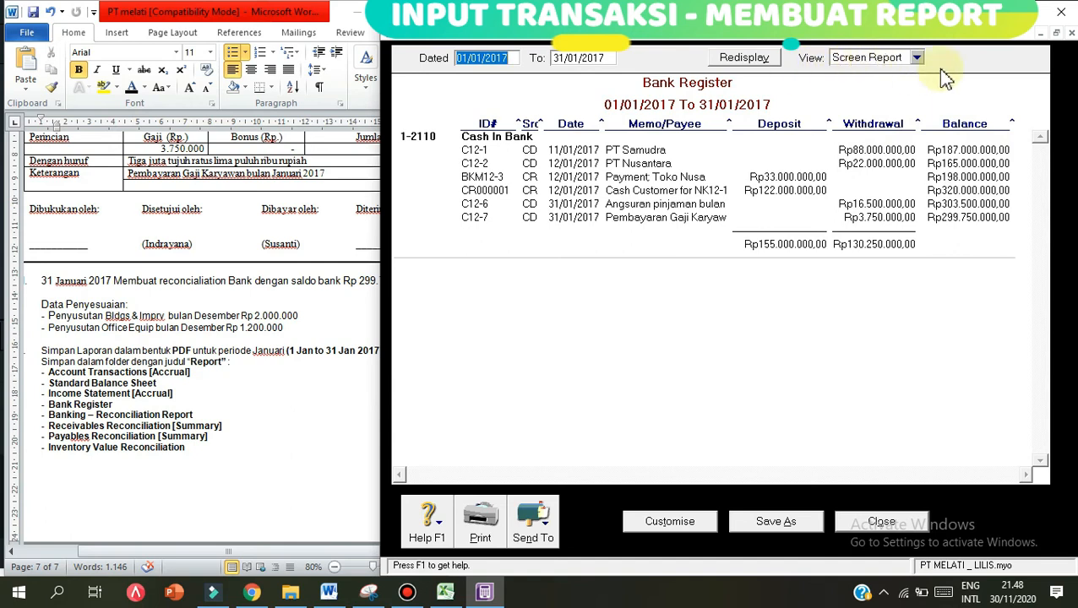
- Check the Bank Register in Print Preview and return to the Screen Report view
left_click(919, 59)
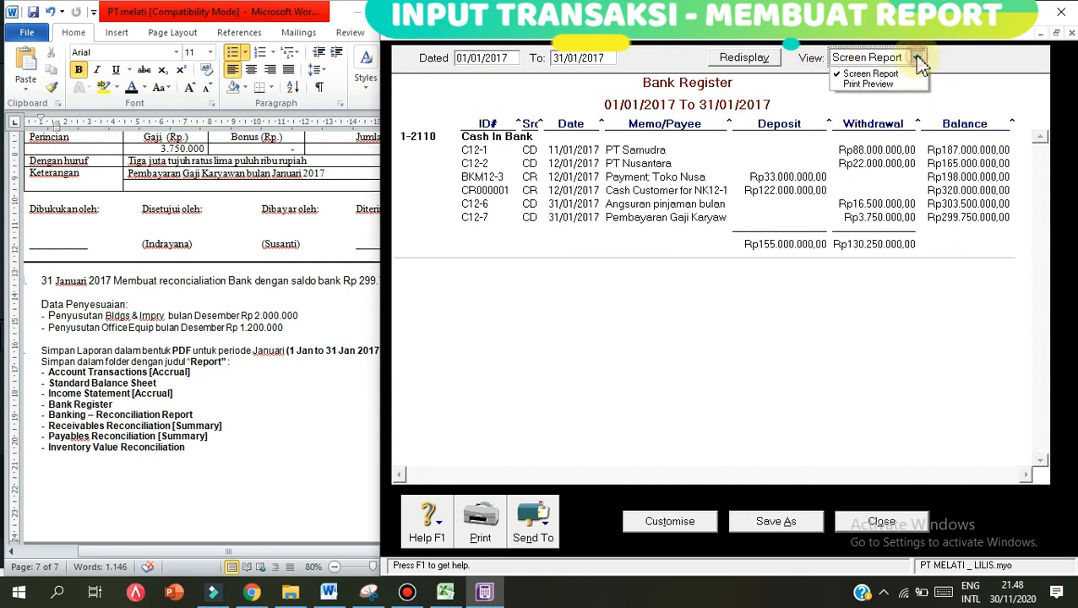
left_click(876, 87)
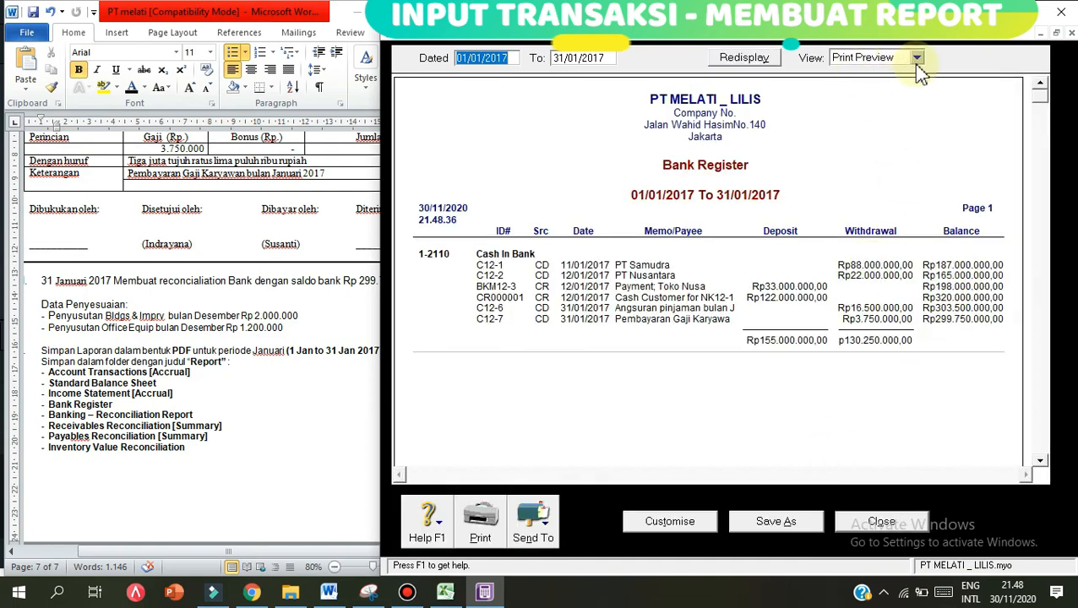
left_click(916, 59)
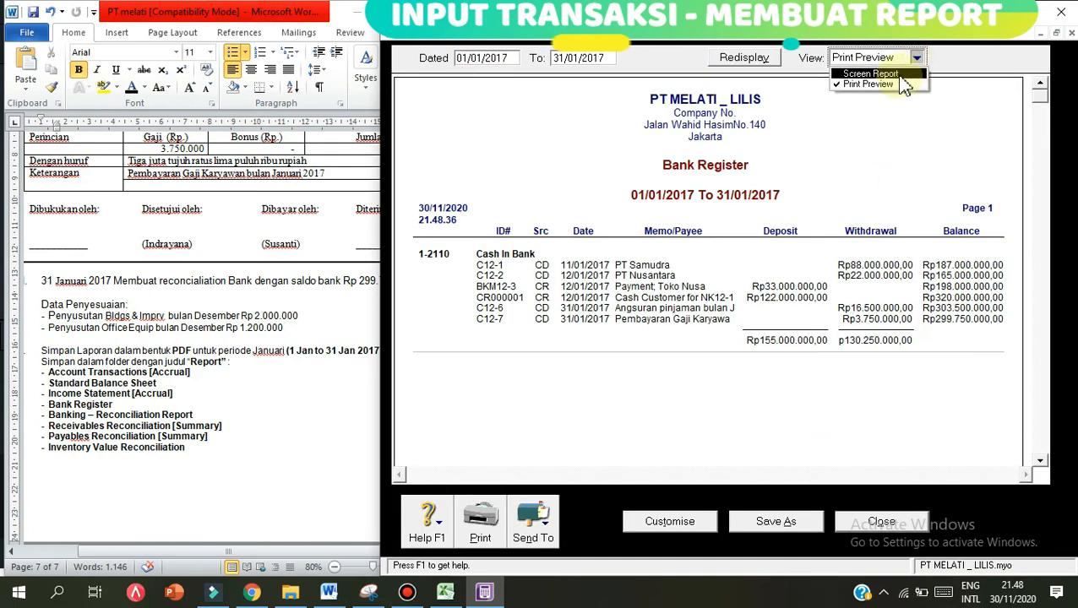
left_click(900, 74)
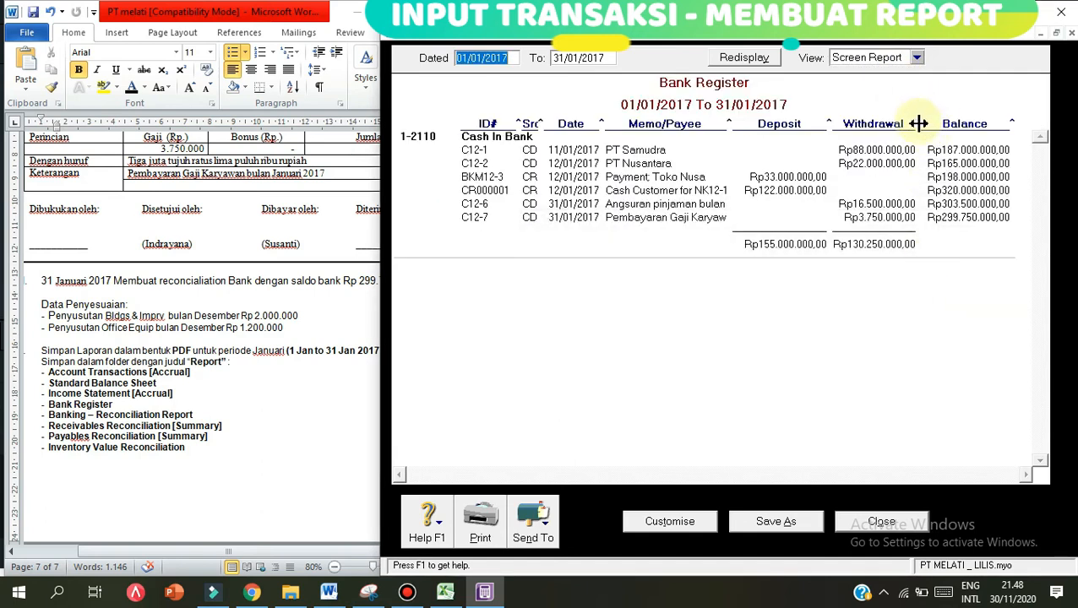
- Export the bank register as PDF, appending an underscore and the author's first name to the file name, and close the report
left_click(526, 517)
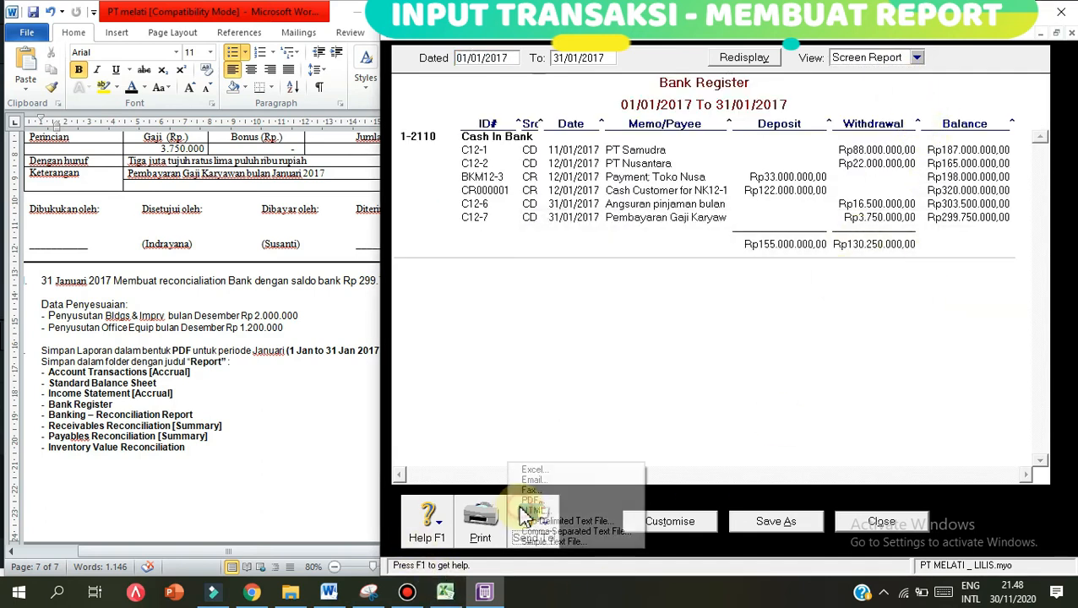
left_click(528, 433)
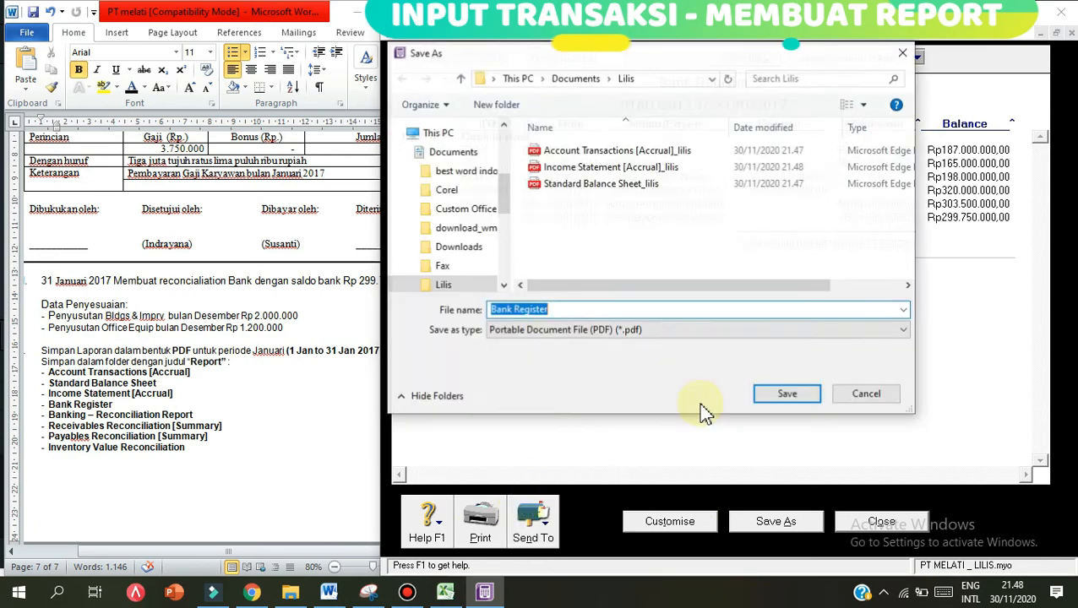
left_click(687, 314)
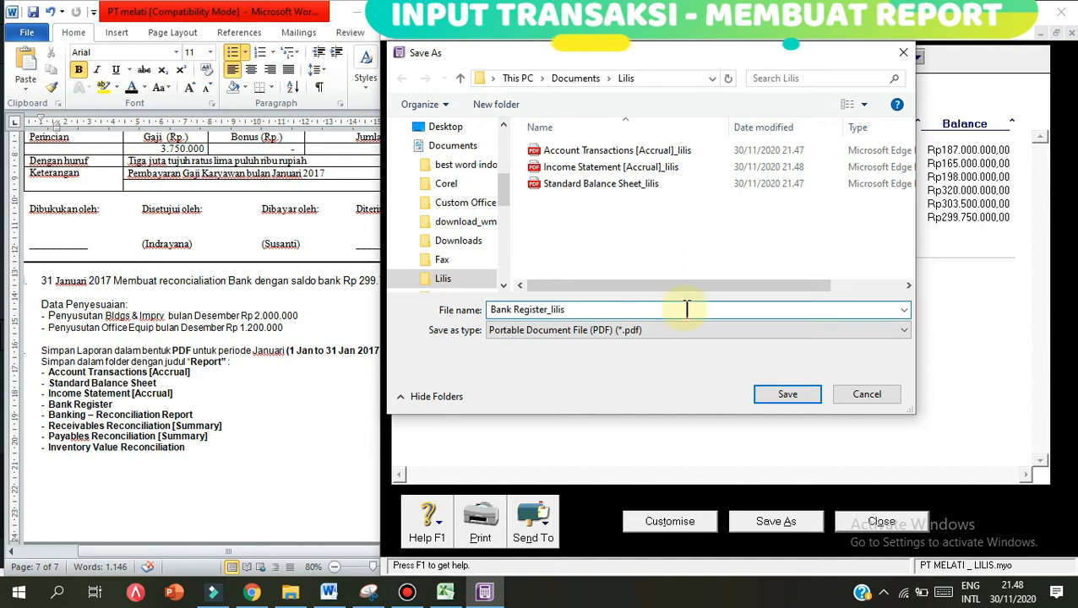
left_click(806, 394)
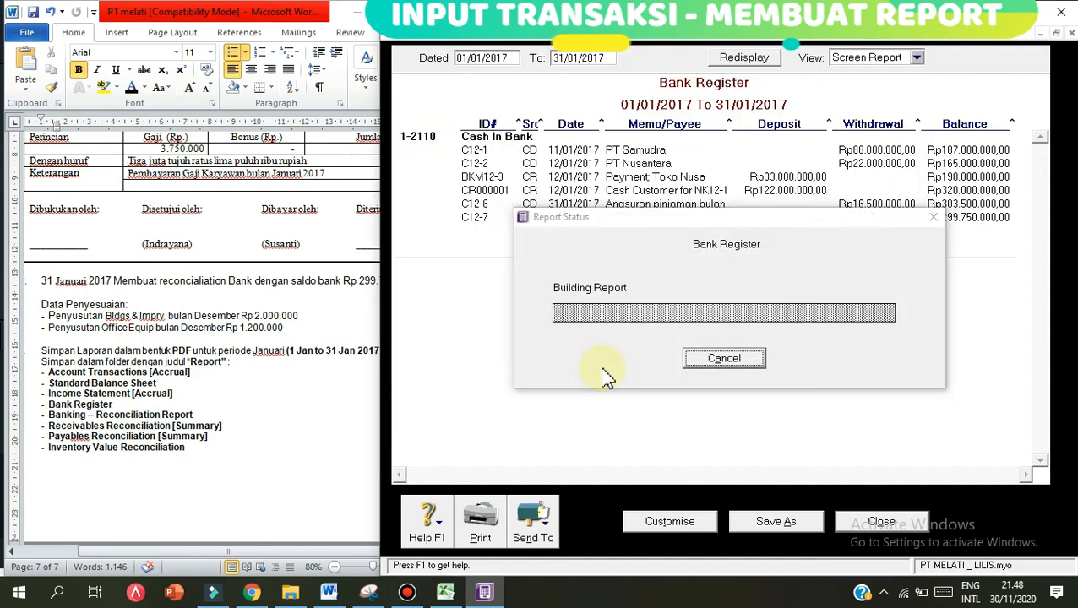
left_click(123, 427)
left_click(705, 374)
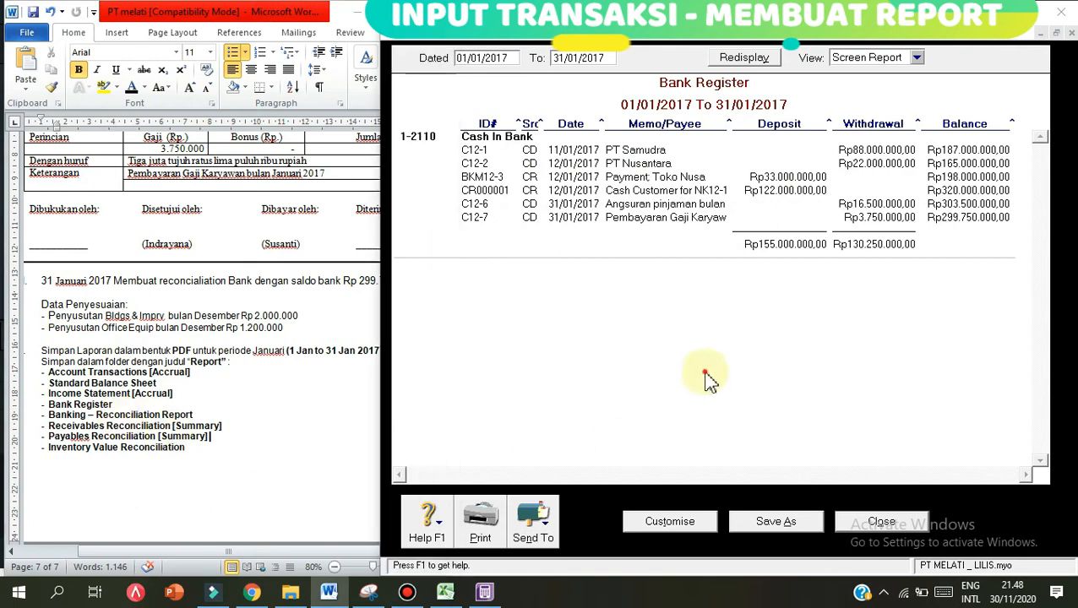
left_click(881, 521)
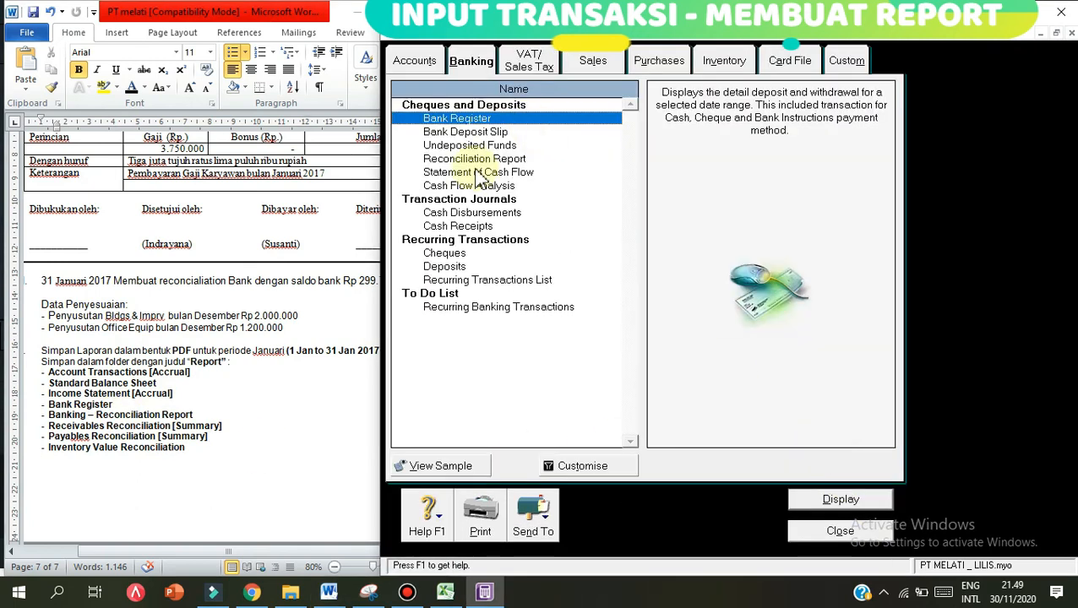
- Display the banking Reconciliation Report with statement date 31/01/2017 and widen its Deposit and Withdrawal columns
left_click(477, 160)
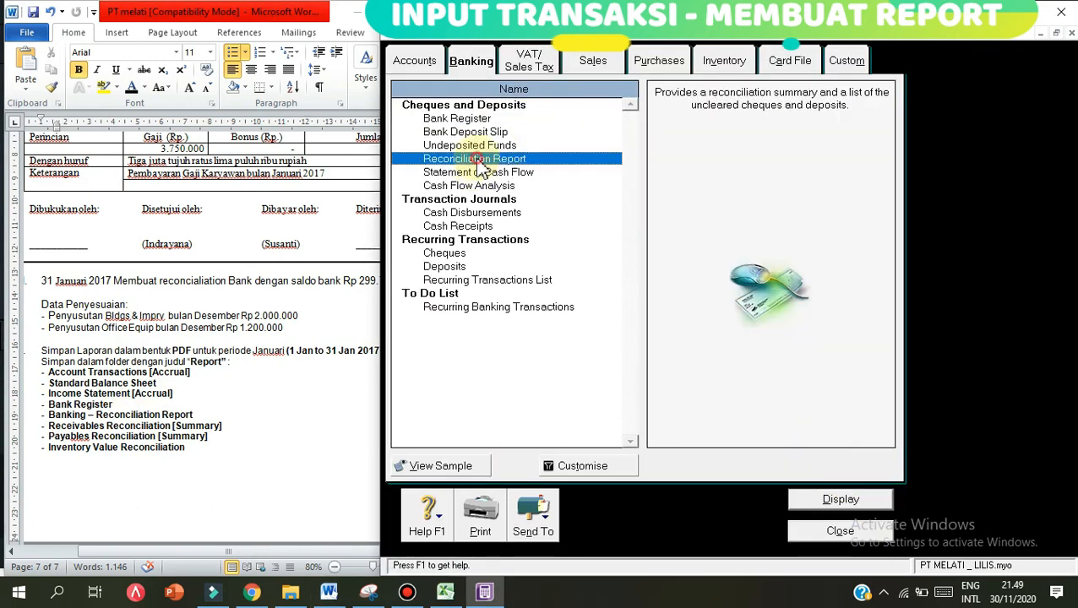
double_click(478, 160)
left_click(605, 279)
type("31/1")
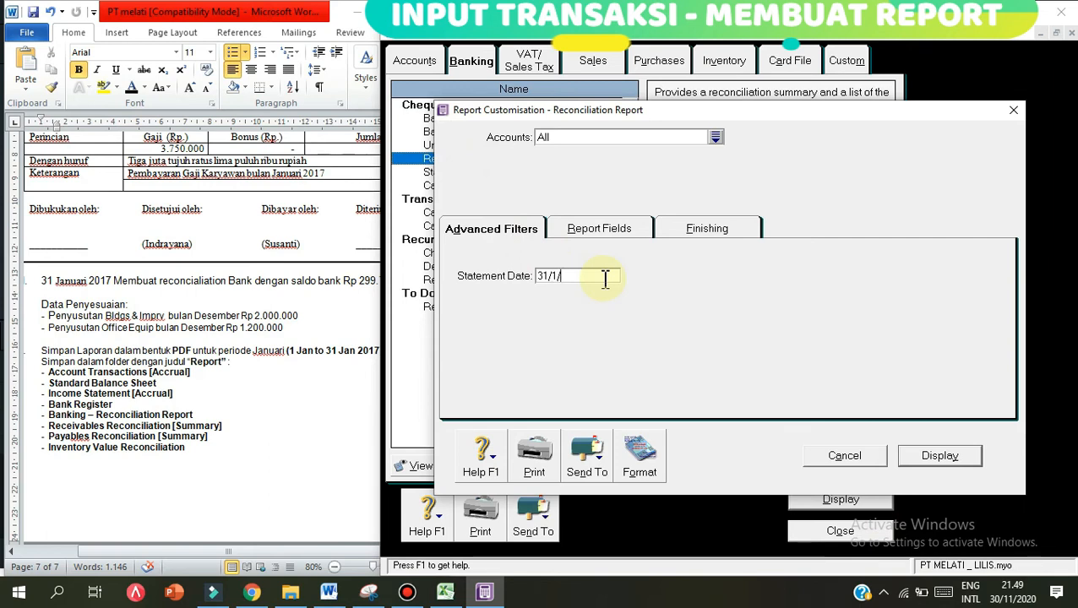
type("/01/2017")
key("Return")
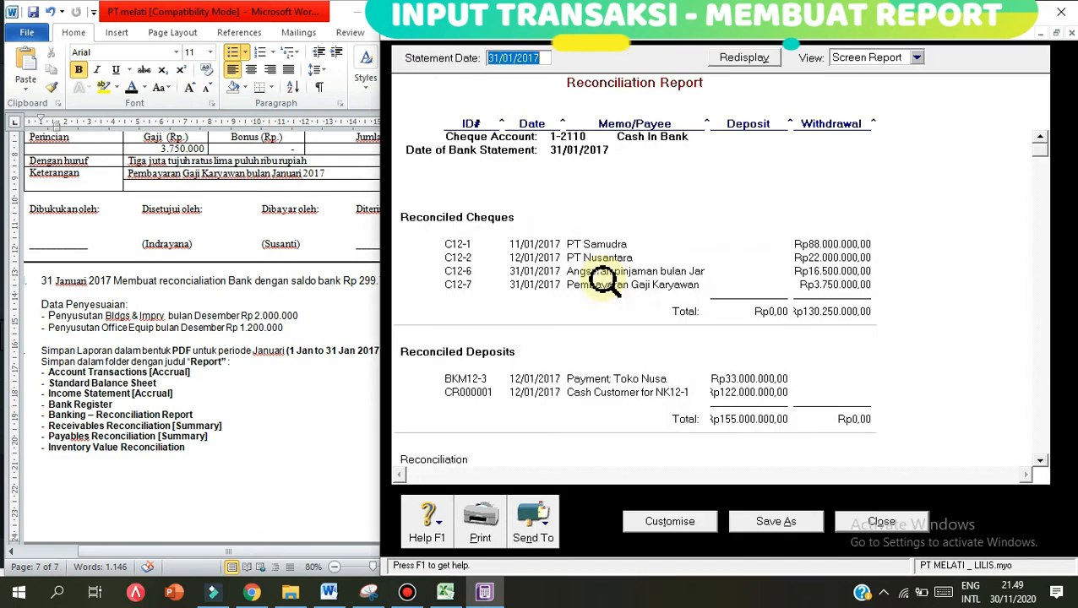
left_click_drag(786, 124, 806, 124)
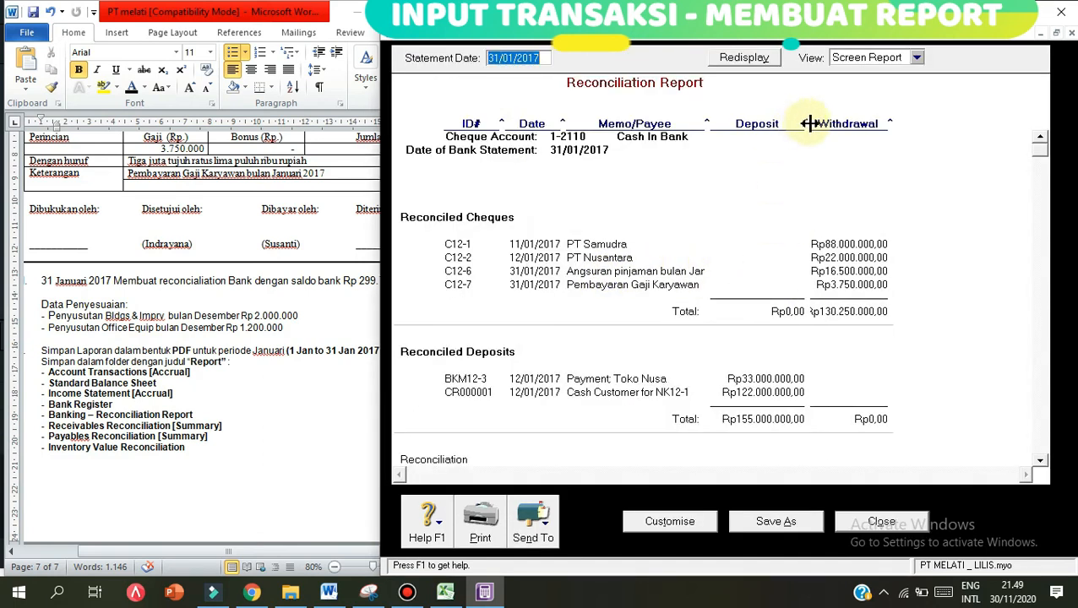
left_click_drag(892, 124, 897, 125)
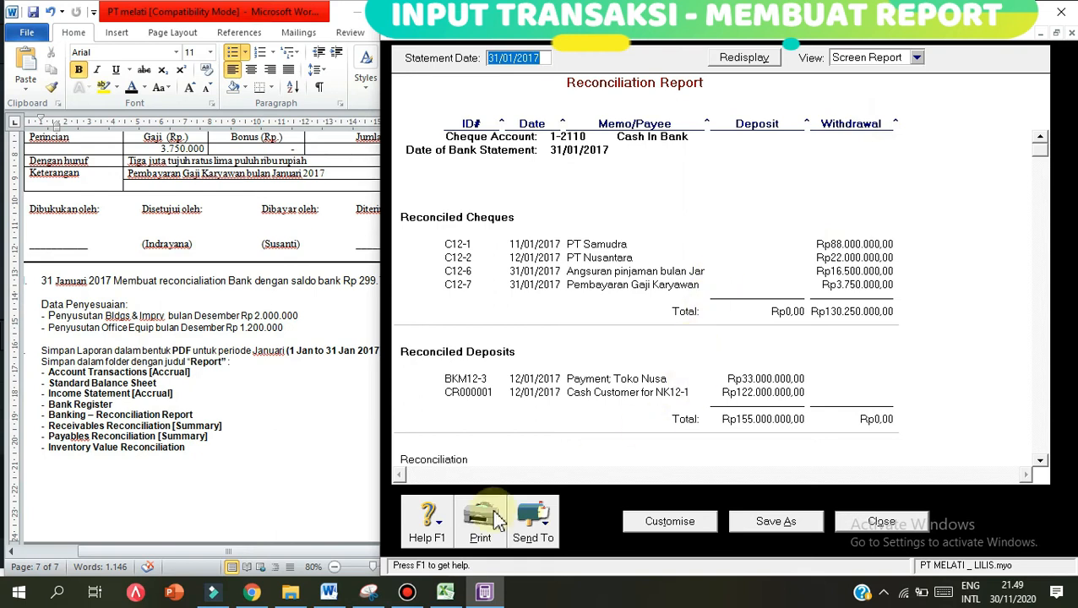
- Export the bank reconciliation report as PDF, appending an underscore and the author's first name to the file name, and close the report
left_click(532, 520)
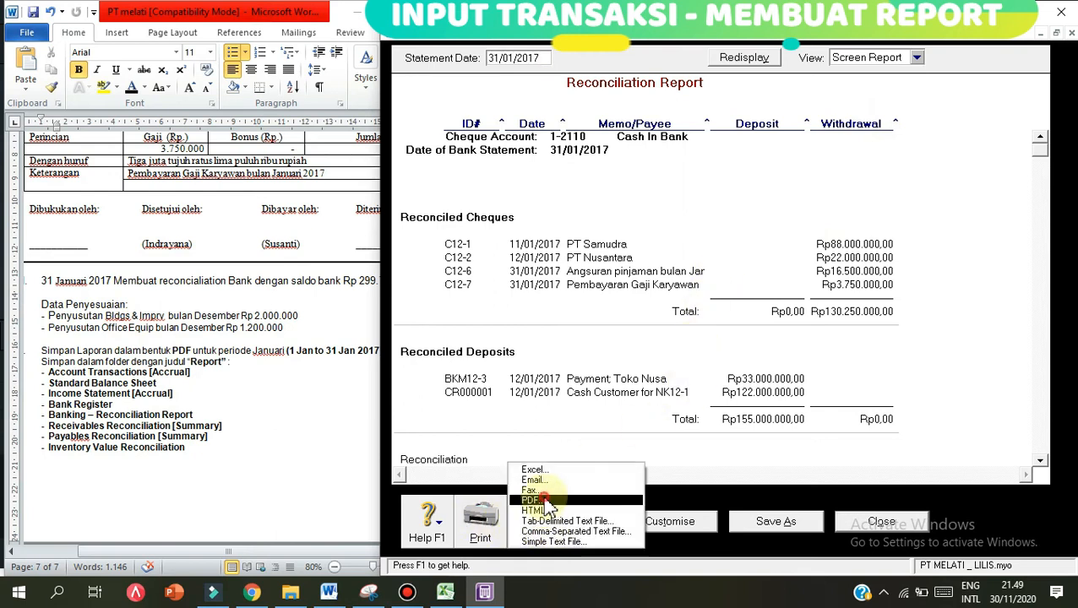
left_click(545, 501)
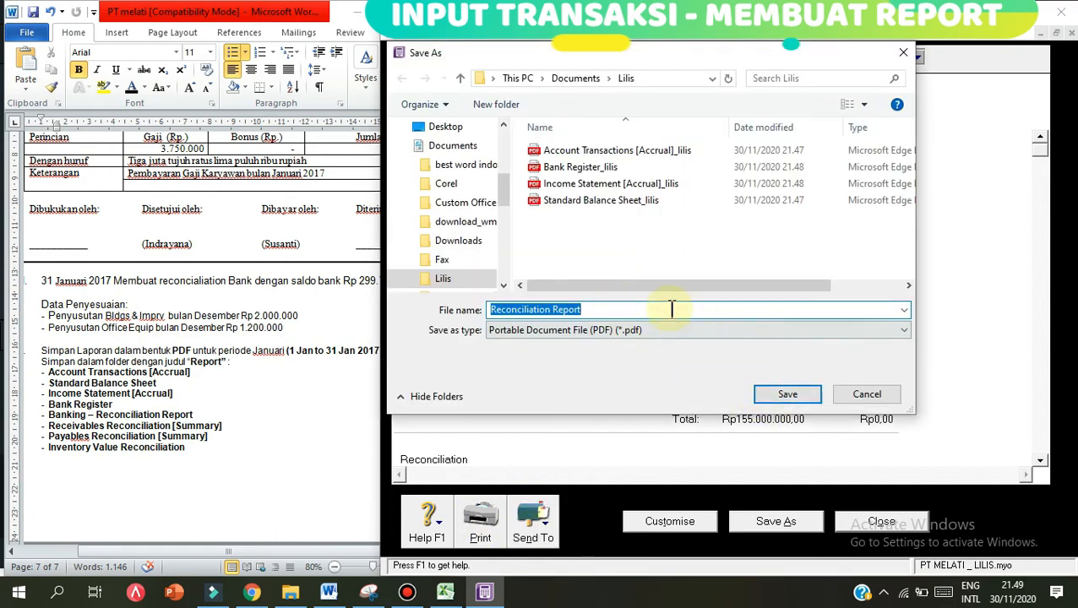
left_click(672, 309)
type("_lilis")
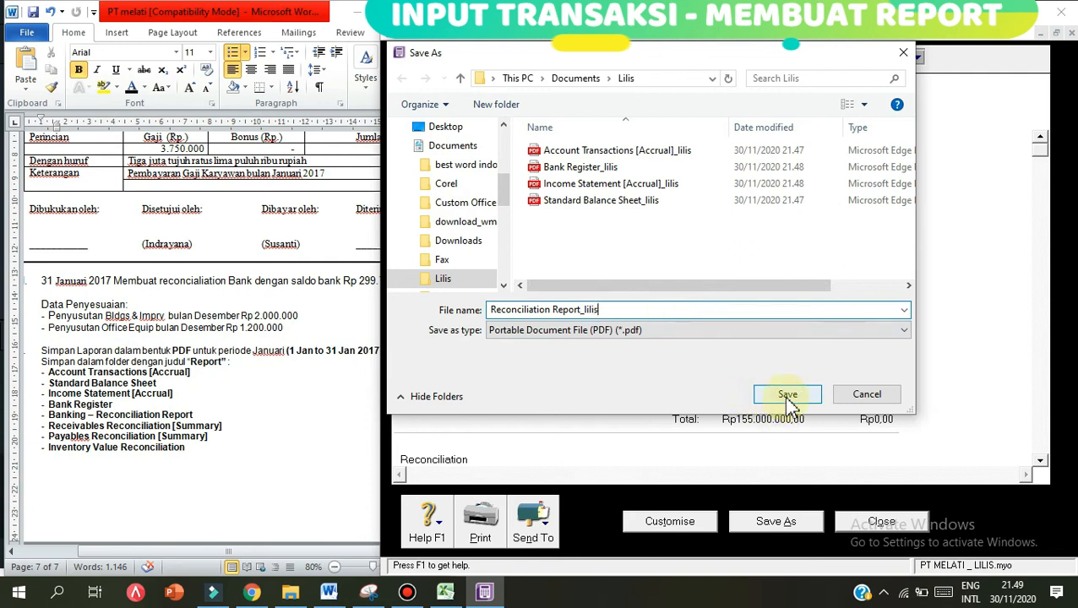
left_click(786, 395)
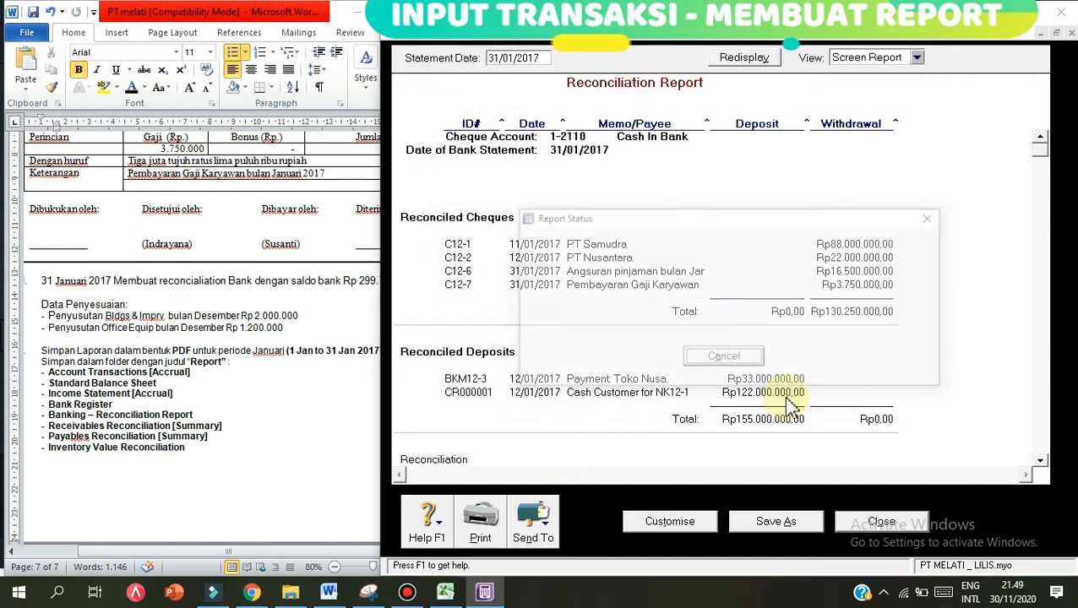
left_click(874, 527)
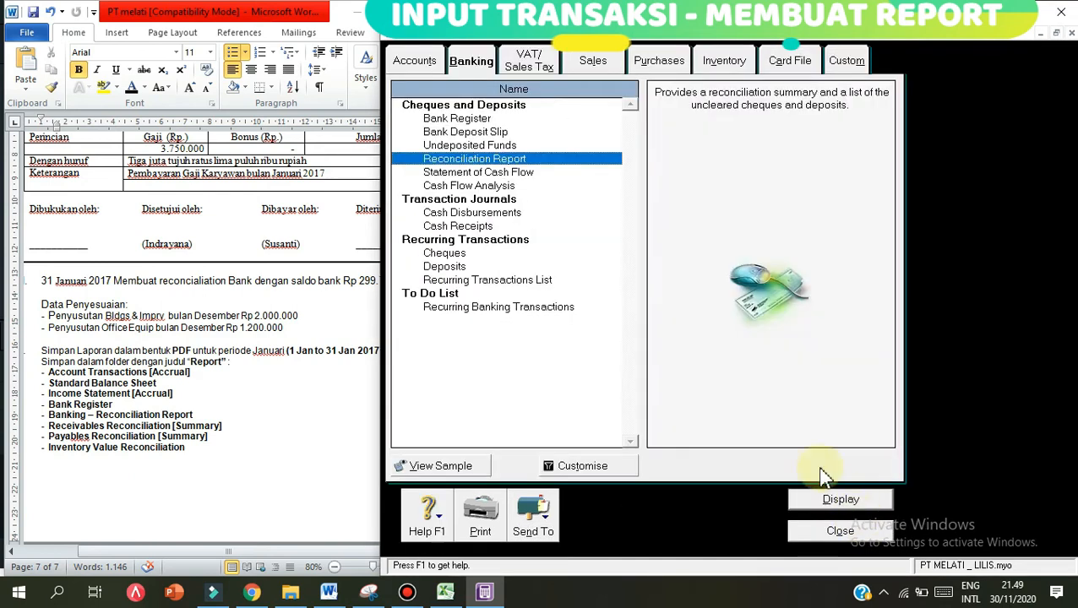
- Display the receivables Reconciliation Summary report for all customers as of 31/01/2017
left_click(131, 434)
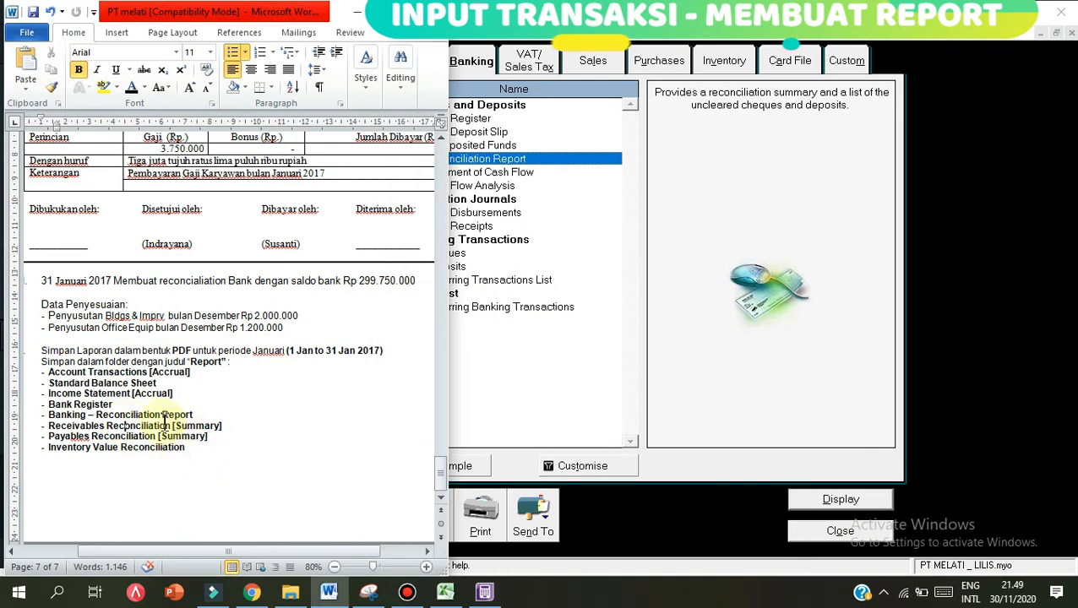
left_click(744, 206)
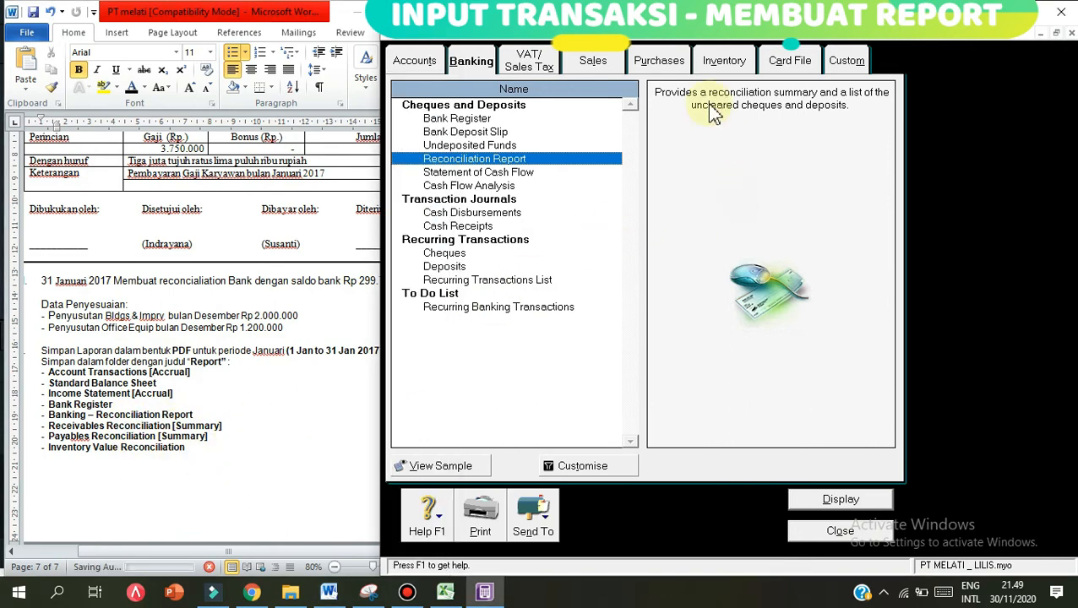
left_click(608, 69)
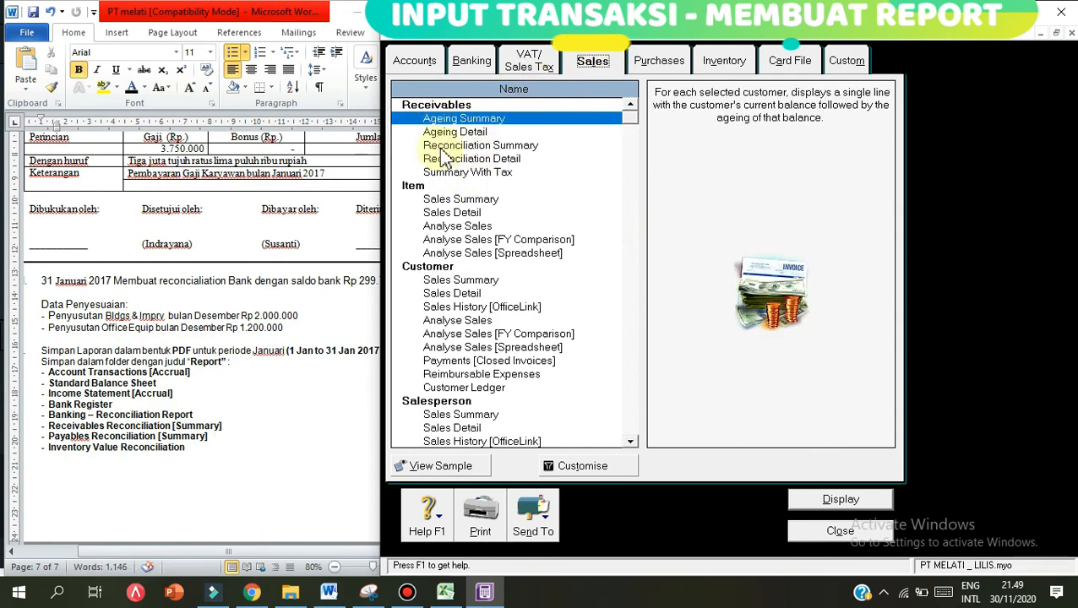
left_click(440, 148)
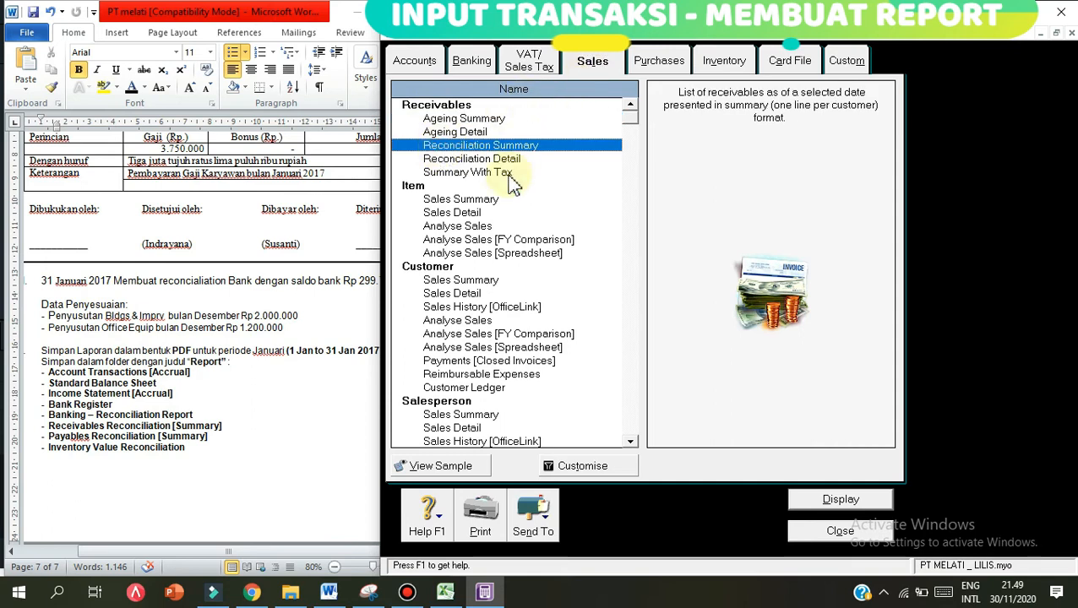
double_click(504, 147)
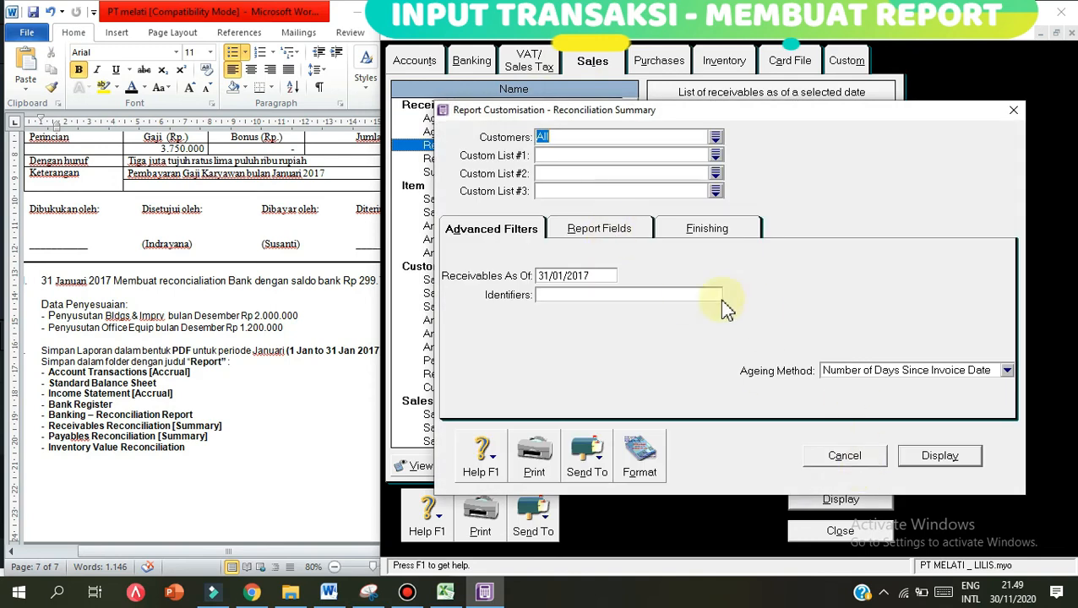
left_click(968, 454)
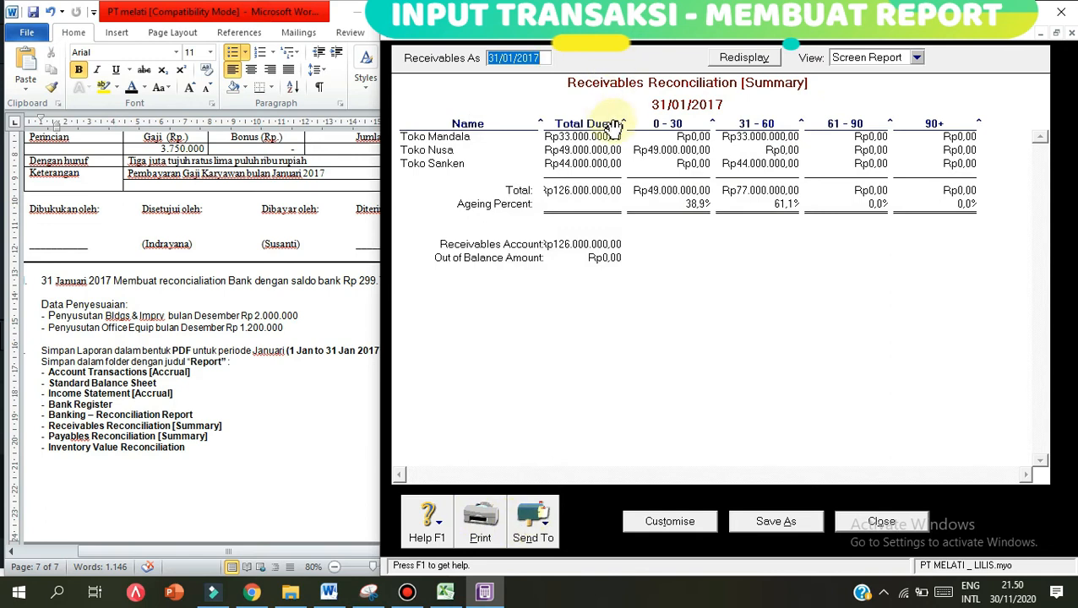
- Widen the Total Due column, export the receivables reconciliation summary as PDF with an underscore and the author's first name appended, and close the report
left_click_drag(625, 125, 631, 124)
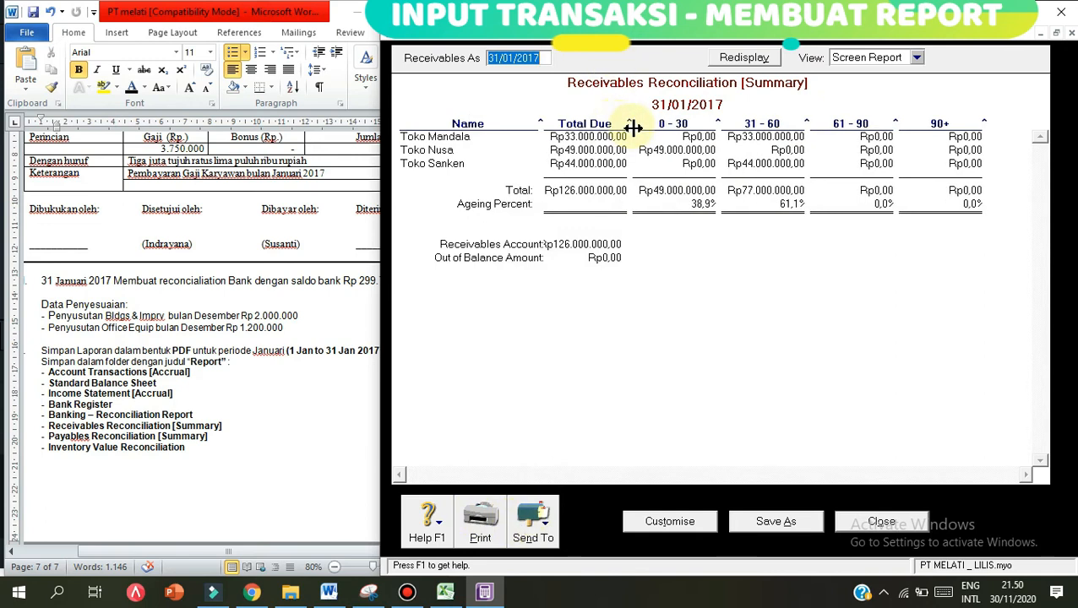
left_click(534, 516)
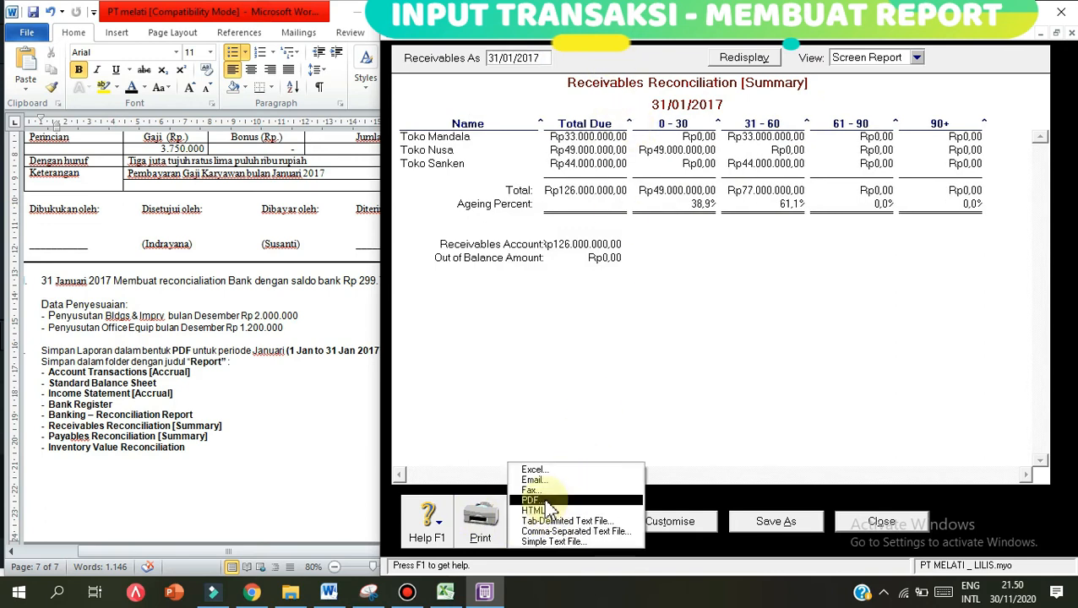
left_click(541, 438)
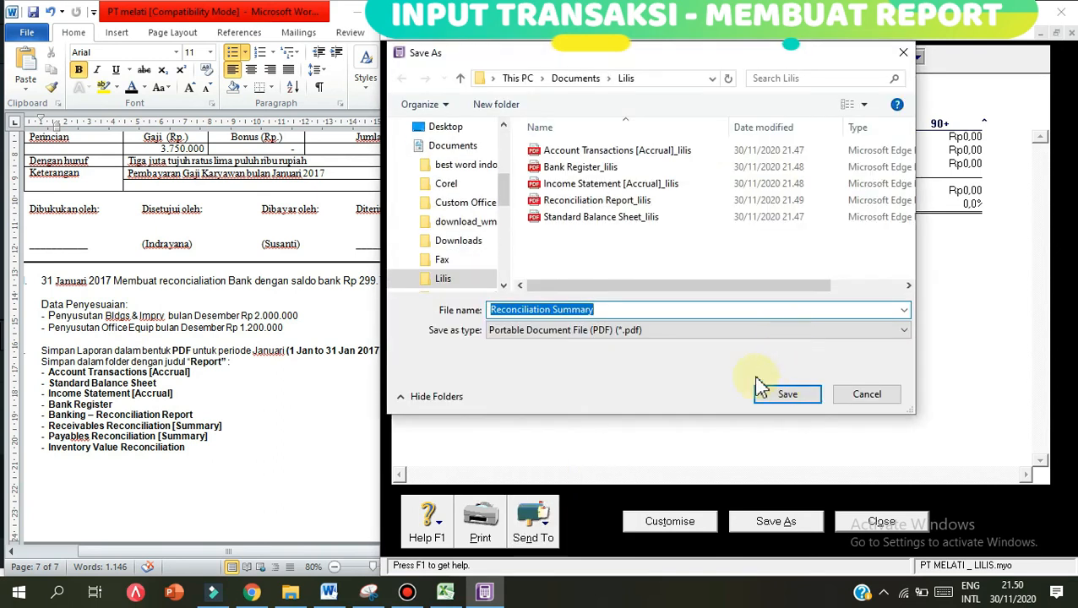
left_click(678, 308)
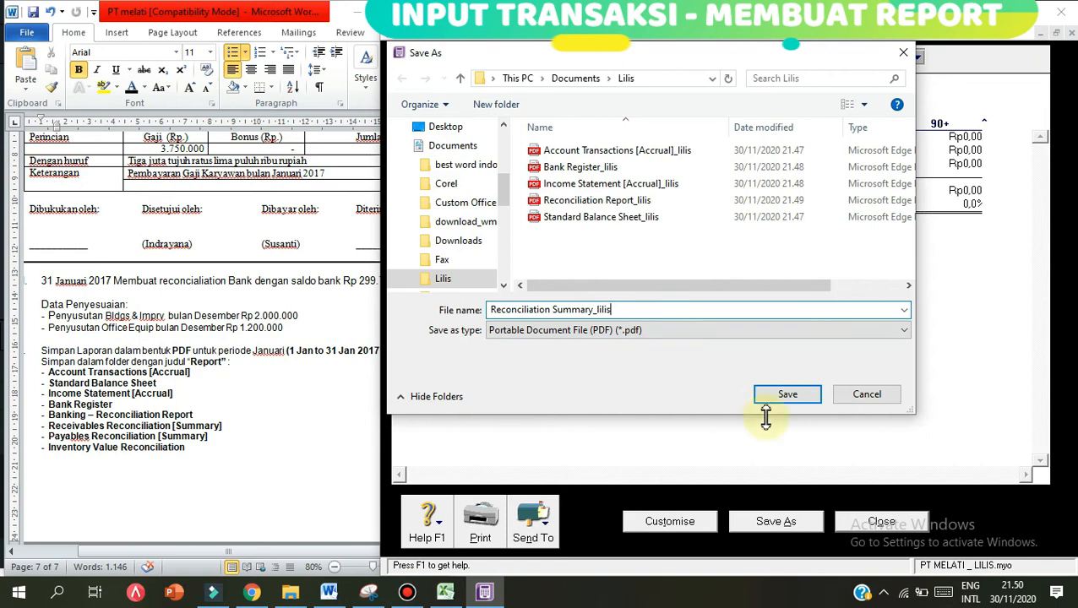
left_click(785, 401)
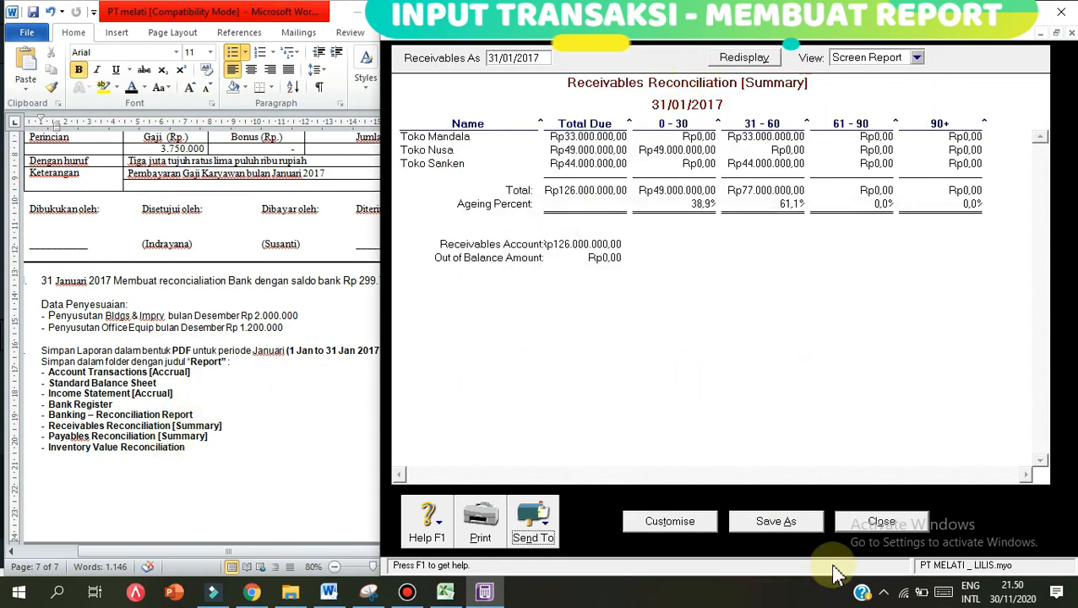
left_click(874, 522)
- Display the payables Reconciliation Summary report for all suppliers as of 31/01/2017 and widen its Total Due column
left_click(656, 65)
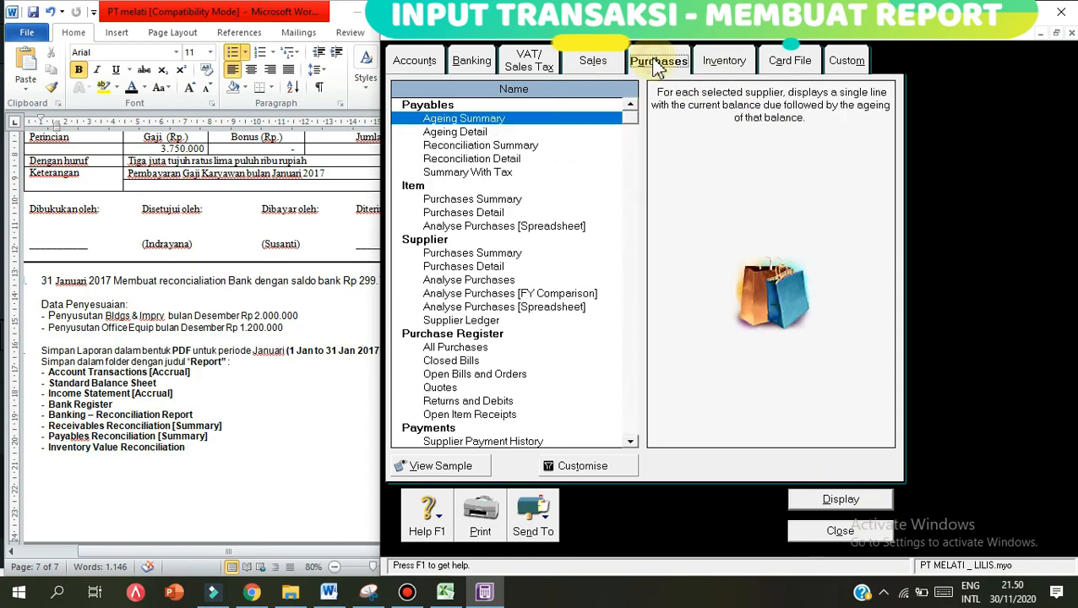
double_click(480, 147)
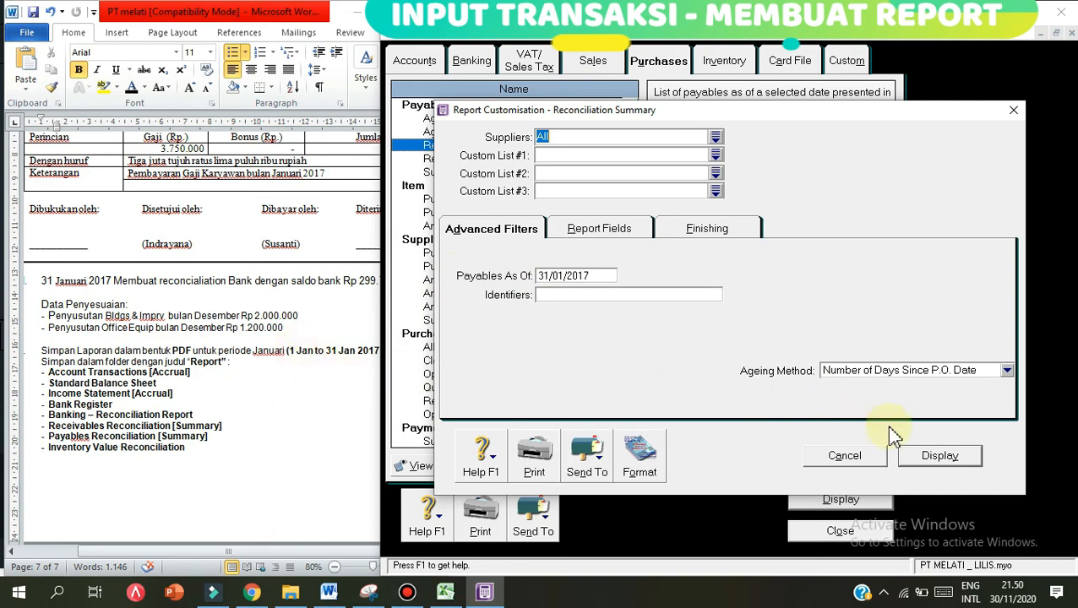
left_click(959, 461)
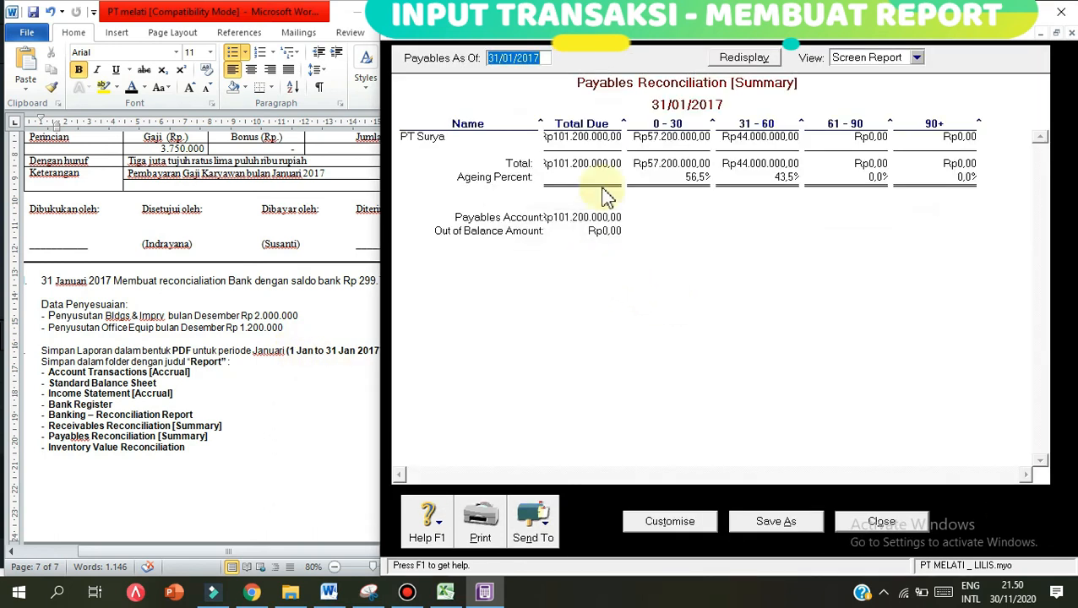
left_click_drag(622, 125, 645, 127)
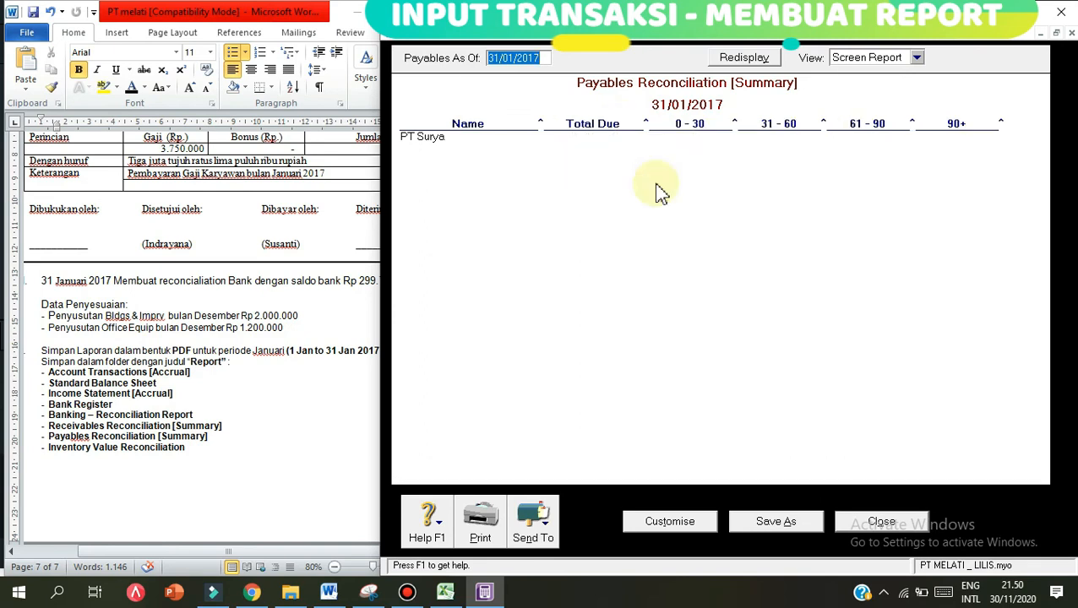
left_click(531, 519)
left_click(535, 502)
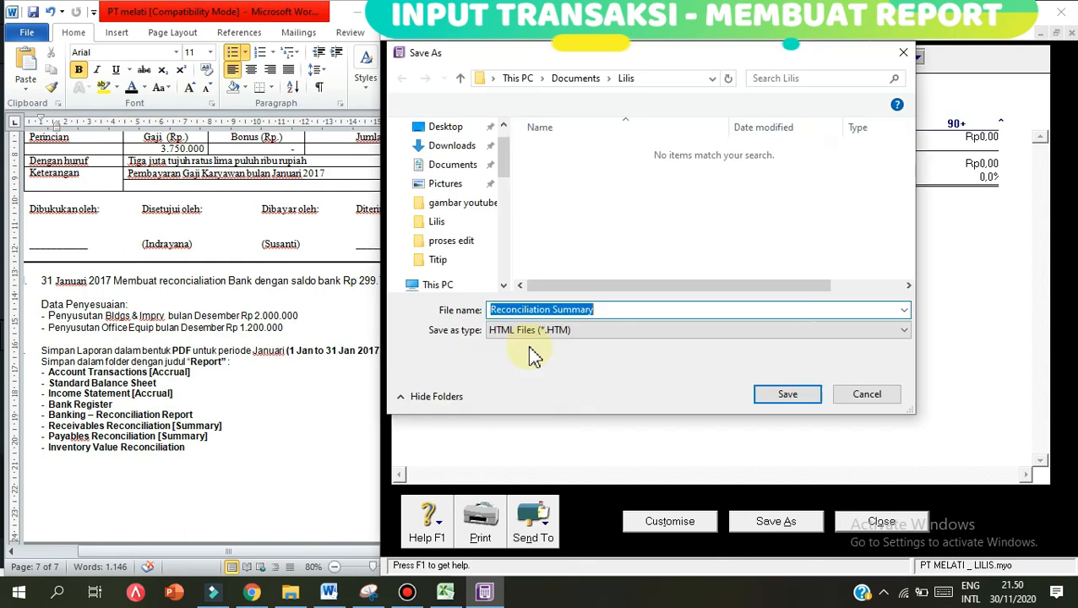
left_click(909, 56)
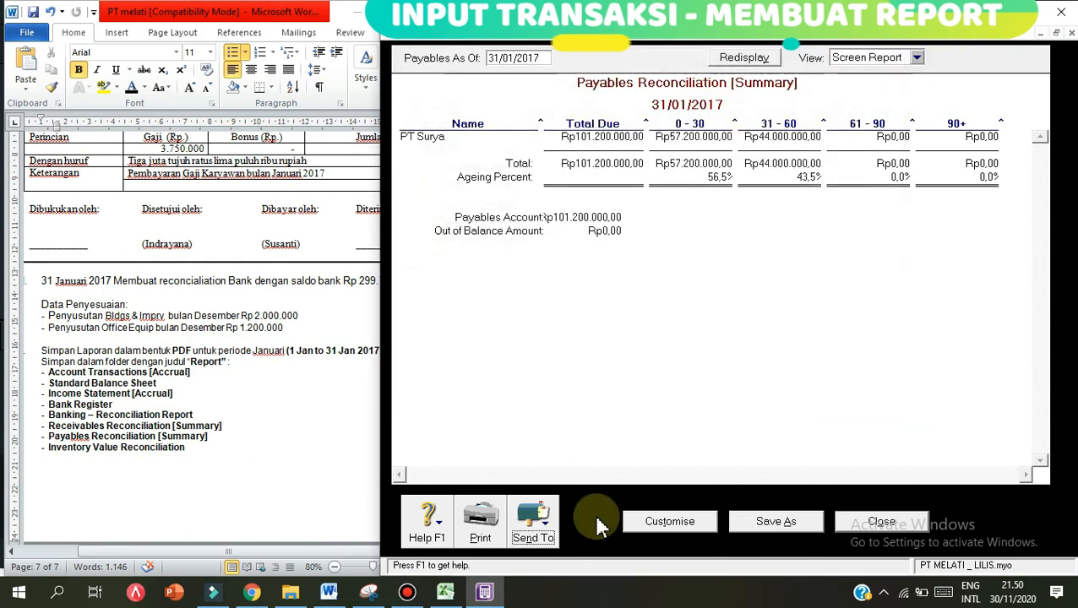
- Export the payables report as PDF, named "Payable Reconciliation Summary" plus an underscore and the author's first name, and close the report
left_click(533, 519)
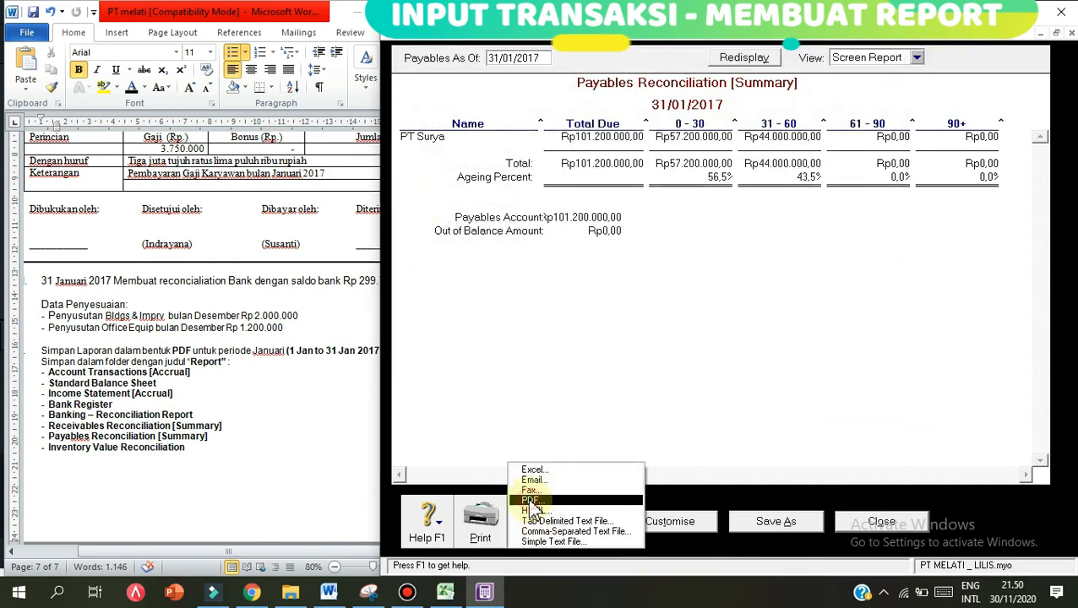
left_click(531, 500)
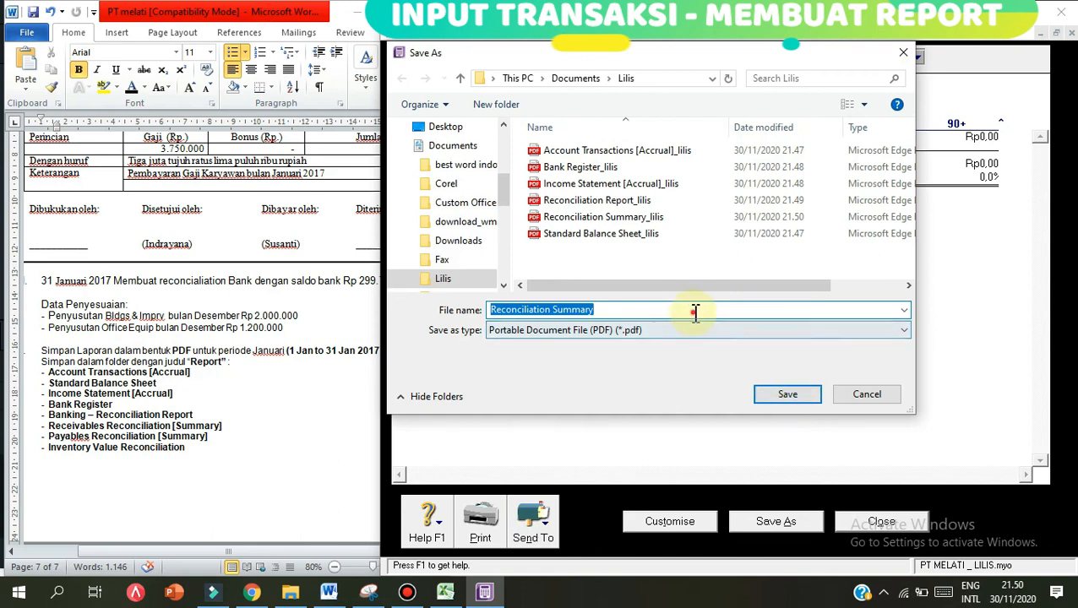
left_click(694, 309)
type("_lilis")
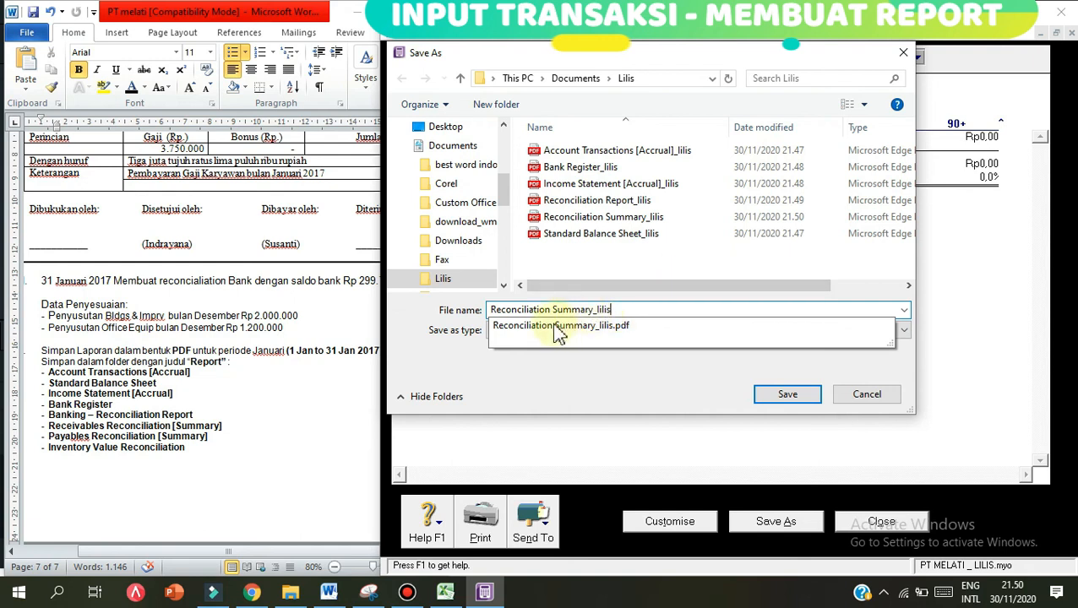
left_click(495, 309)
type("Payable")
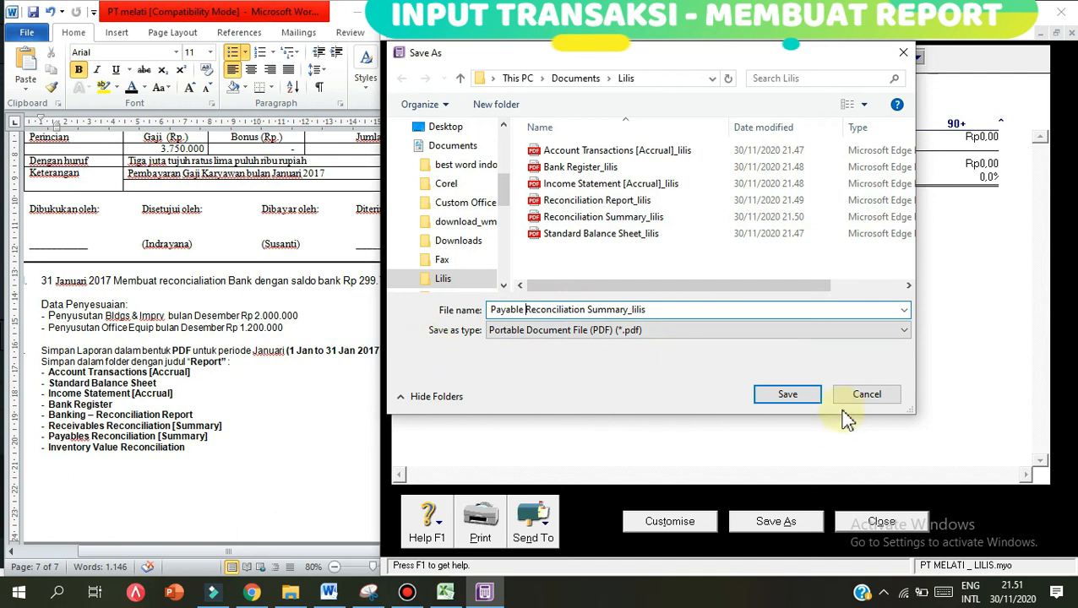
left_click(801, 396)
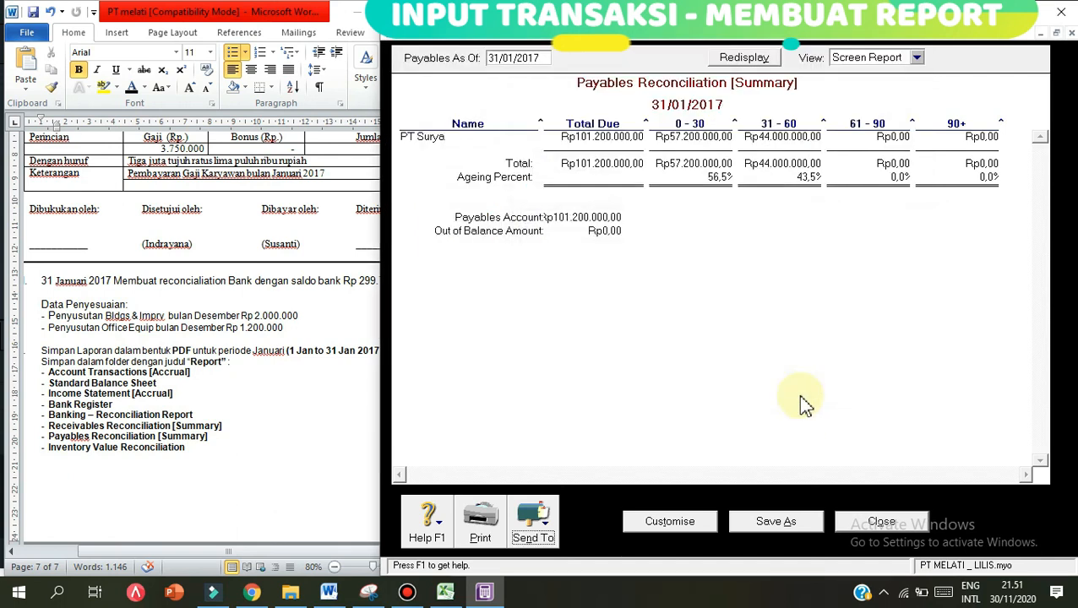
left_click(881, 522)
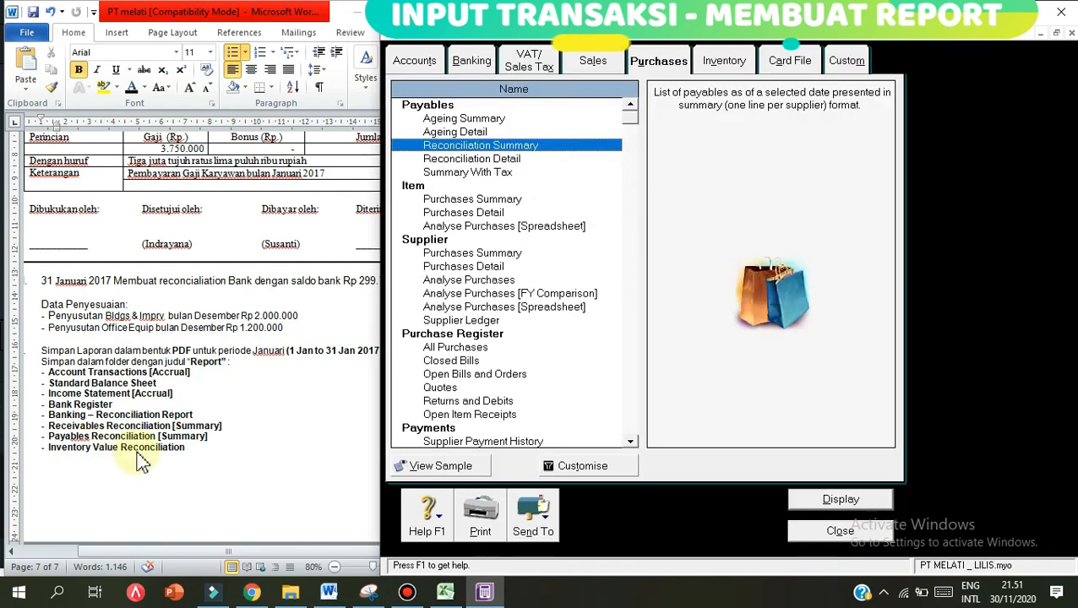
- Display the Inventory Value Reconciliation report as of 31/01/2017
left_click(709, 68)
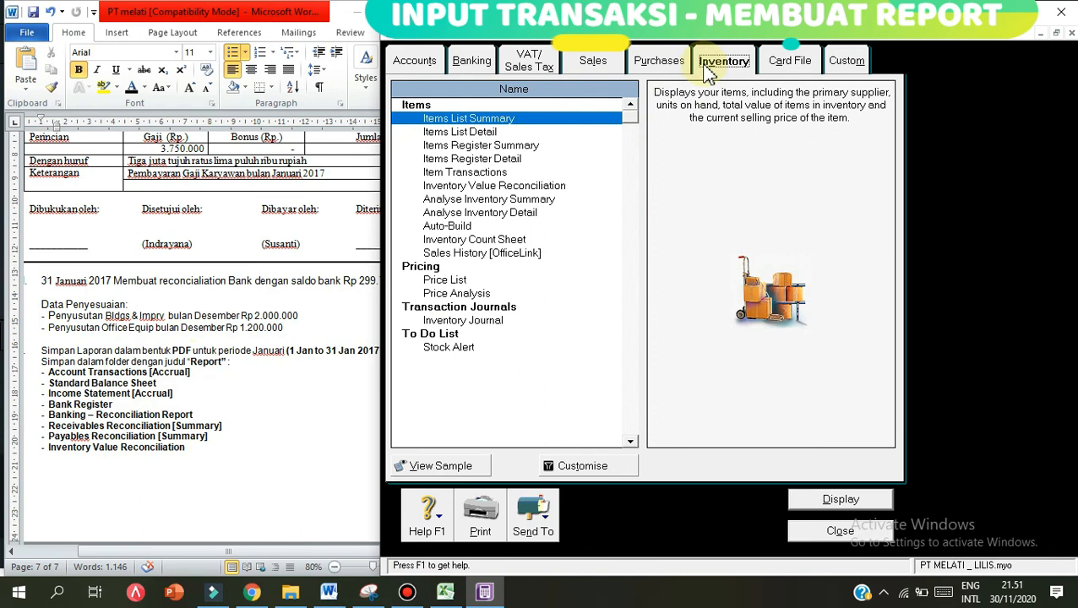
left_click(439, 185)
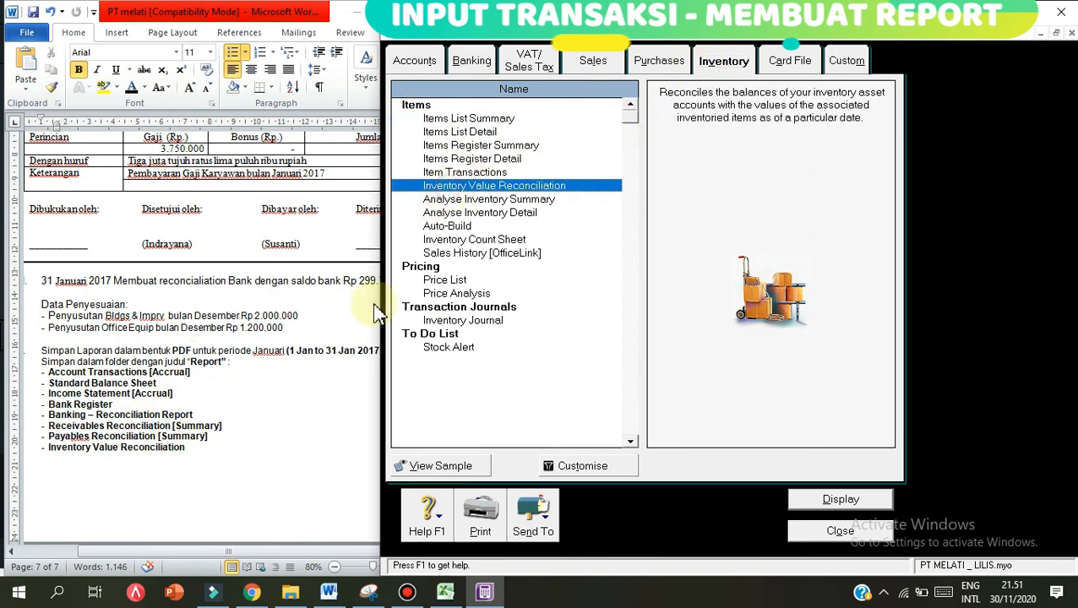
double_click(433, 187)
left_click(938, 456)
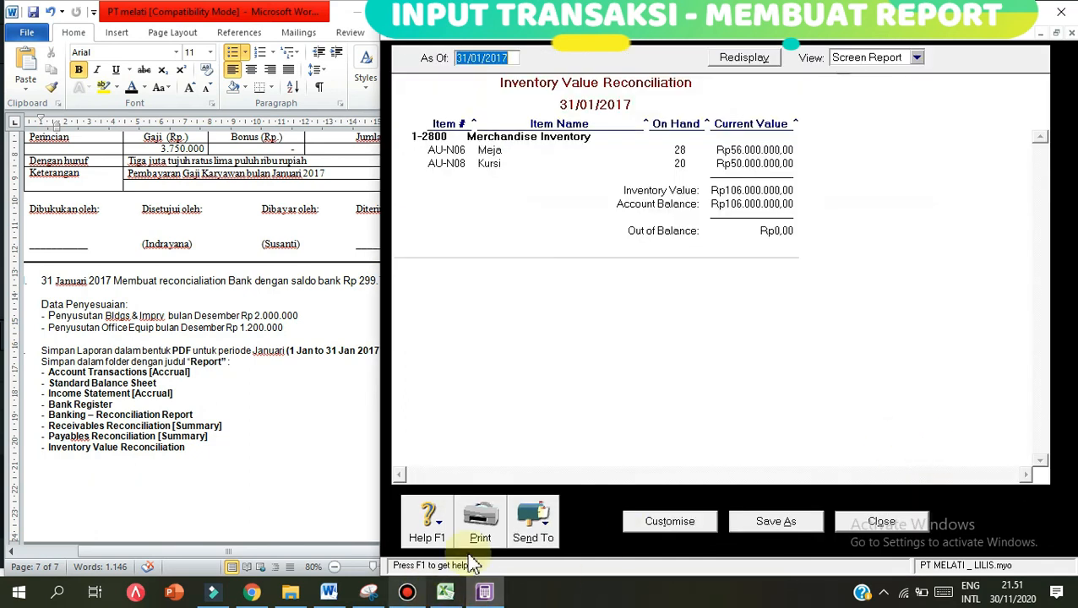
- Export the inventory value reconciliation as PDF, appending an underscore and the author's first name to the file name, and close the report and report index
left_click(532, 519)
left_click(539, 501)
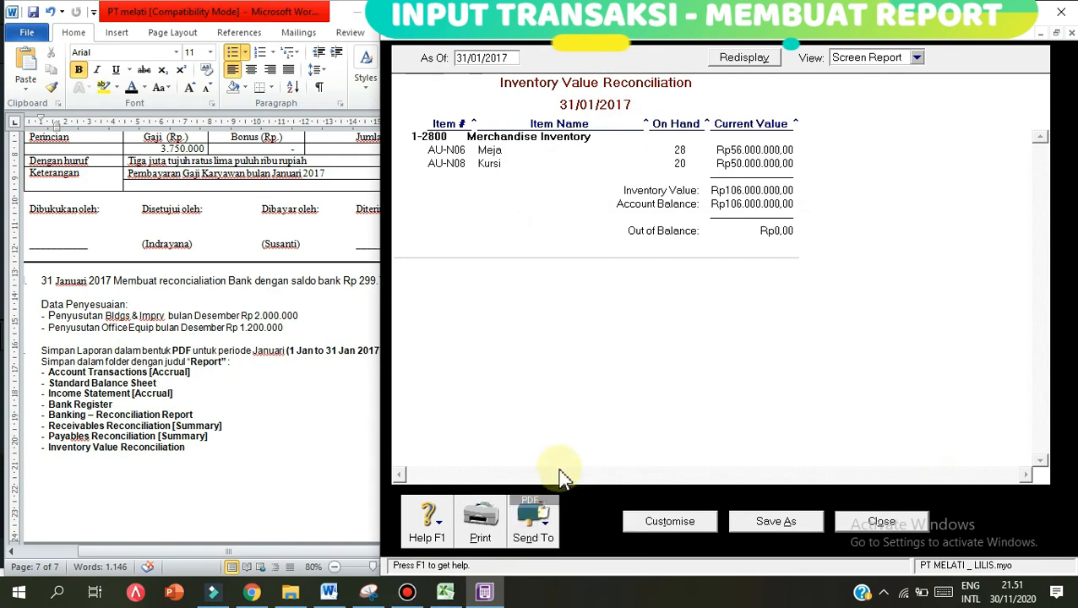
left_click(664, 309)
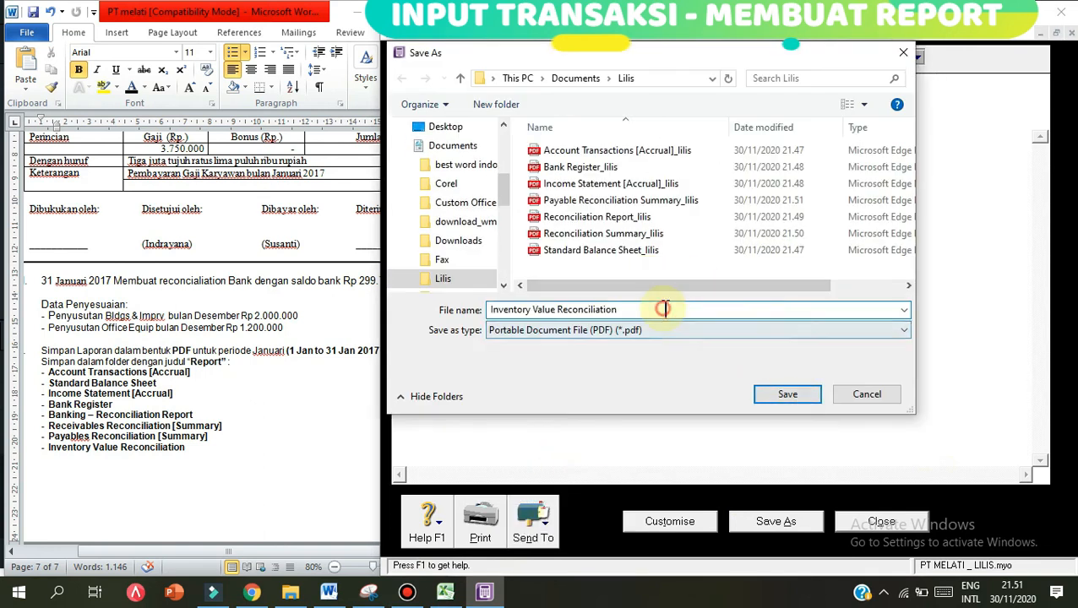
type("_lilis")
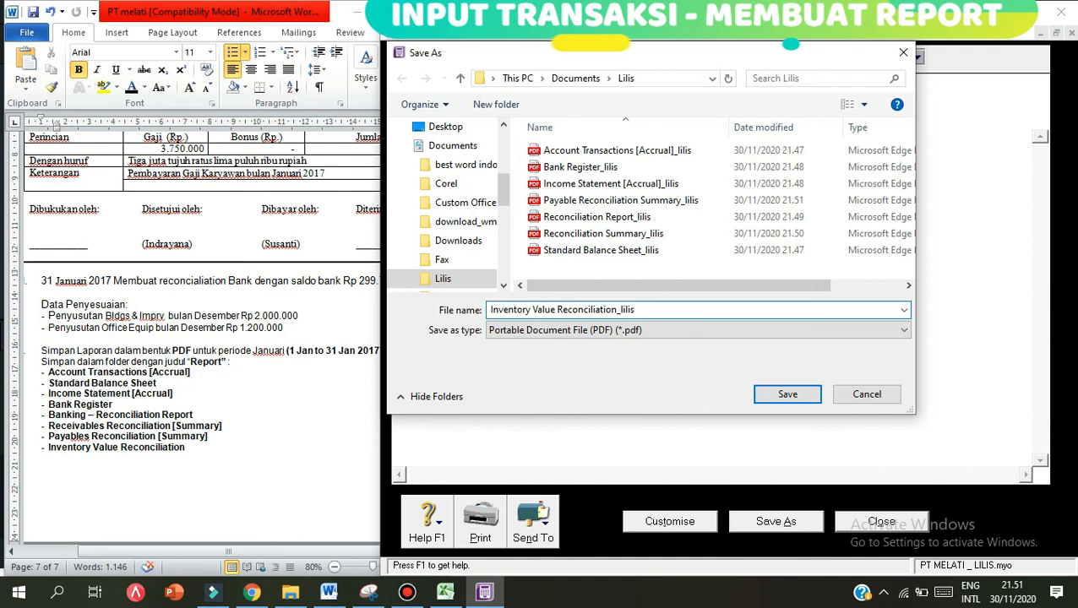
left_click(775, 397)
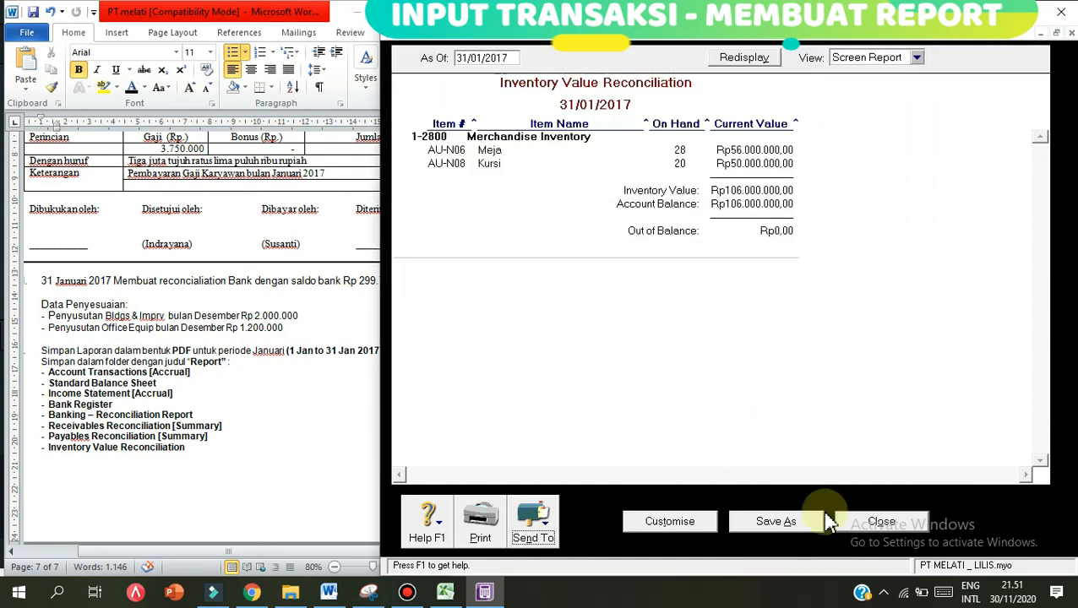
left_click(889, 524)
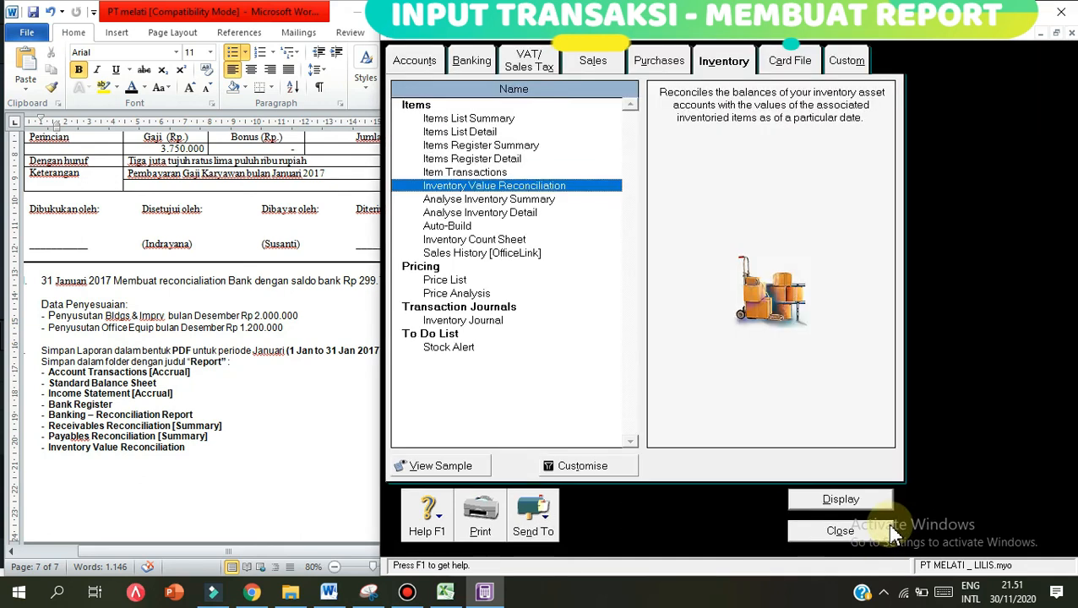
left_click(883, 529)
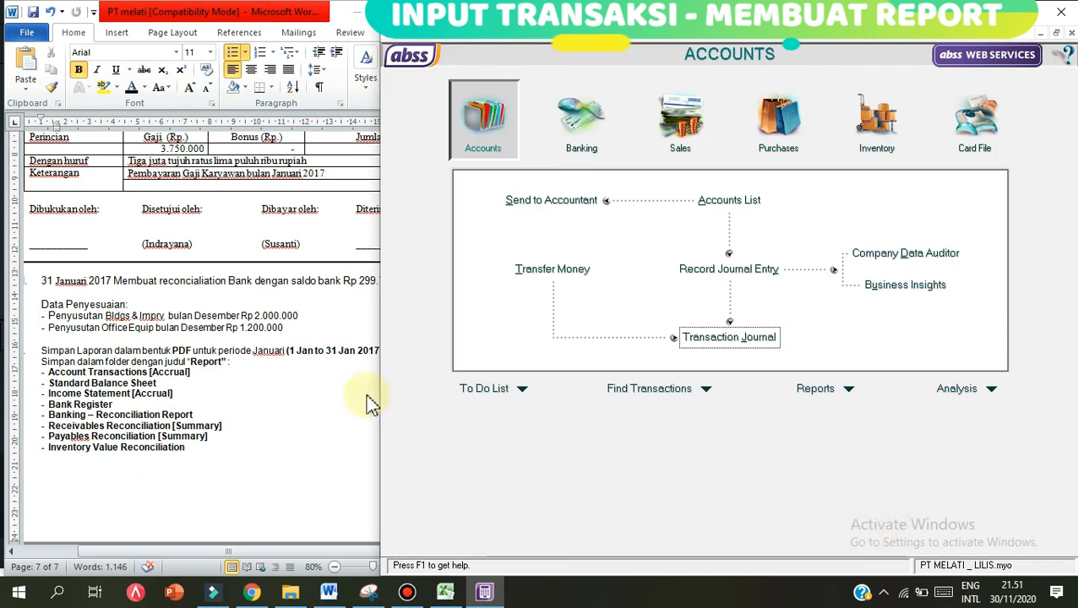
scroll(291, 328, "up", 1)
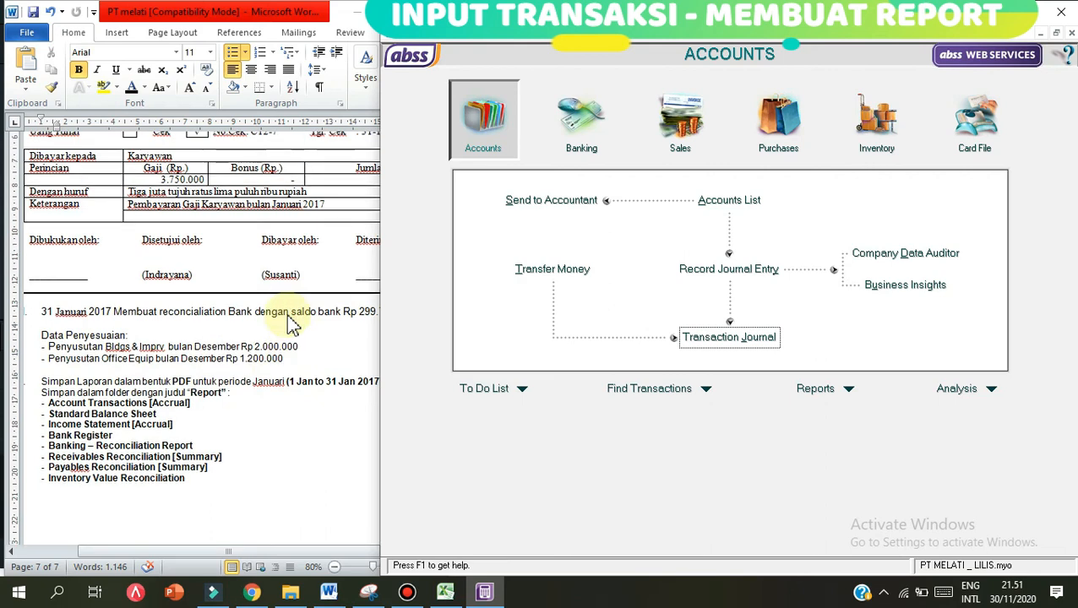